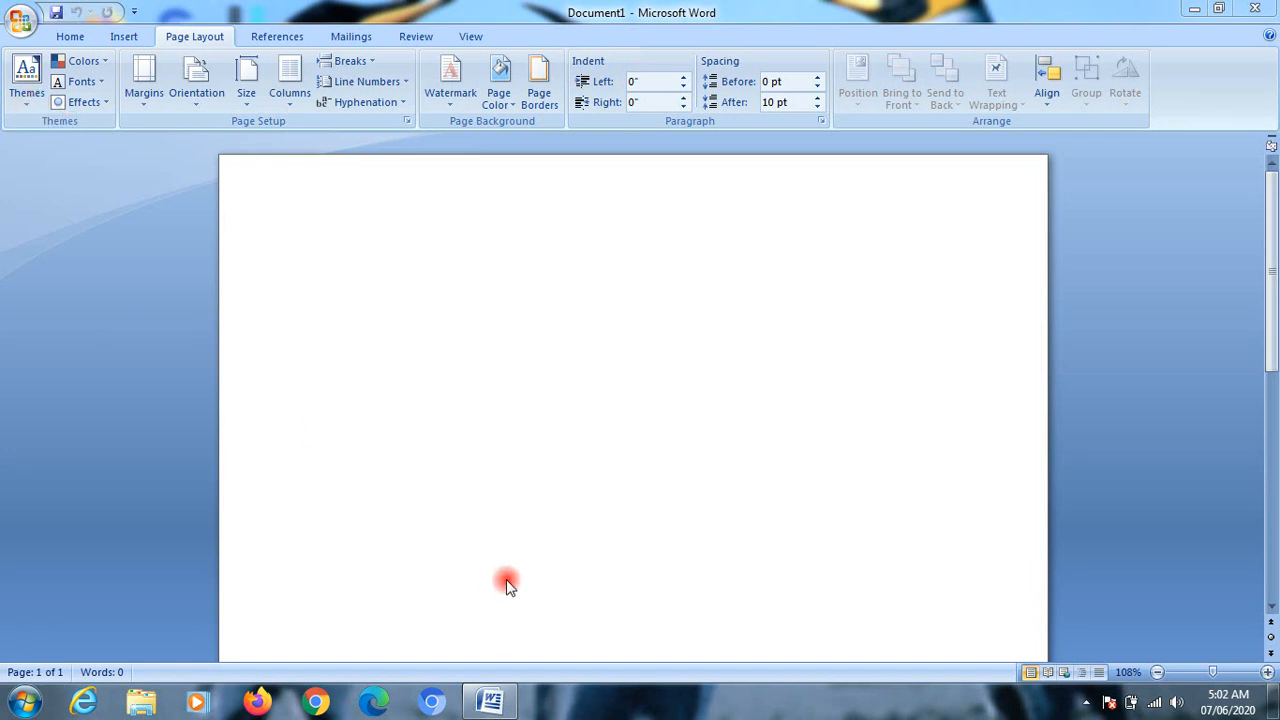
Step: Apply the built-in Office theme and then the Apex theme to the blank document
click(27, 108)
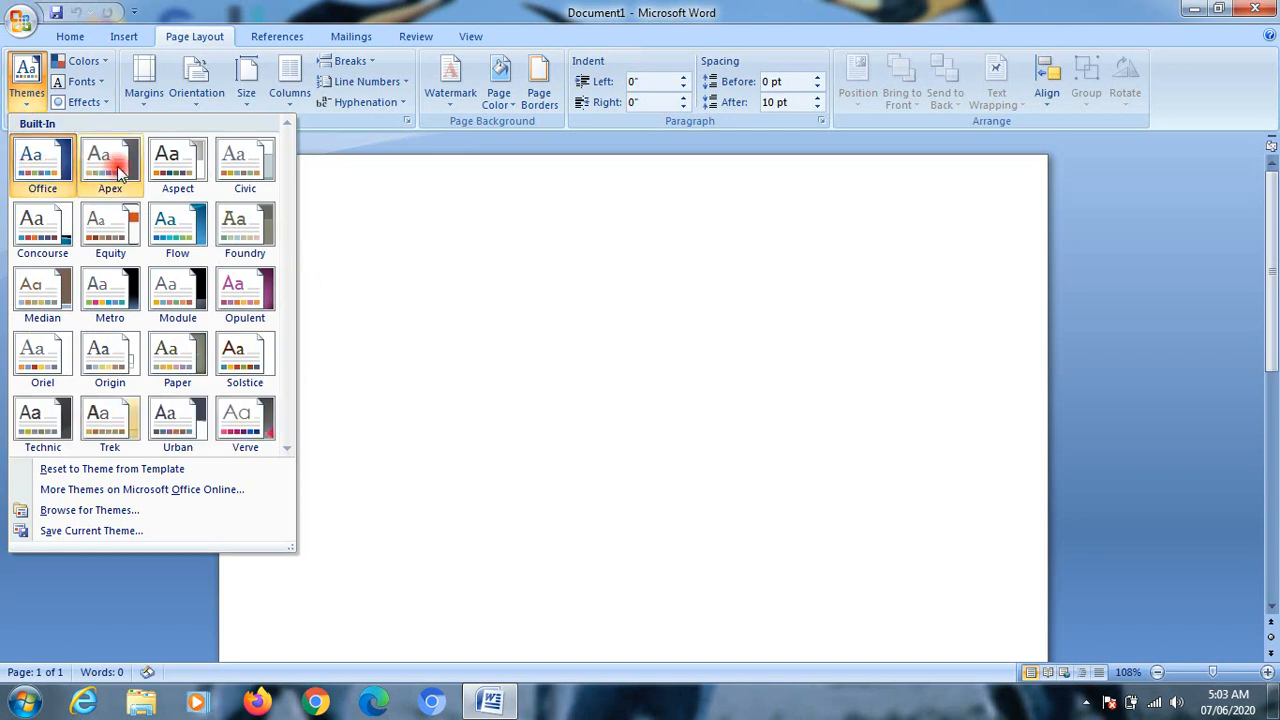
click(43, 165)
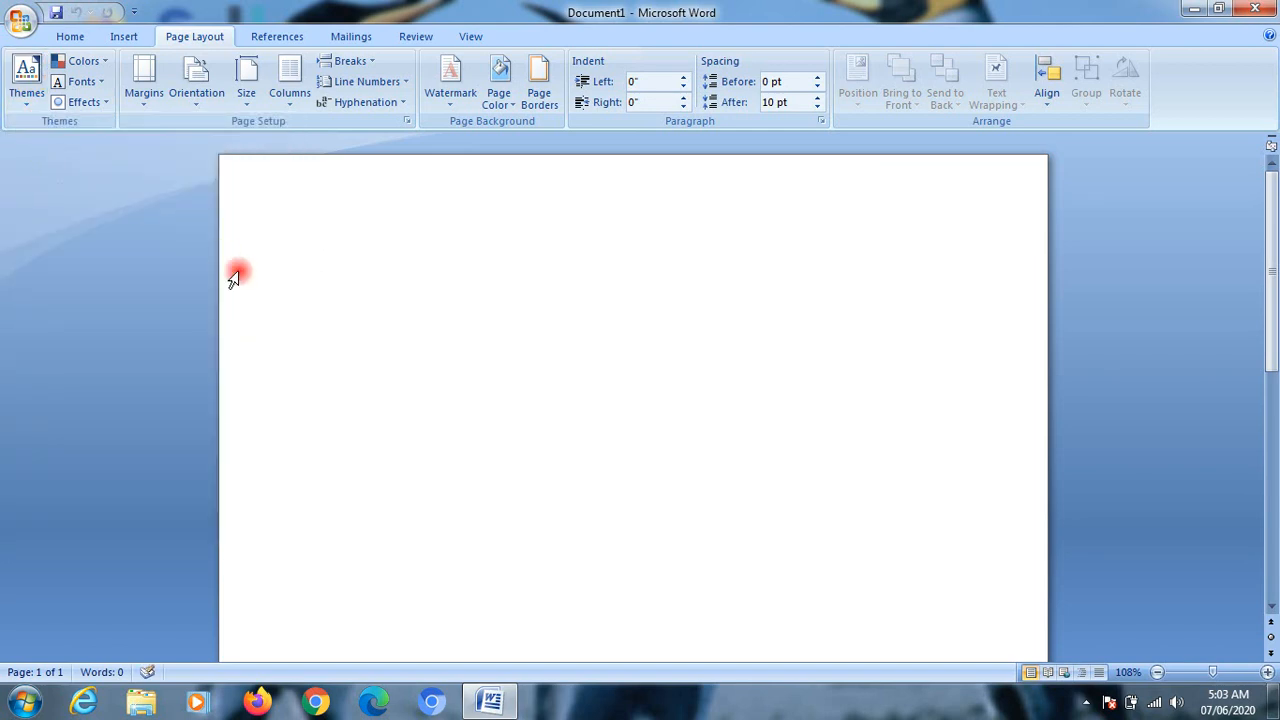
click(16, 110)
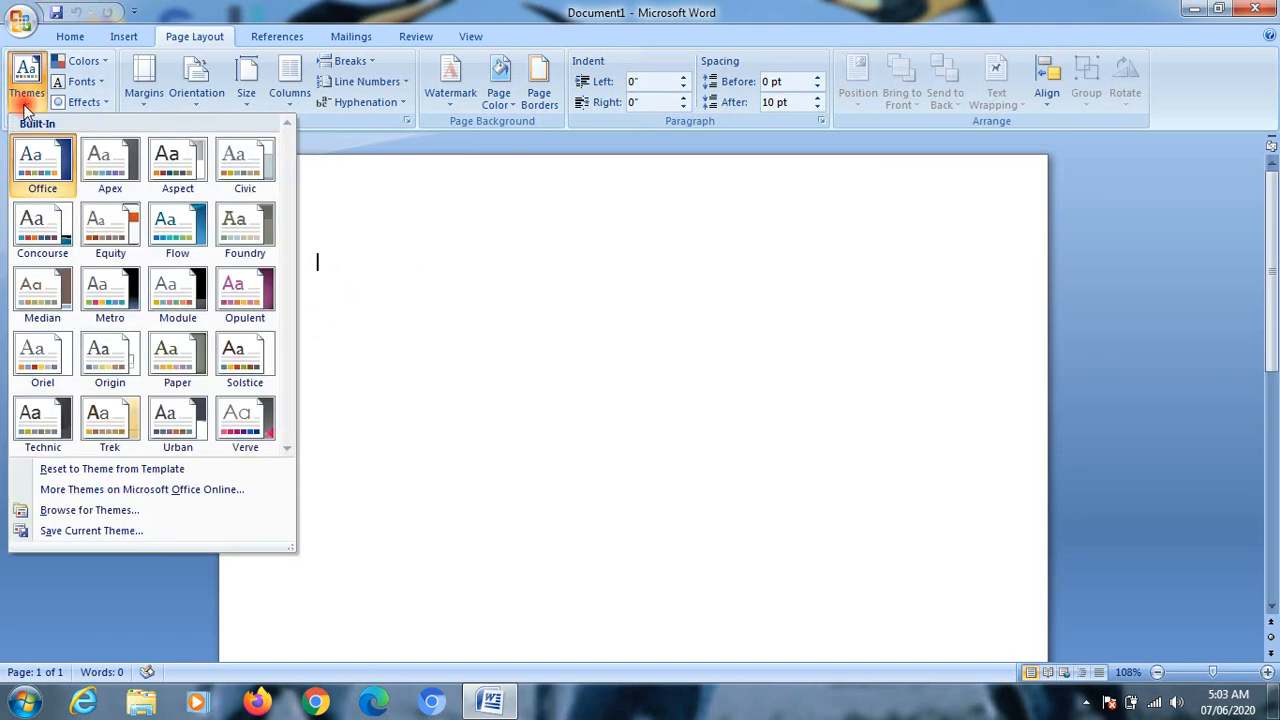
click(115, 167)
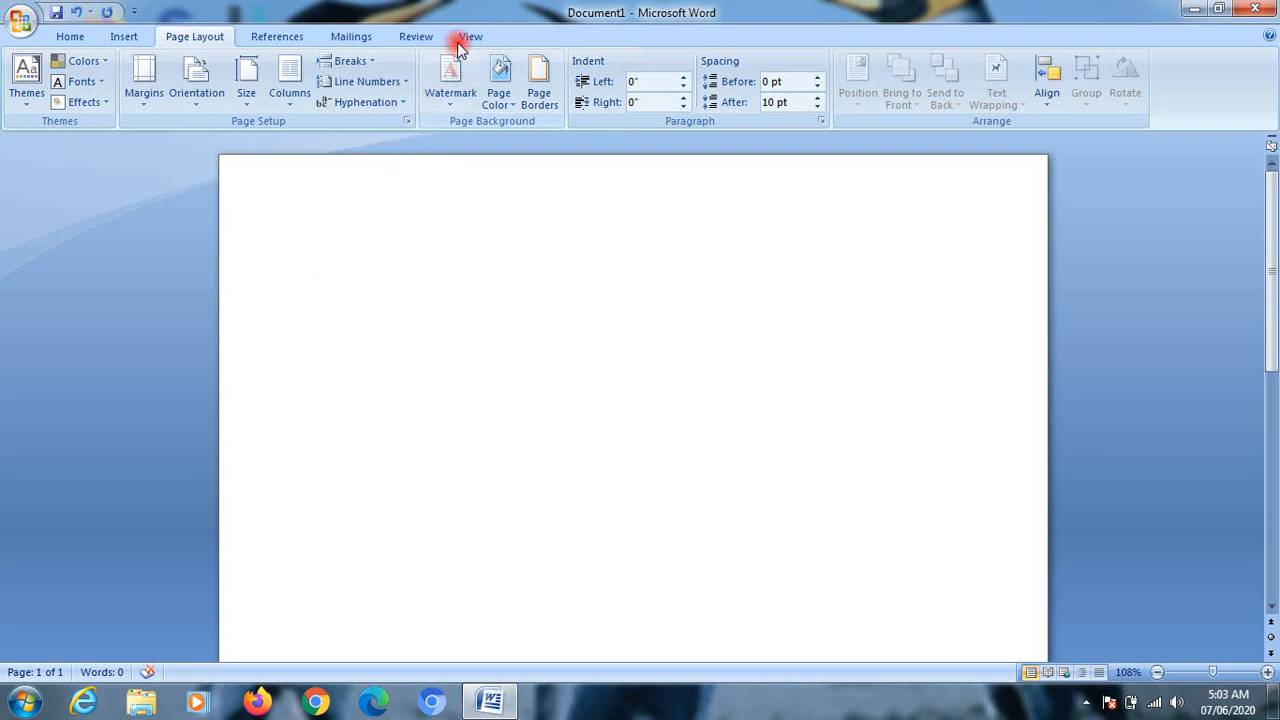
Step: Switch to the sample document and apply the built-in Paper theme to it
click(470, 37)
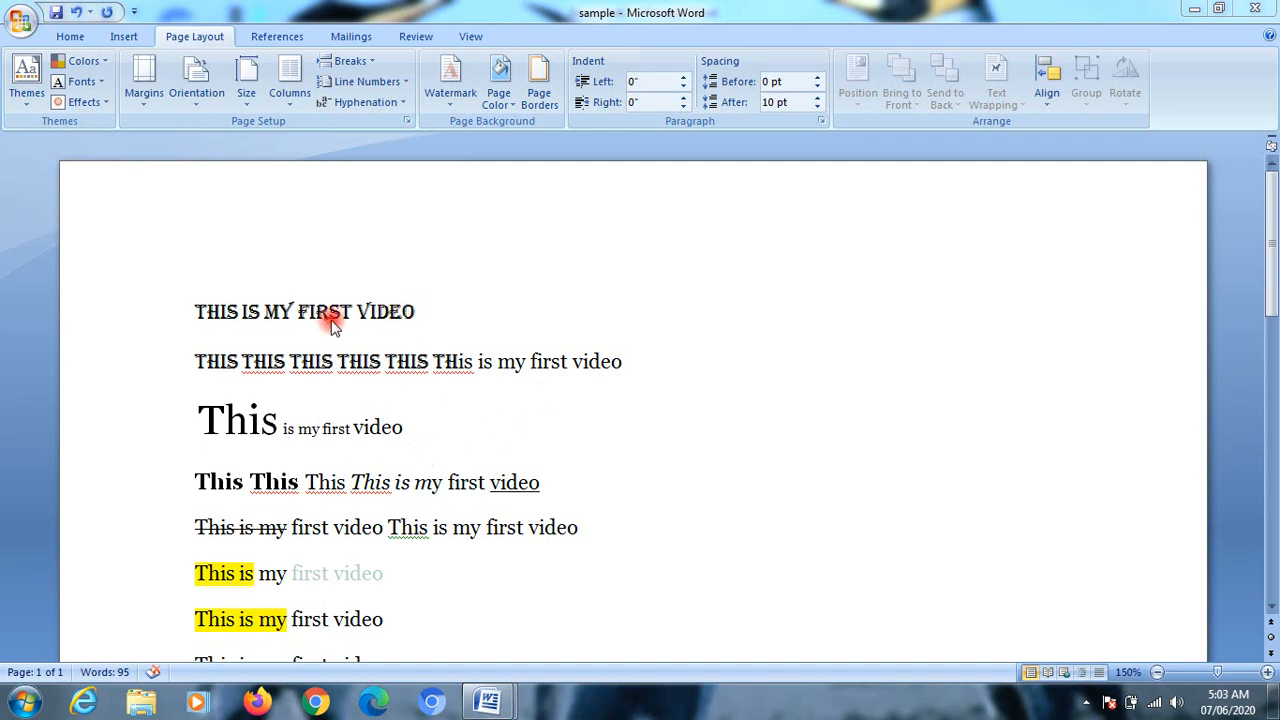
click(18, 100)
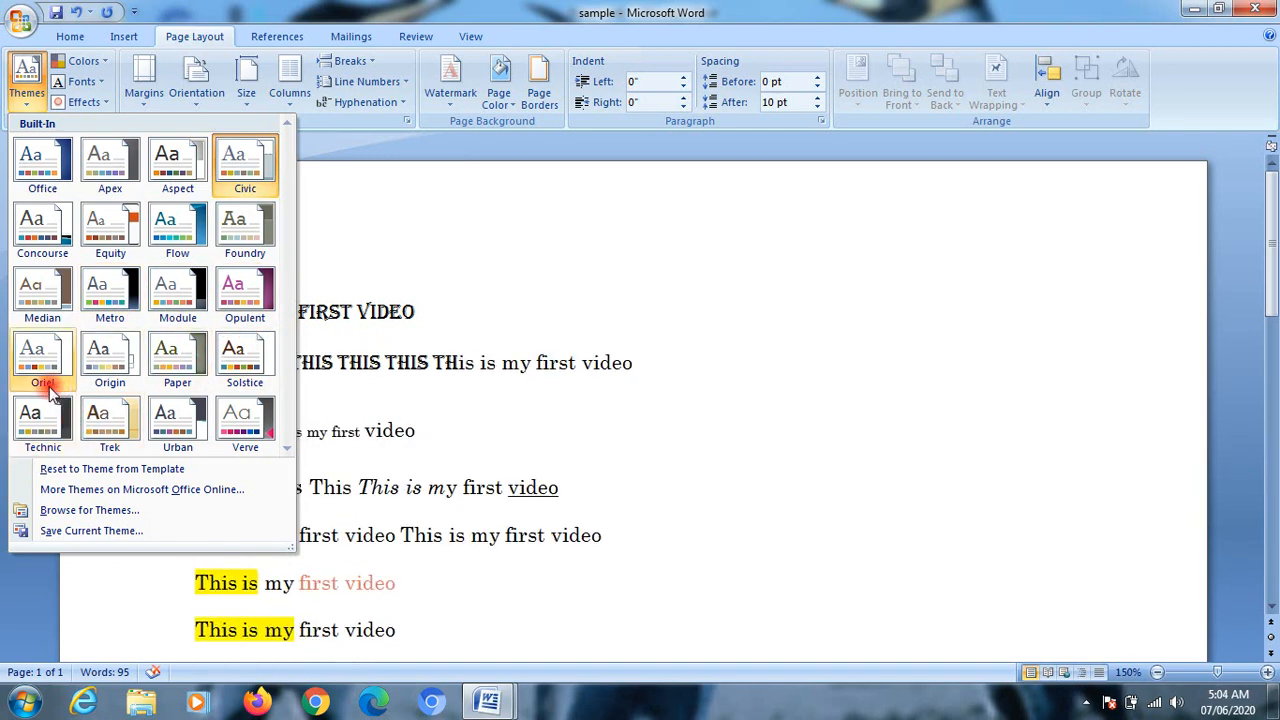
click(177, 360)
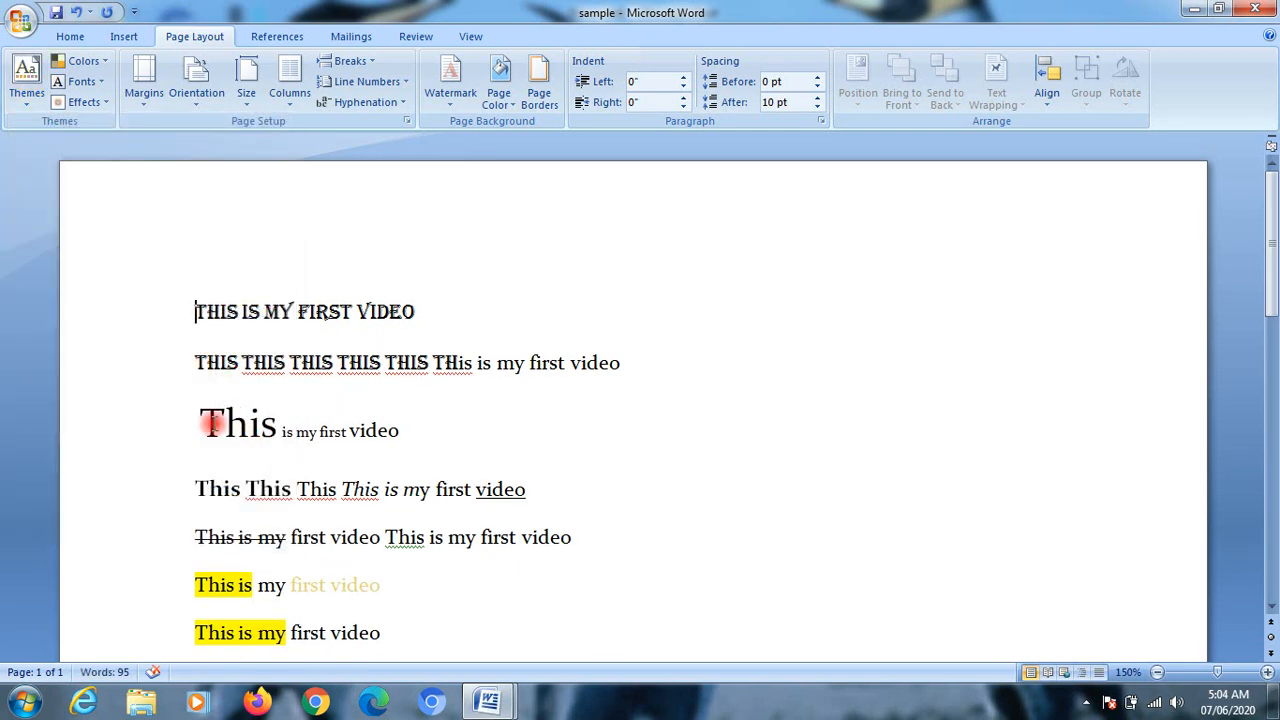
Step: Change the sample document's theme colors to Office, Grayscale and finally Module
click(106, 62)
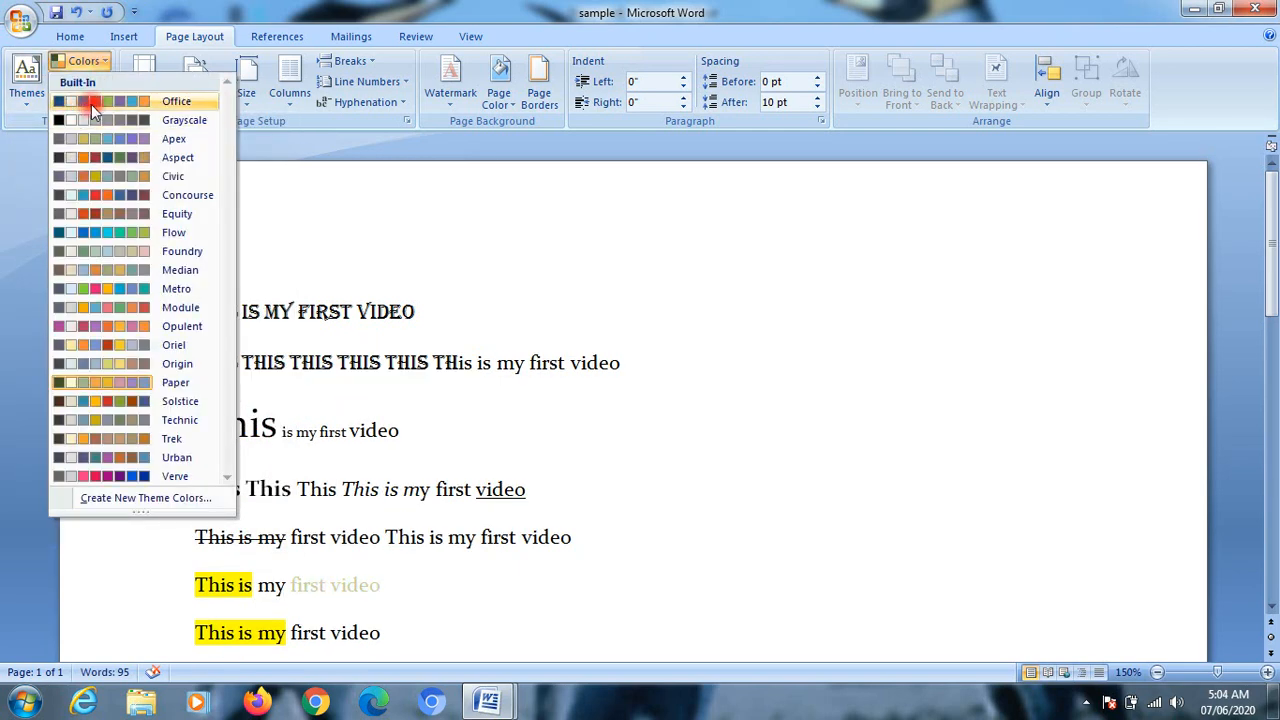
click(91, 104)
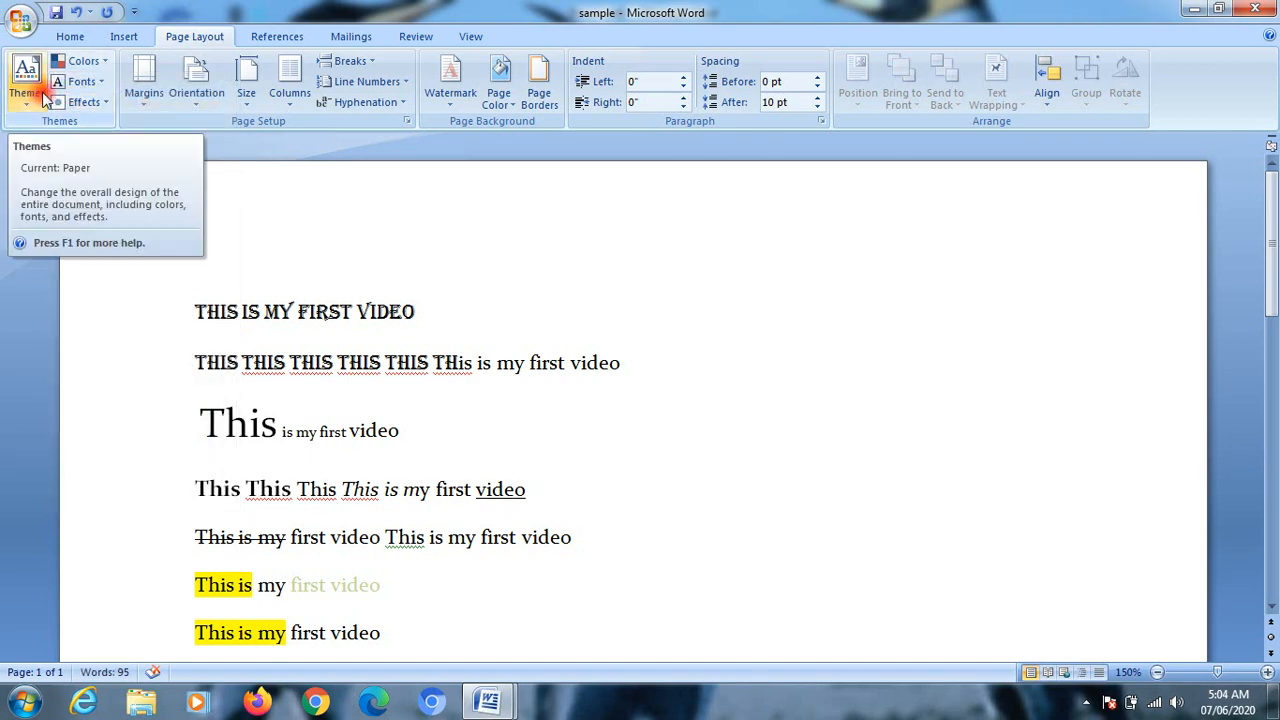
click(86, 61)
click(93, 120)
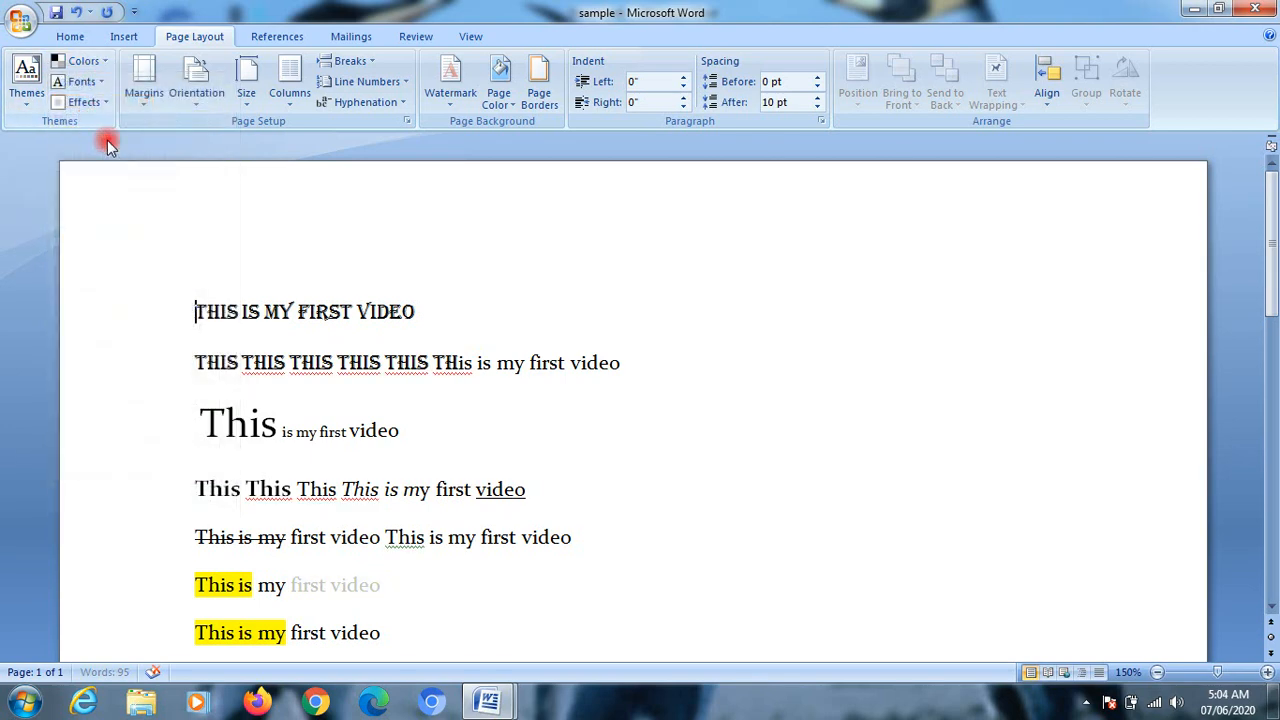
click(90, 61)
click(103, 308)
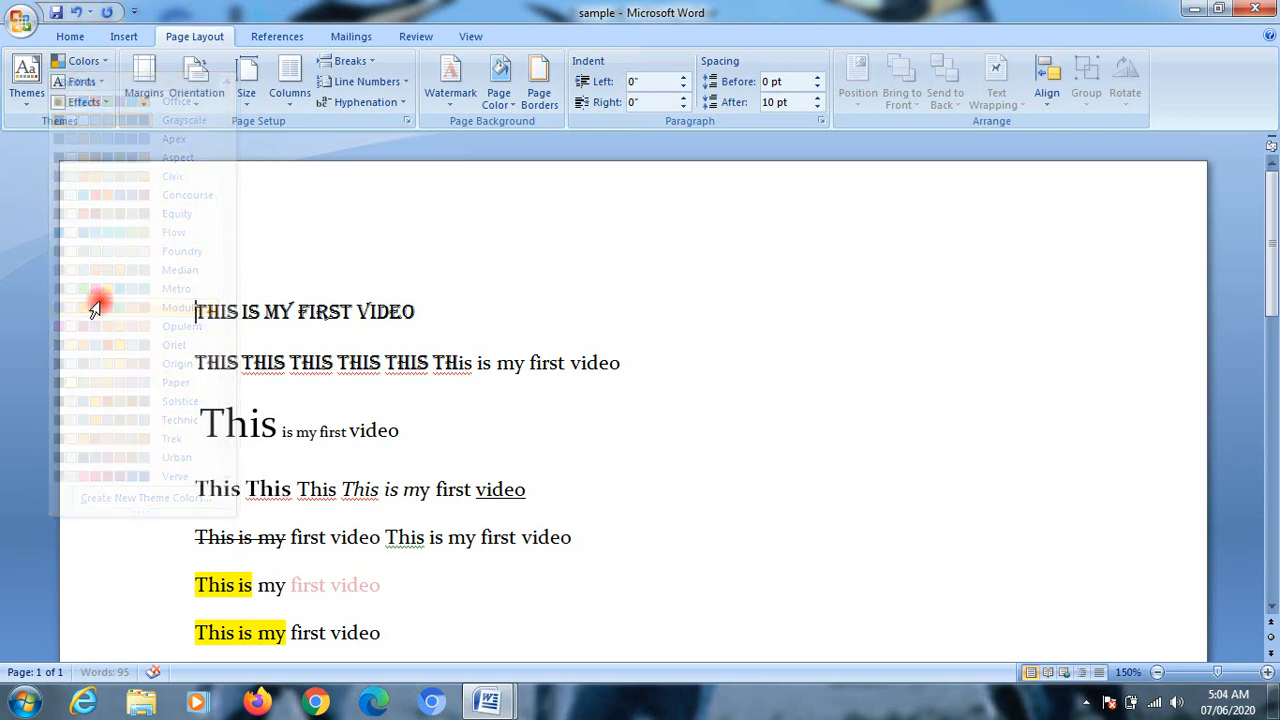
Step: Select the first nine lines of text and preview the built-in theme fonts without applying any
click(82, 81)
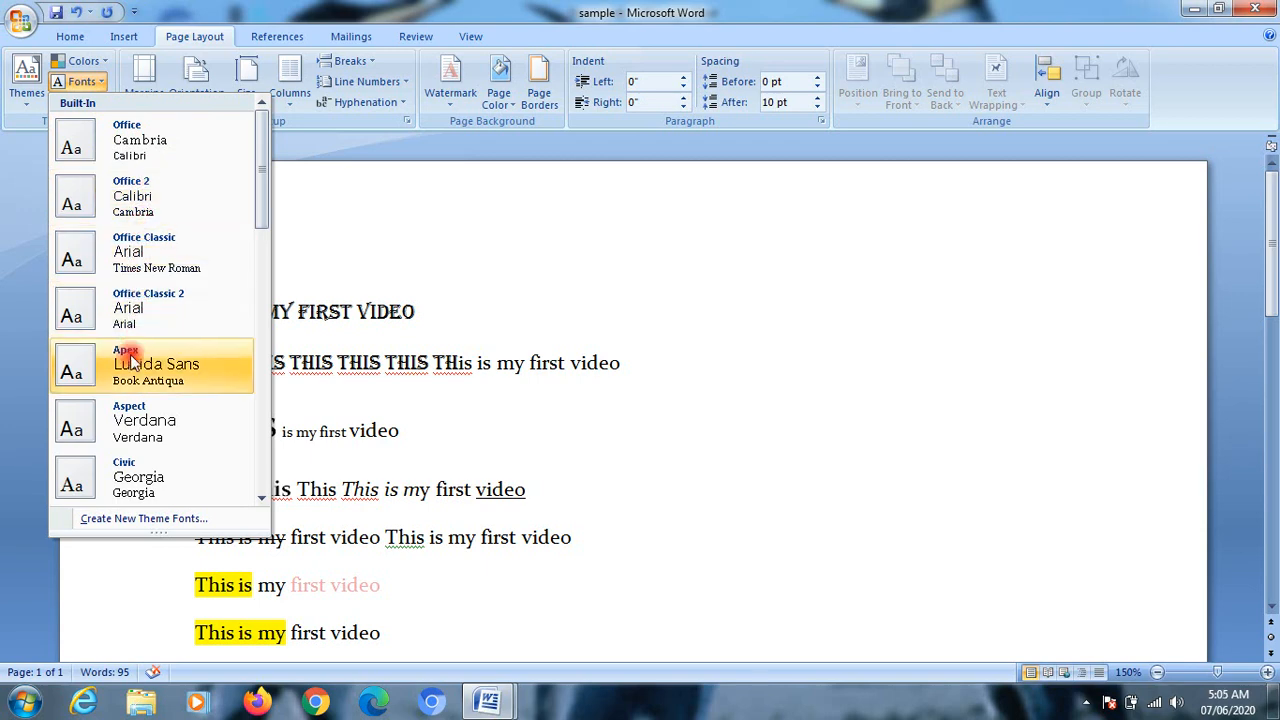
click(391, 306)
drag(171, 280, 175, 645)
click(80, 81)
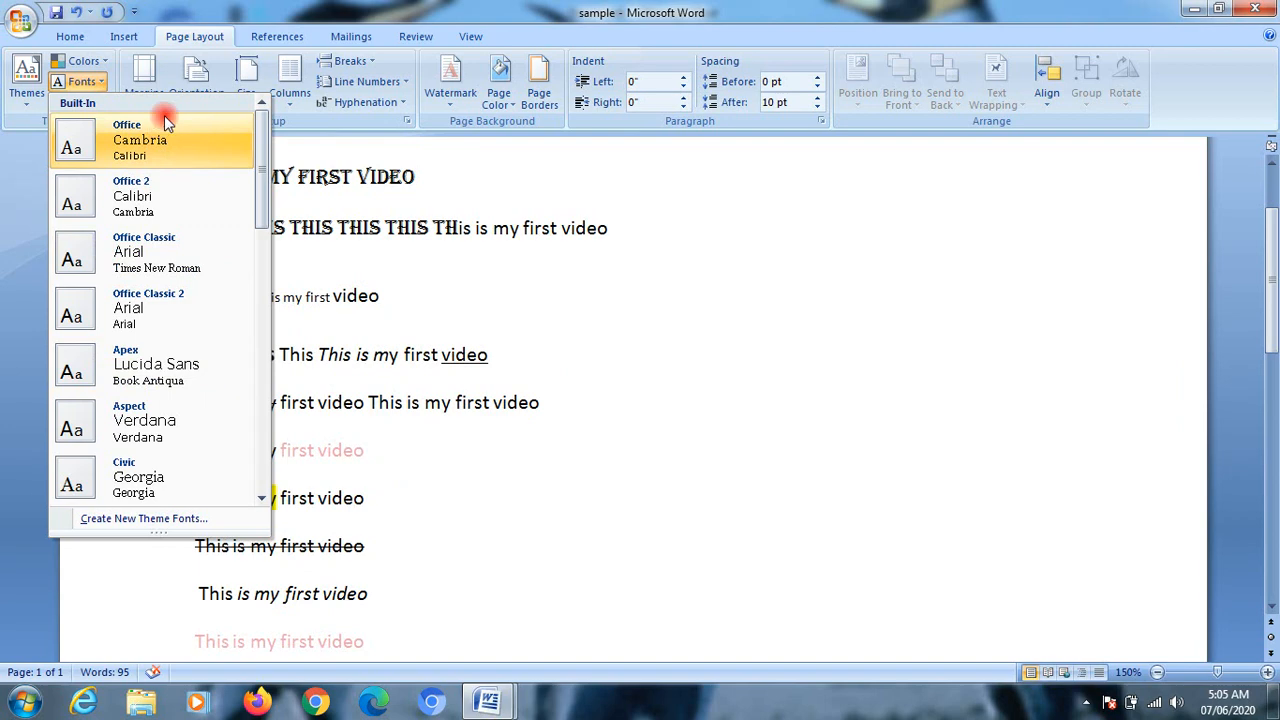
click(637, 319)
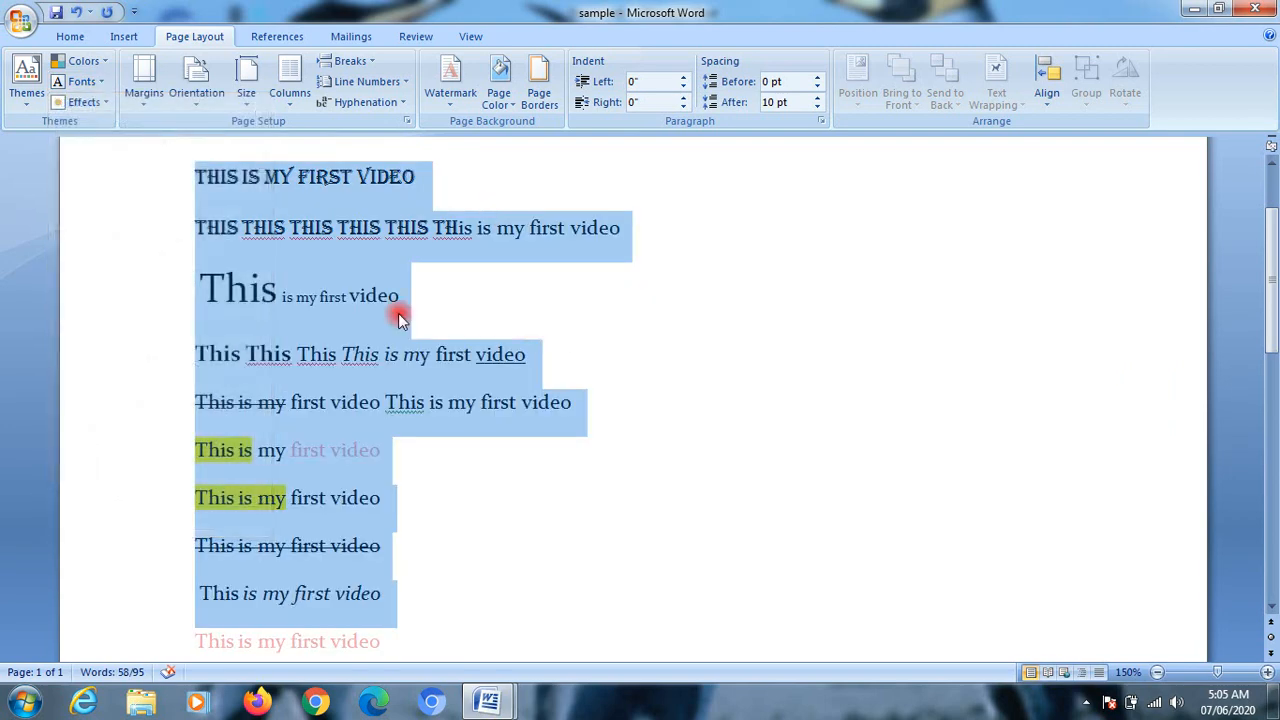
Step: Try the Office, Apex, Aspect and Civic theme effects in turn with the first nine lines selected
click(84, 102)
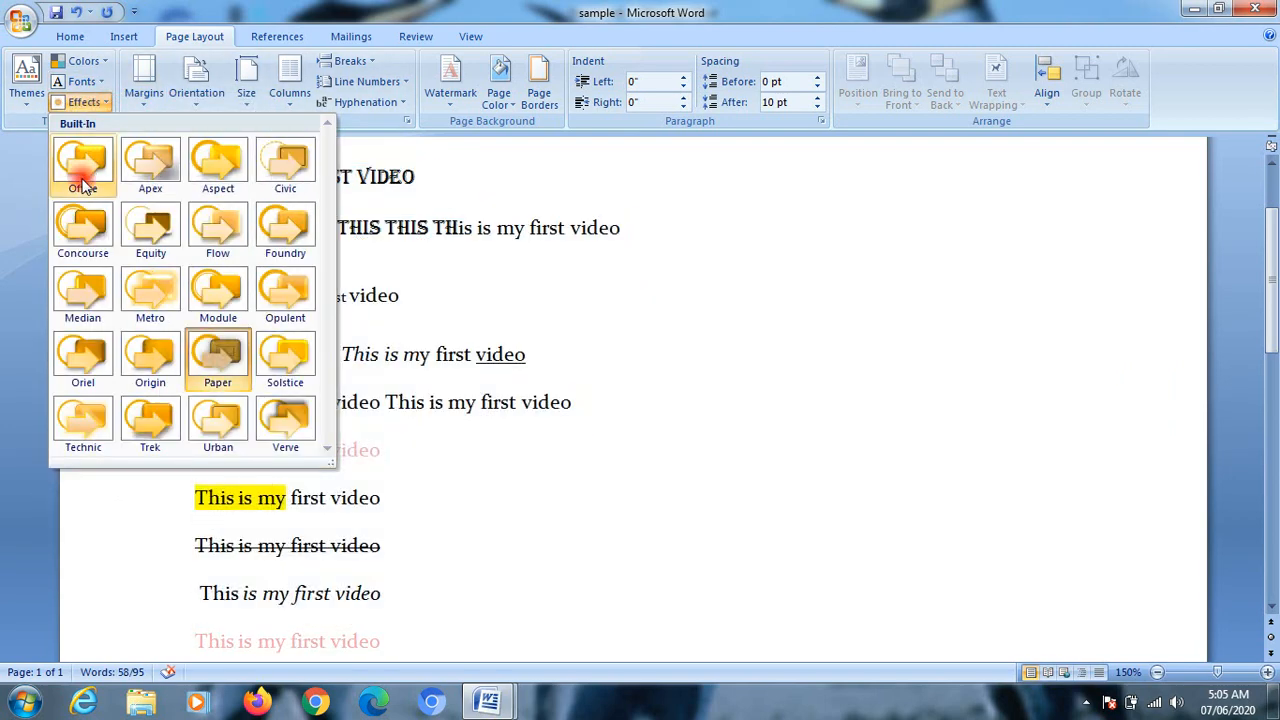
click(87, 166)
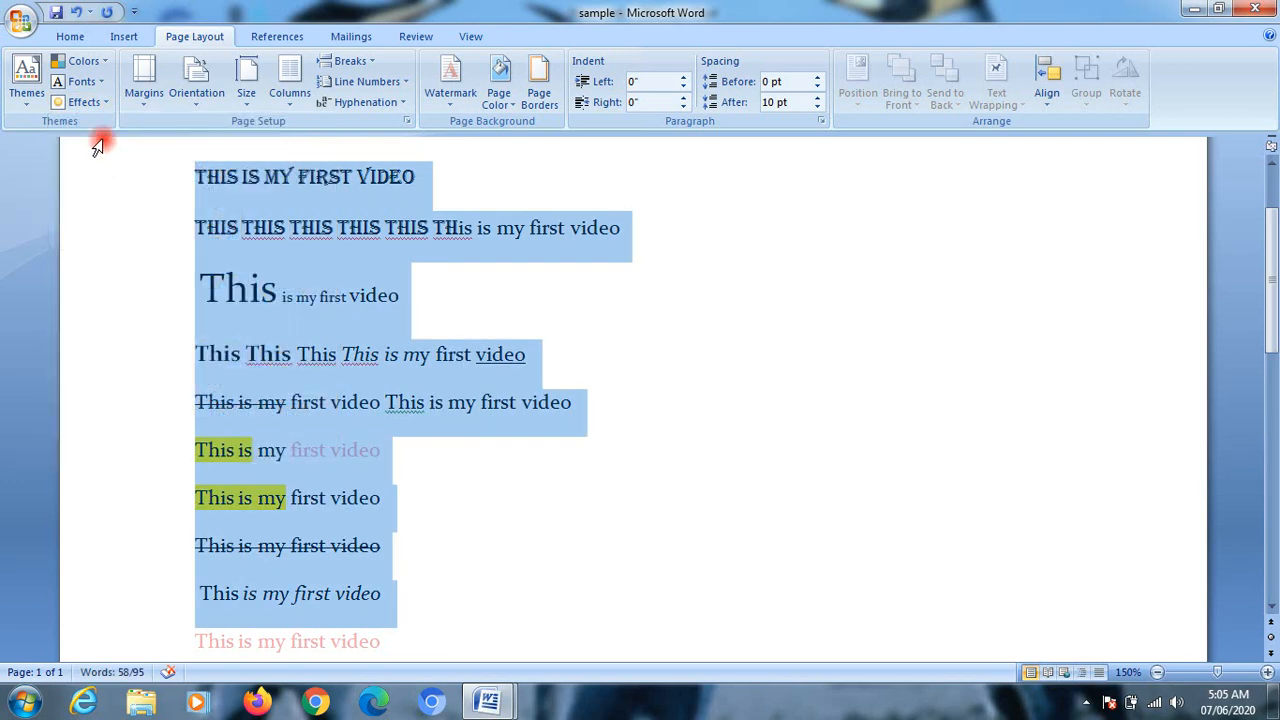
click(88, 104)
click(150, 160)
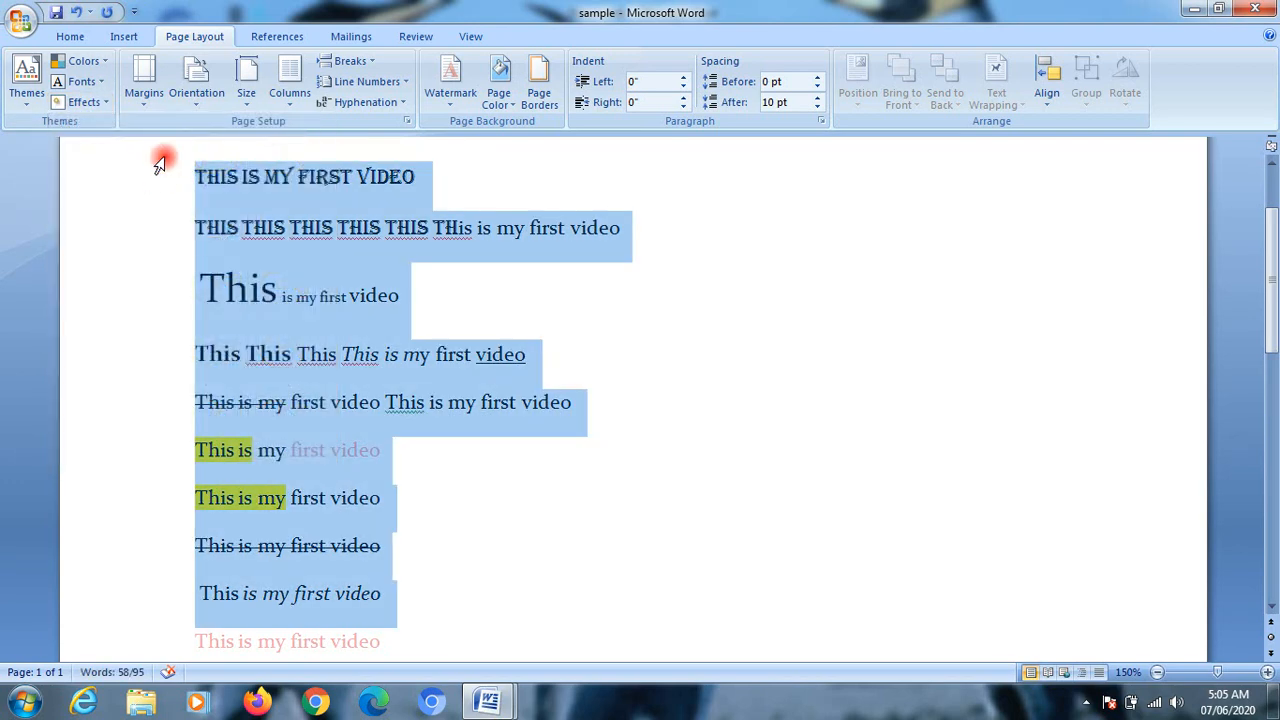
click(92, 102)
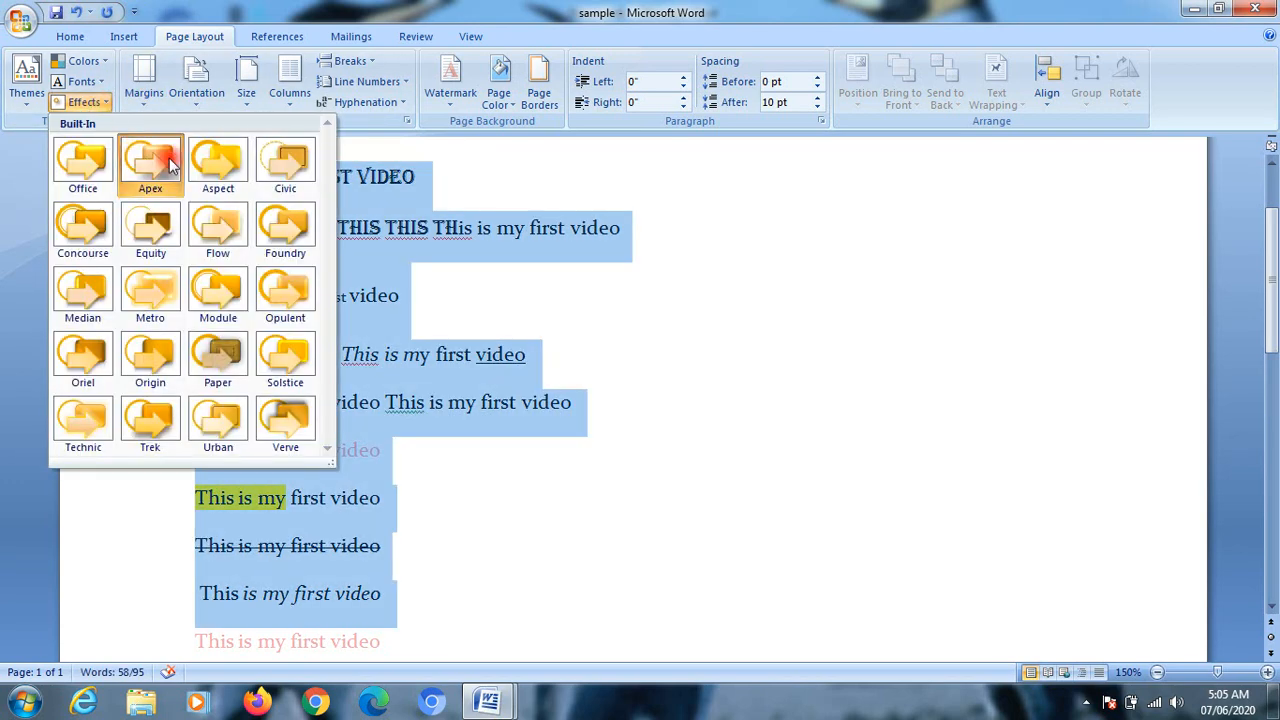
click(224, 170)
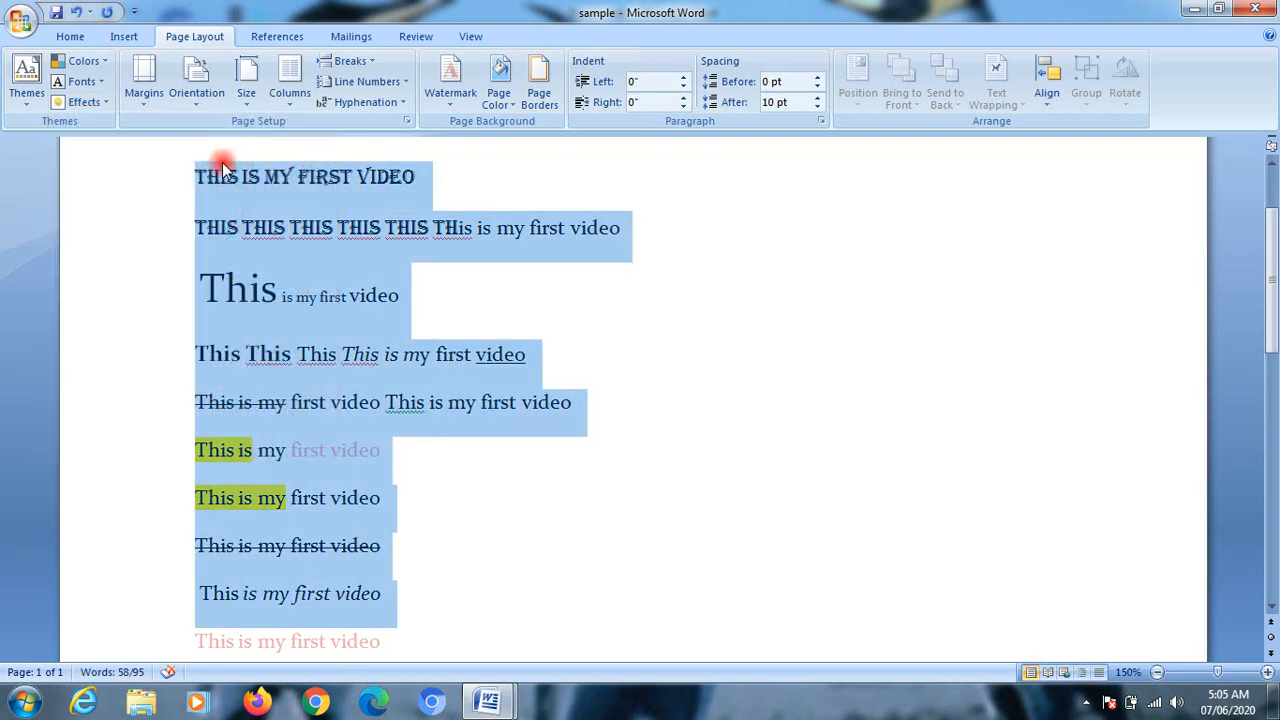
click(106, 106)
click(280, 160)
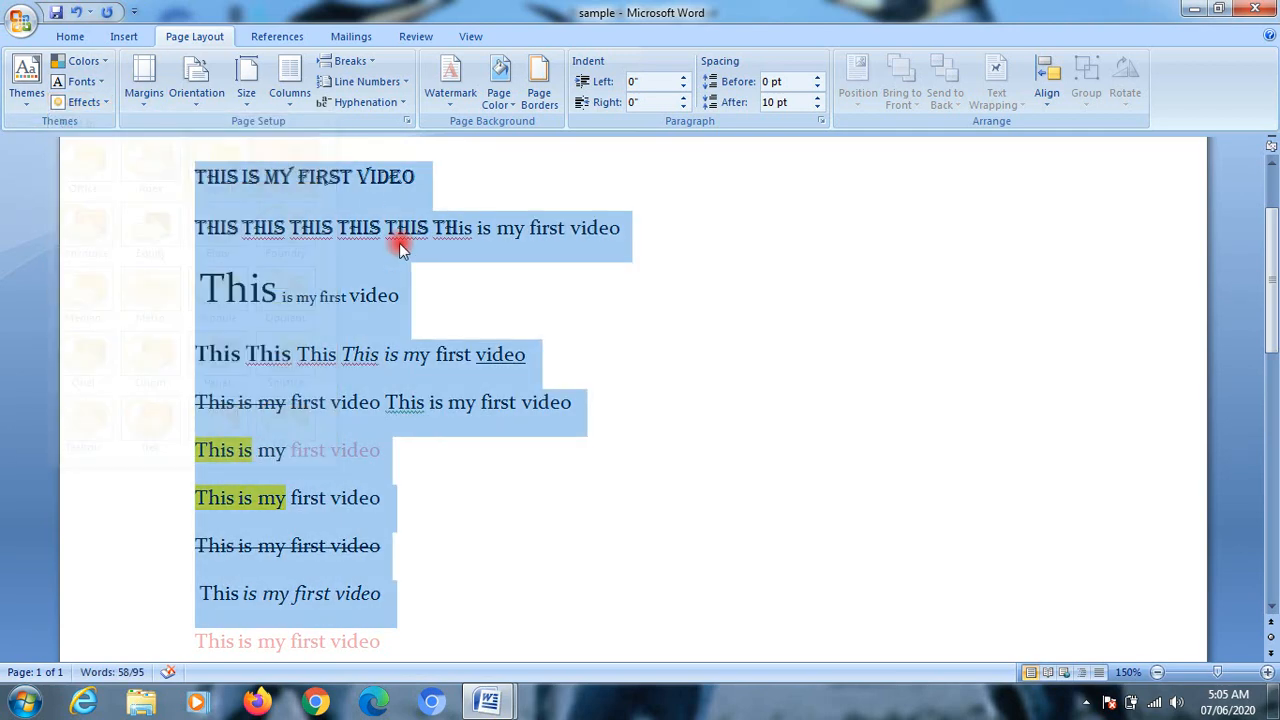
Step: Select the remaining lines through the end of the text and apply the Median and then the Verve theme effects
click(363, 430)
scroll(371, 371, down, 5)
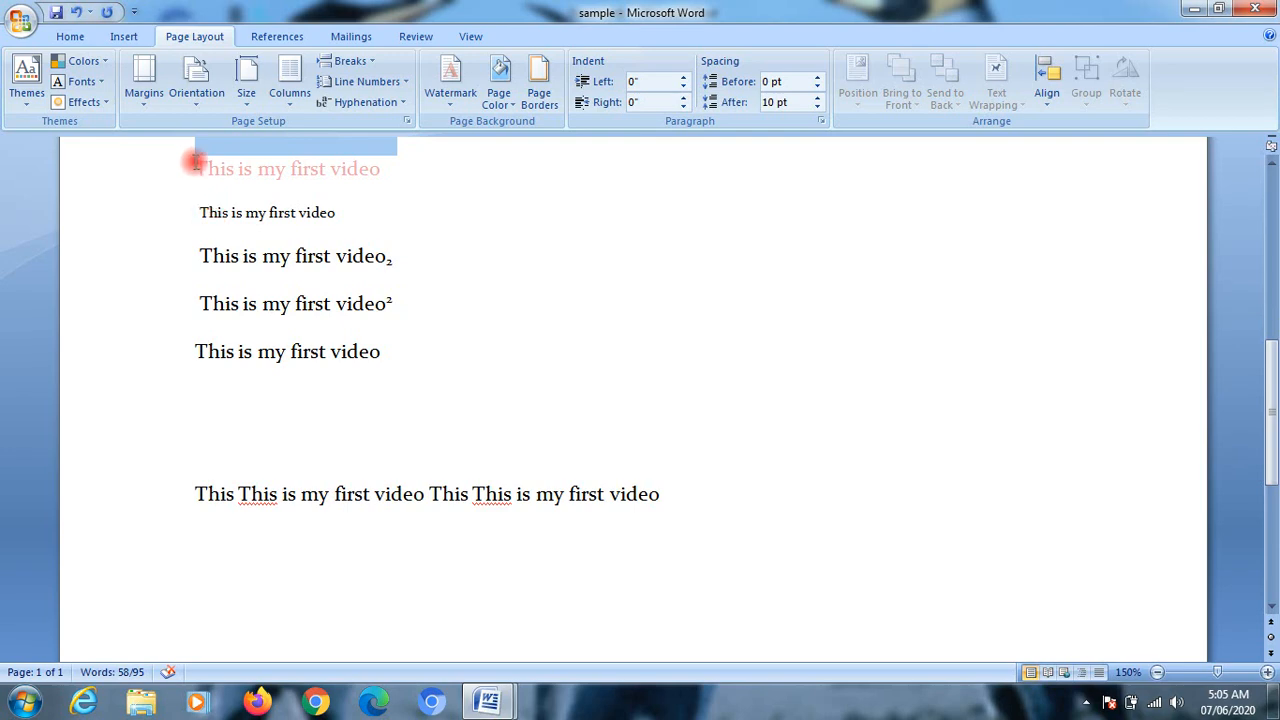
drag(194, 168, 660, 517)
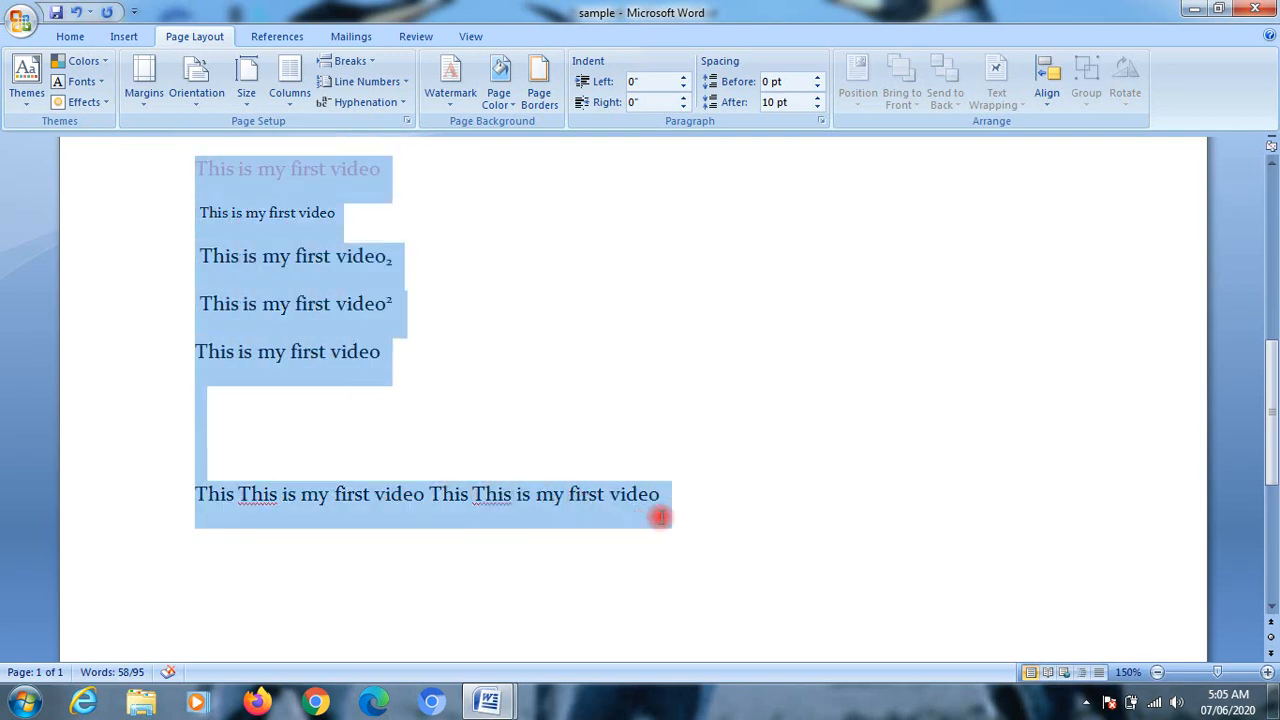
click(84, 102)
click(83, 306)
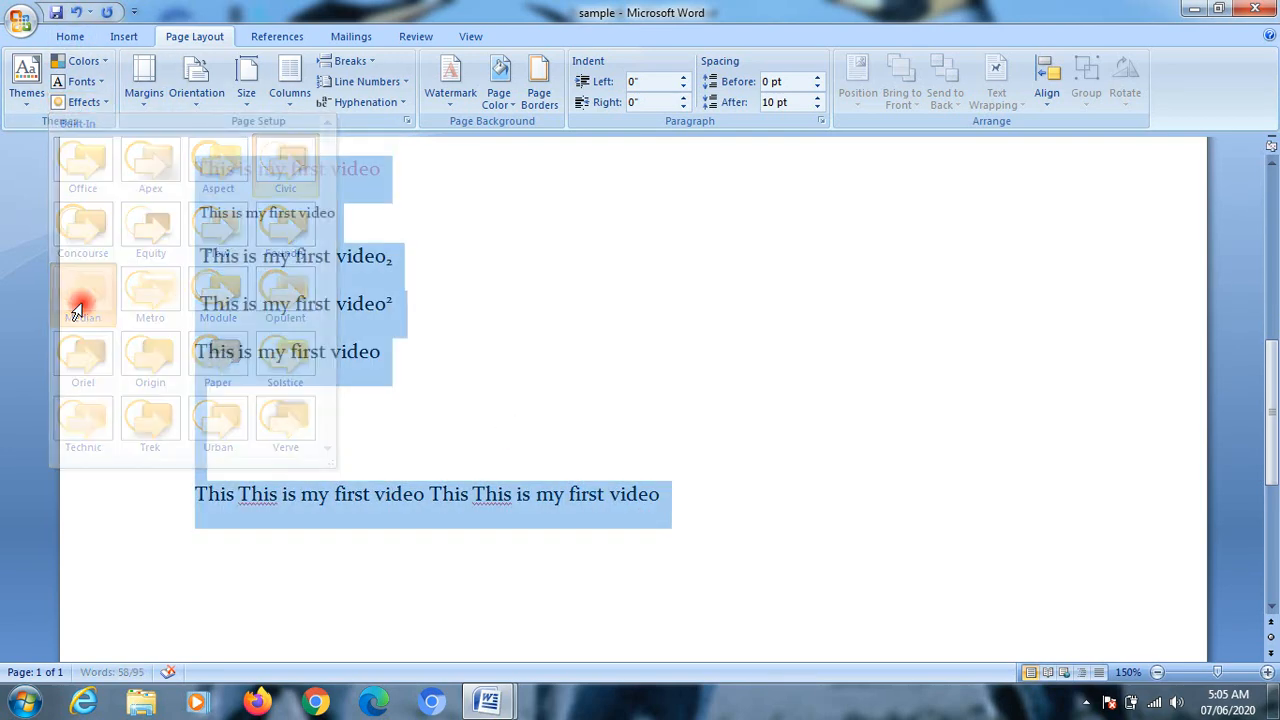
click(80, 100)
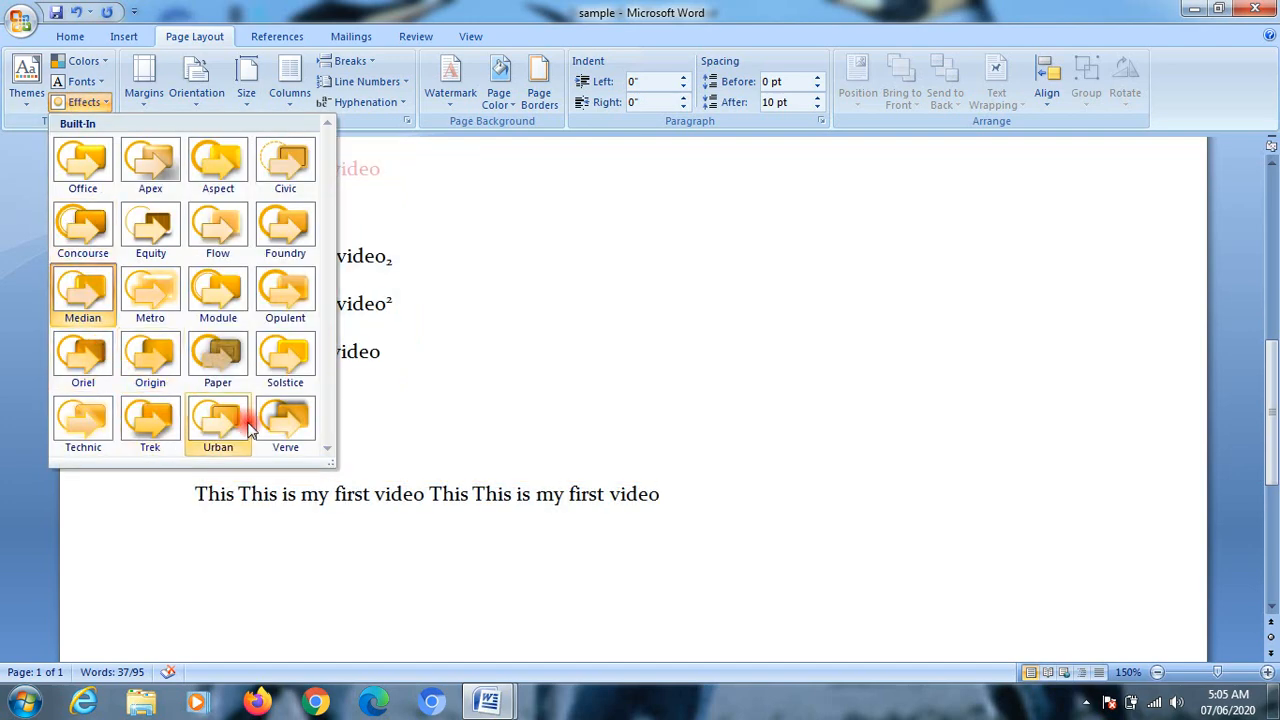
click(288, 422)
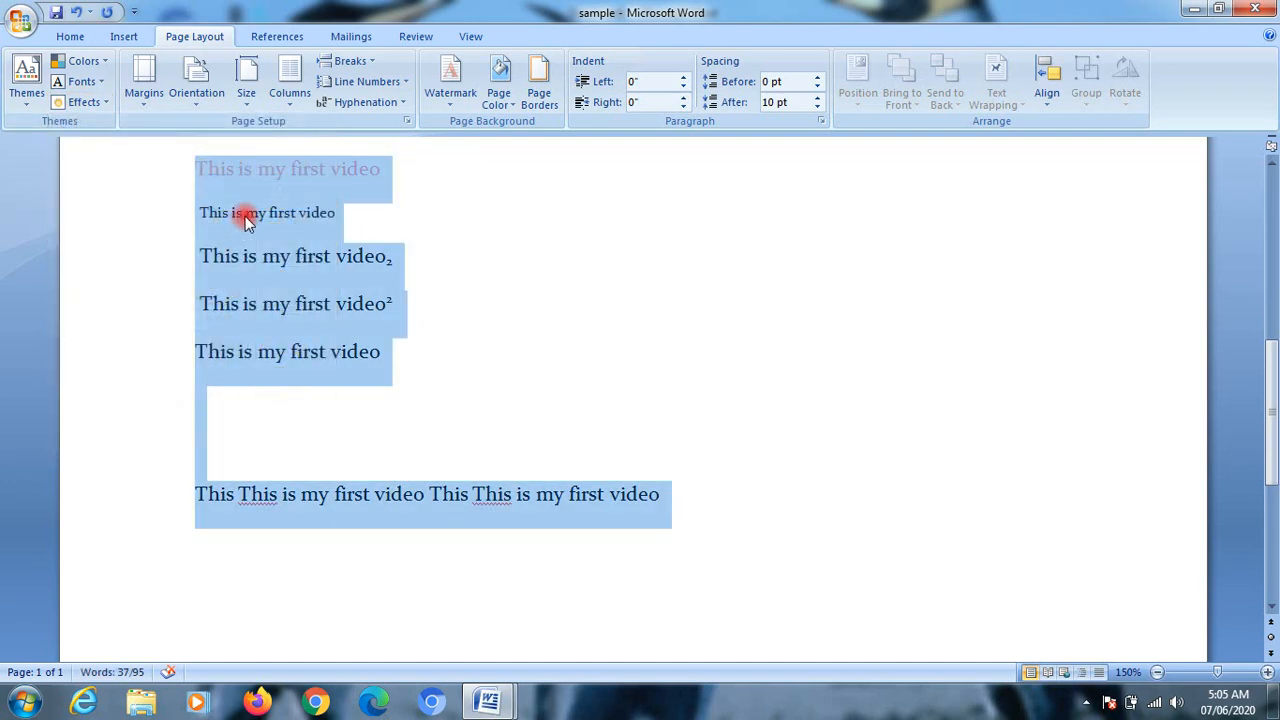
scroll(250, 214, up, 5)
scroll(250, 214, down, 10)
scroll(143, 153, up, 5)
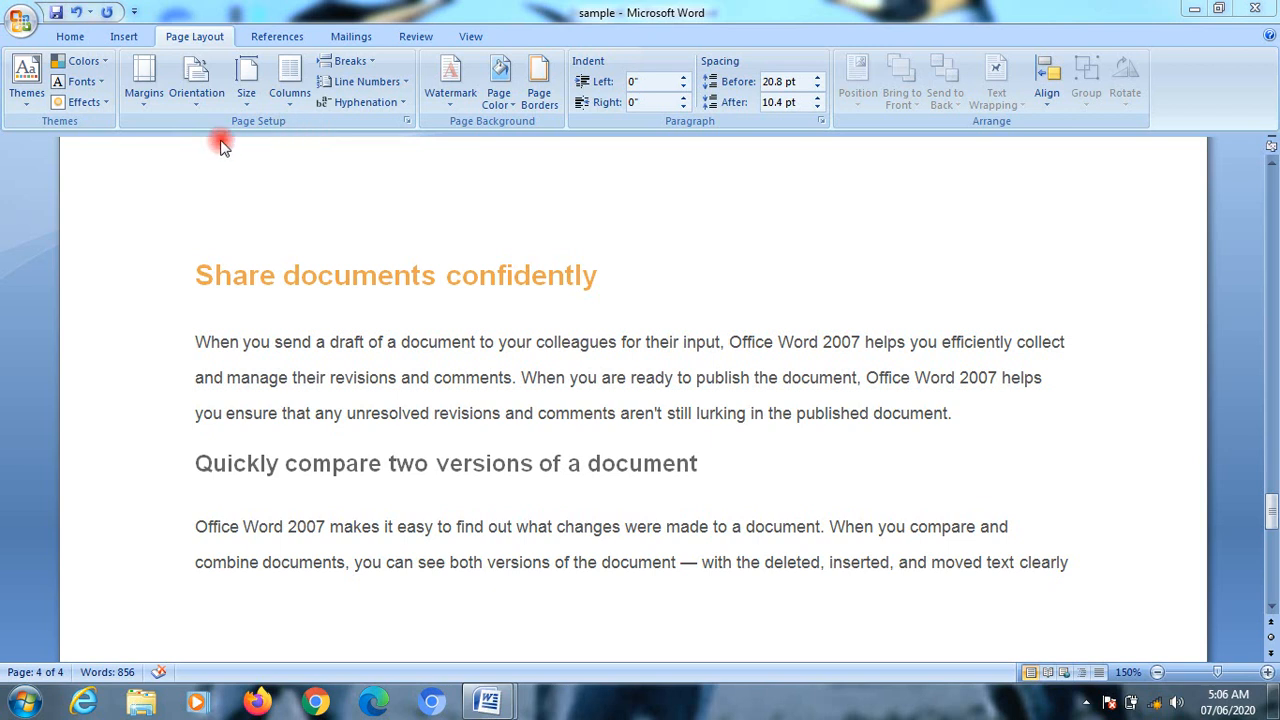
Step: Select all the text on the second page and apply the Narrow margin preset with 0.5" on every side
click(146, 104)
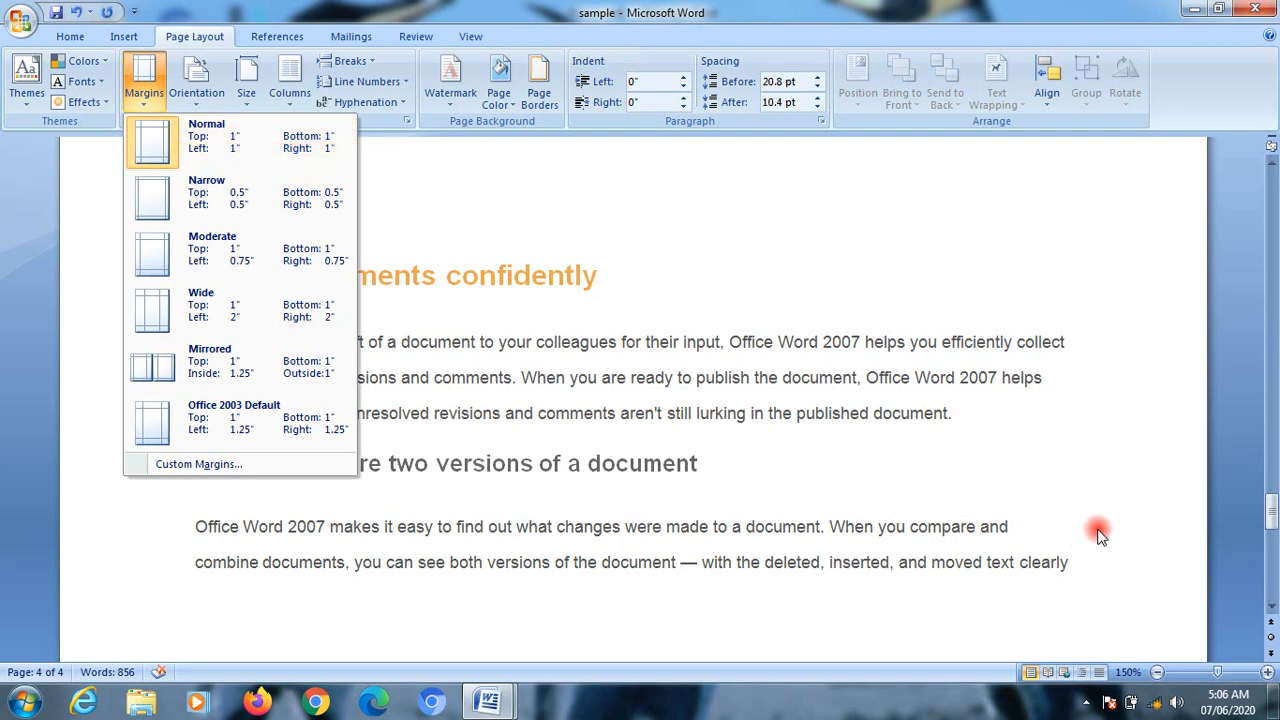
click(1131, 505)
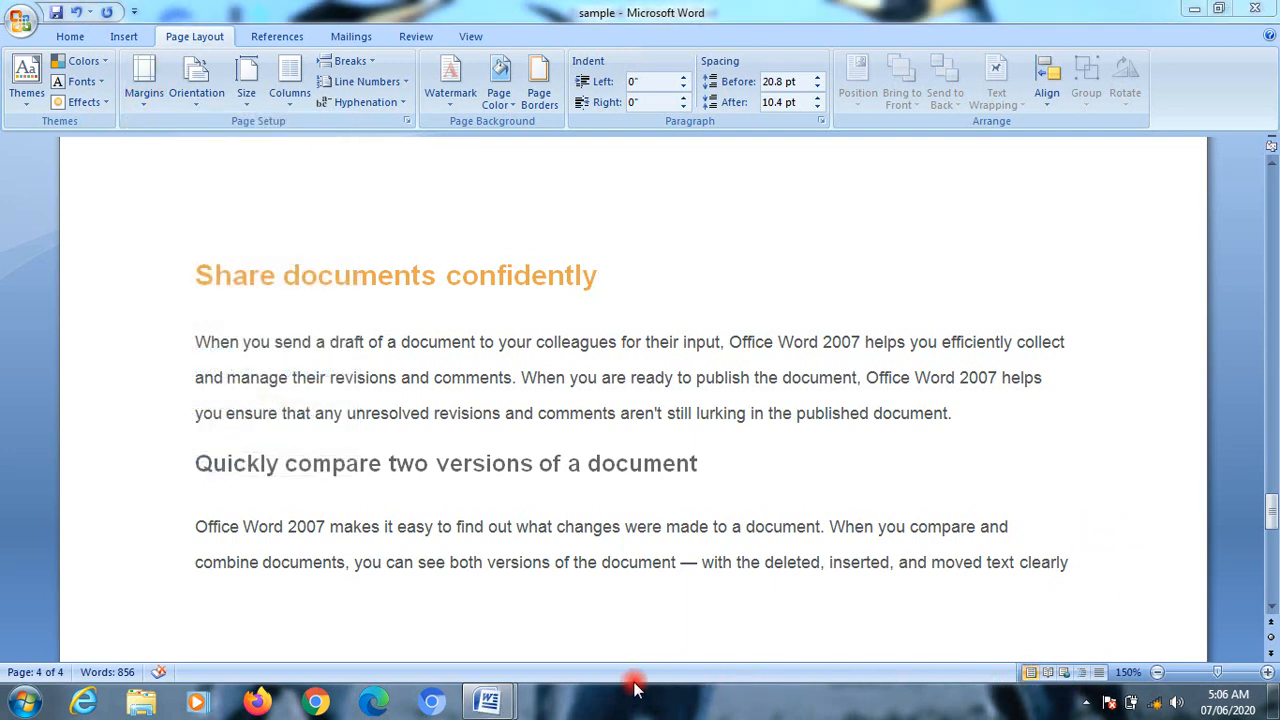
click(1157, 673)
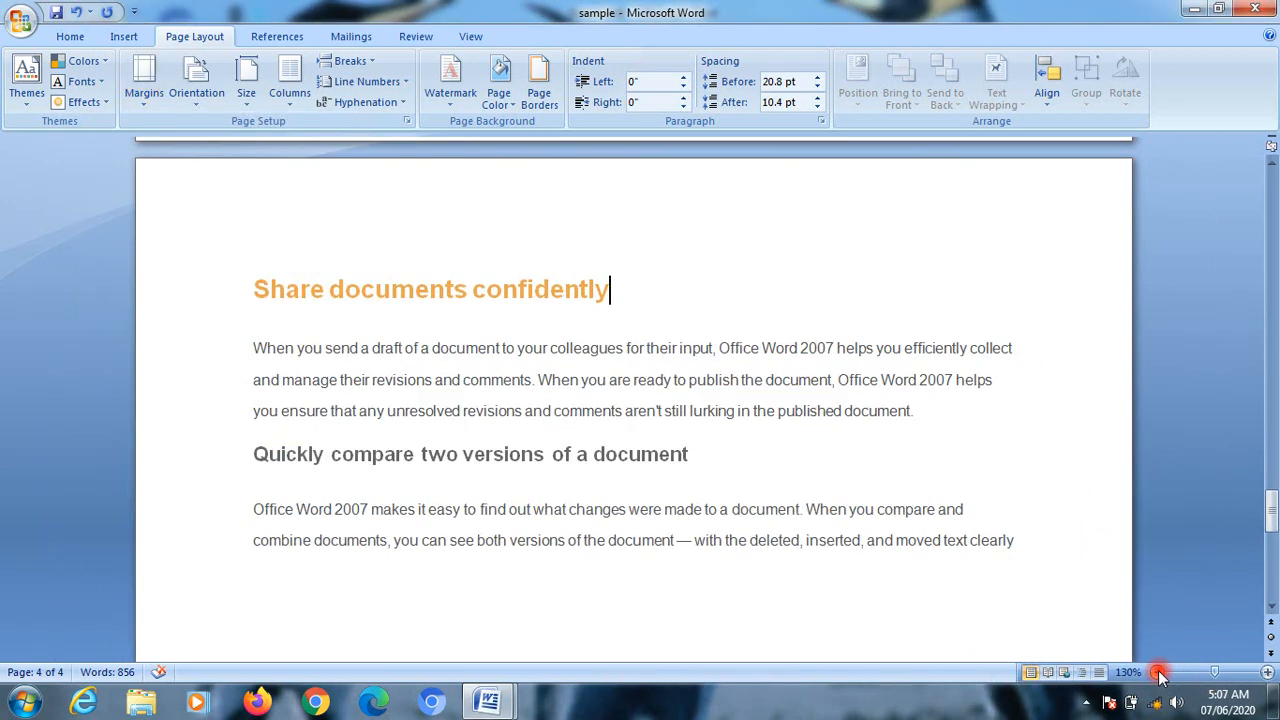
click(1157, 673)
click(1157, 673)
click(1157, 673)
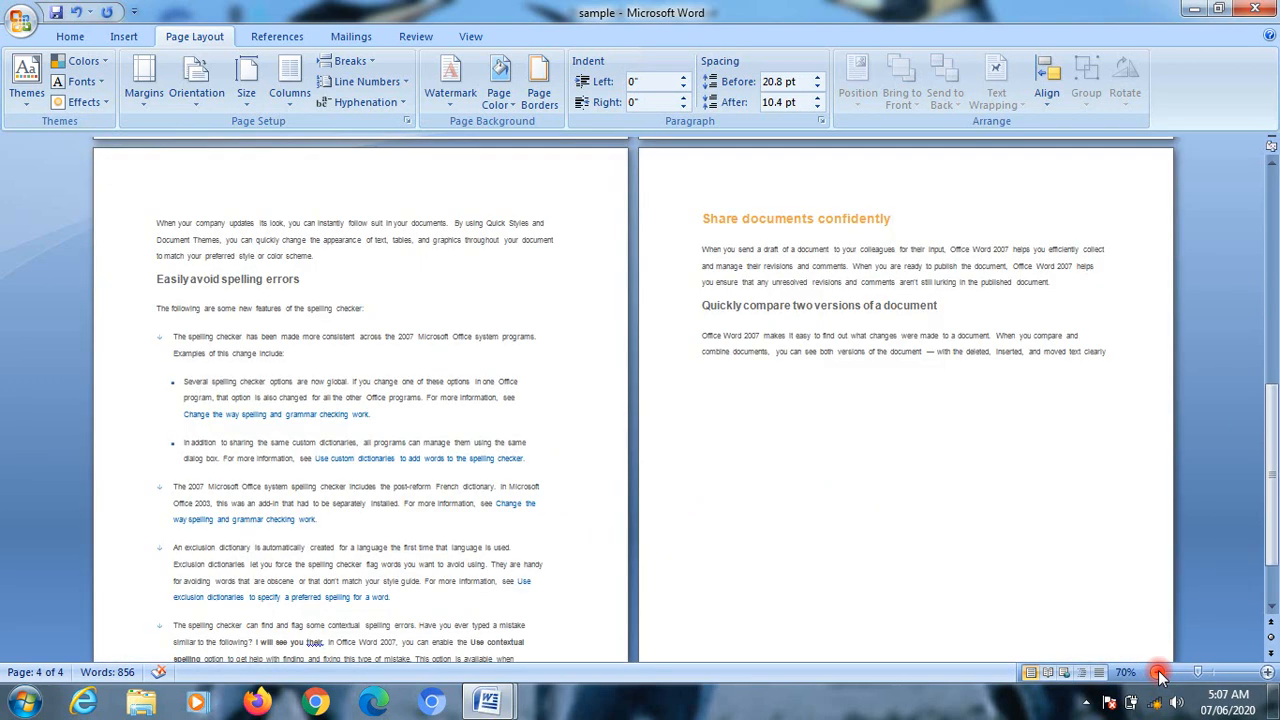
click(1157, 673)
click(1157, 673)
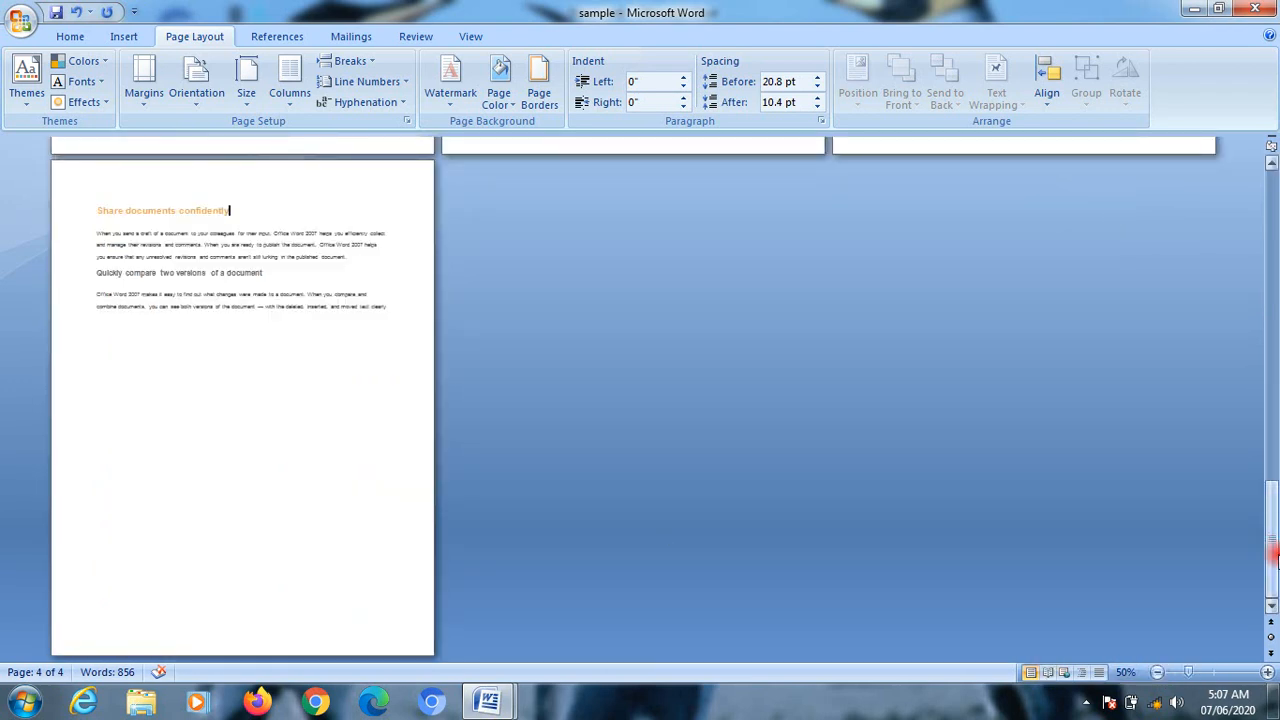
drag(1273, 557, 1274, 365)
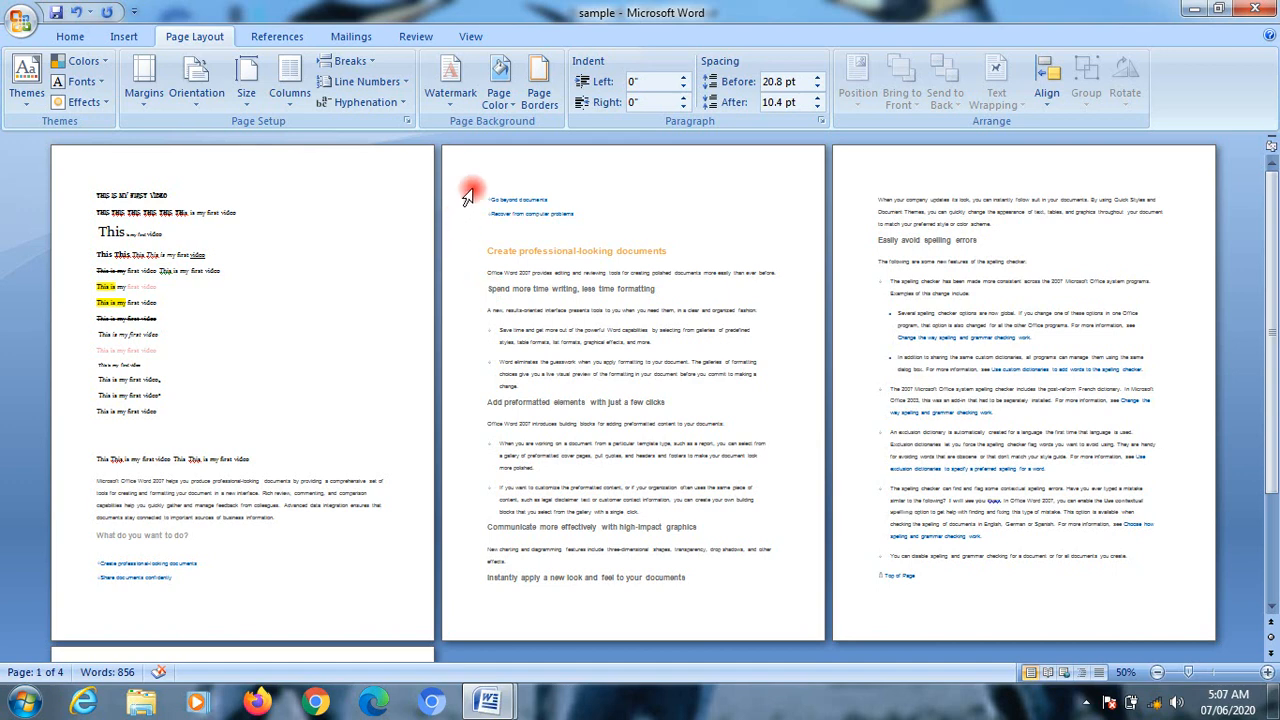
drag(468, 193, 633, 583)
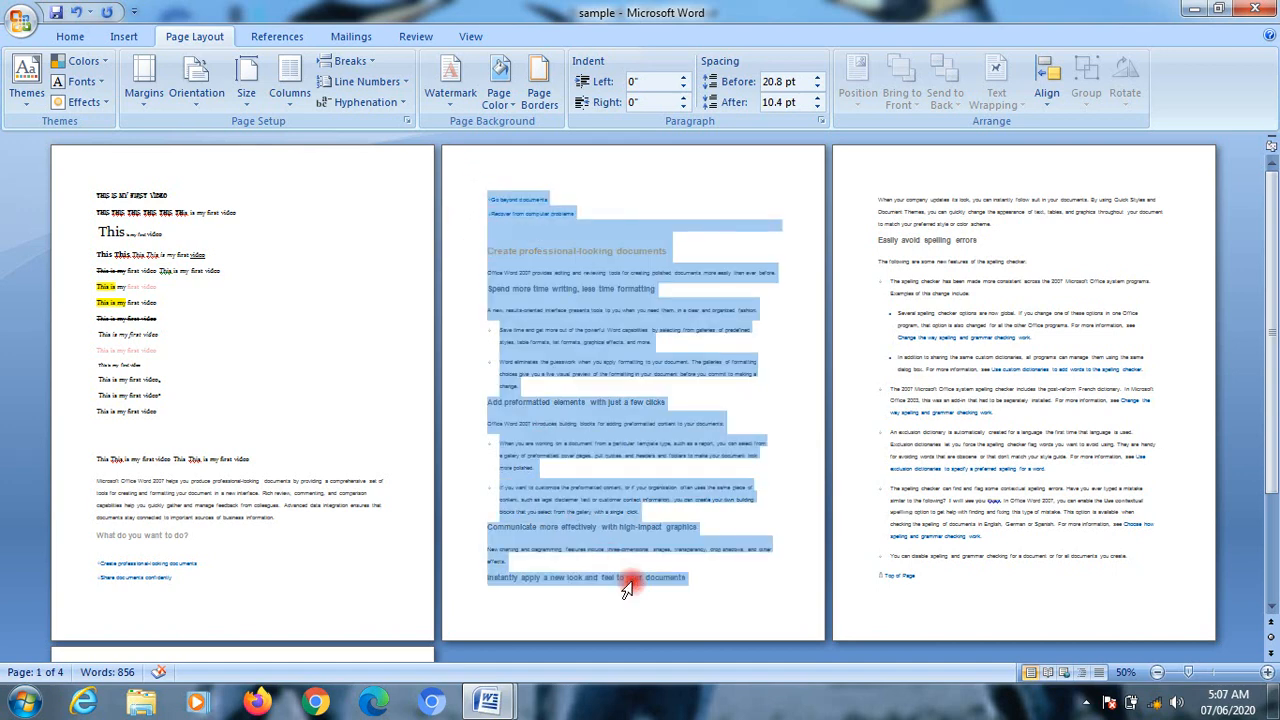
click(142, 104)
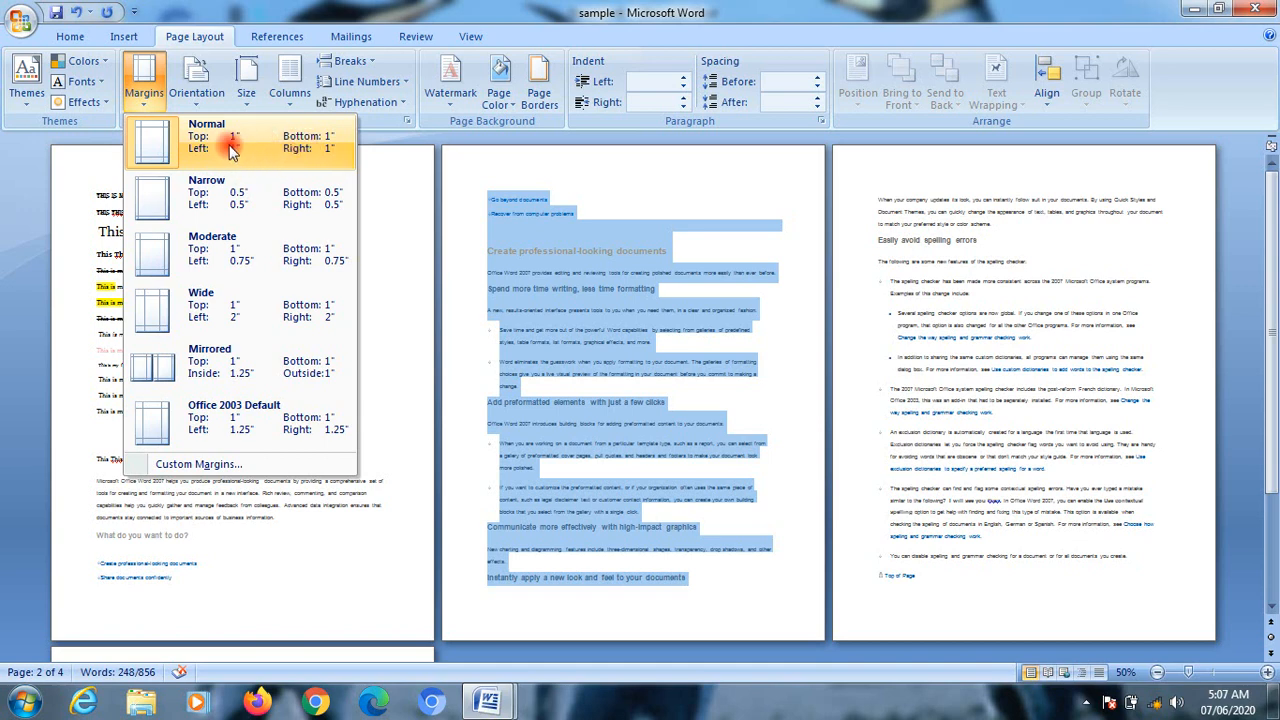
click(232, 197)
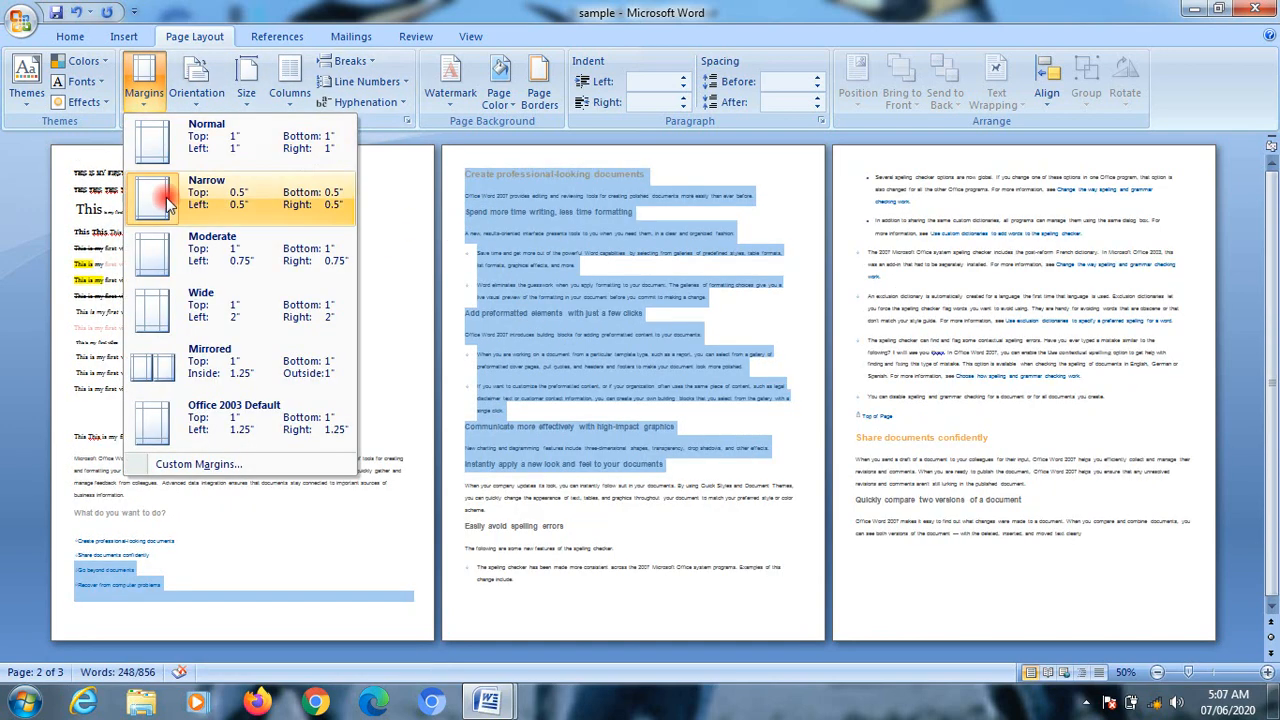
Step: Apply the Moderate, Wide and Mirrored margin presets in turn, finishing with the Normal preset of 1" on every side
click(200, 248)
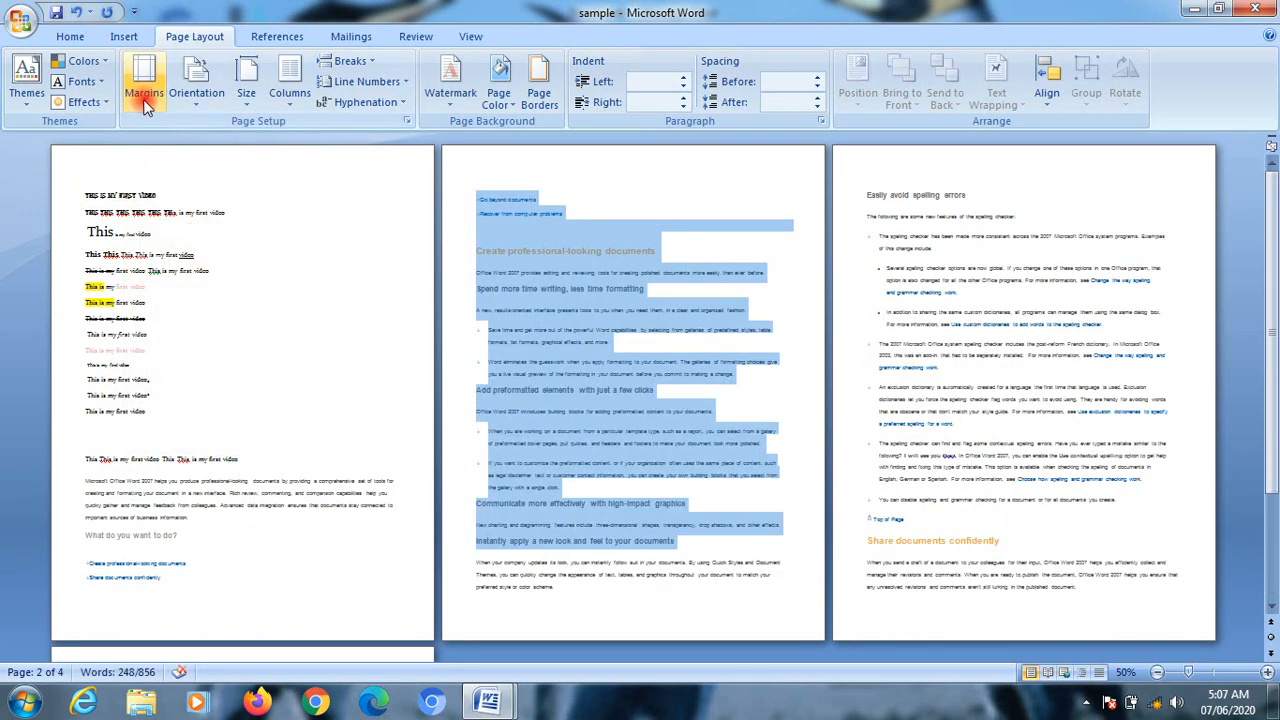
click(144, 82)
click(193, 314)
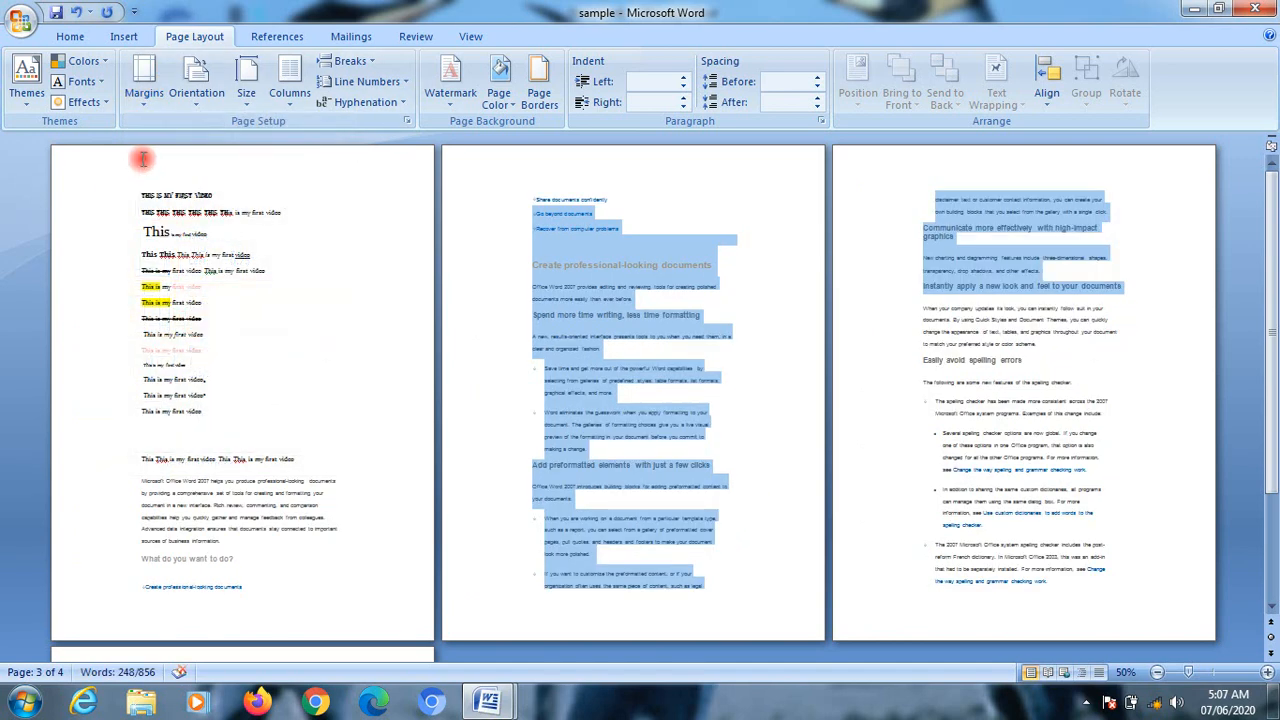
click(145, 92)
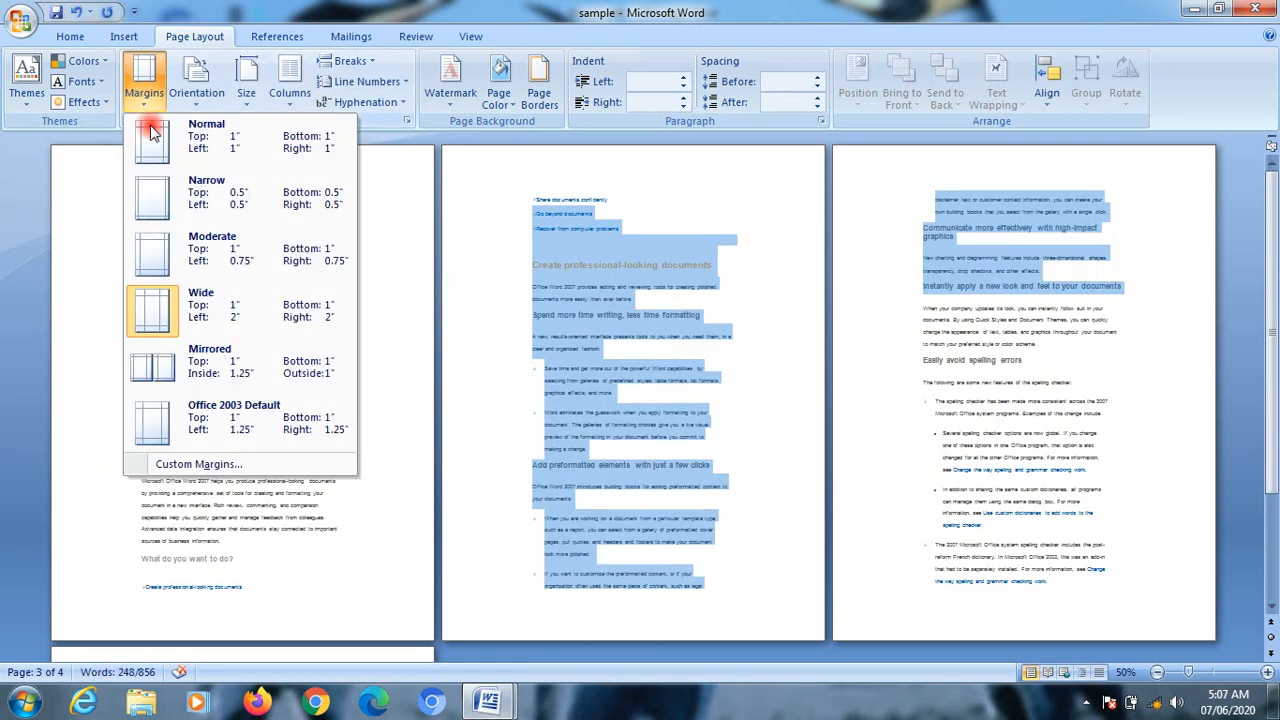
click(180, 360)
click(146, 100)
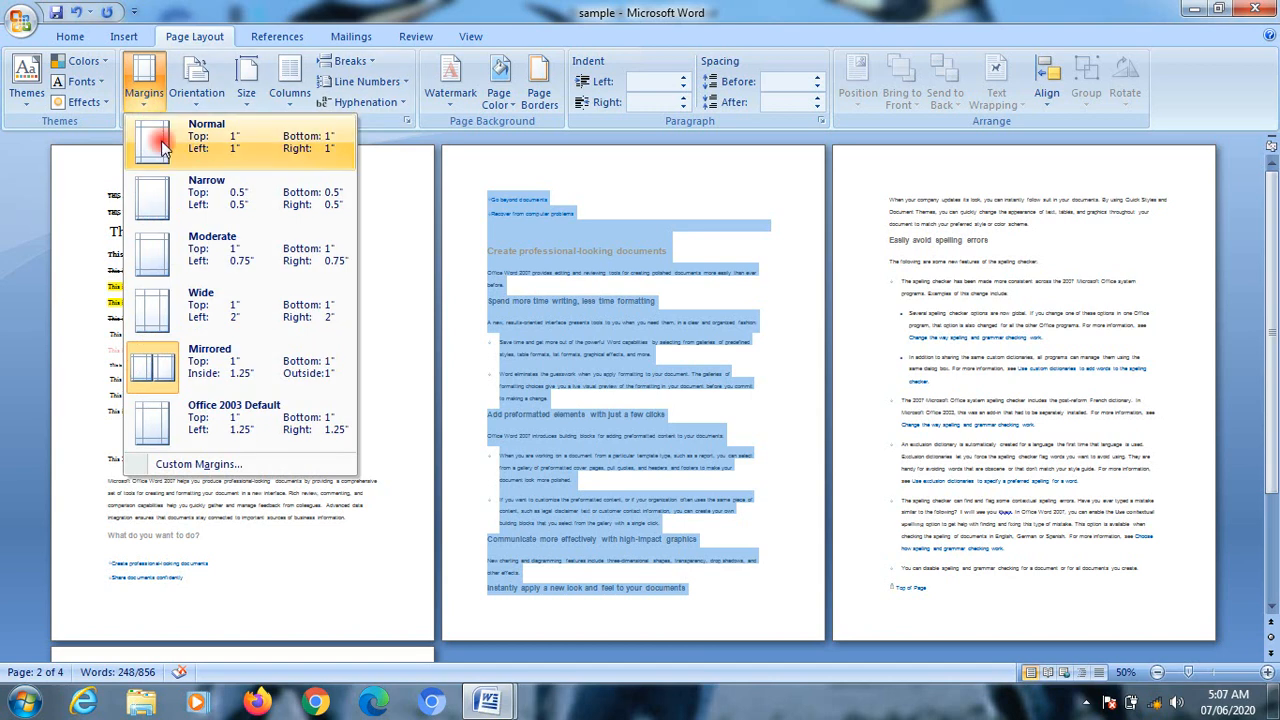
click(168, 138)
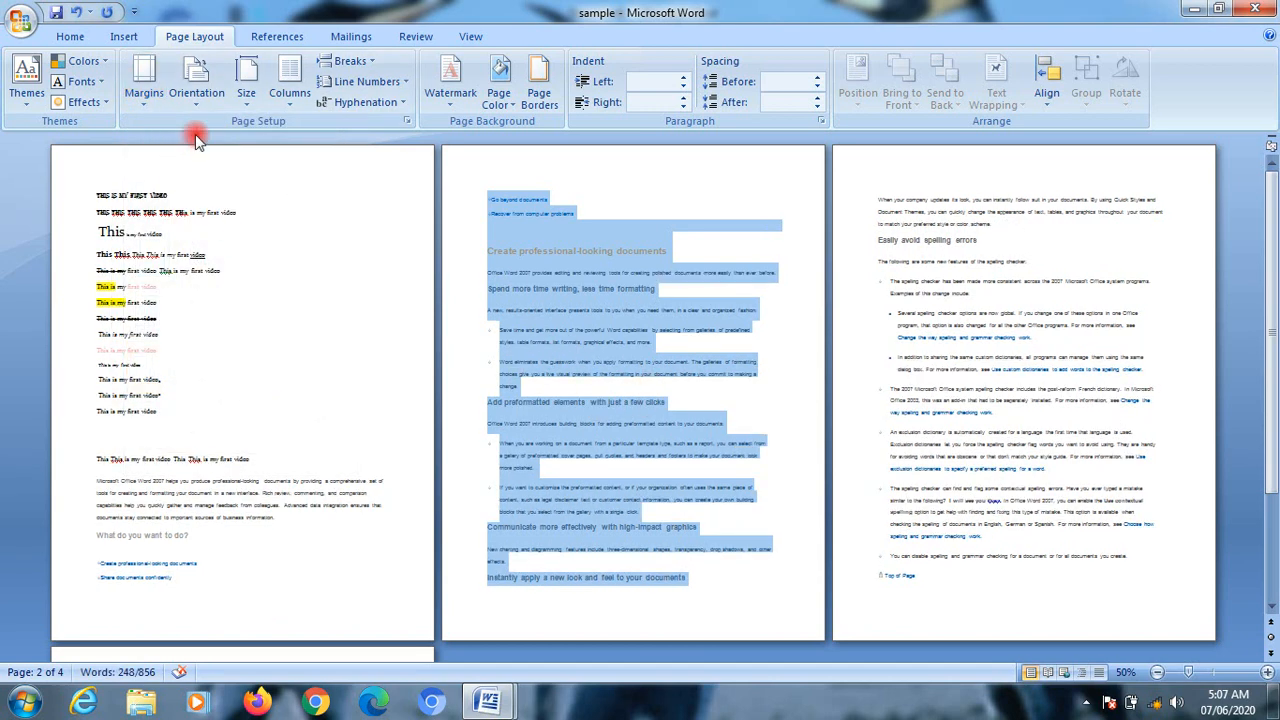
Step: Switch the page orientation to Landscape and back to Portrait, twice in a row
click(195, 105)
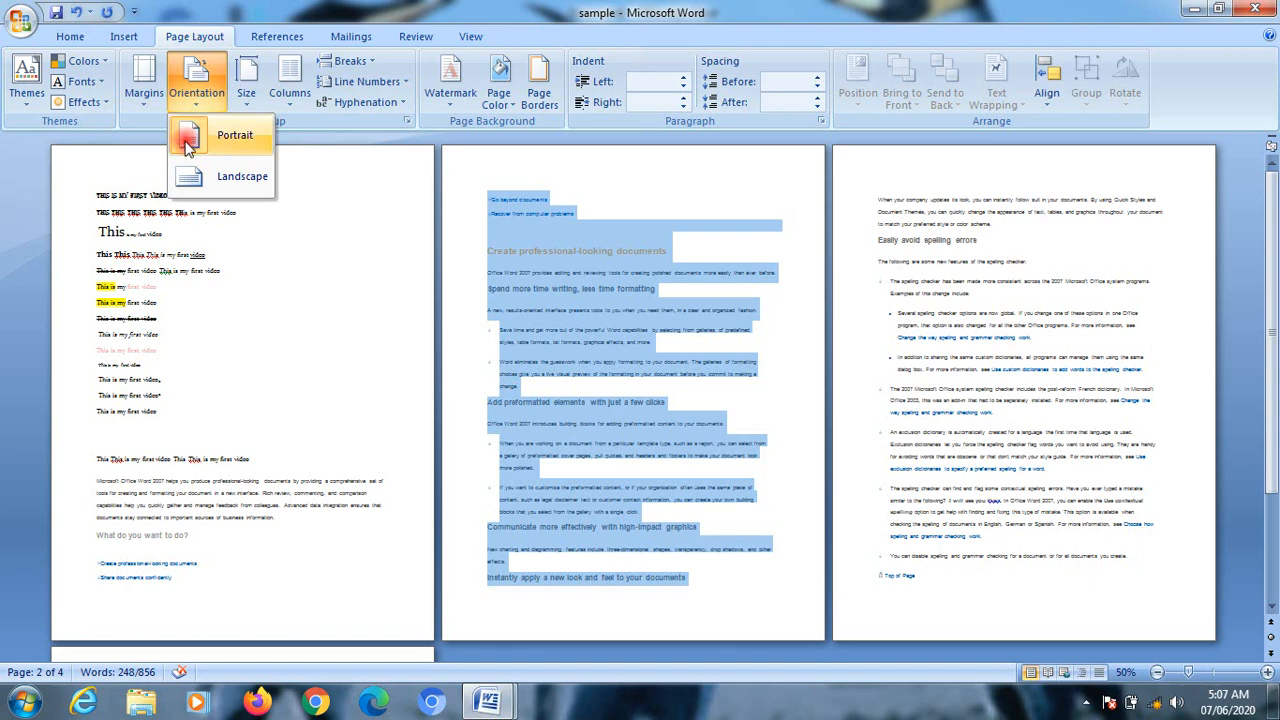
click(205, 178)
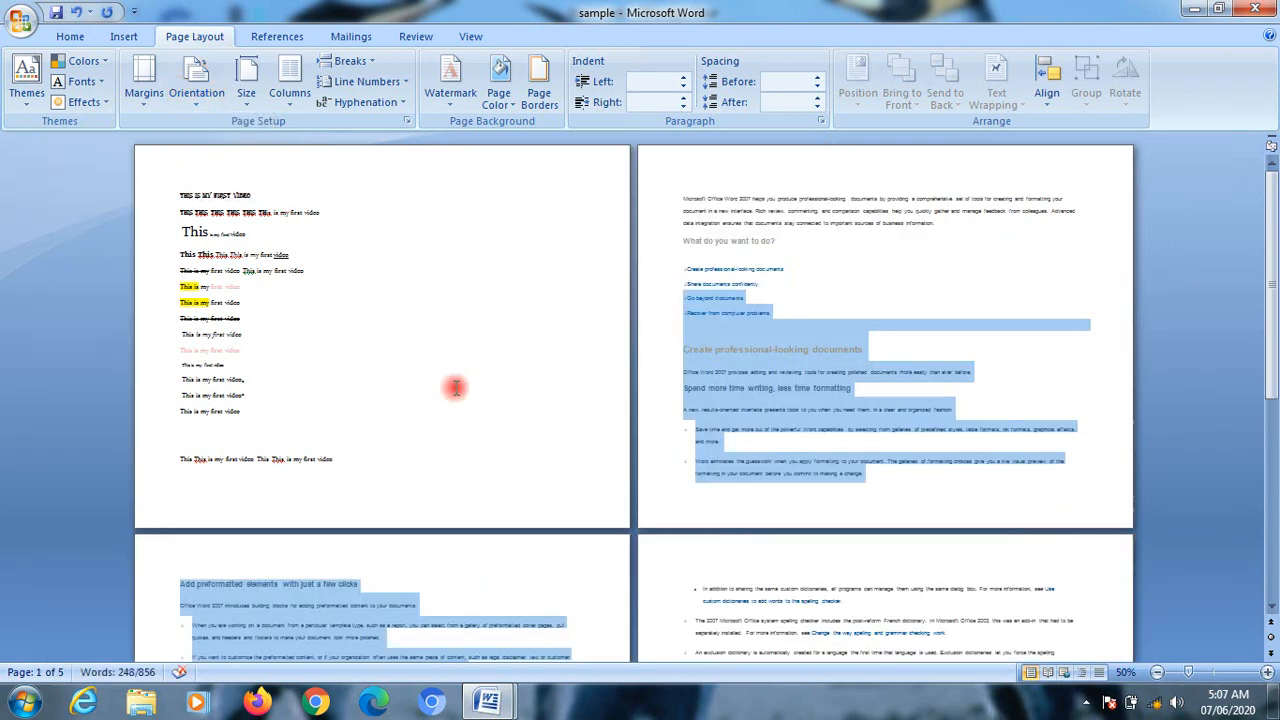
scroll(486, 420, down, 2)
scroll(490, 418, up, 2)
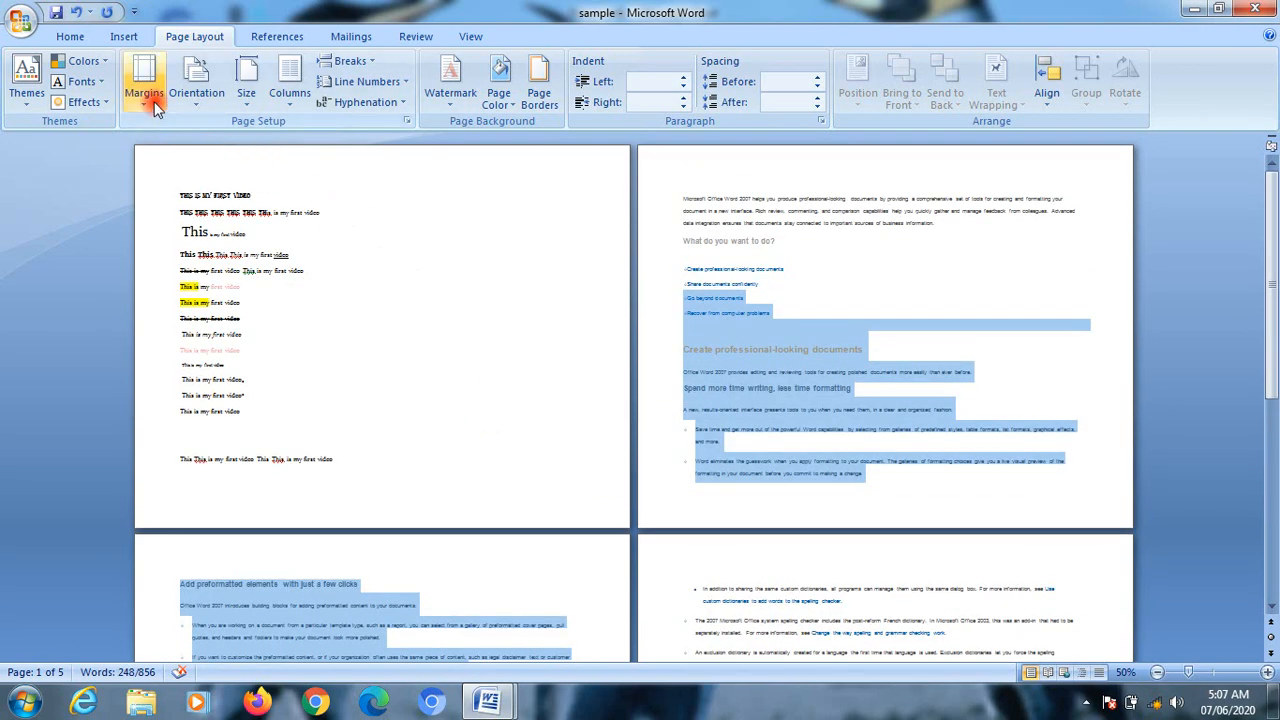
click(183, 105)
click(188, 138)
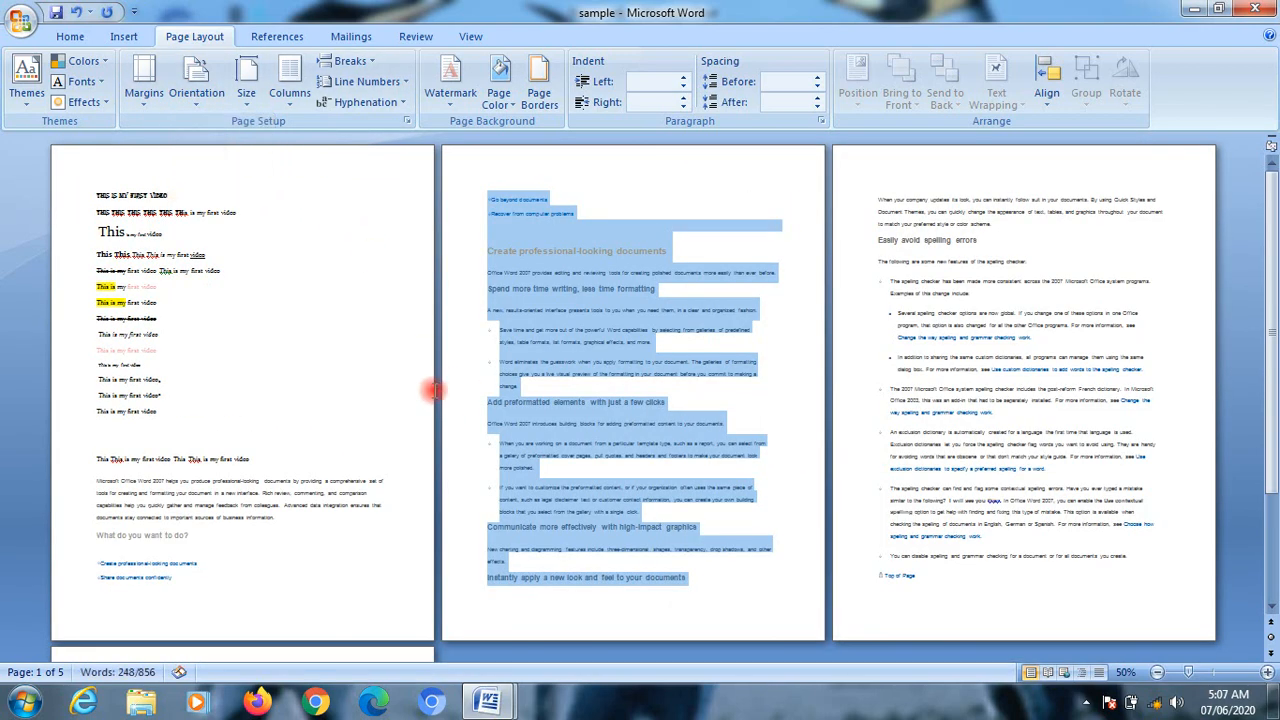
click(194, 92)
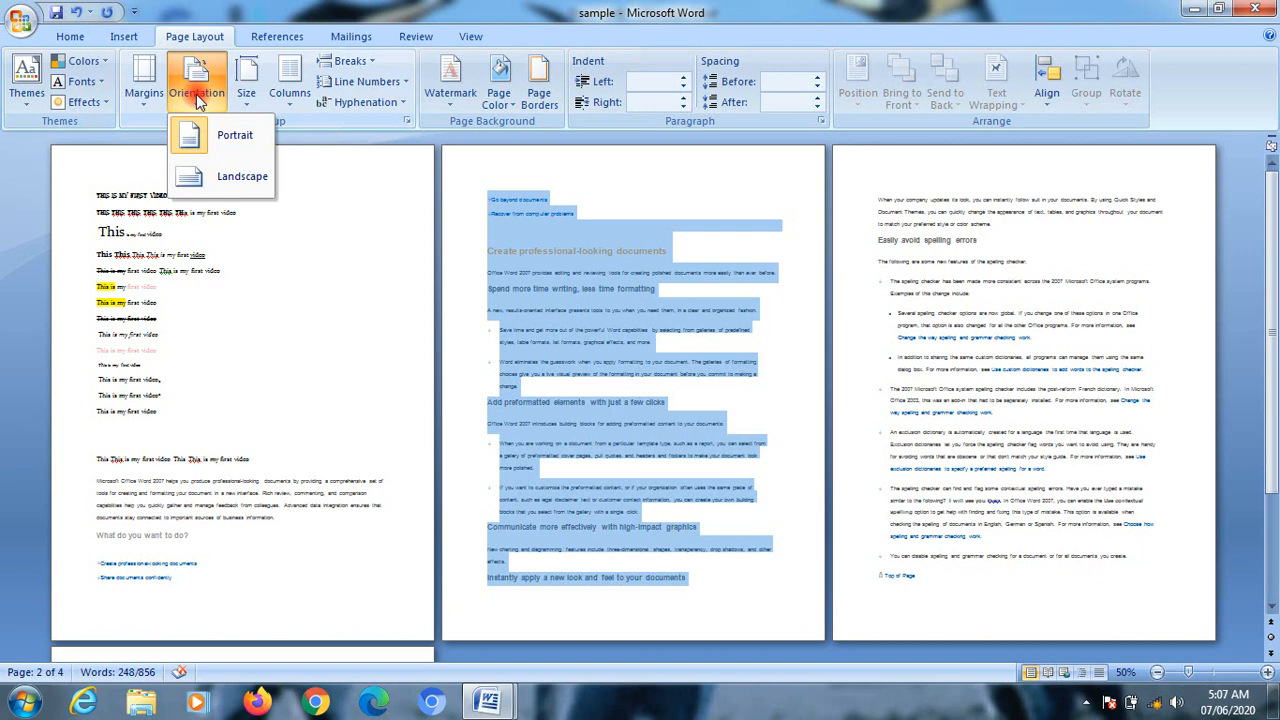
click(242, 178)
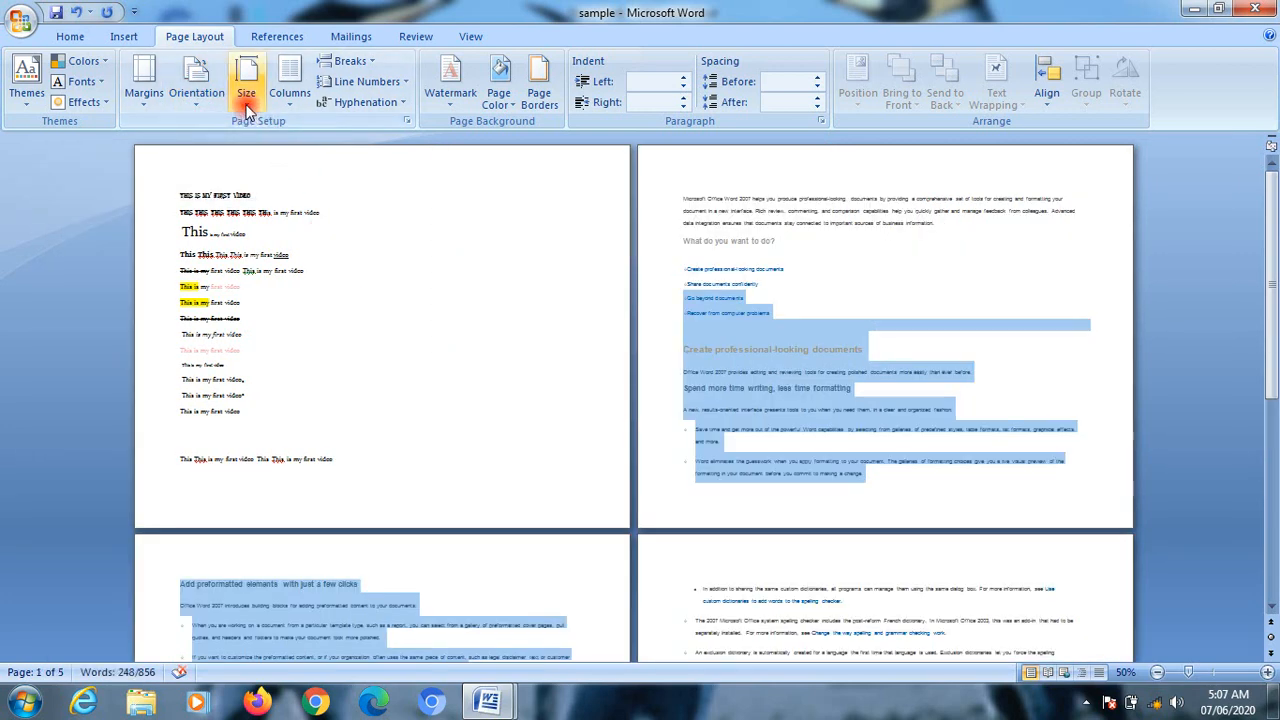
click(196, 98)
click(230, 136)
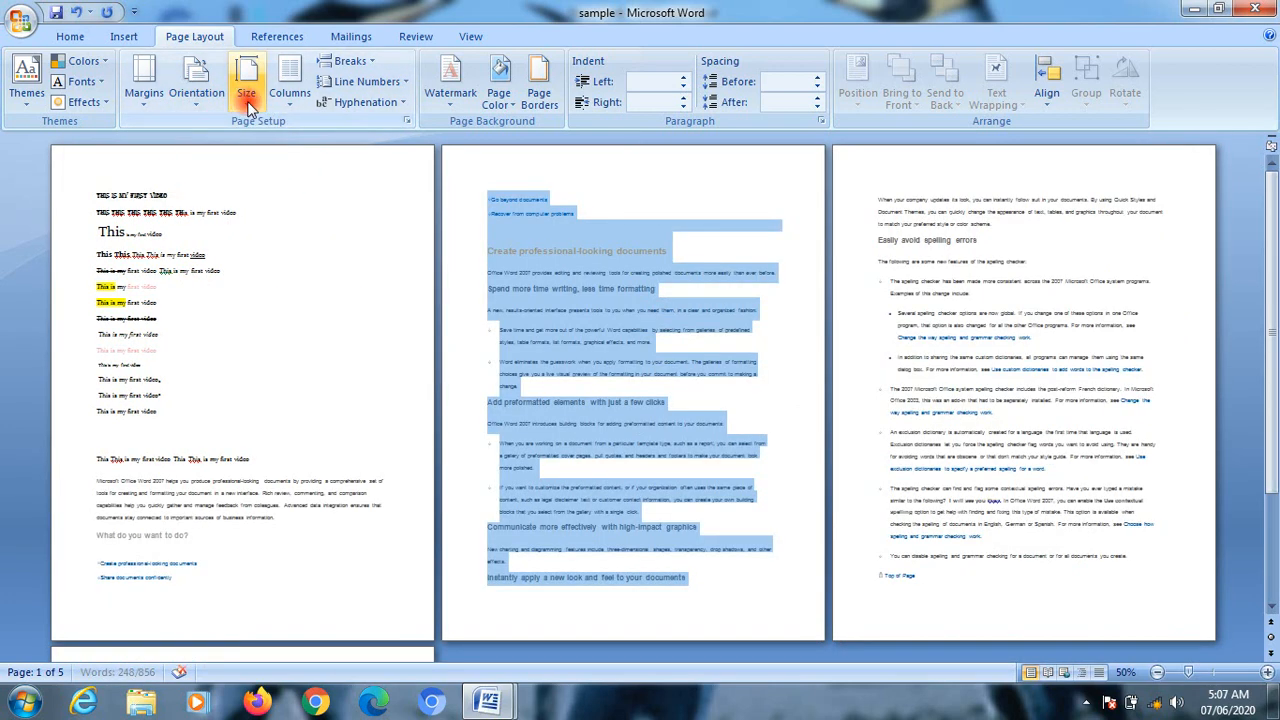
Step: Set the paper size to A4, try A5 (5.83" x 8.27"), and return to A4 (8.27" x 11.69")
click(248, 100)
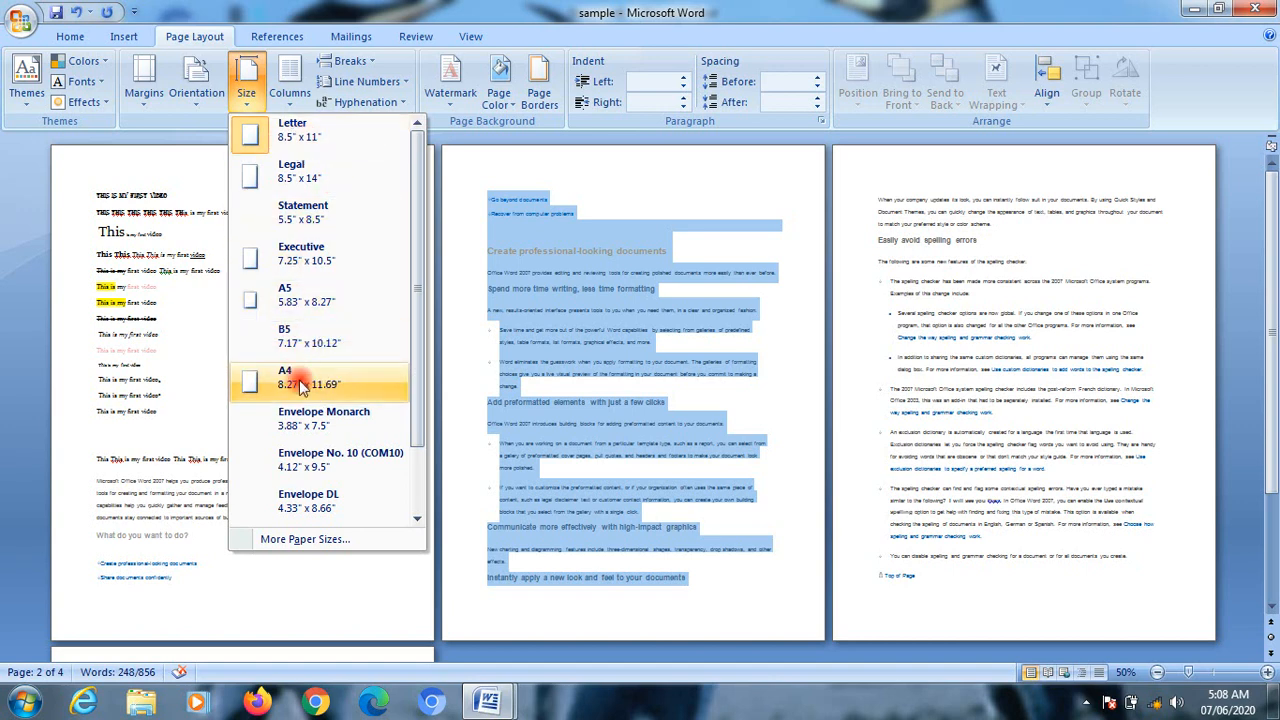
click(302, 378)
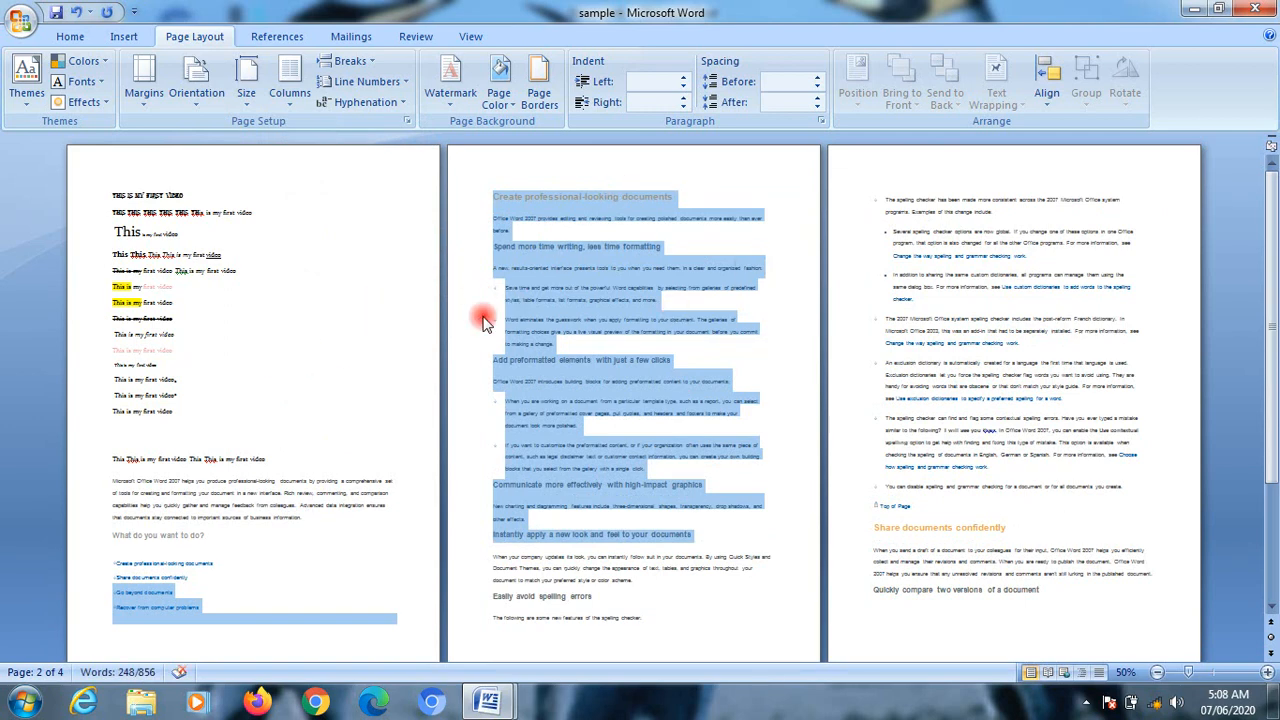
scroll(486, 320, down, 3)
scroll(500, 340, up, 3)
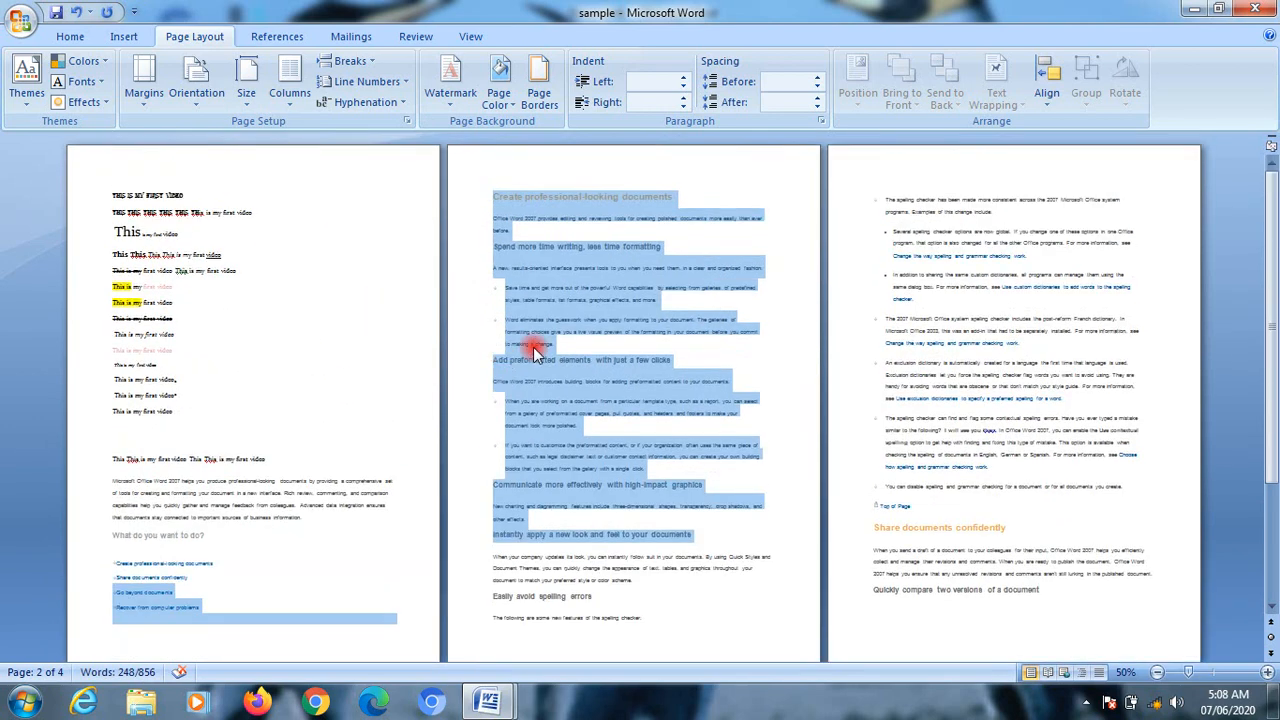
click(246, 85)
click(310, 300)
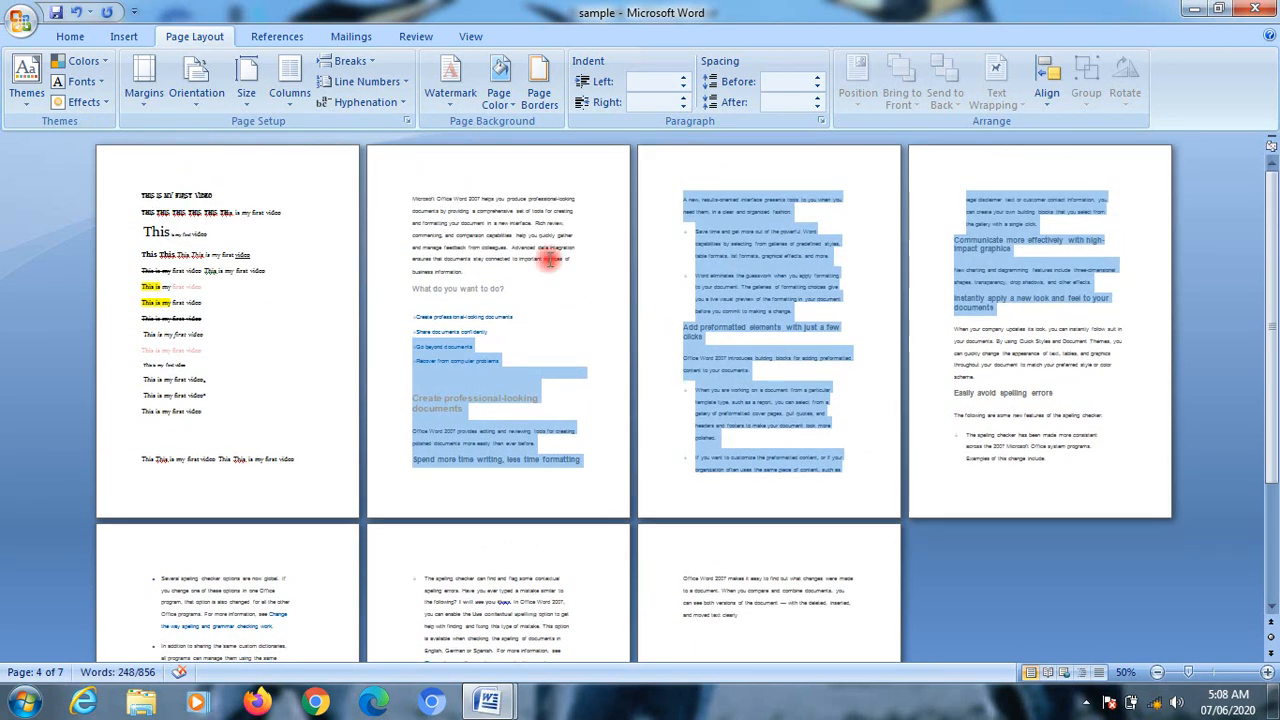
click(247, 108)
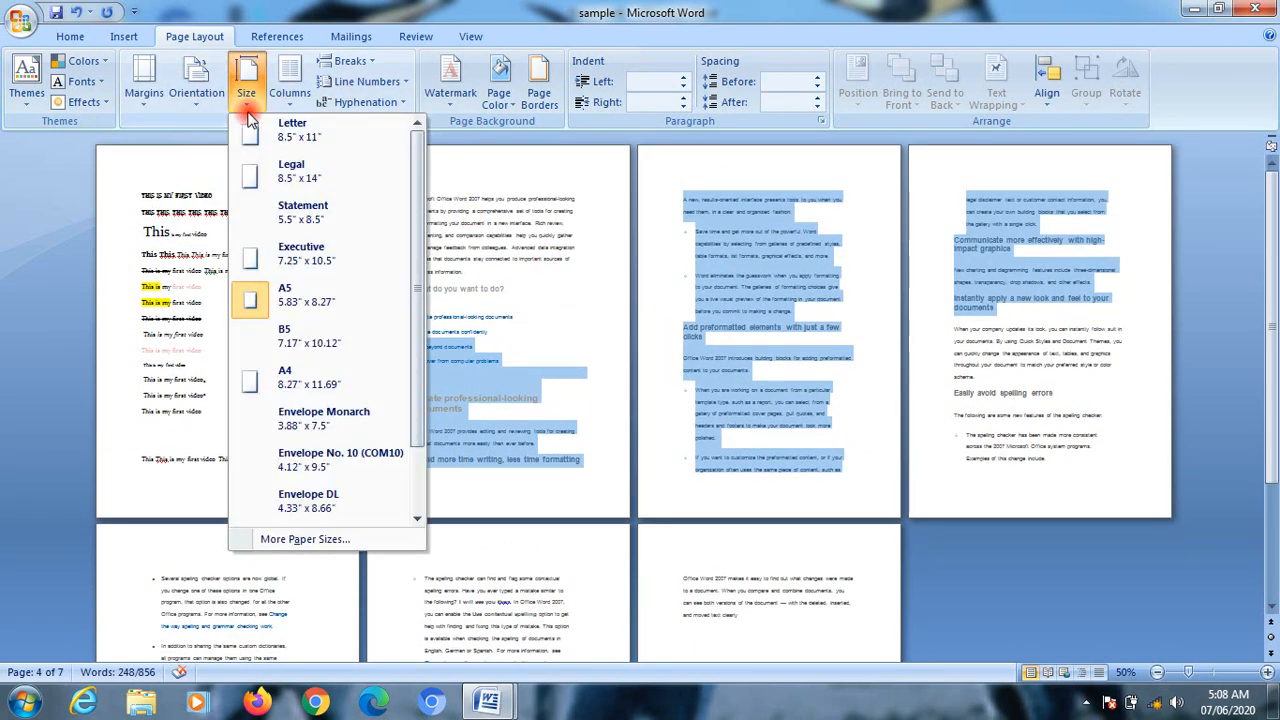
click(286, 380)
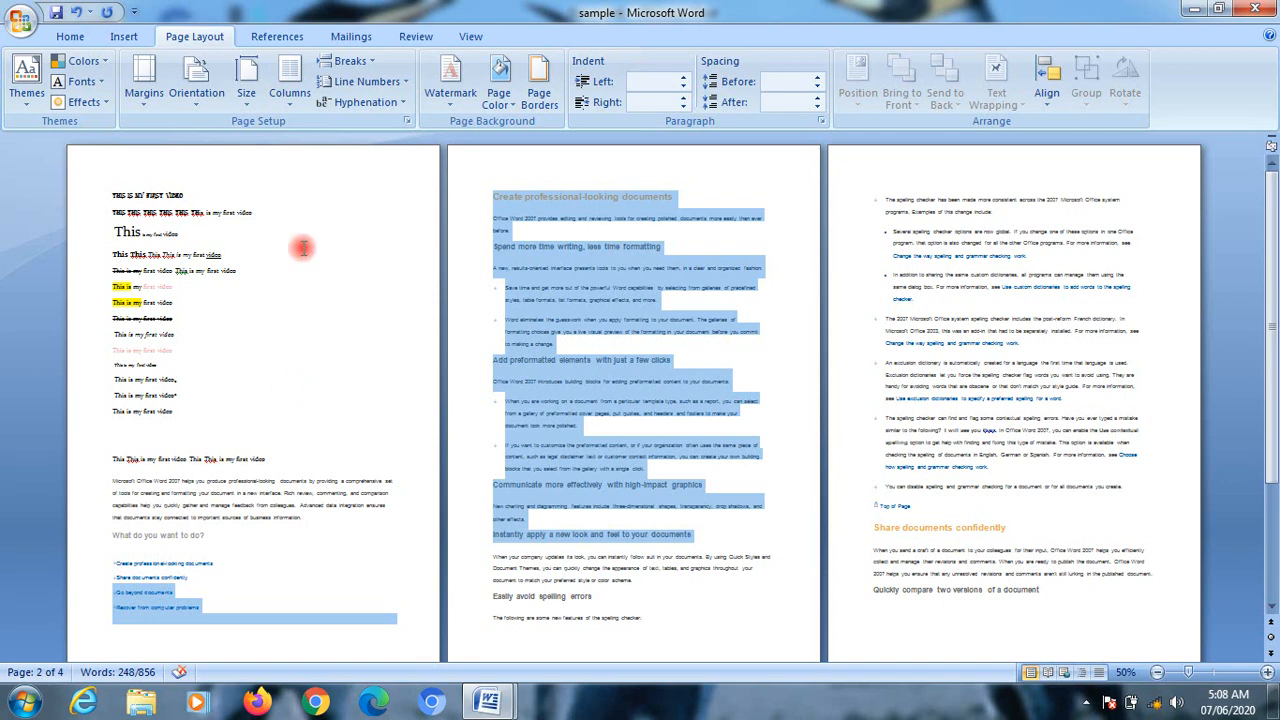
Step: Select all the text on the second page and lay it out in two columns, followed by three columns
click(985, 287)
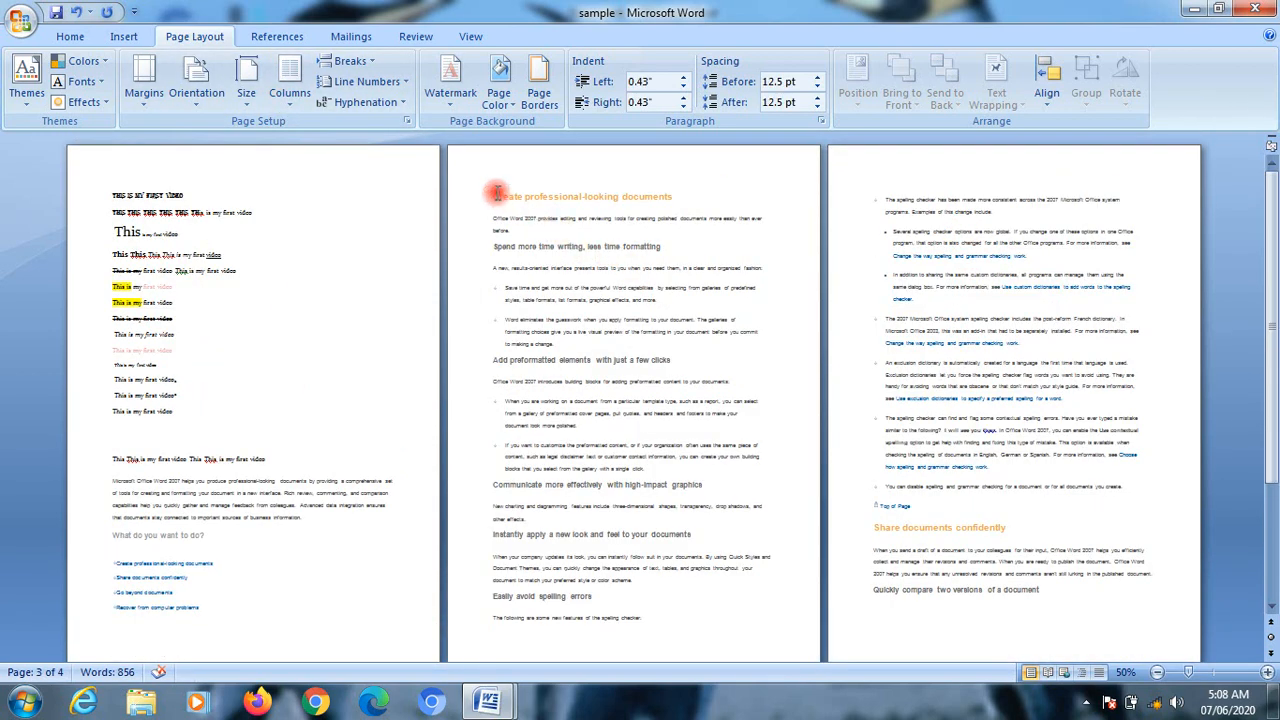
drag(497, 193, 710, 612)
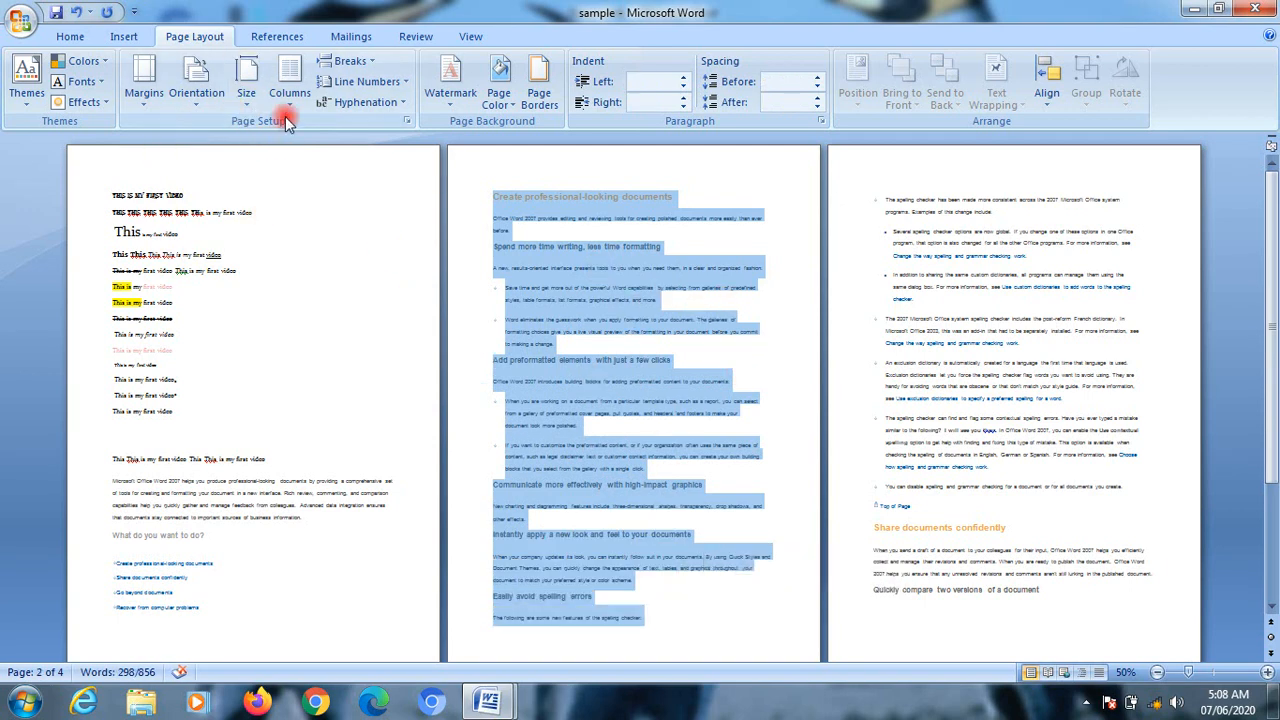
click(289, 80)
click(298, 176)
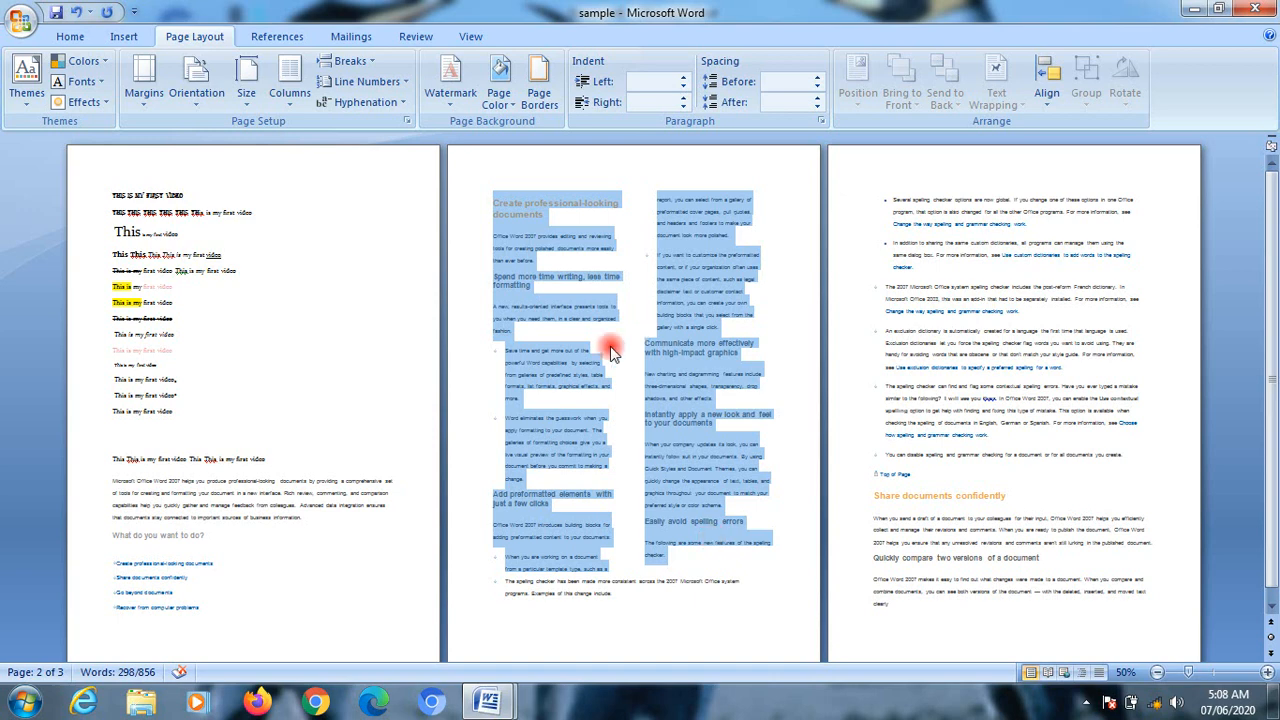
click(290, 92)
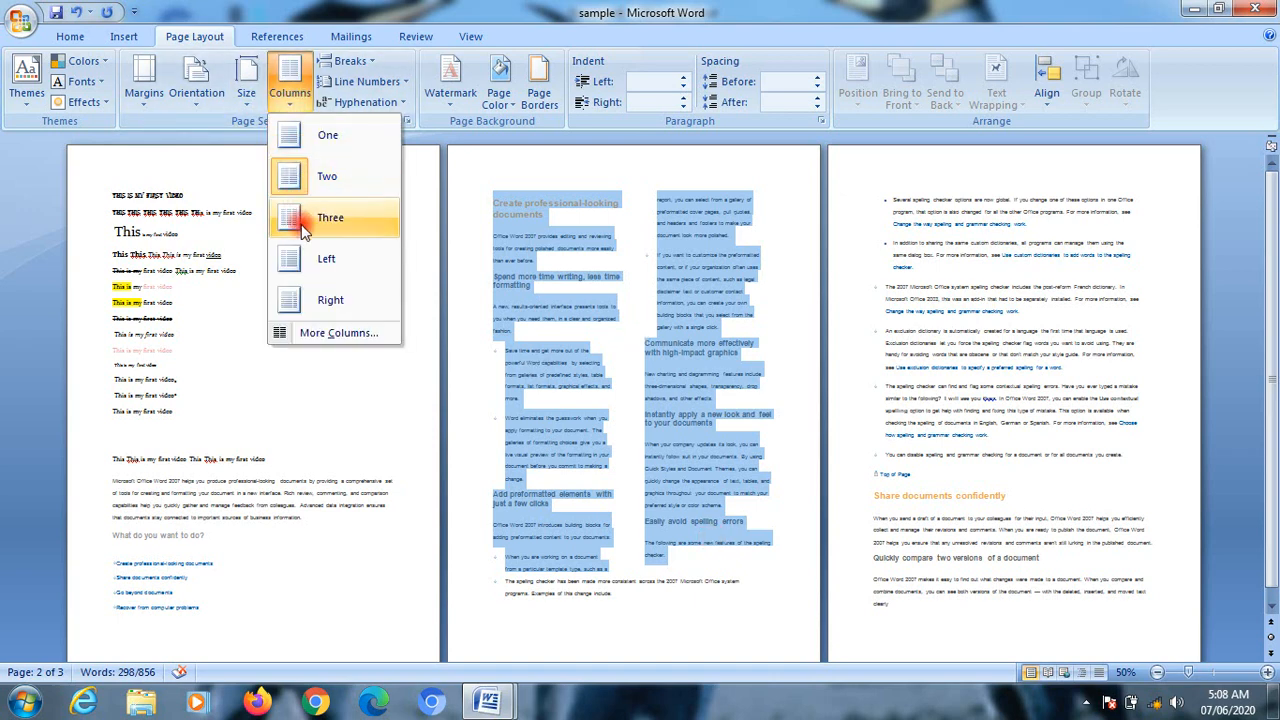
click(300, 215)
Step: Set the selected text to 10 equal-width columns with a line between them using the custom column settings
click(290, 92)
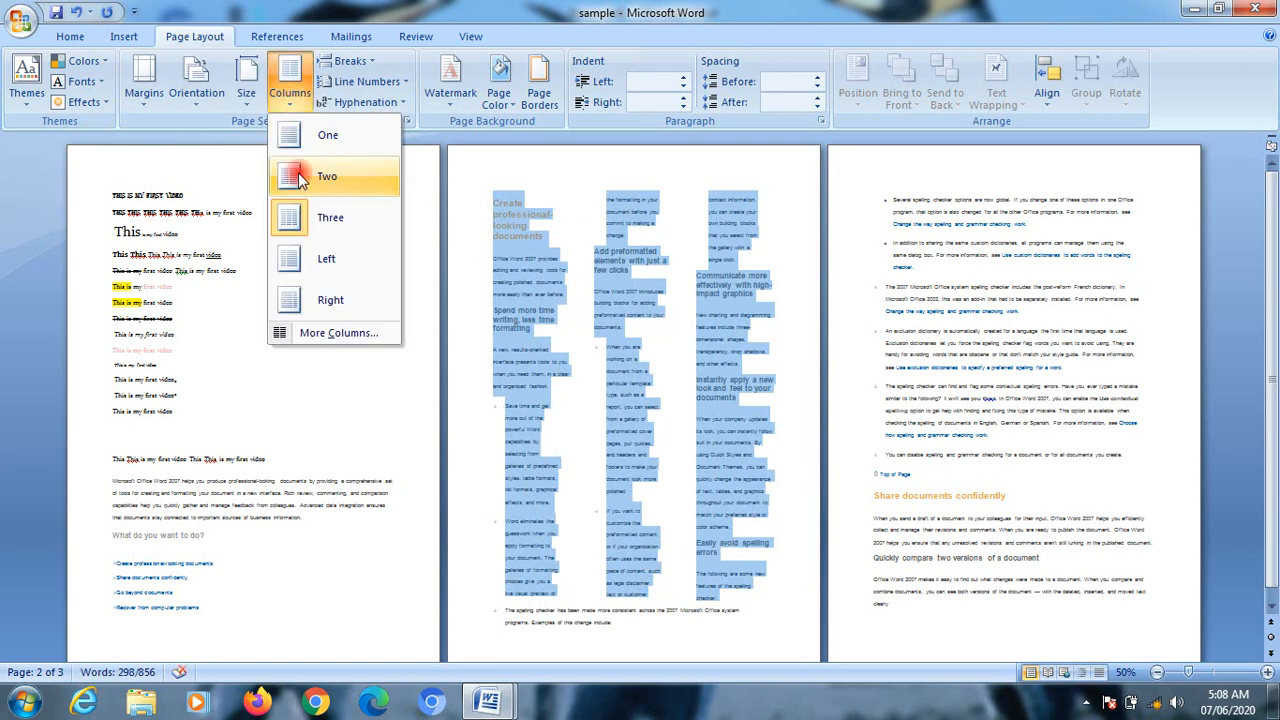
click(326, 334)
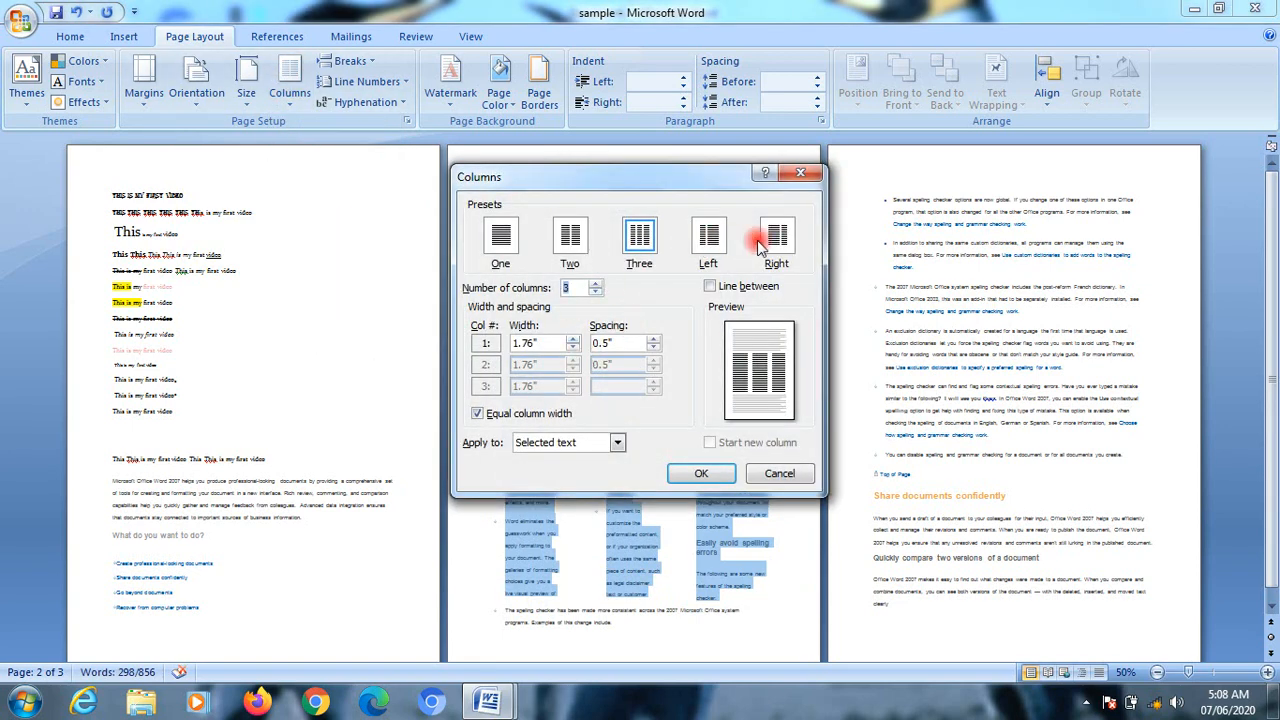
click(596, 285)
click(596, 285)
click(596, 285)
click(596, 285)
click(596, 285)
click(596, 285)
click(596, 285)
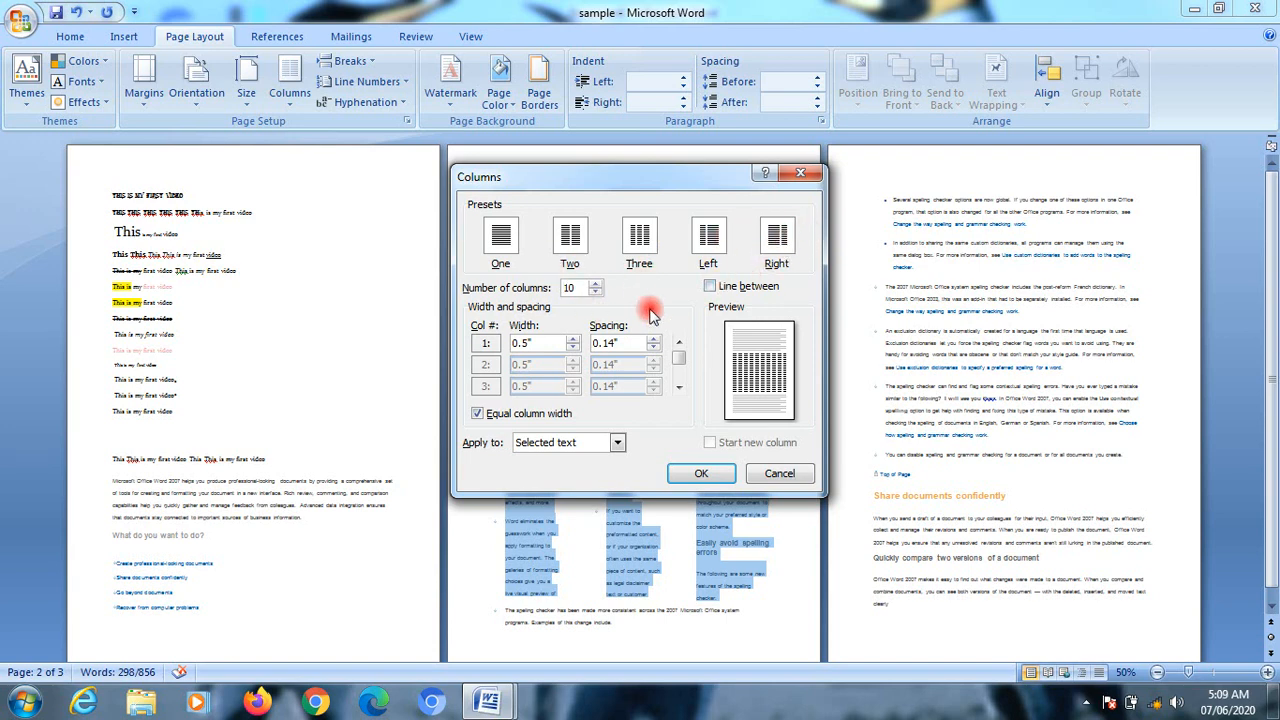
click(729, 290)
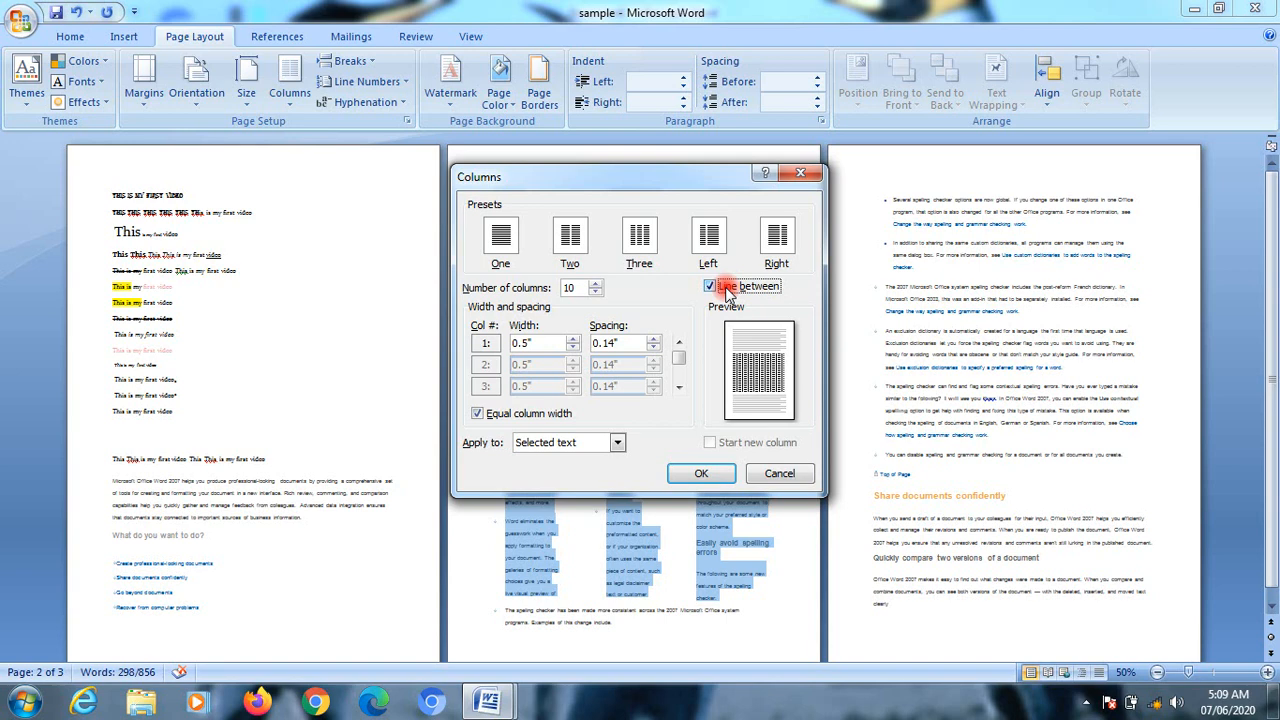
click(684, 476)
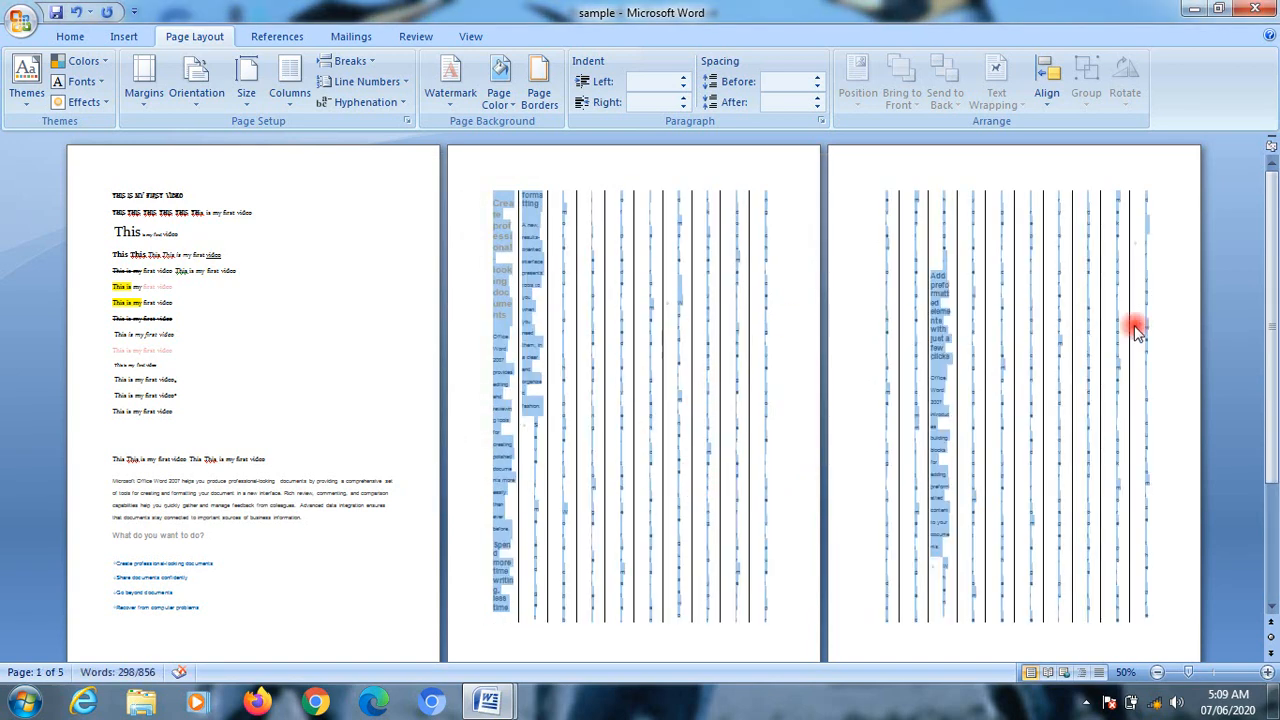
Step: Return the selected text to a single column and clear the selection
click(290, 100)
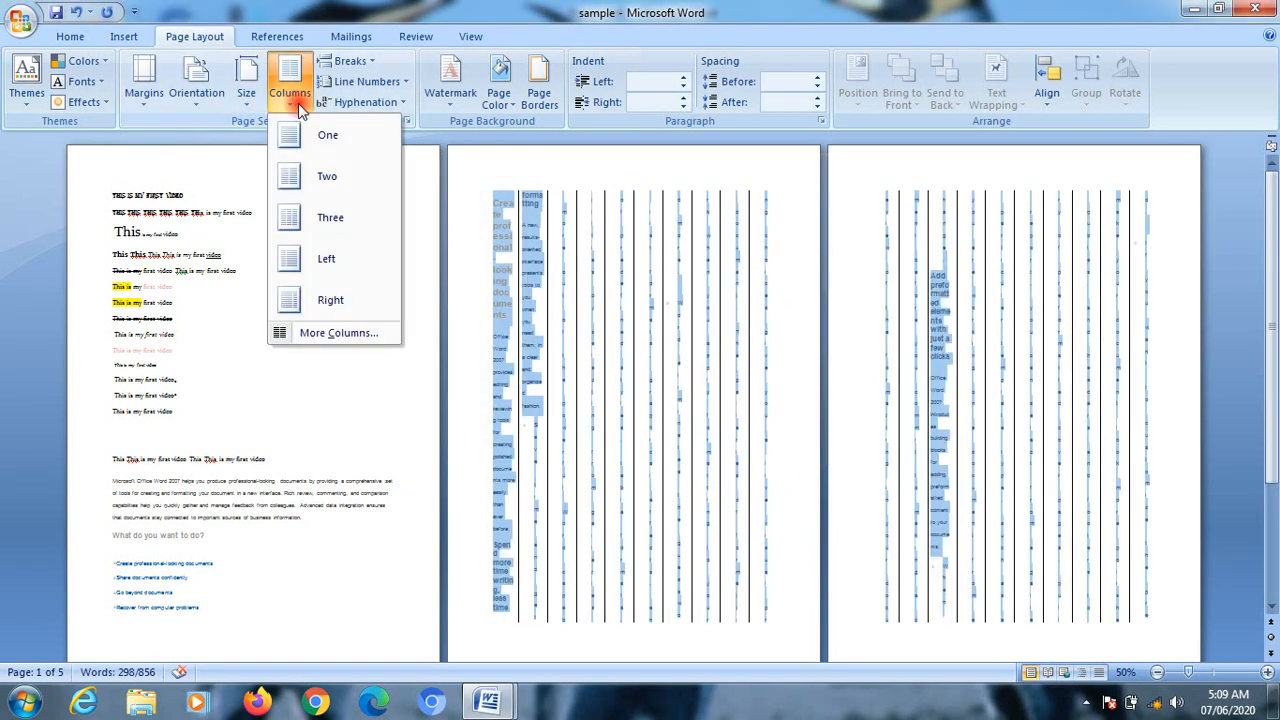
click(317, 137)
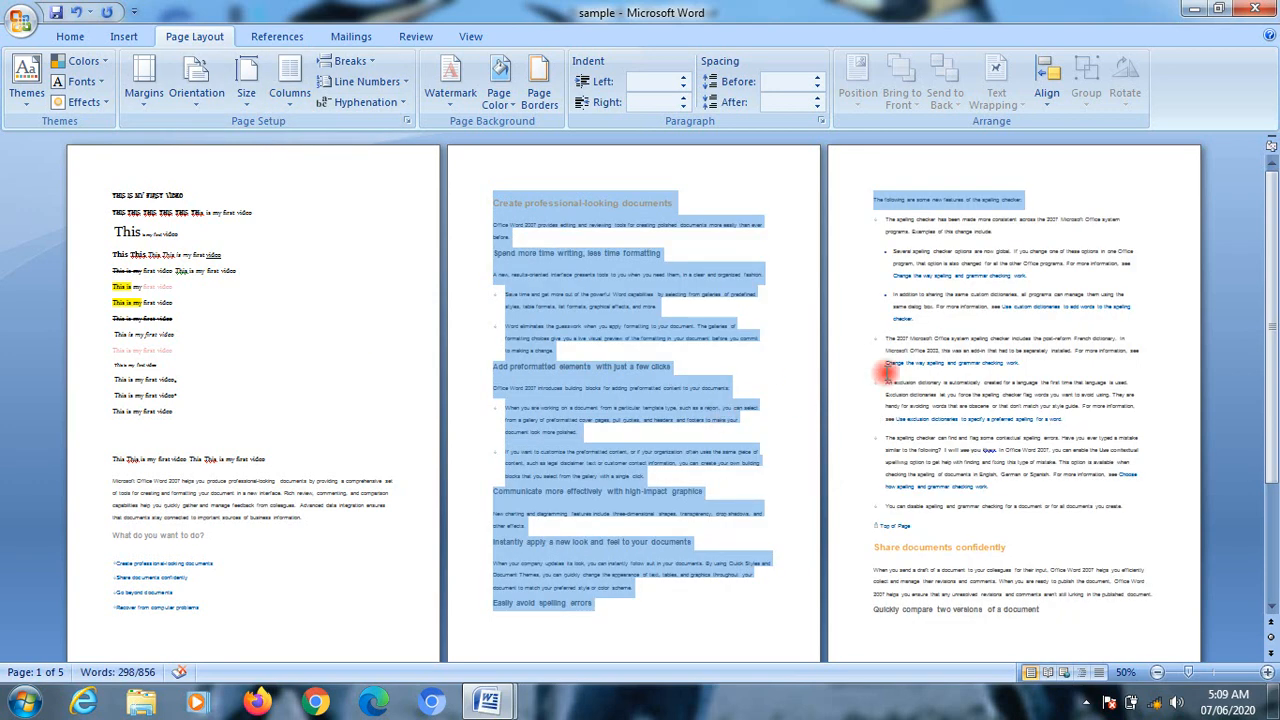
click(949, 354)
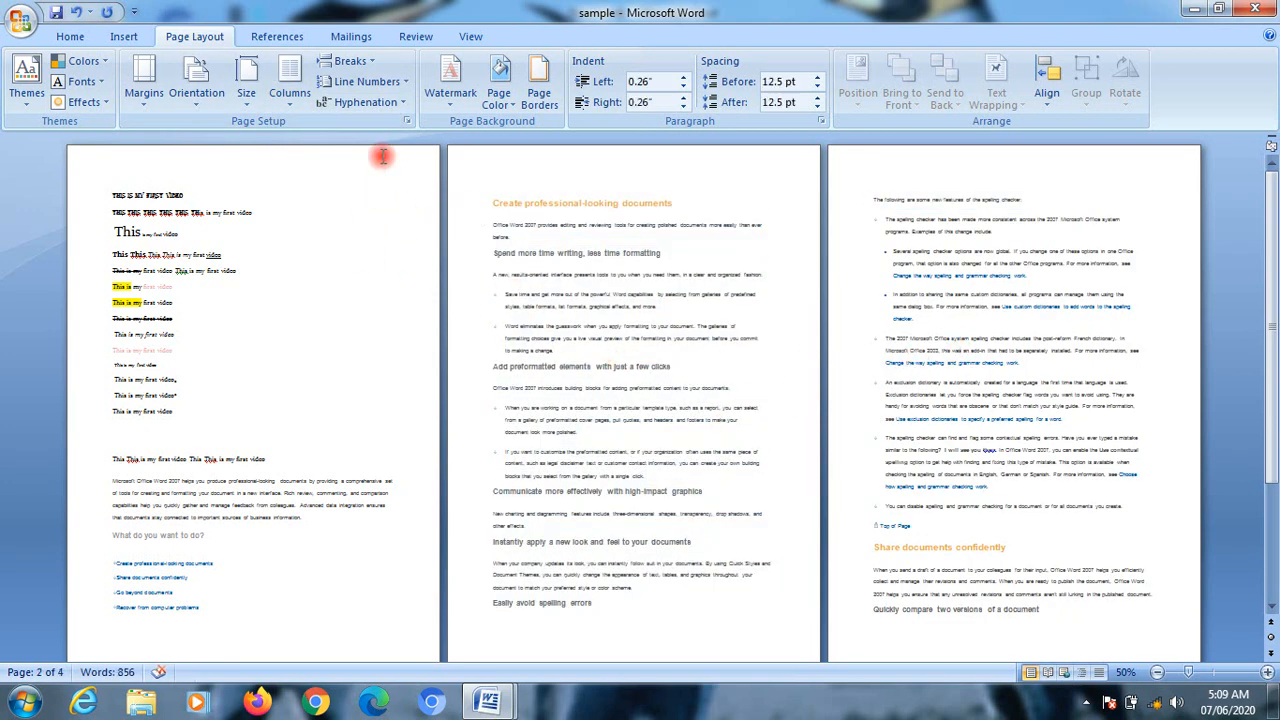
Step: Insert a page break before the paragraph starting "Office Word 2007 introduces building blocks" on the second page, and undo it
click(349, 62)
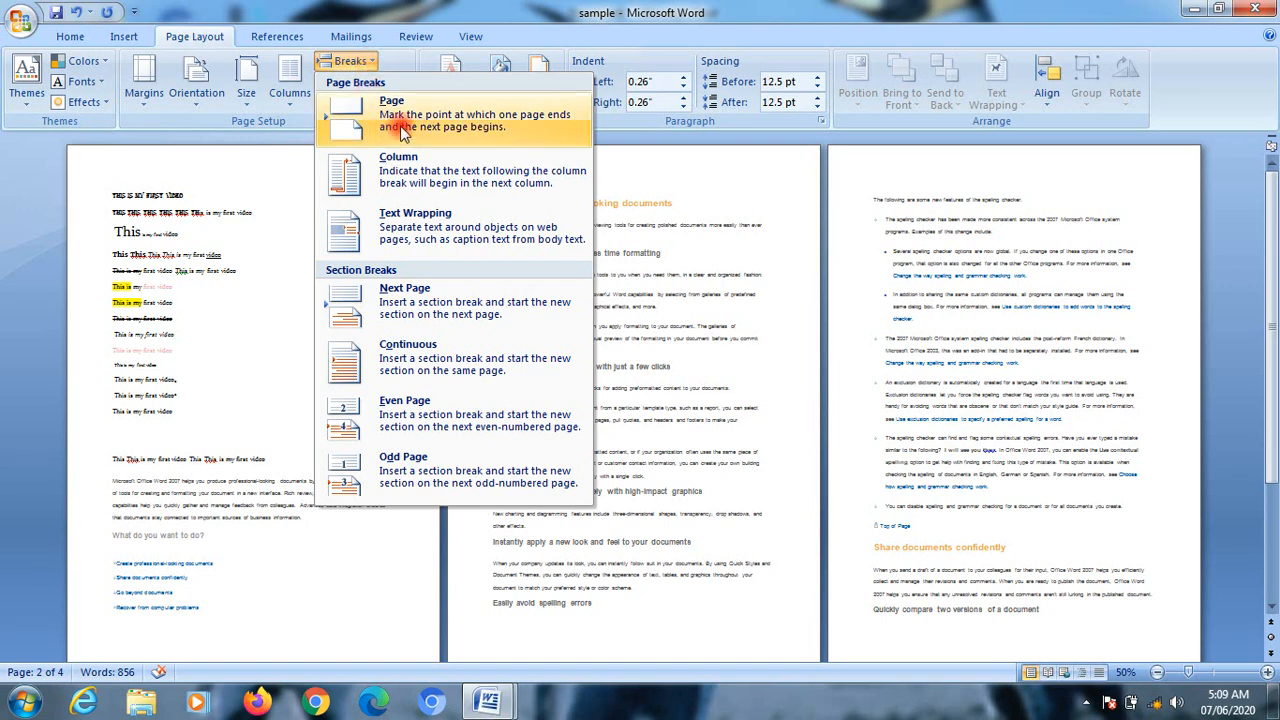
click(700, 337)
click(487, 383)
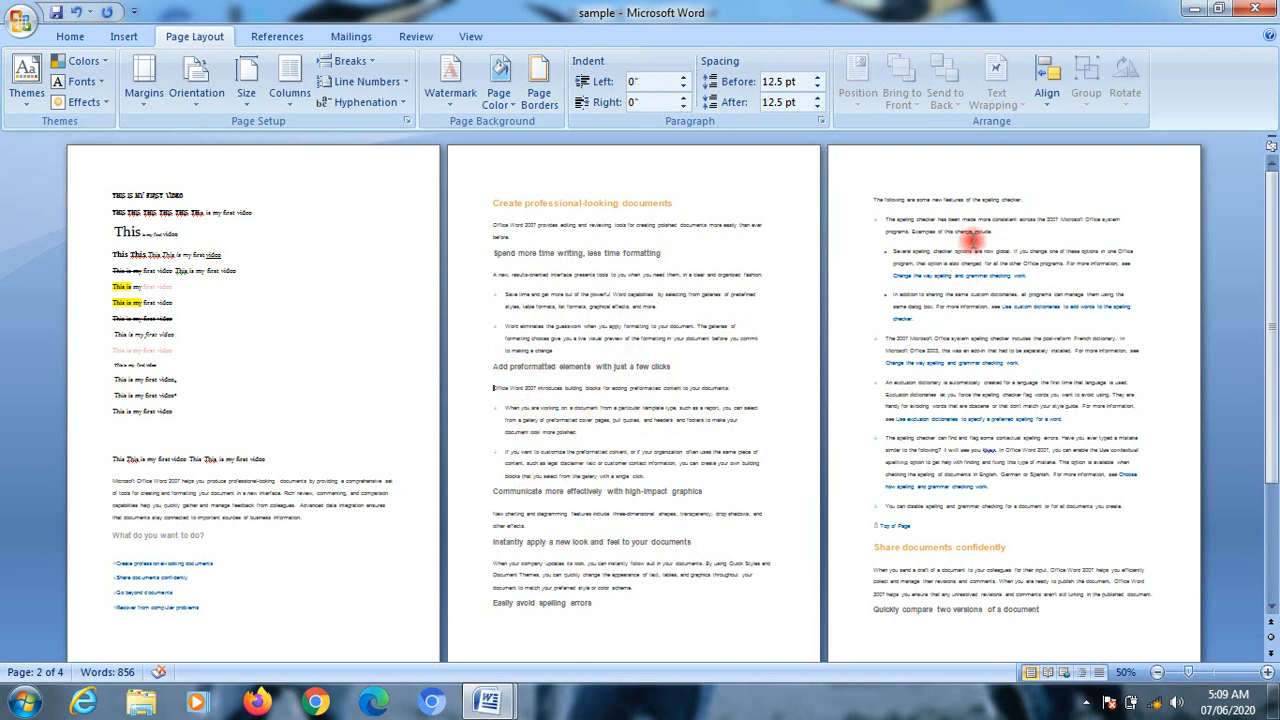
click(349, 61)
click(357, 107)
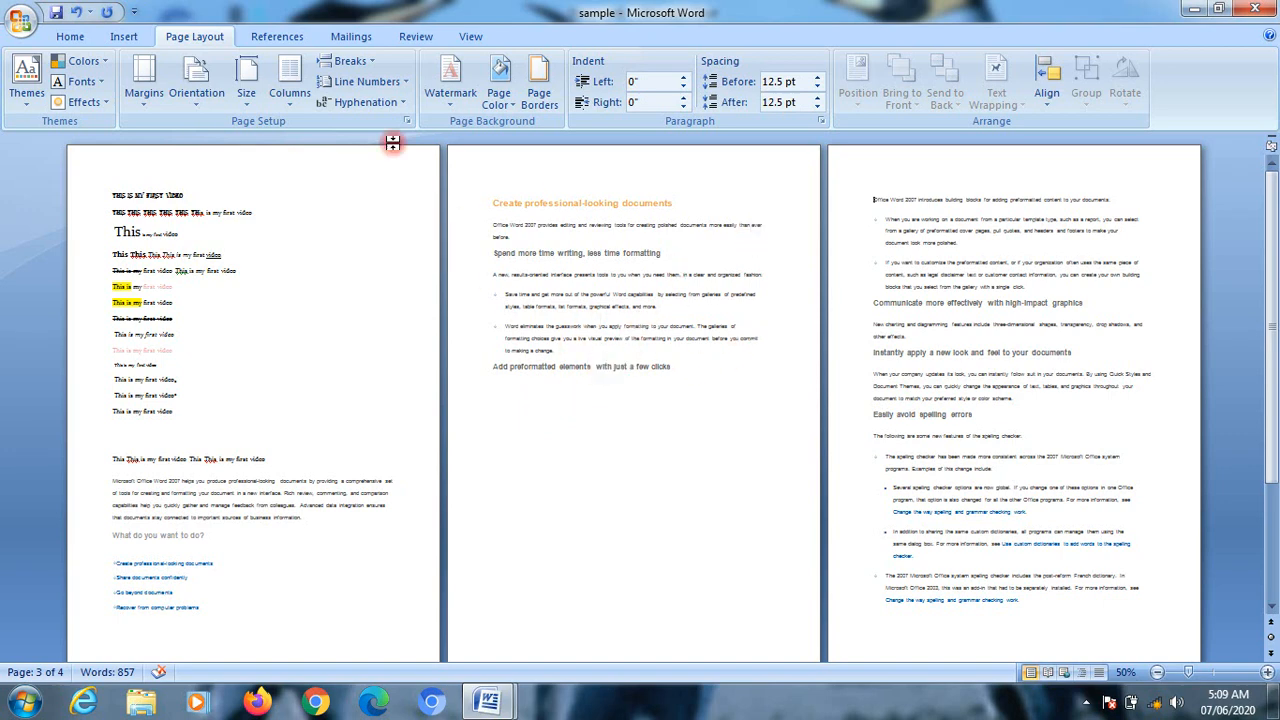
click(78, 14)
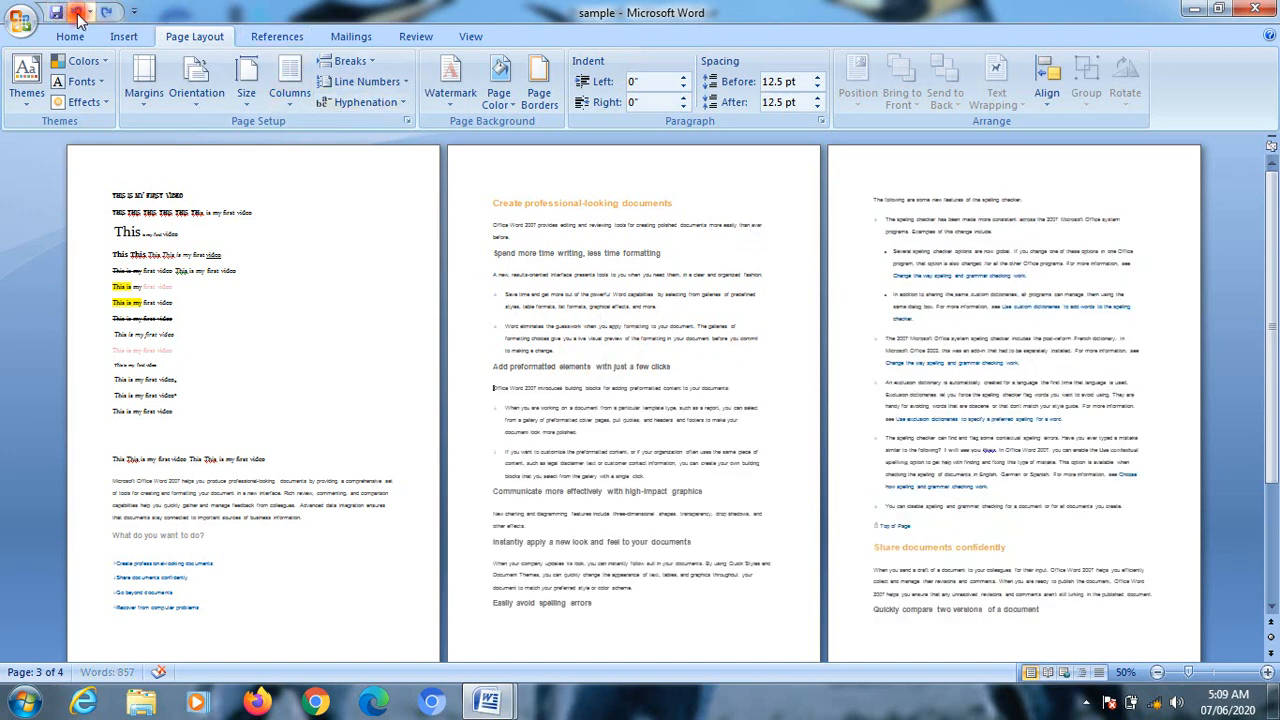
Step: Insert a column break before the paragraph starting "Office Word 2007 introduces building blocks", and undo it
click(348, 61)
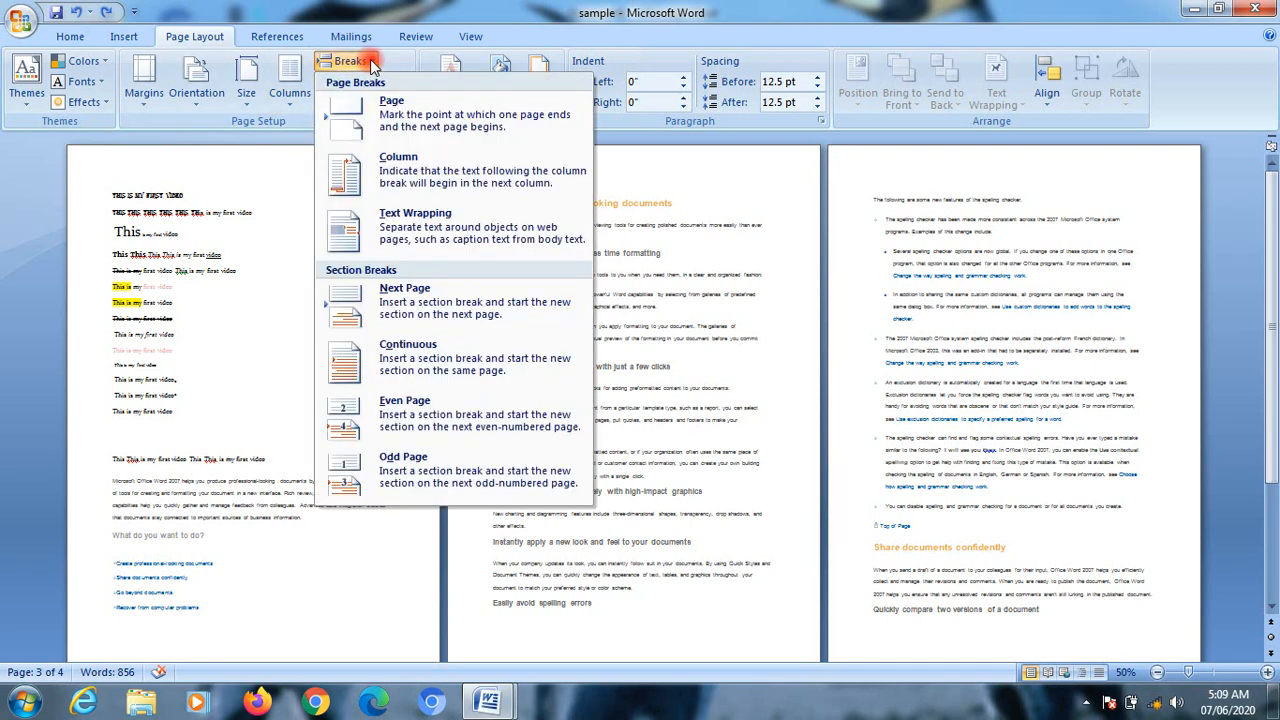
click(427, 188)
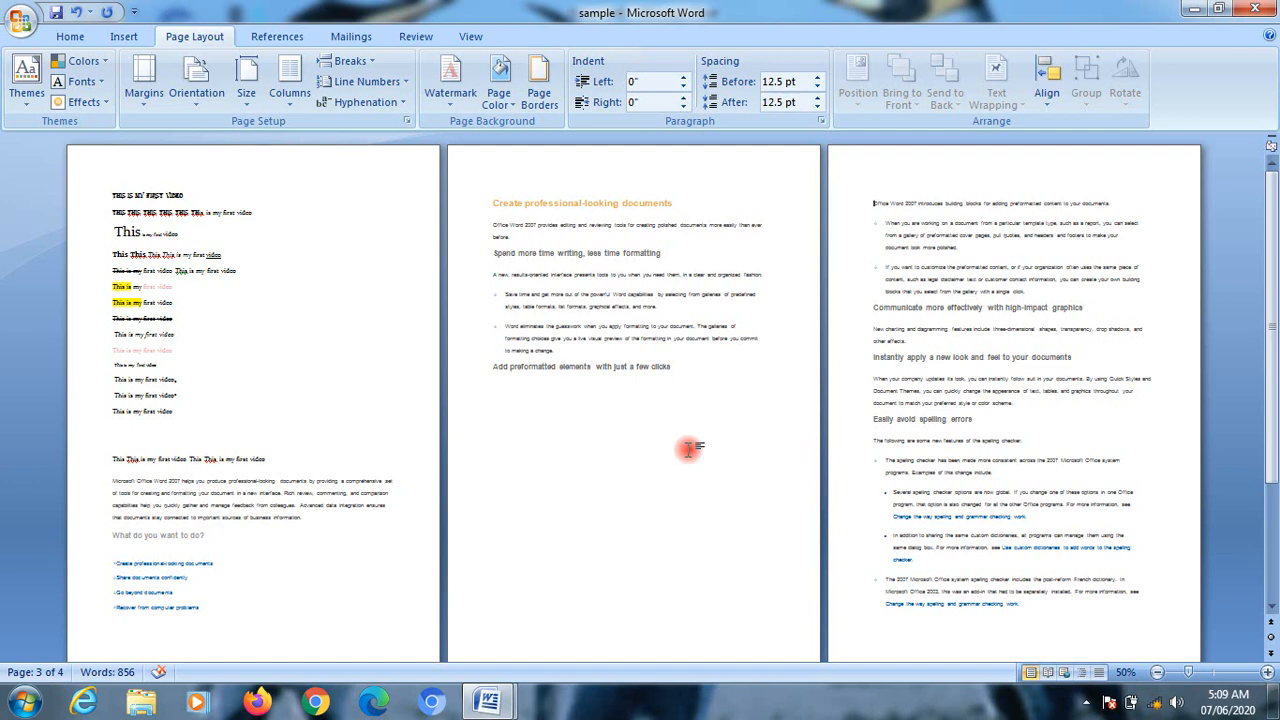
click(73, 13)
Step: Lay out the second page's text in two columns and insert a column break inside the word "information" in the "If you want to customize" bullet
click(287, 96)
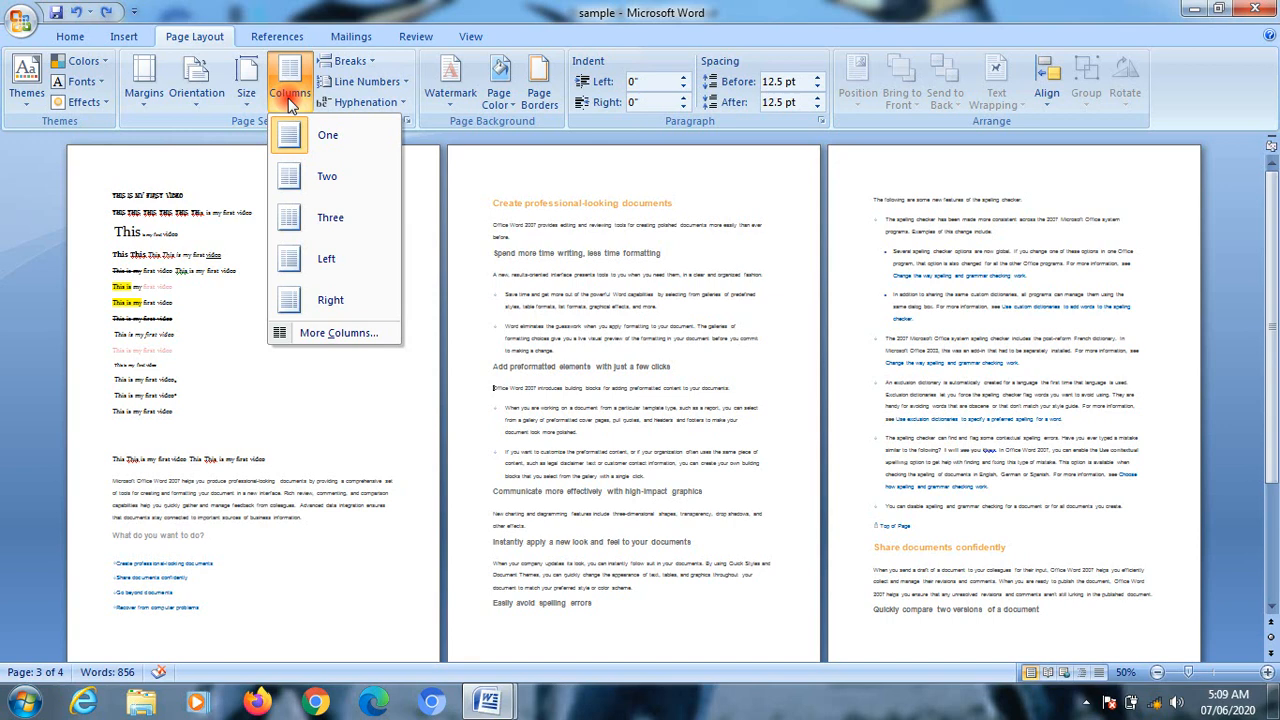
click(313, 179)
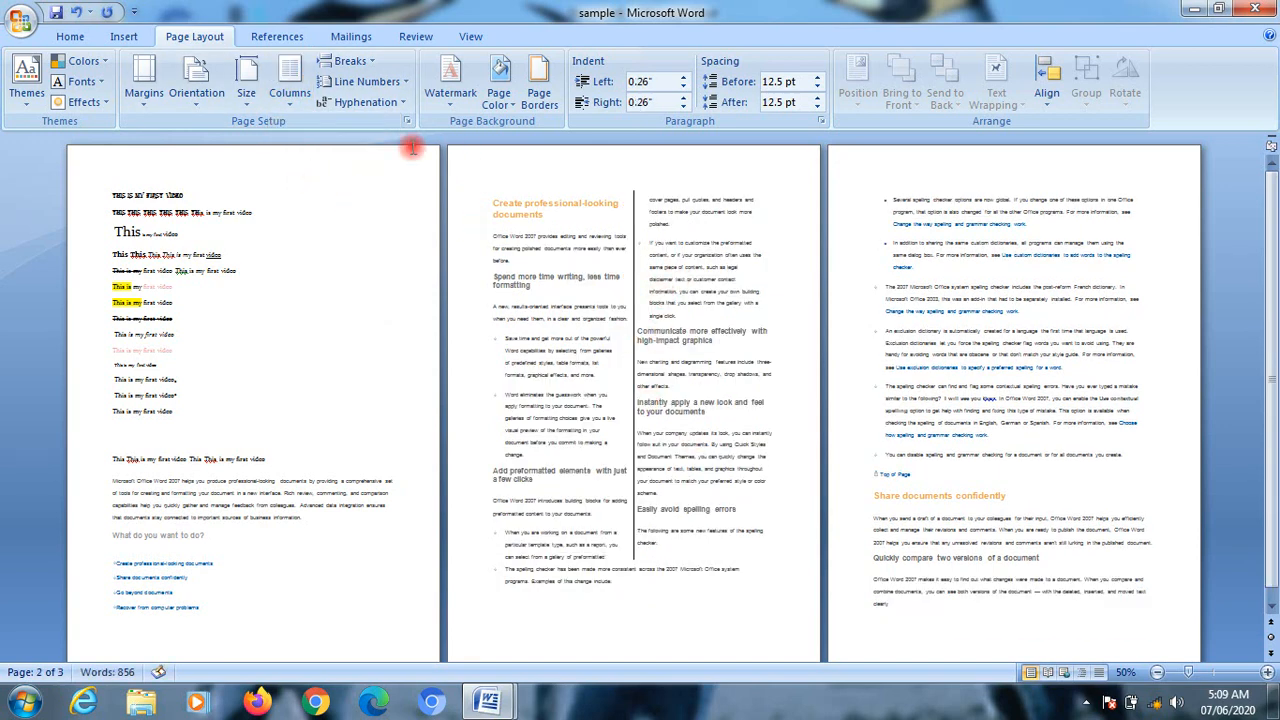
click(348, 61)
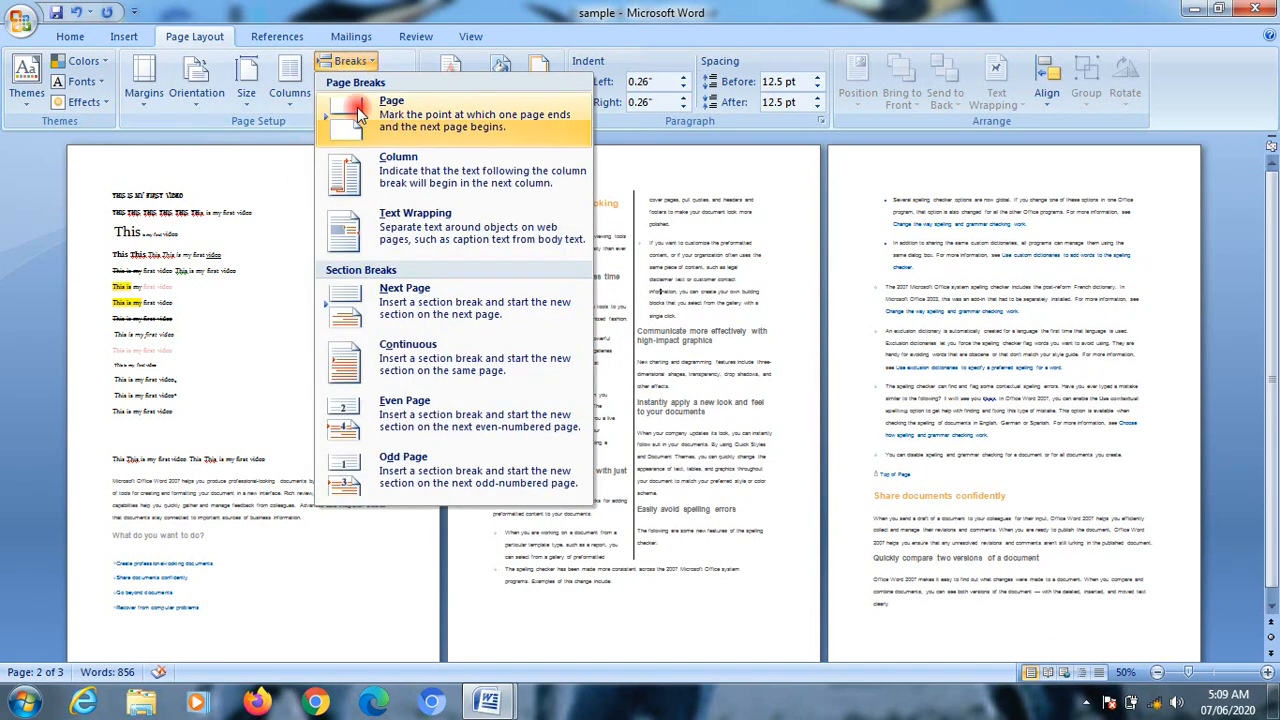
click(372, 178)
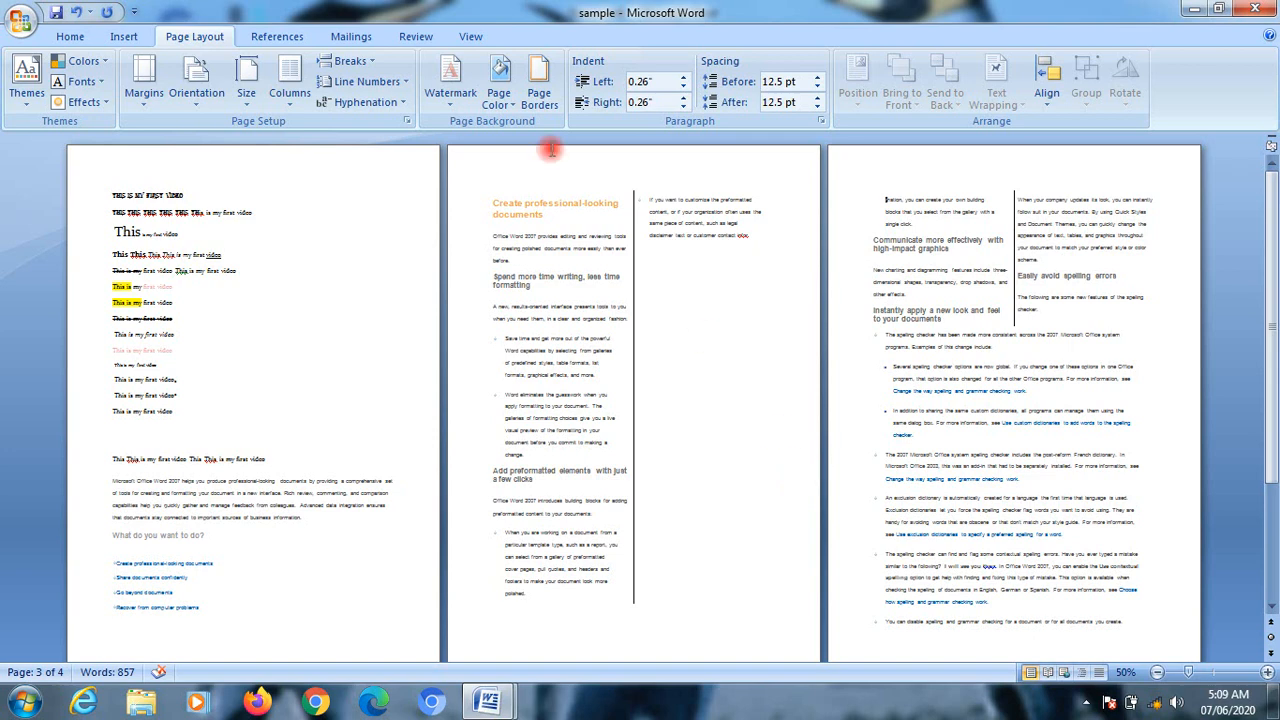
Step: Insert three text wrapping breaks before the split text that starts the third page
click(366, 64)
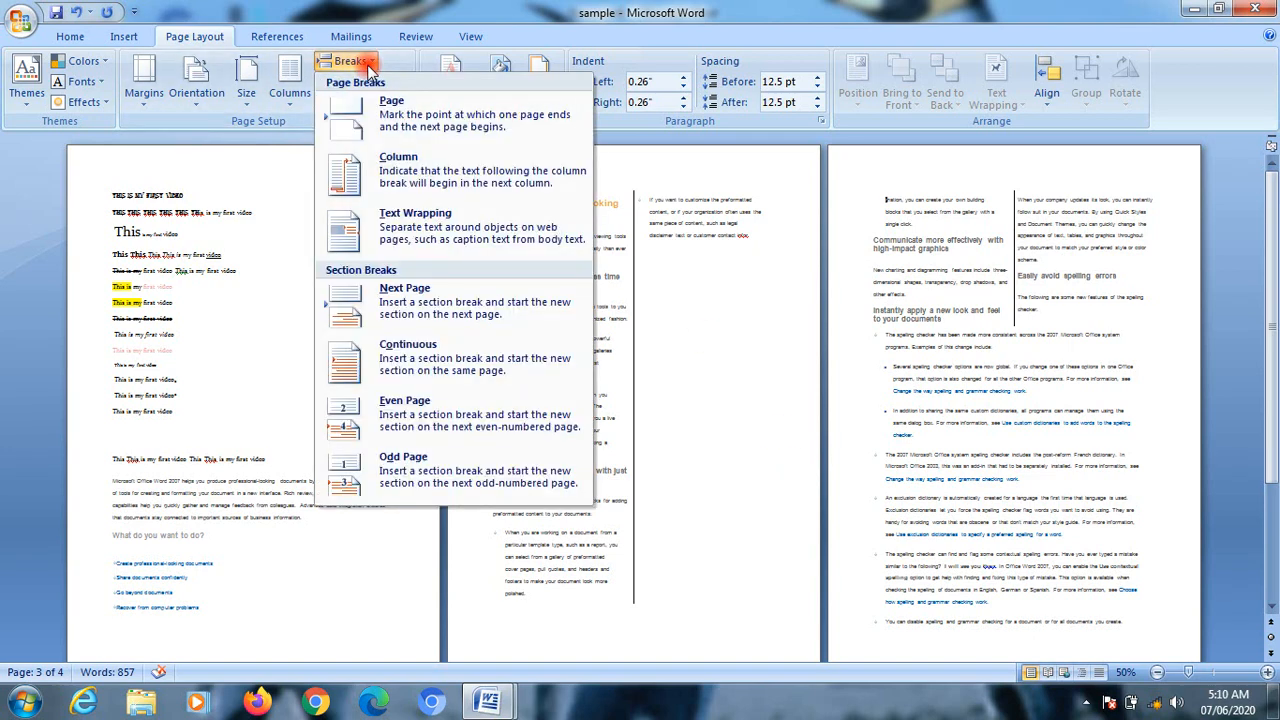
click(443, 247)
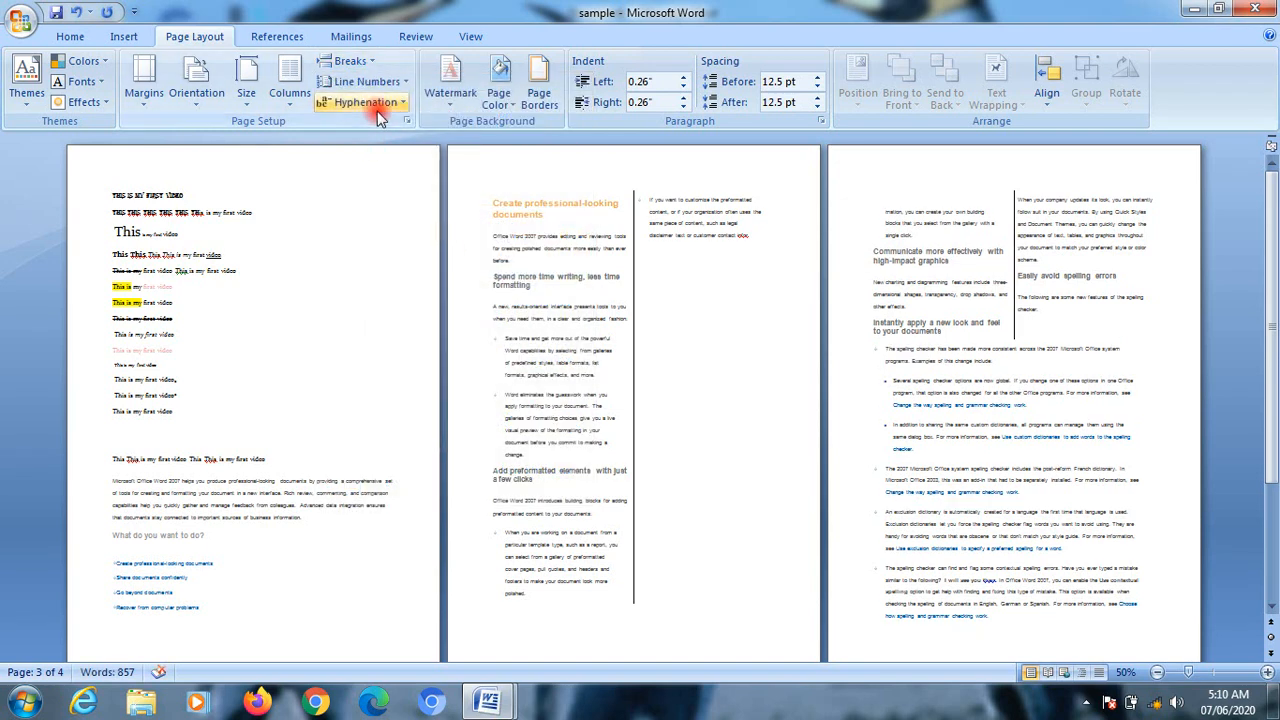
click(348, 62)
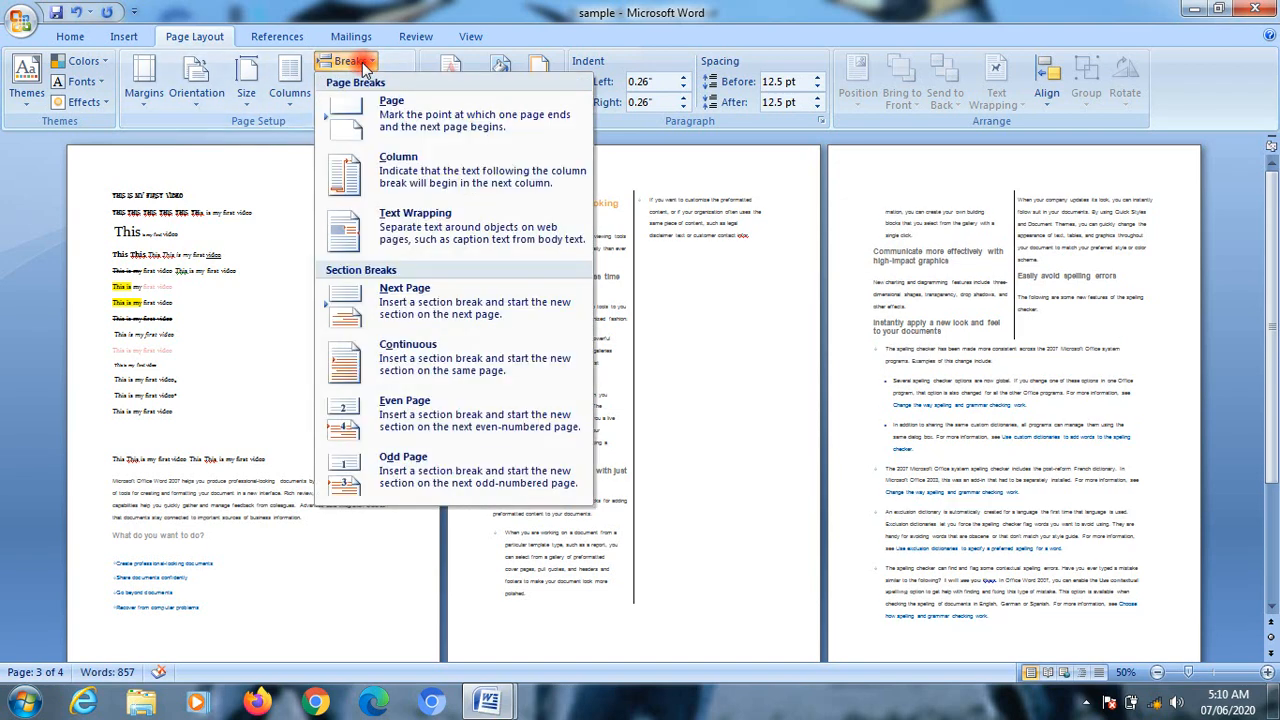
click(410, 232)
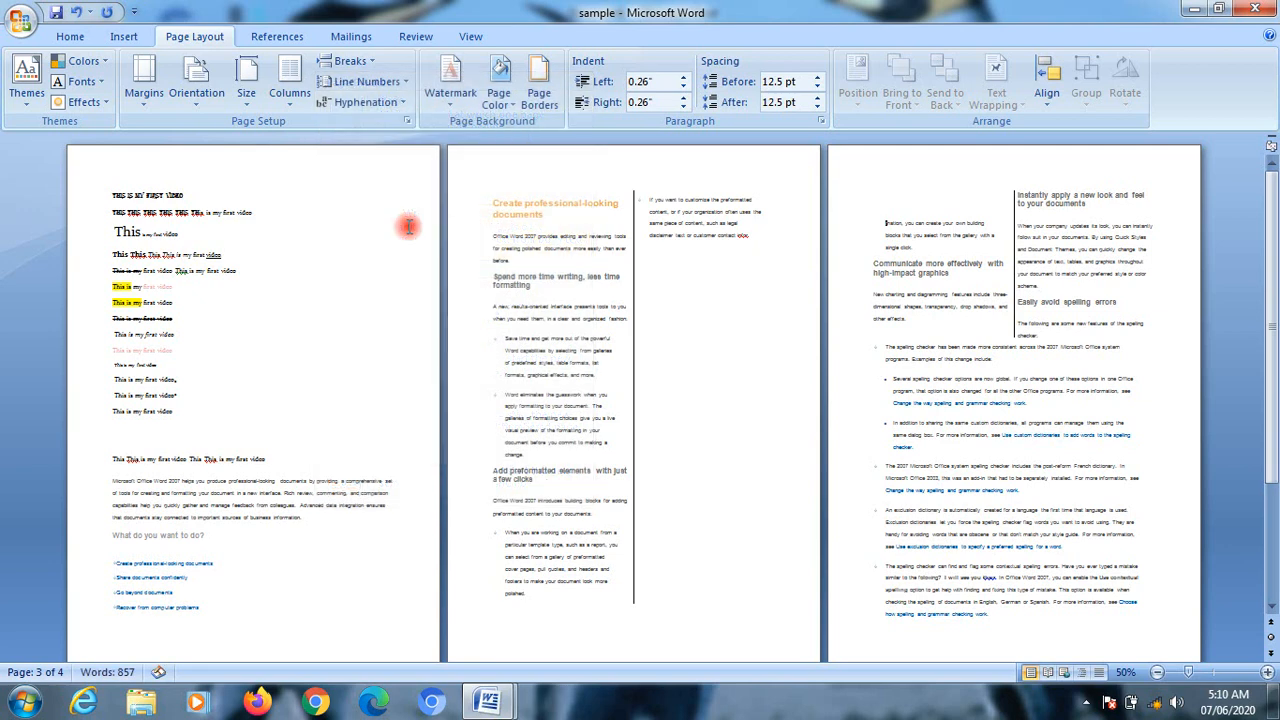
click(349, 60)
click(400, 228)
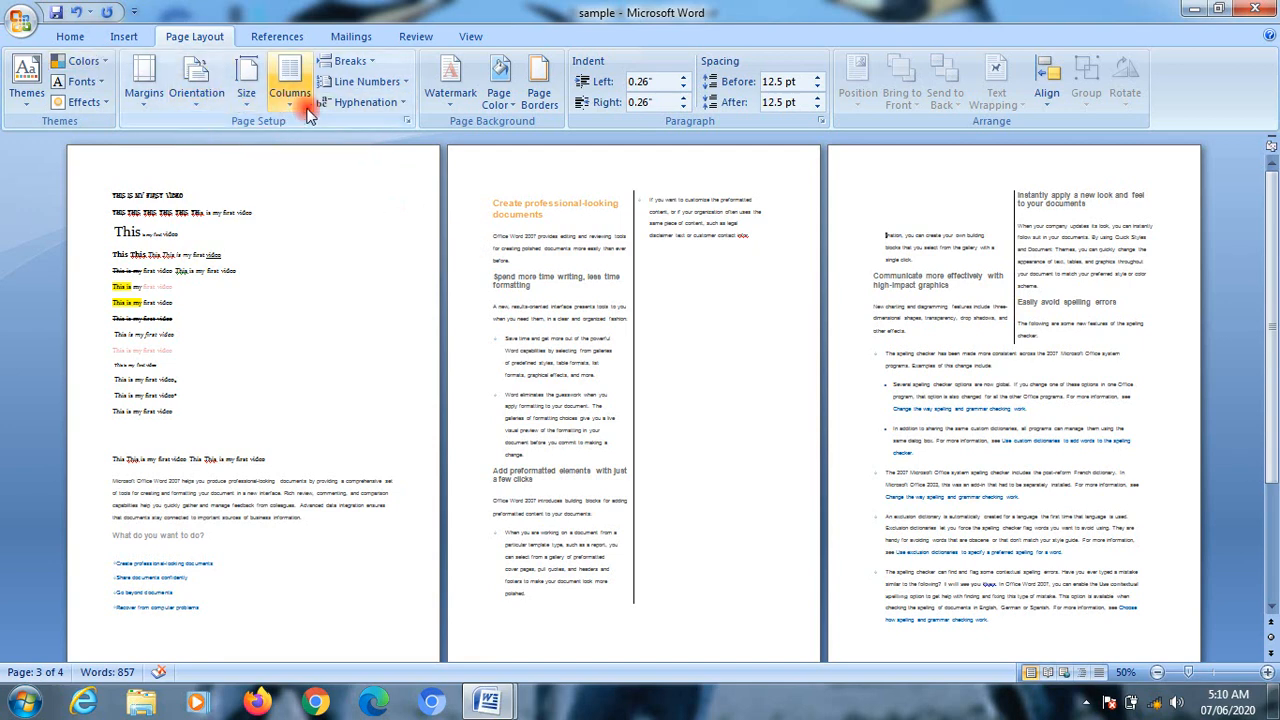
Step: Return the two-column text to a single column and insert a page break before the split text on the third page
click(289, 80)
click(332, 140)
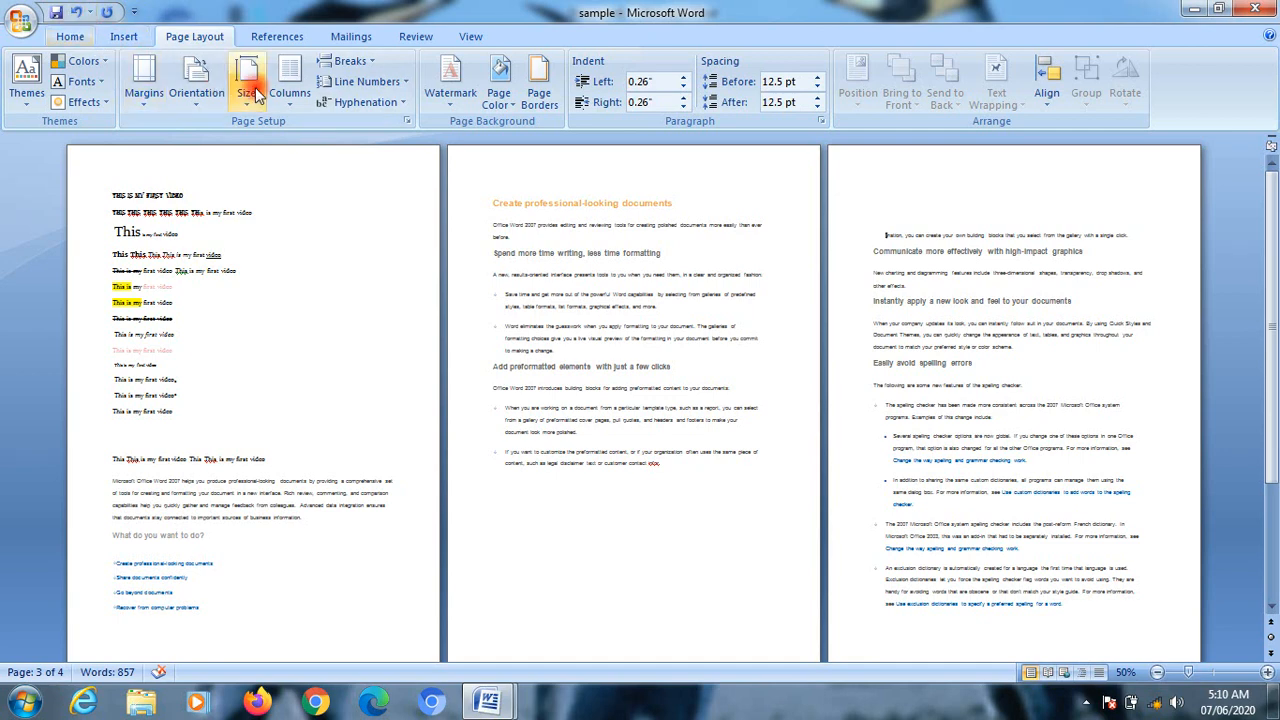
click(350, 61)
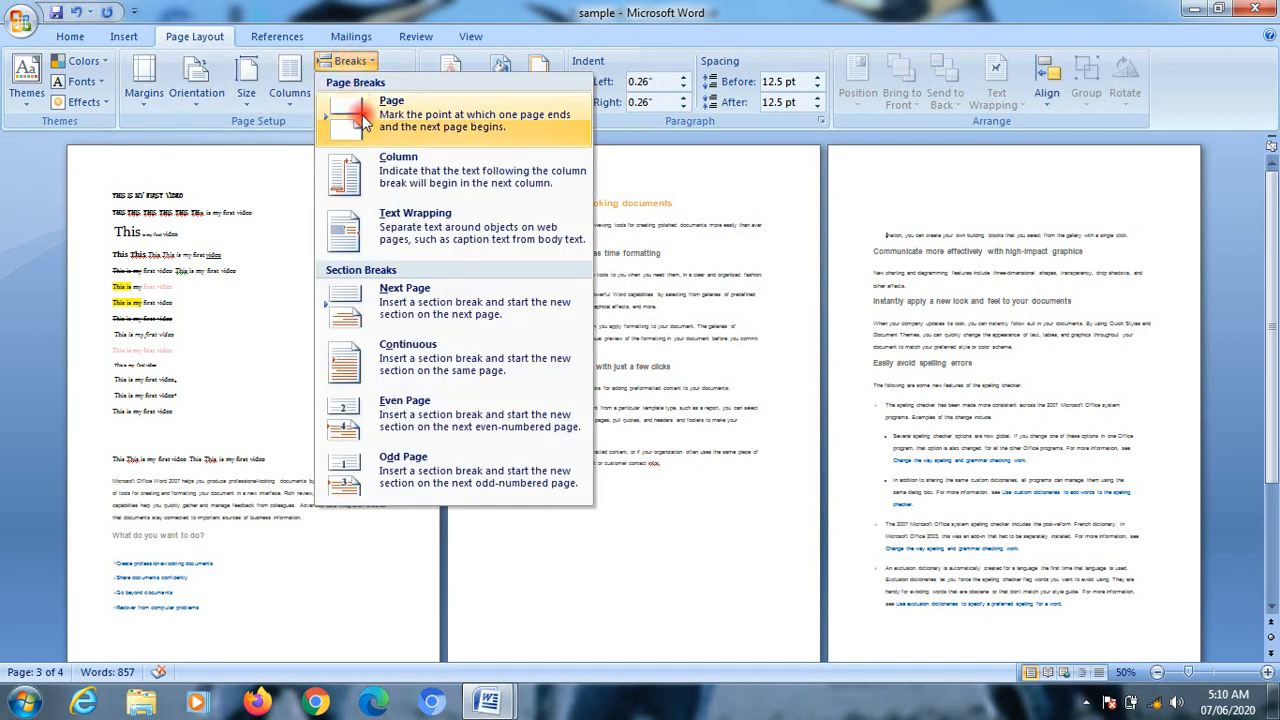
click(365, 120)
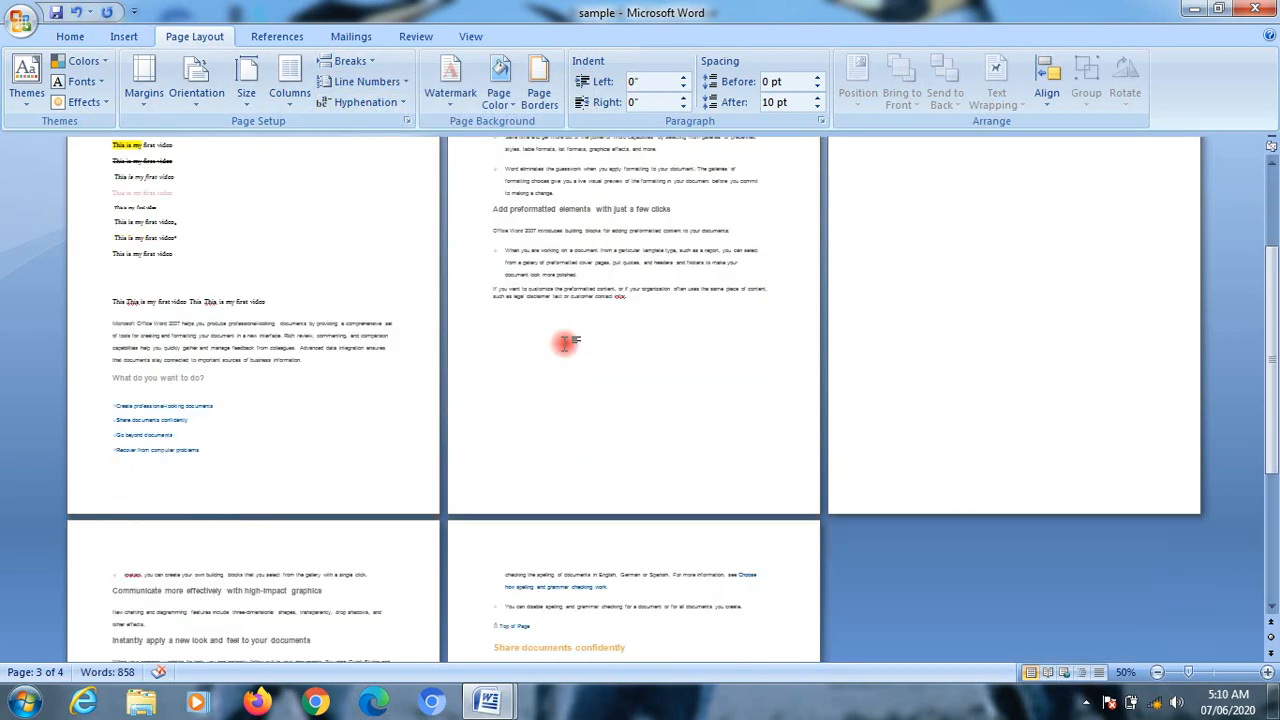
Step: Undo the page break, the column layout changes, the text wrapping breaks and the column break
scroll(564, 344, up, 5)
click(71, 15)
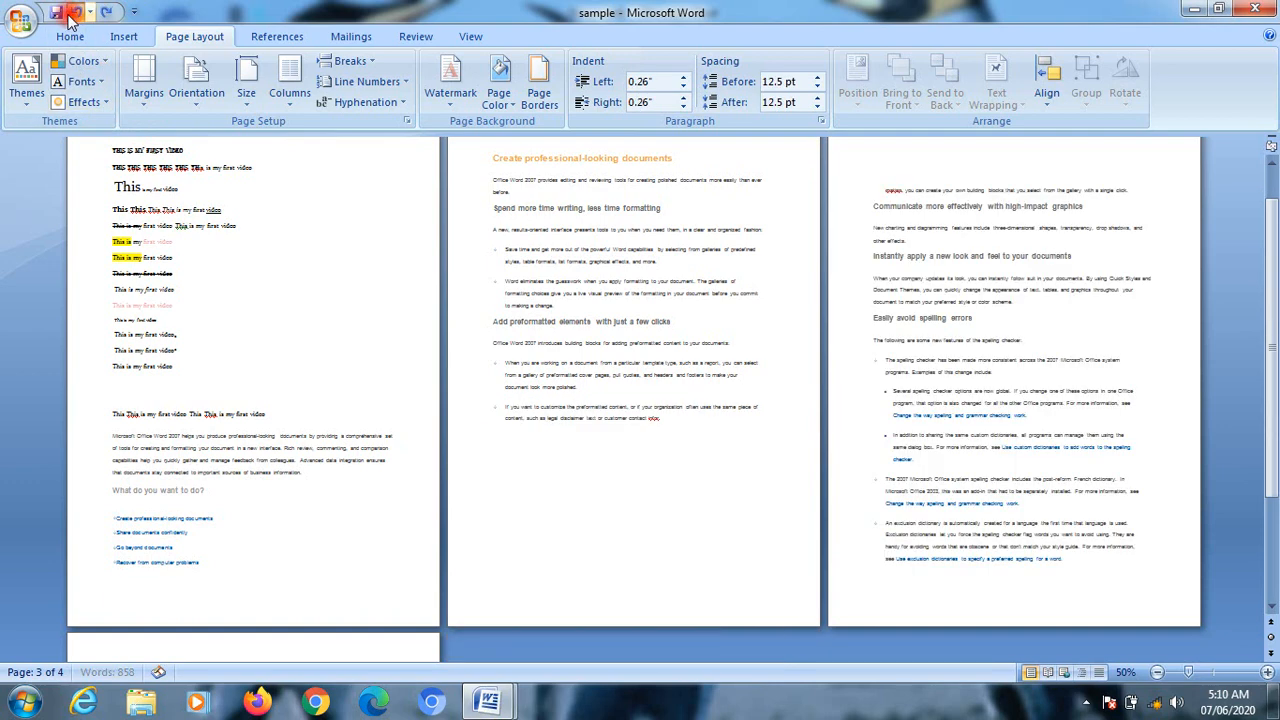
click(71, 15)
click(71, 15)
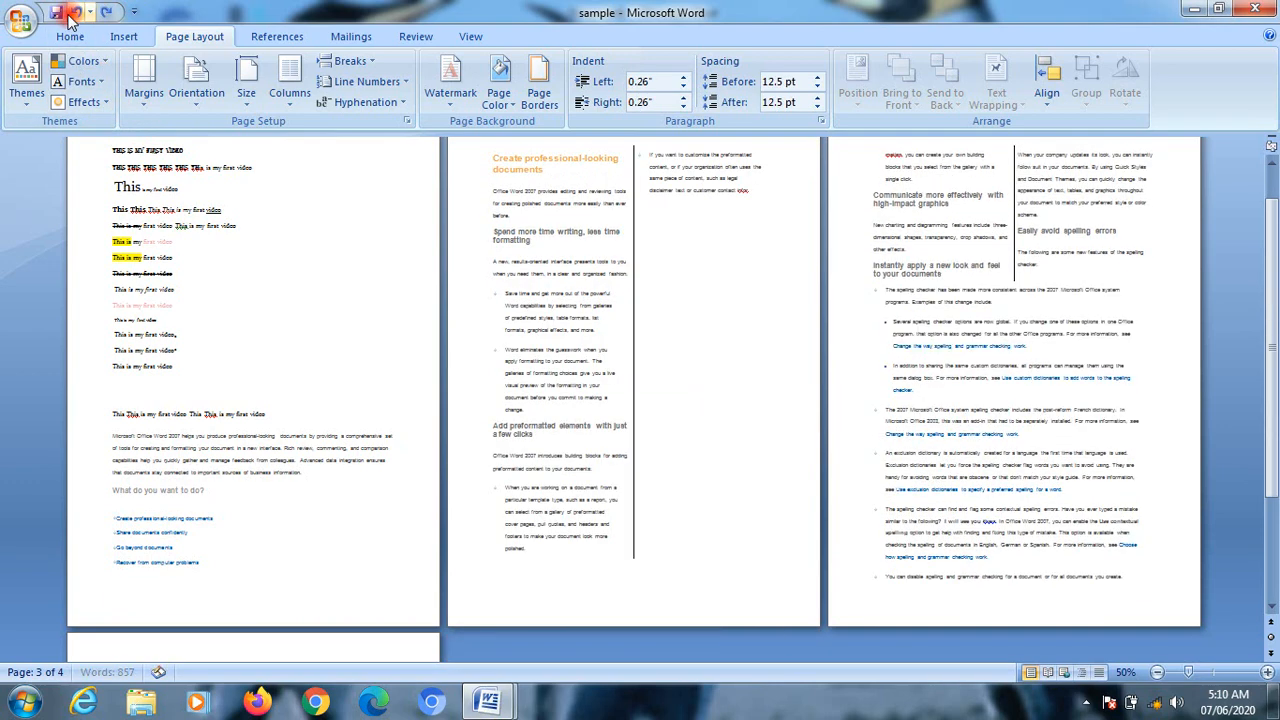
click(71, 15)
click(71, 15)
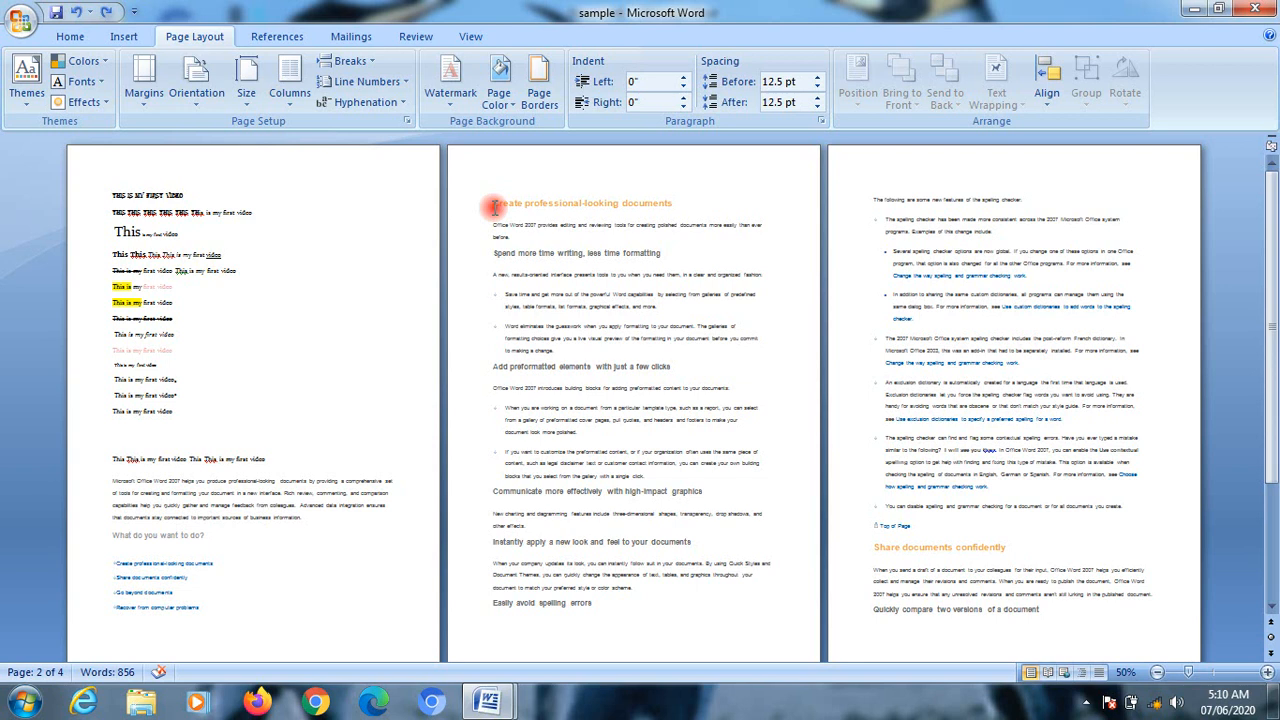
Step: Replace the second page's text from "Office Word 2007 introduces building blocks" through the heading "Easily avoid spelling errors" with a text wrapping break
click(495, 389)
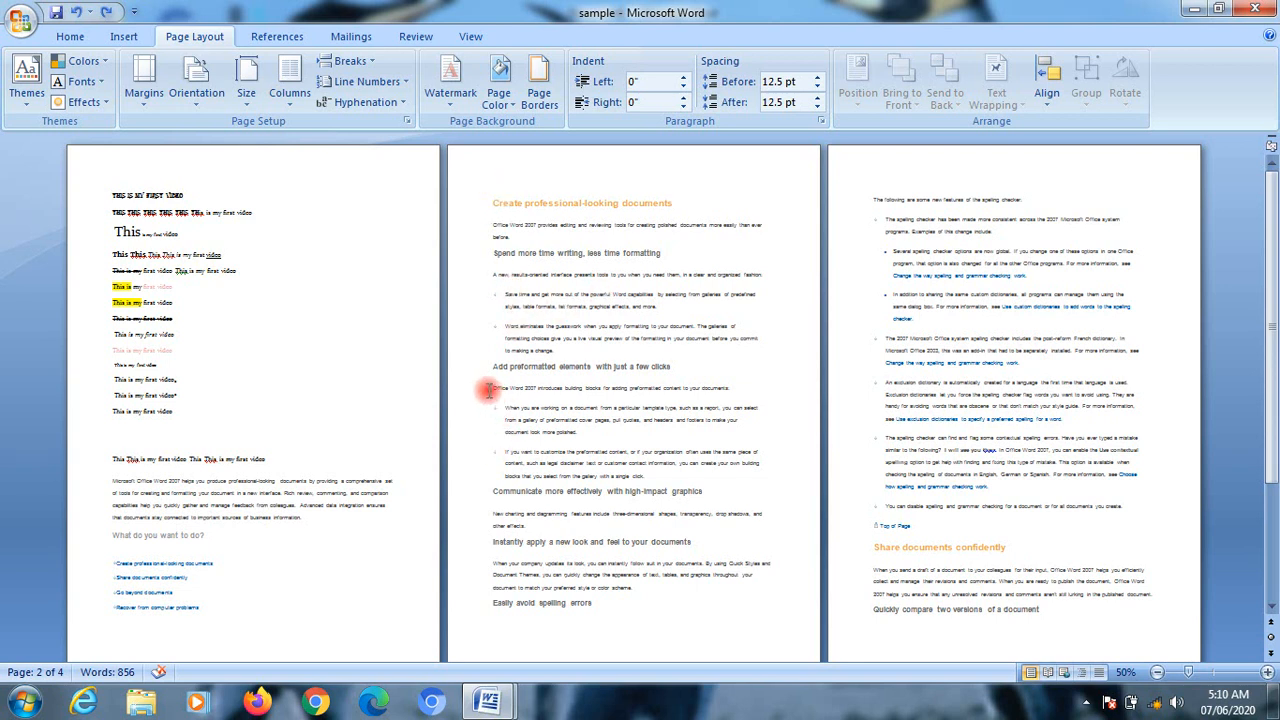
drag(489, 390, 660, 623)
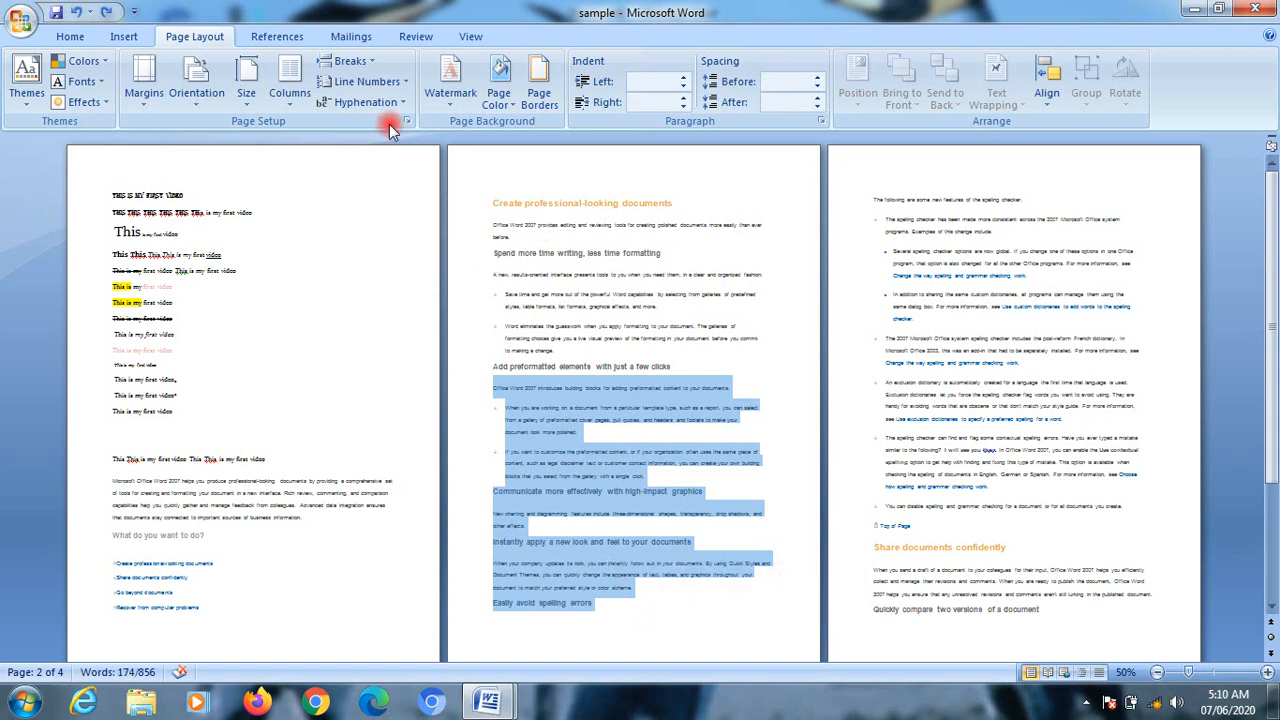
click(348, 61)
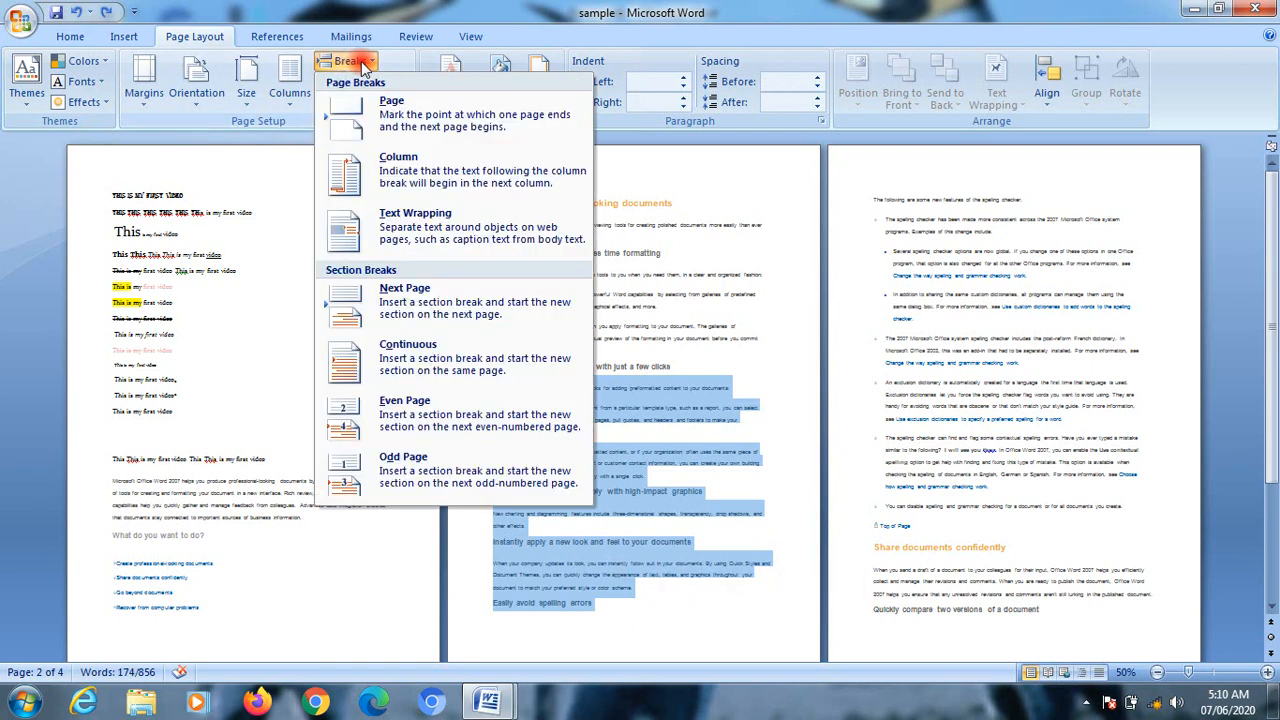
click(433, 233)
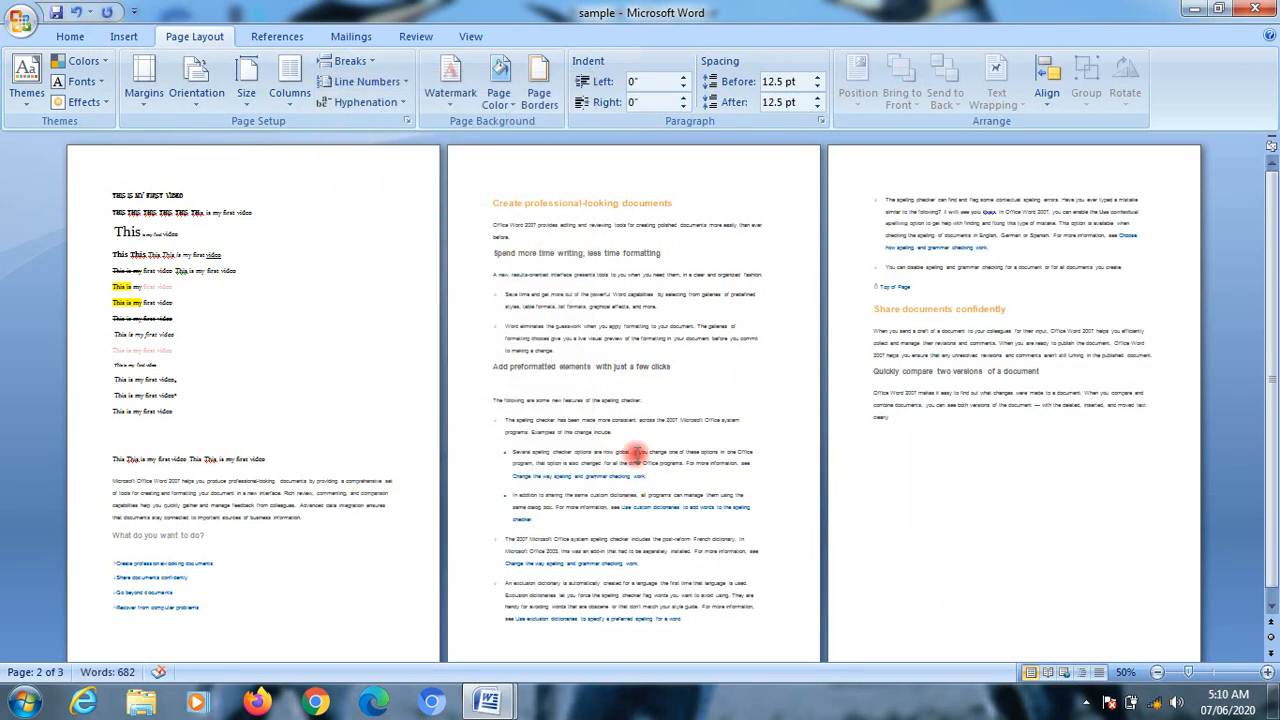
scroll(658, 436, down, 1)
scroll(660, 434, up, 1)
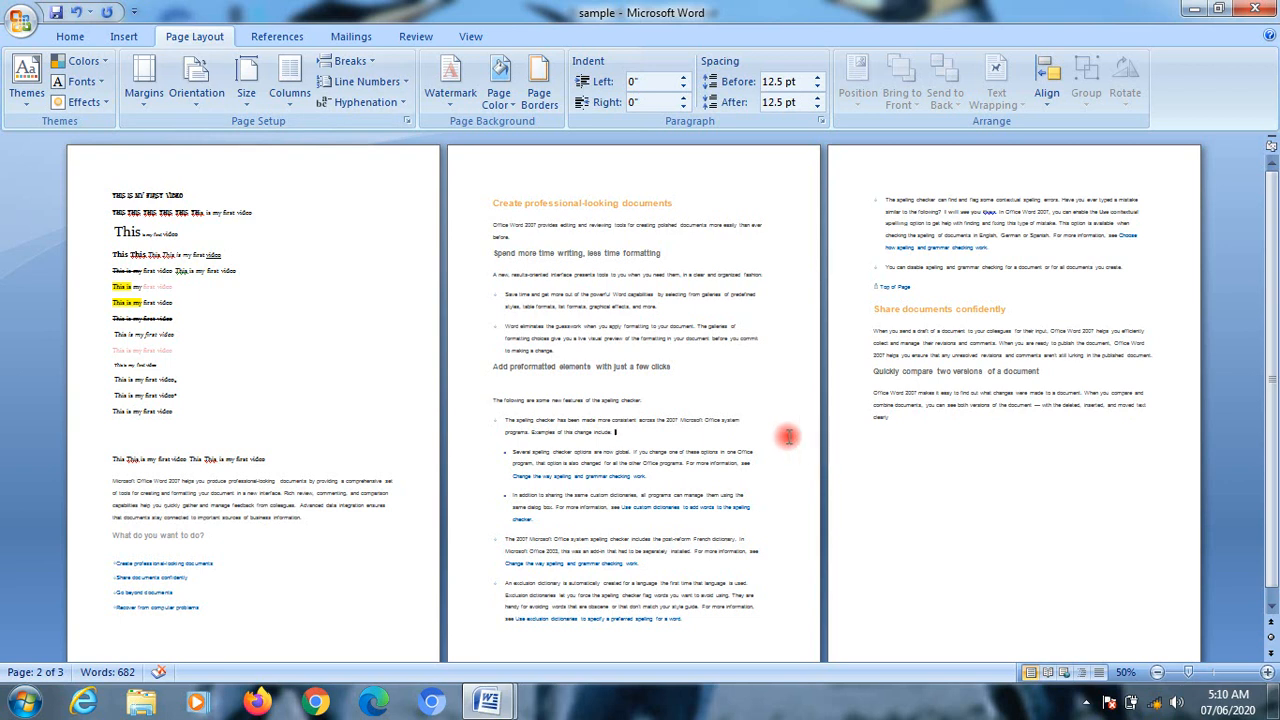
Step: Insert a text wrapping break inside the word "Change" in the link under the French dictionary bullet
click(757, 620)
click(515, 556)
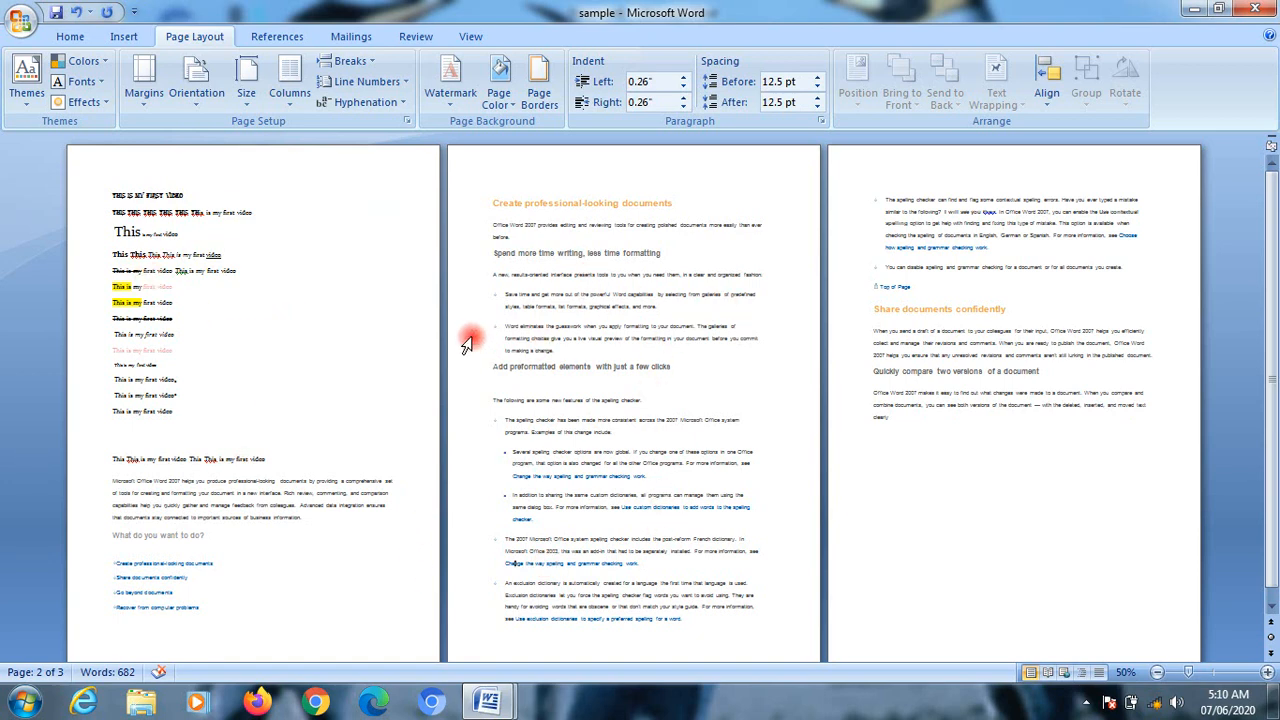
click(352, 61)
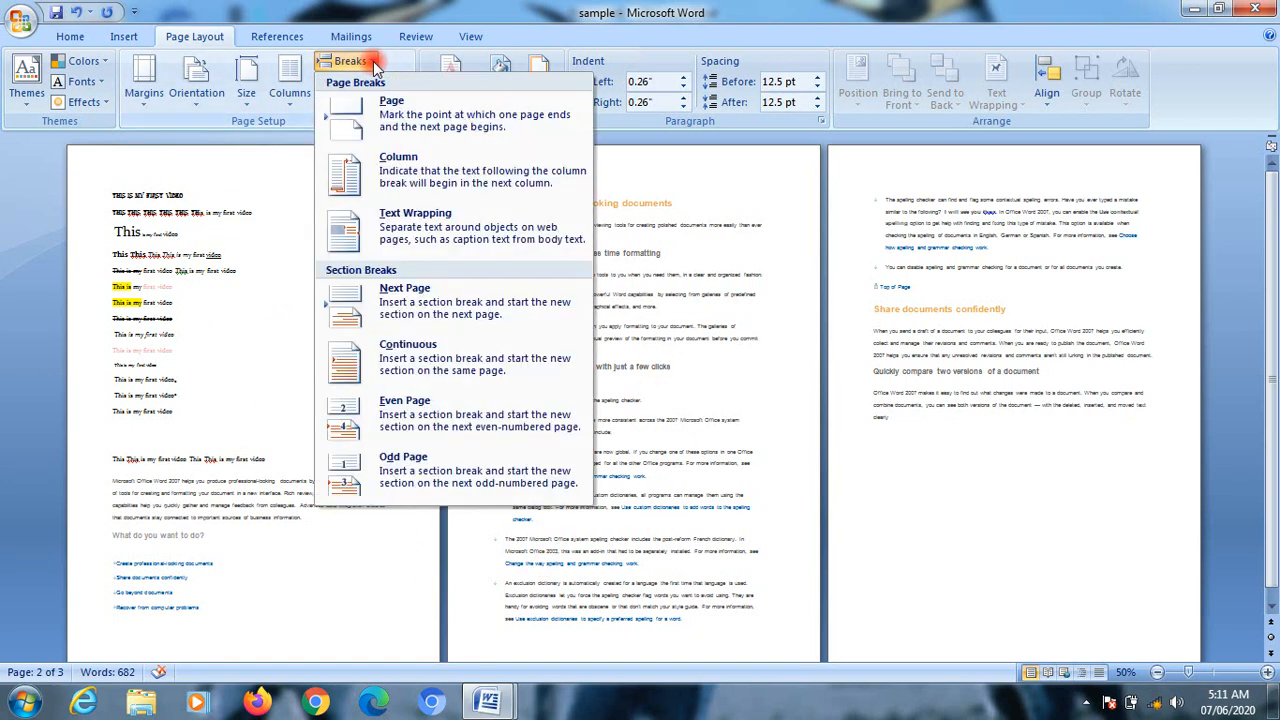
click(420, 228)
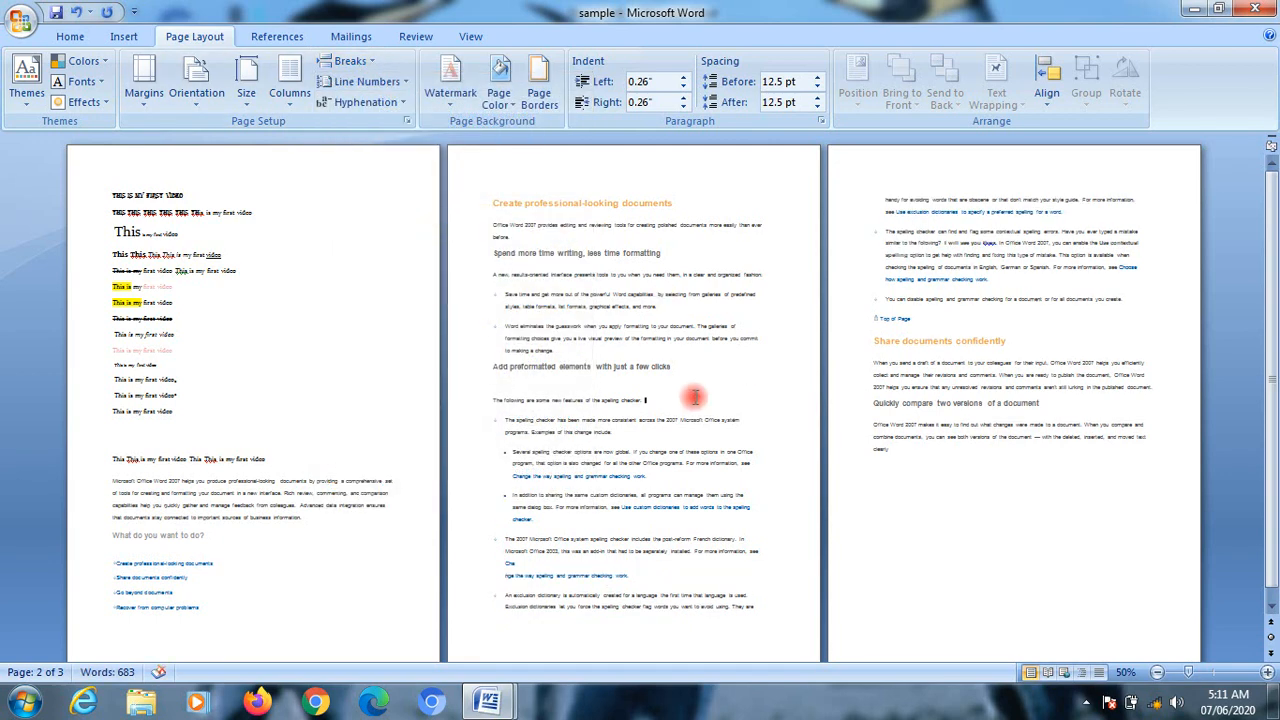
Step: Insert a next page section break after "The following are some new features of the spelling checker", followed by a continuous section break
click(348, 61)
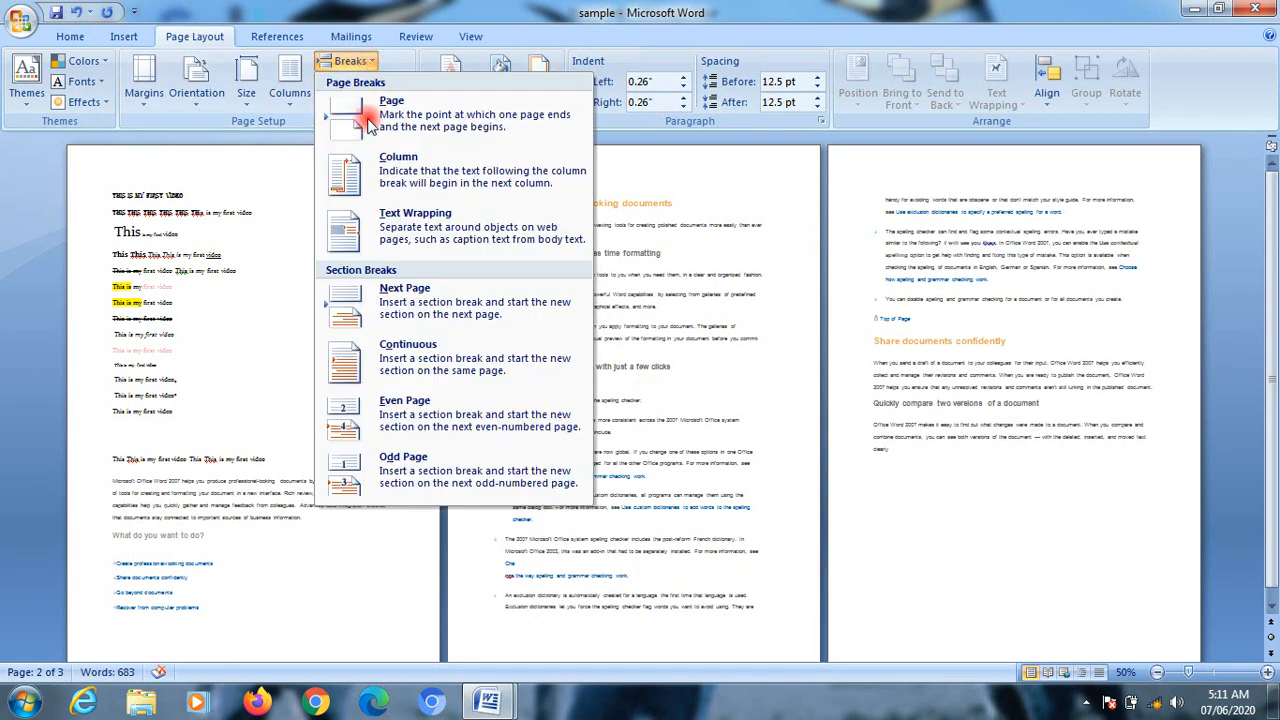
click(460, 305)
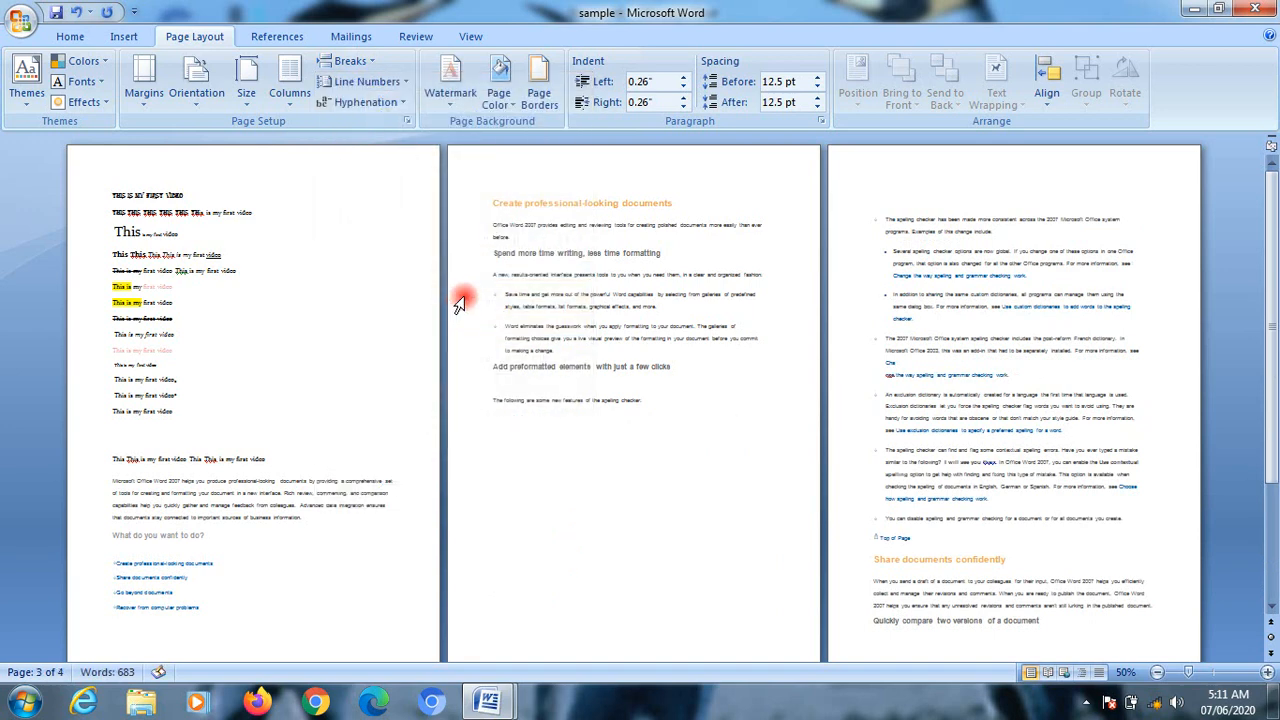
click(348, 62)
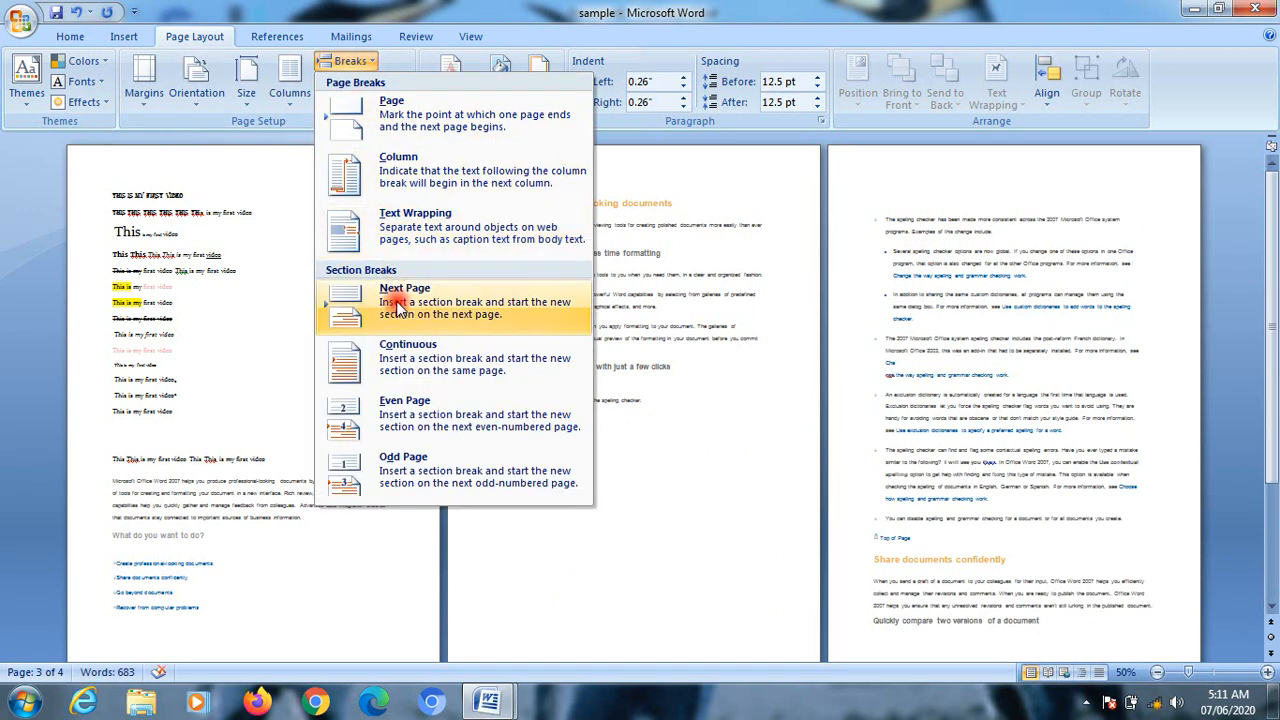
click(418, 370)
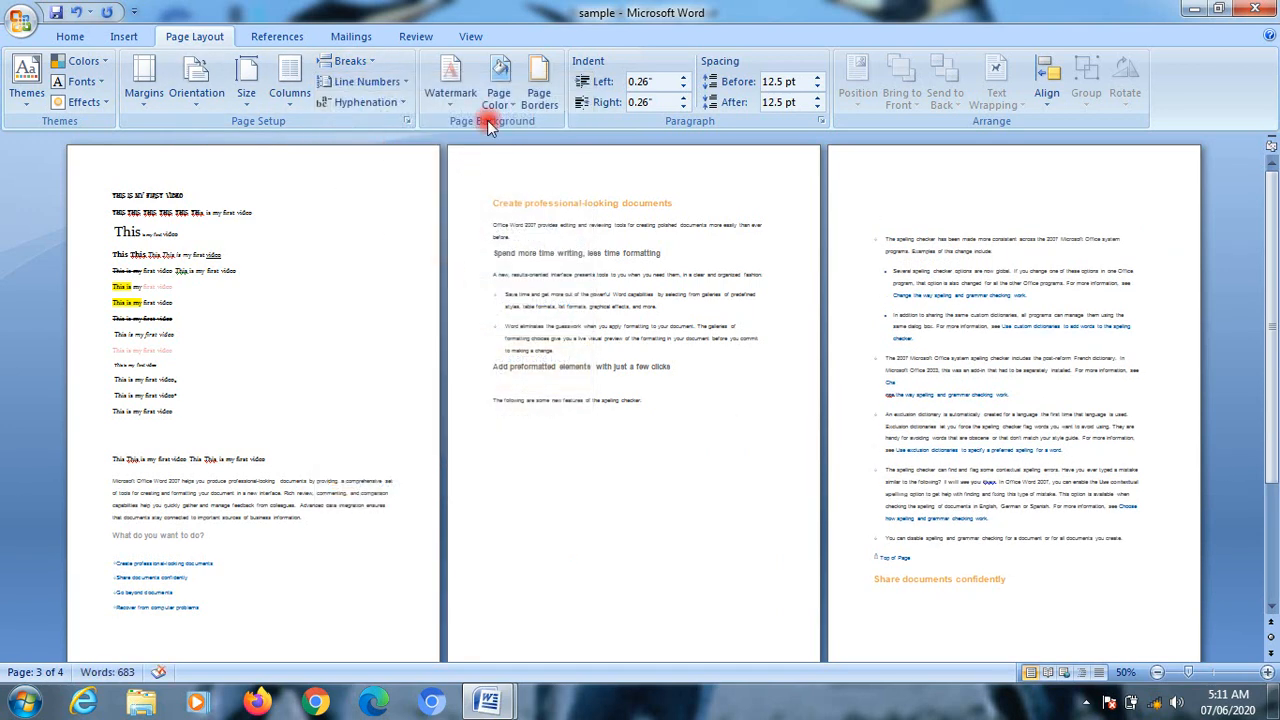
Step: Insert an even page section break before the spelling checker bullets on the third page and review the resulting page layout
click(344, 64)
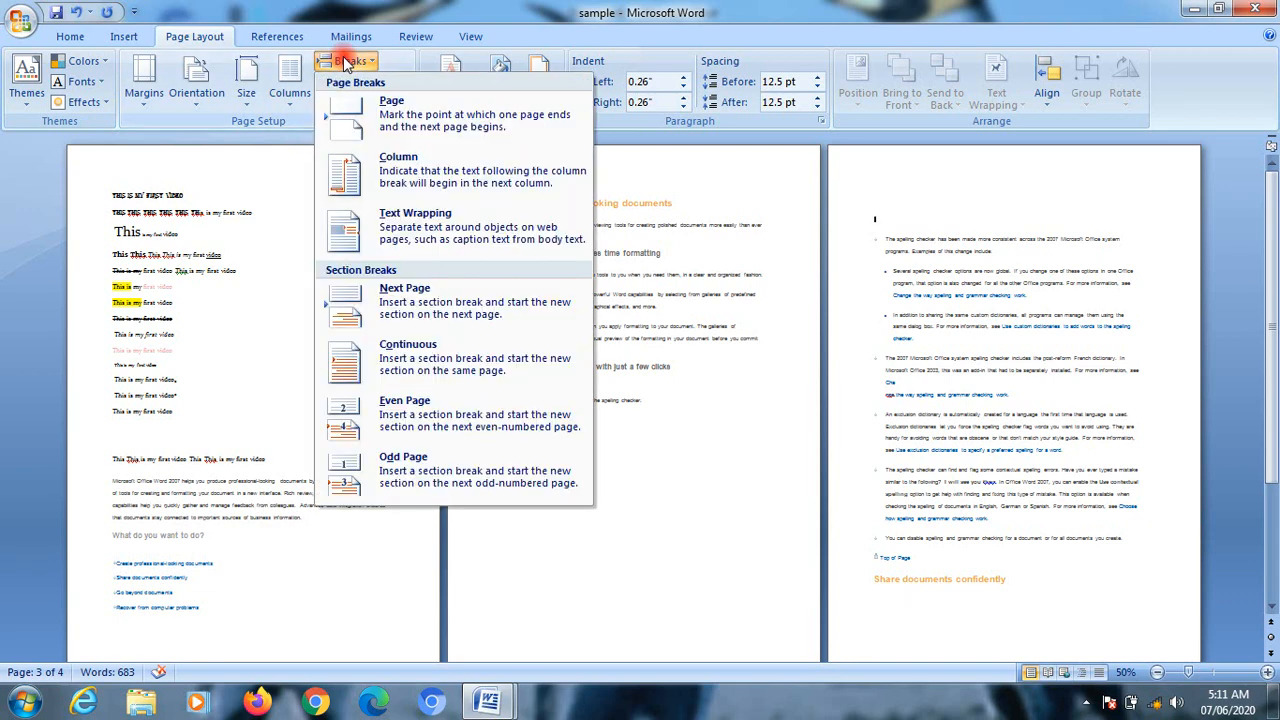
click(420, 424)
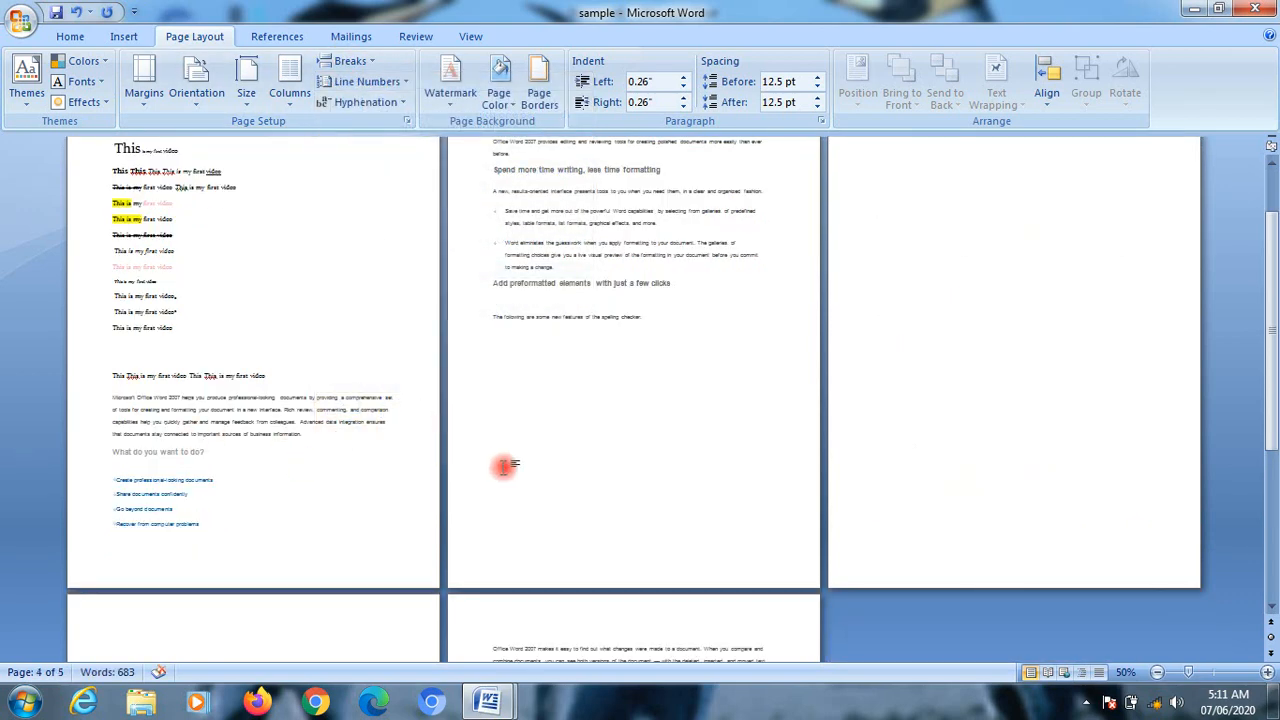
scroll(505, 466, down, 5)
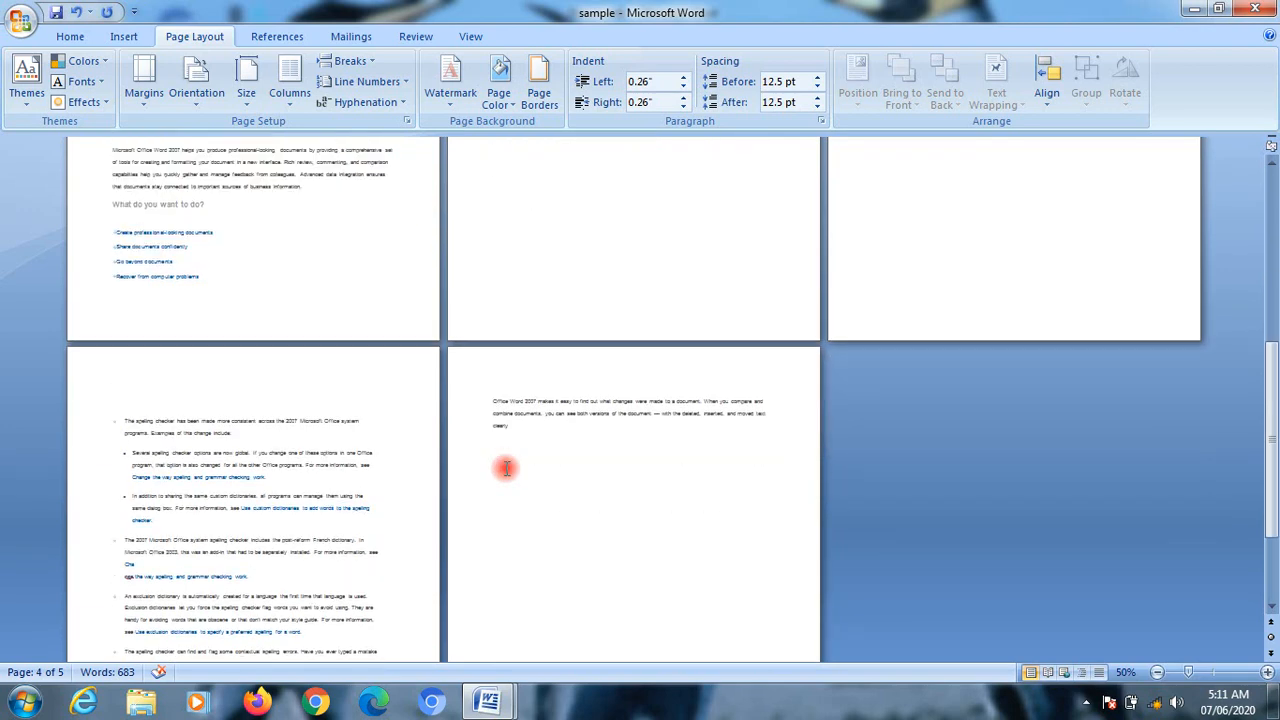
scroll(506, 467, up, 6)
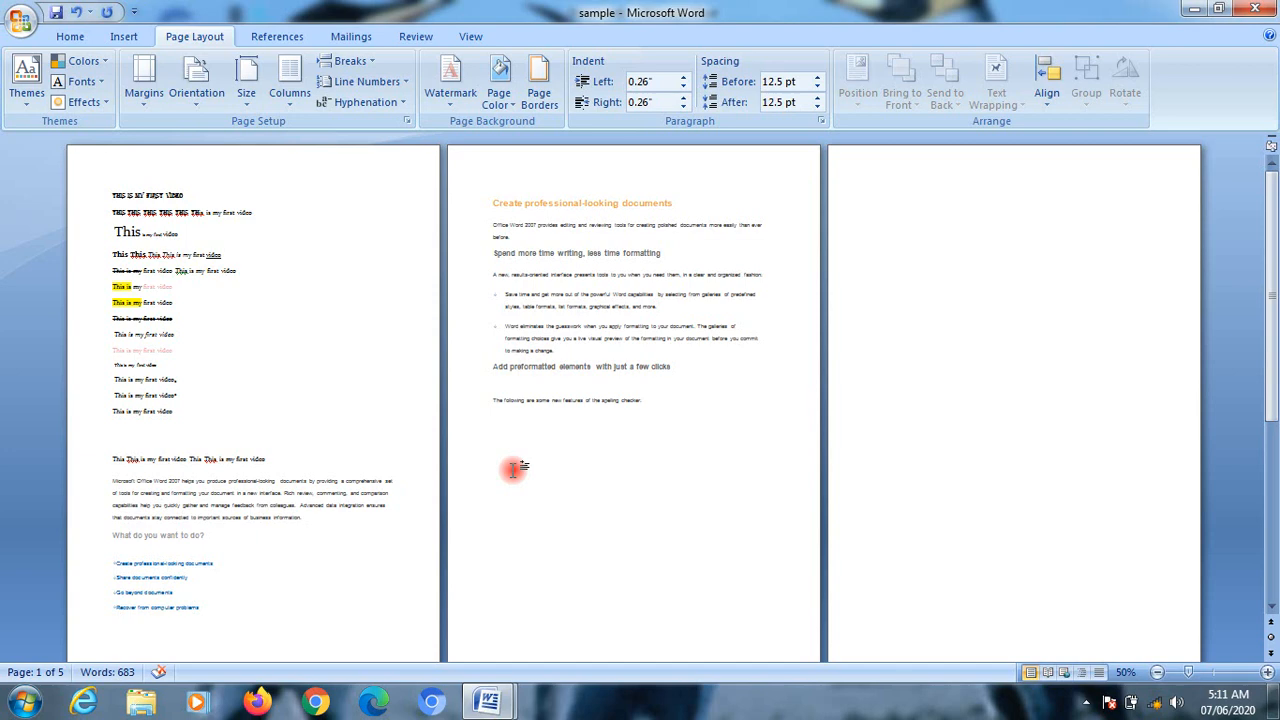
scroll(562, 414, down, 2)
scroll(562, 413, up, 3)
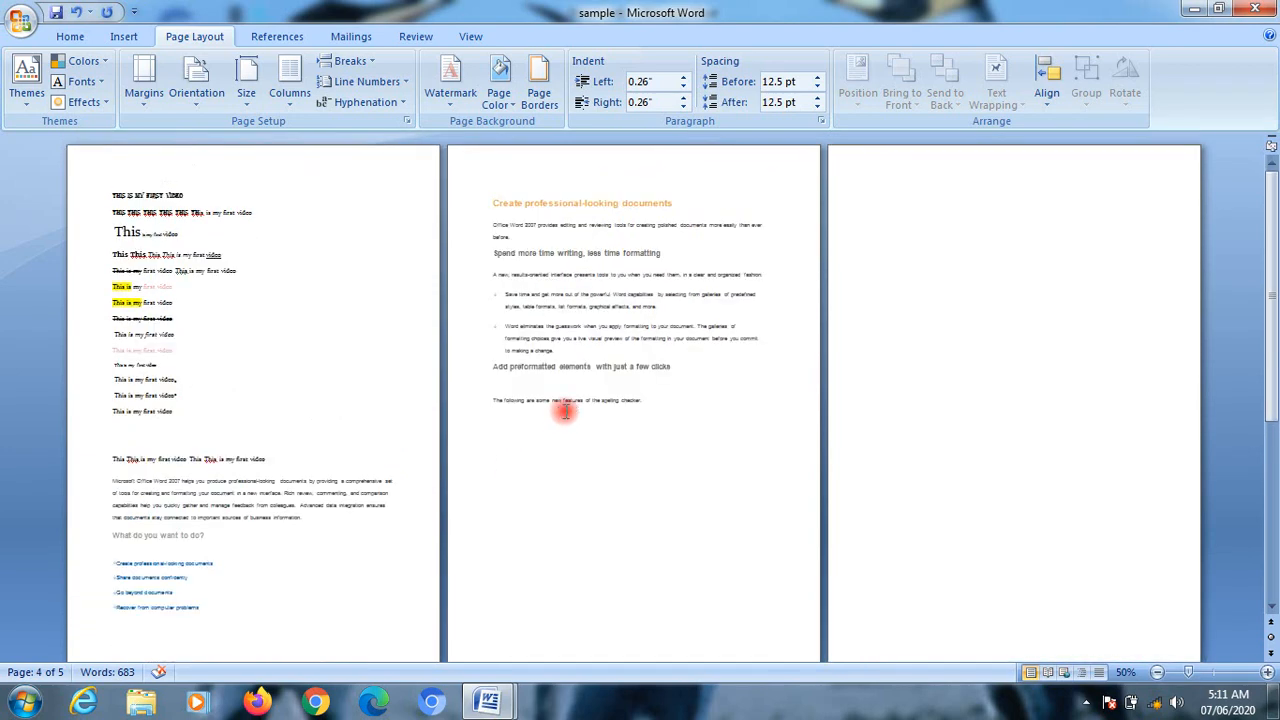
scroll(528, 390, down, 3)
scroll(540, 390, up, 3)
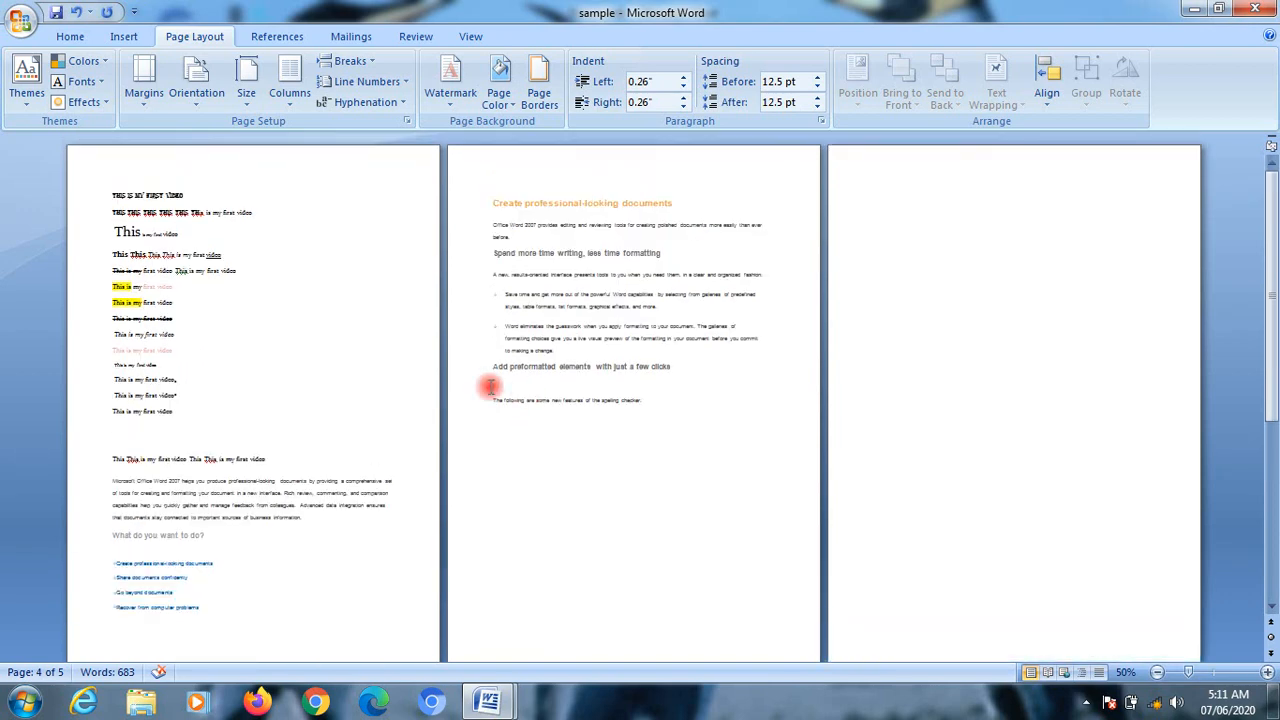
Step: Insert an odd page section break before the spelling checker bullets and review the resulting page layout
scroll(703, 391, down, 6)
scroll(690, 438, up, 3)
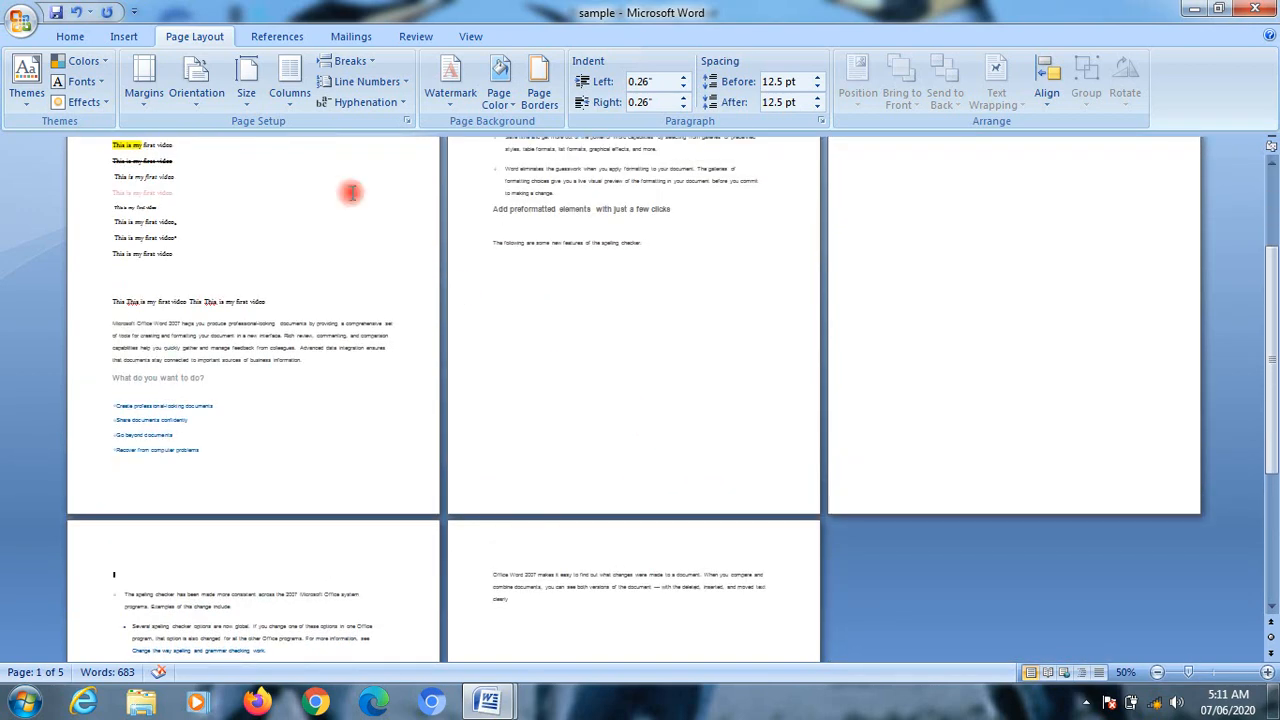
click(350, 62)
click(352, 62)
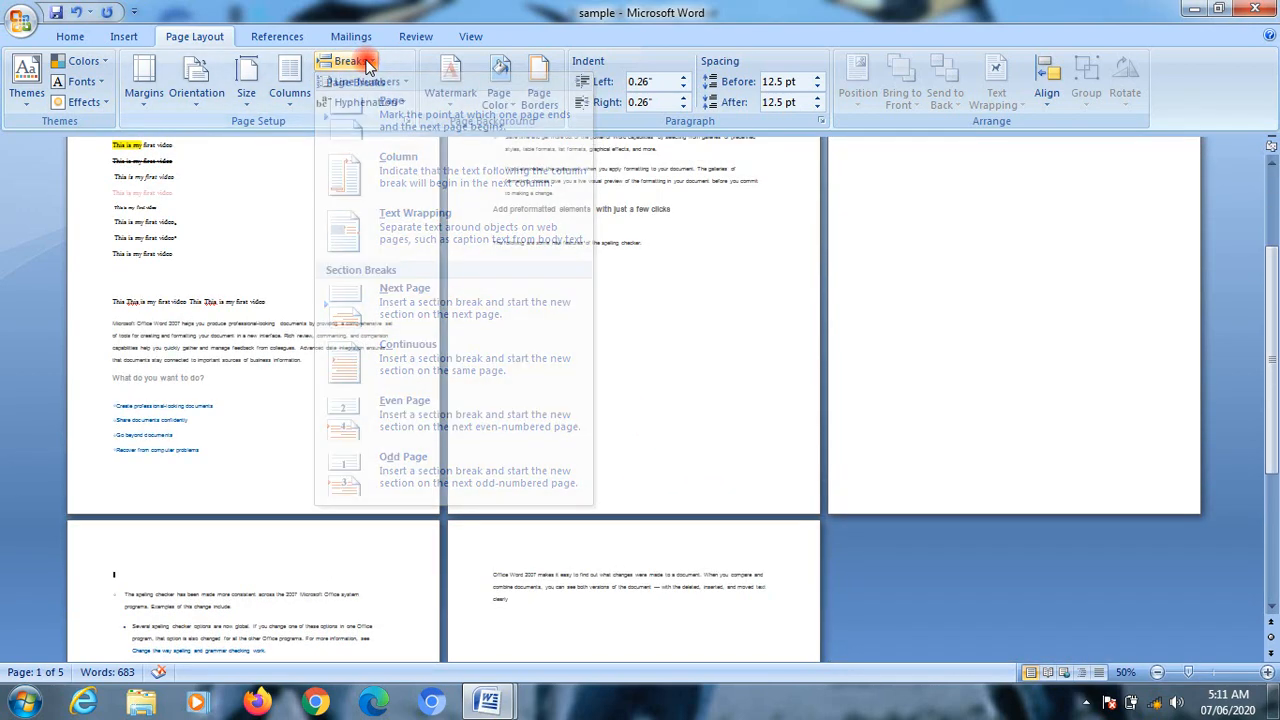
click(367, 70)
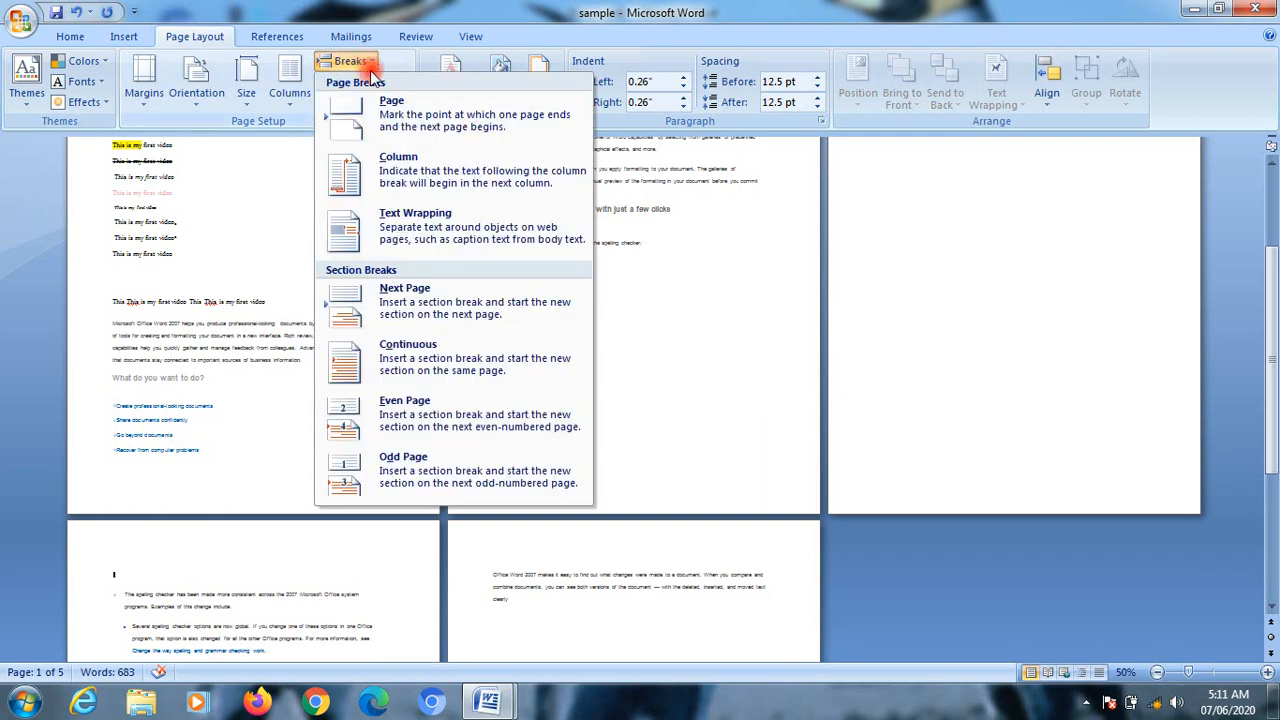
click(445, 462)
scroll(487, 479, down, 5)
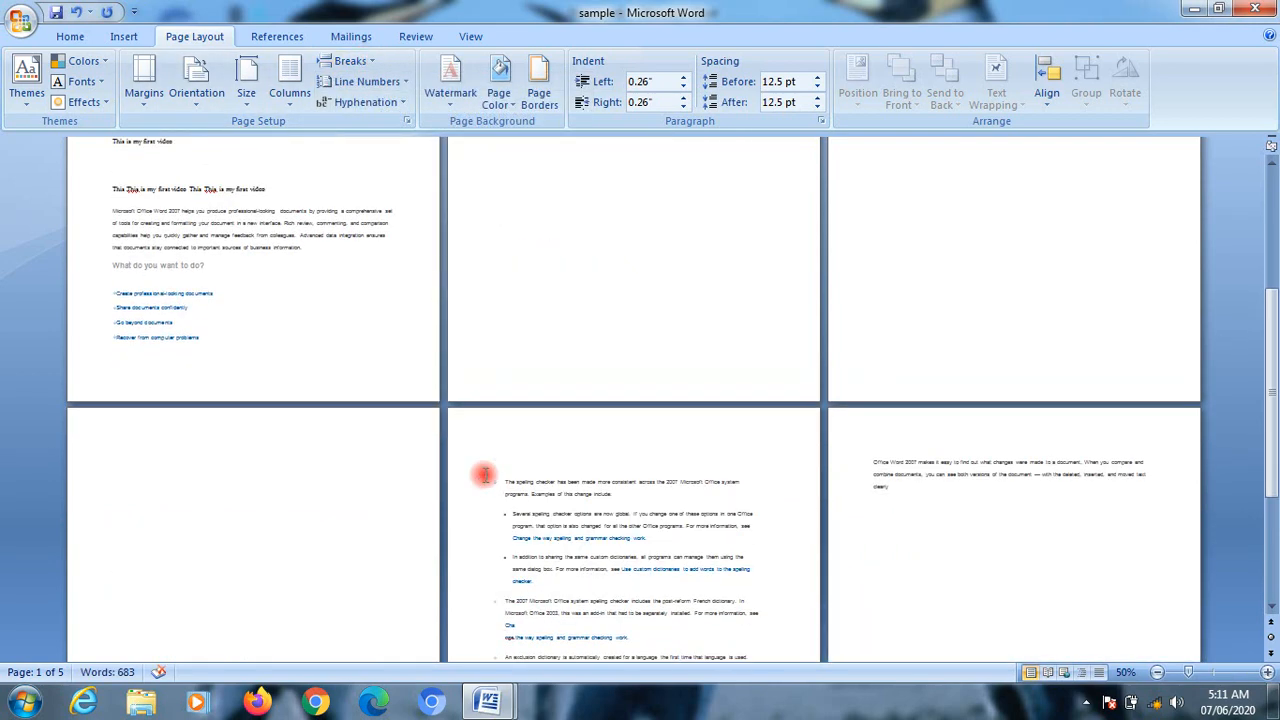
scroll(482, 477, up, 4)
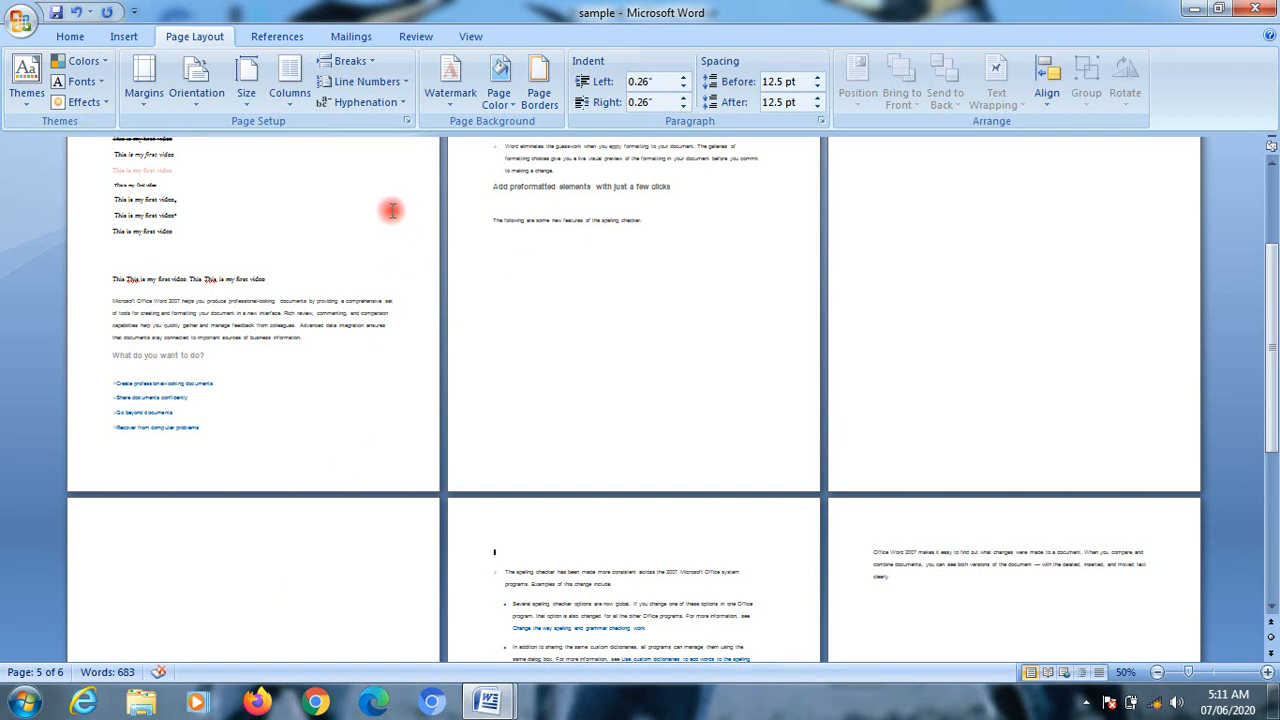
Step: Add continuous line numbers with the first page's text selected from the "Microsoft Office Word 2007" paragraph through the "Create professional-looking documents" link
scroll(540, 430, up, 3)
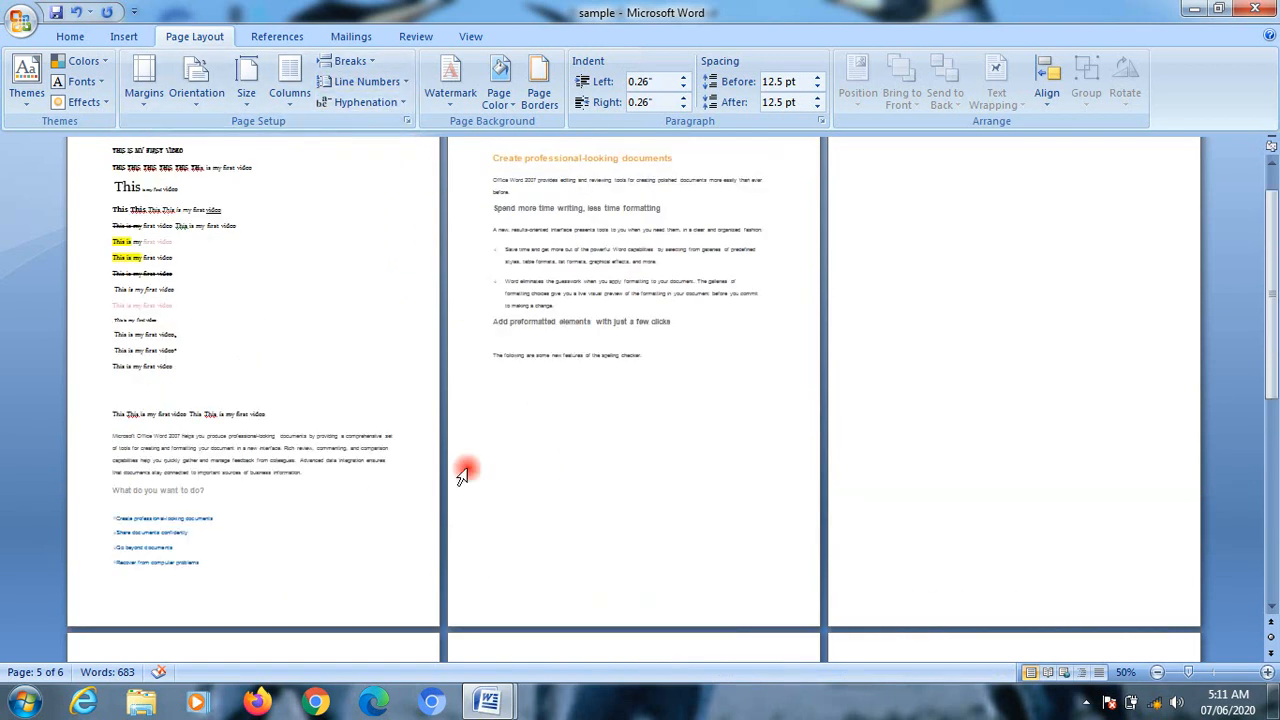
drag(116, 440, 133, 509)
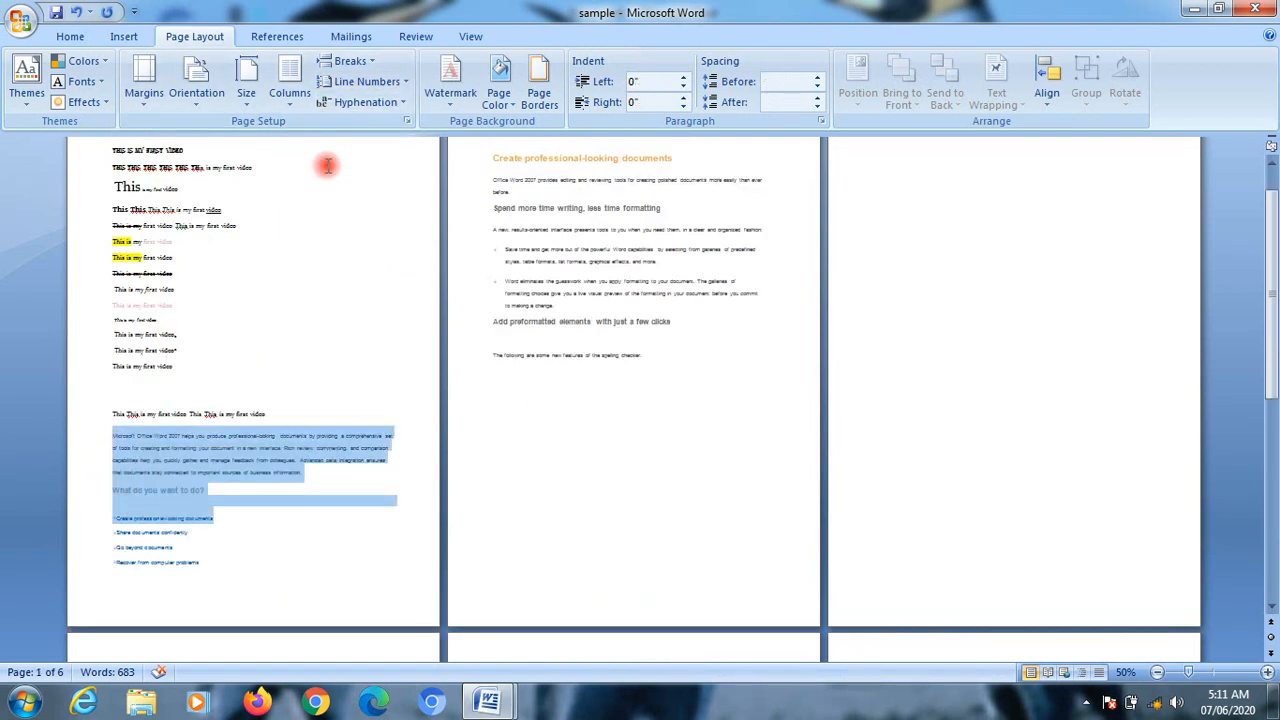
click(390, 86)
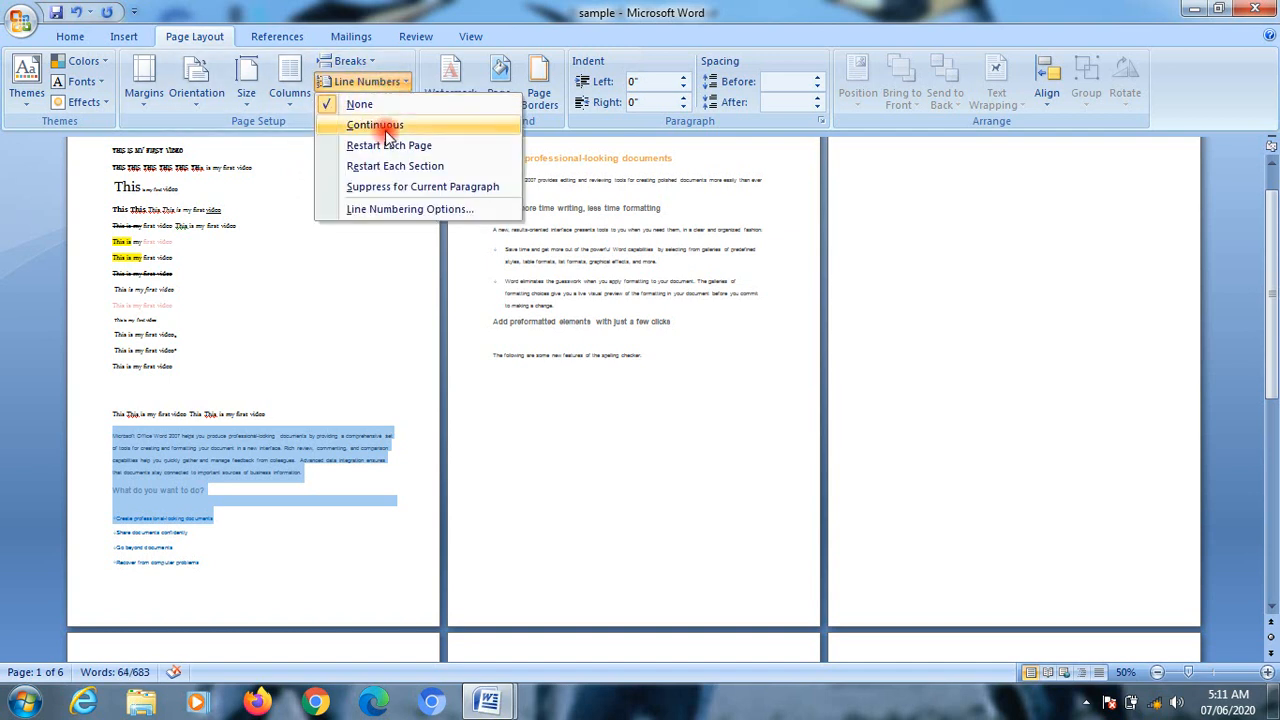
click(388, 128)
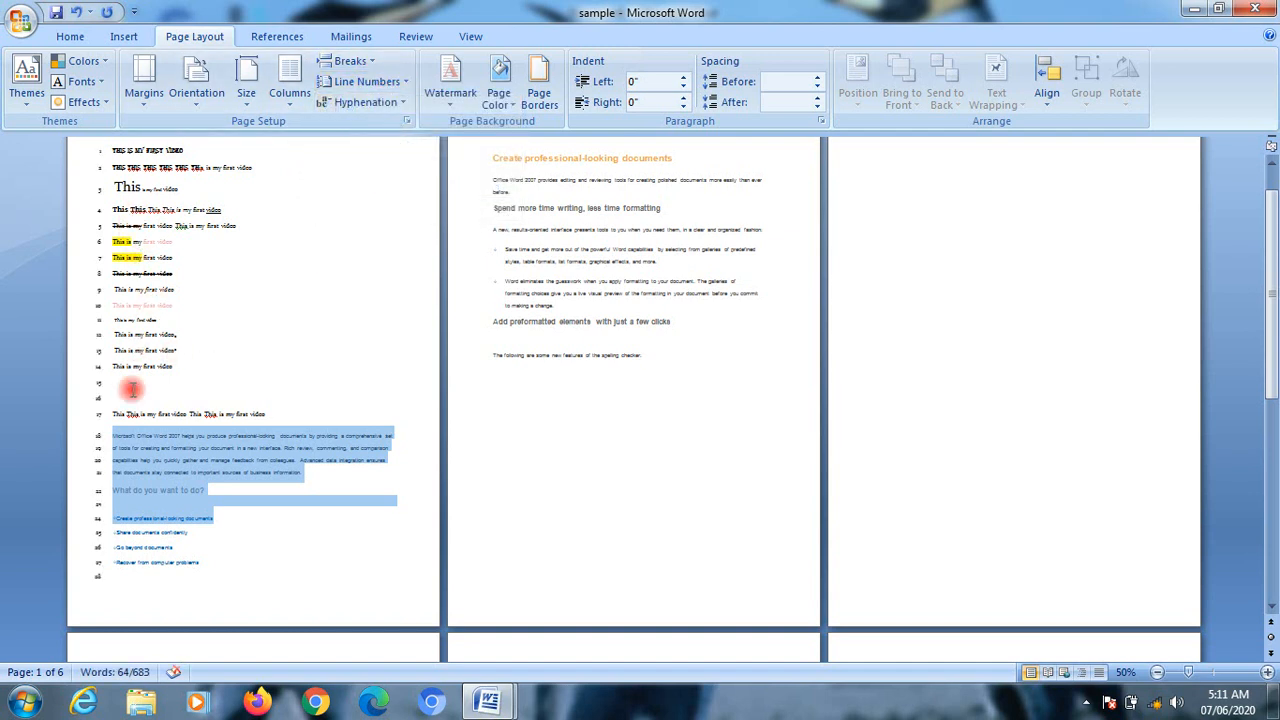
scroll(131, 389, up, 1)
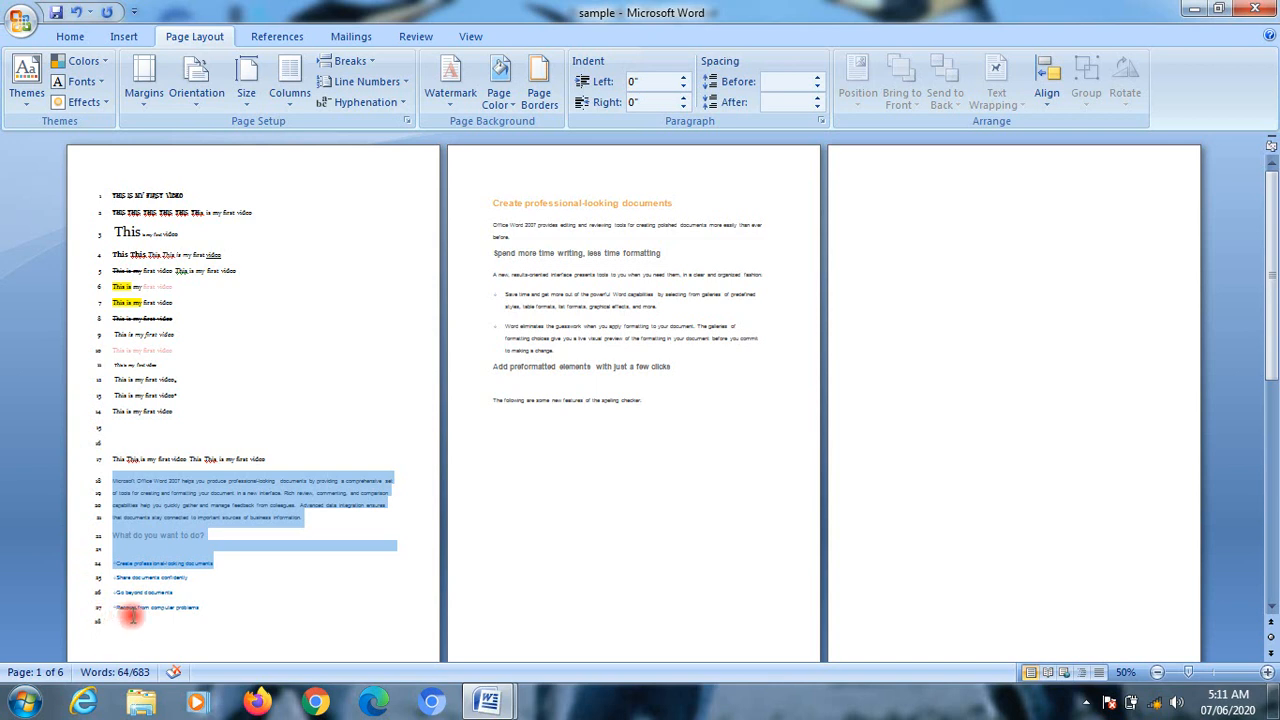
Step: Change the first section's line numbering to restart on each page
click(392, 82)
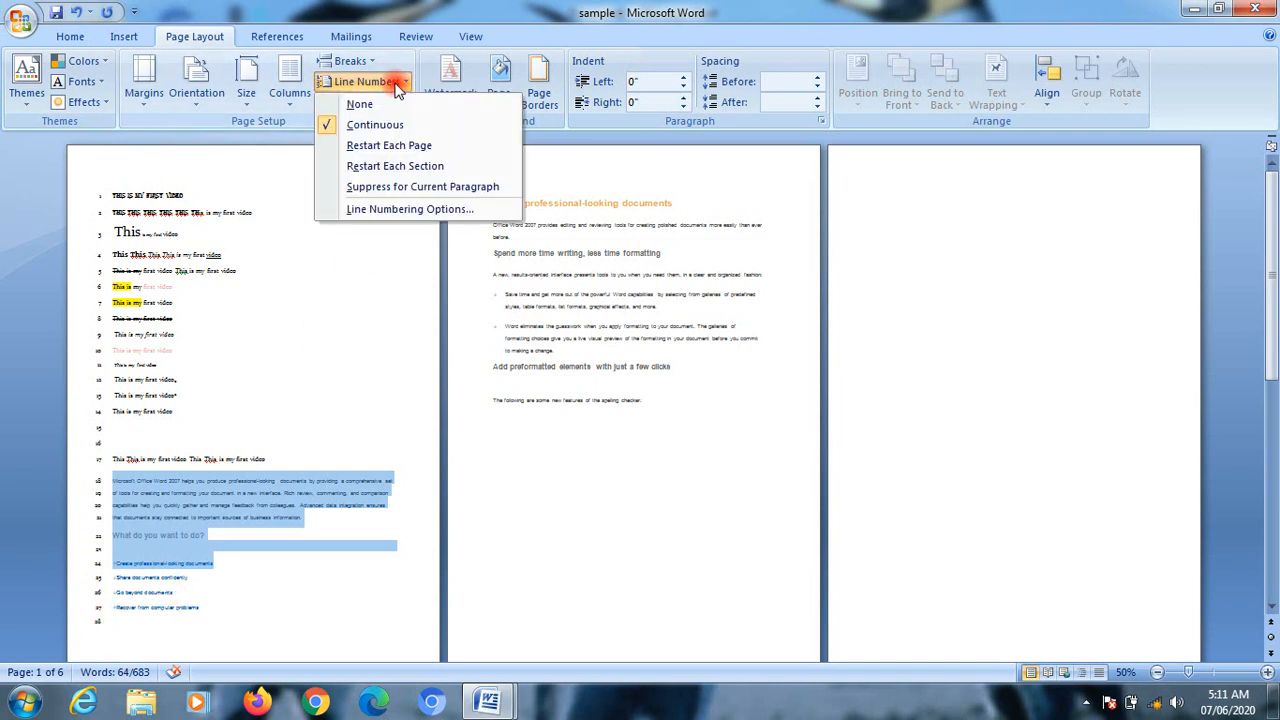
click(403, 146)
scroll(366, 354, down, 3)
scroll(371, 346, up, 3)
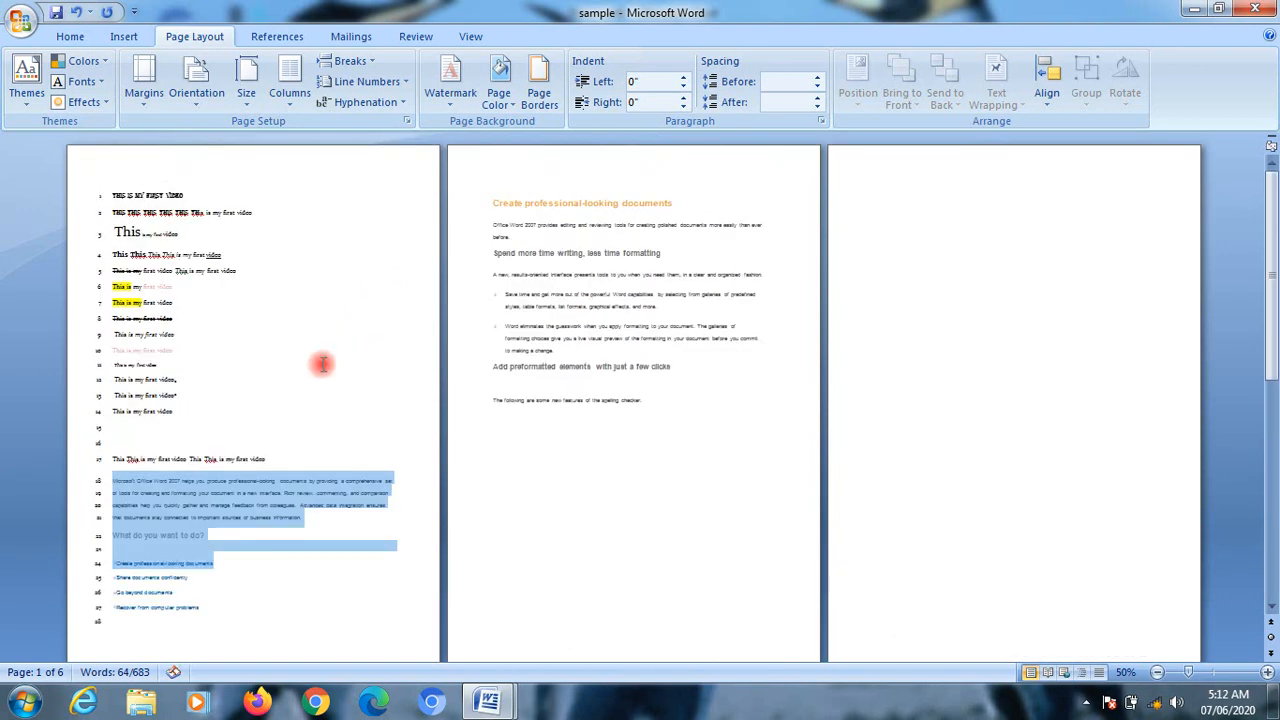
Step: Select the entire document and set its line numbering to restart on each page
drag(84, 195, 837, 600)
click(400, 84)
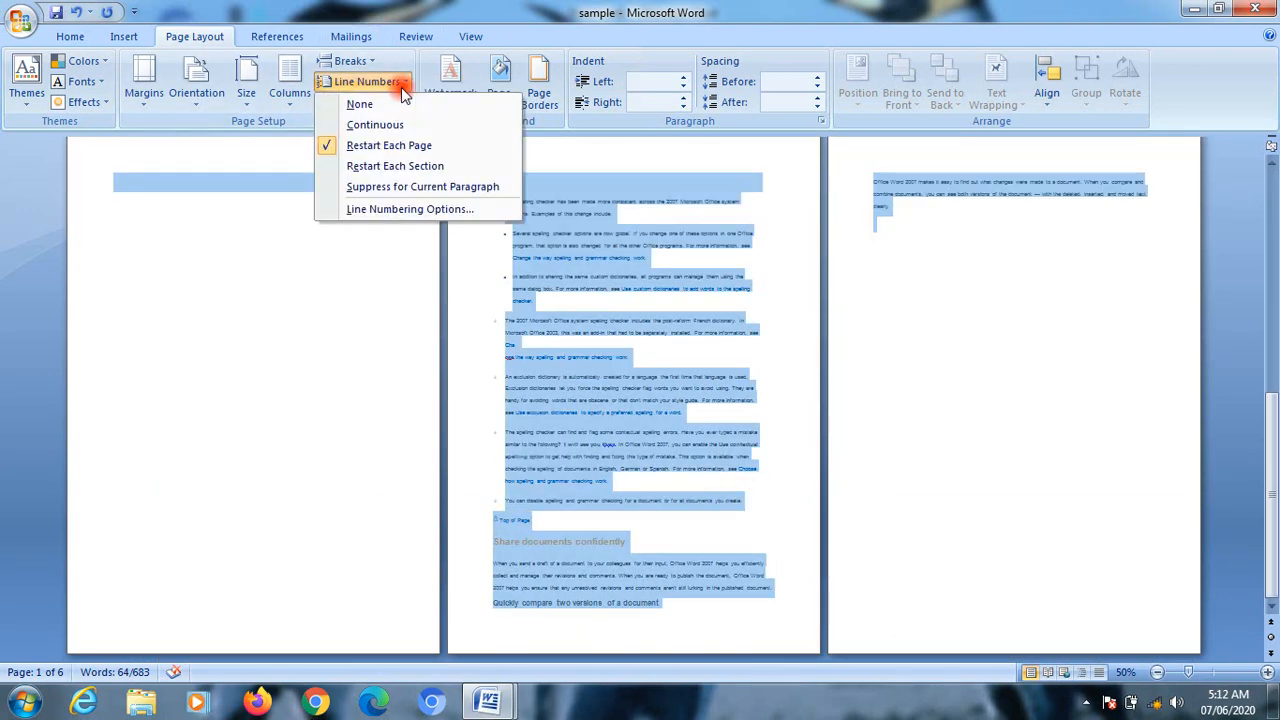
click(407, 147)
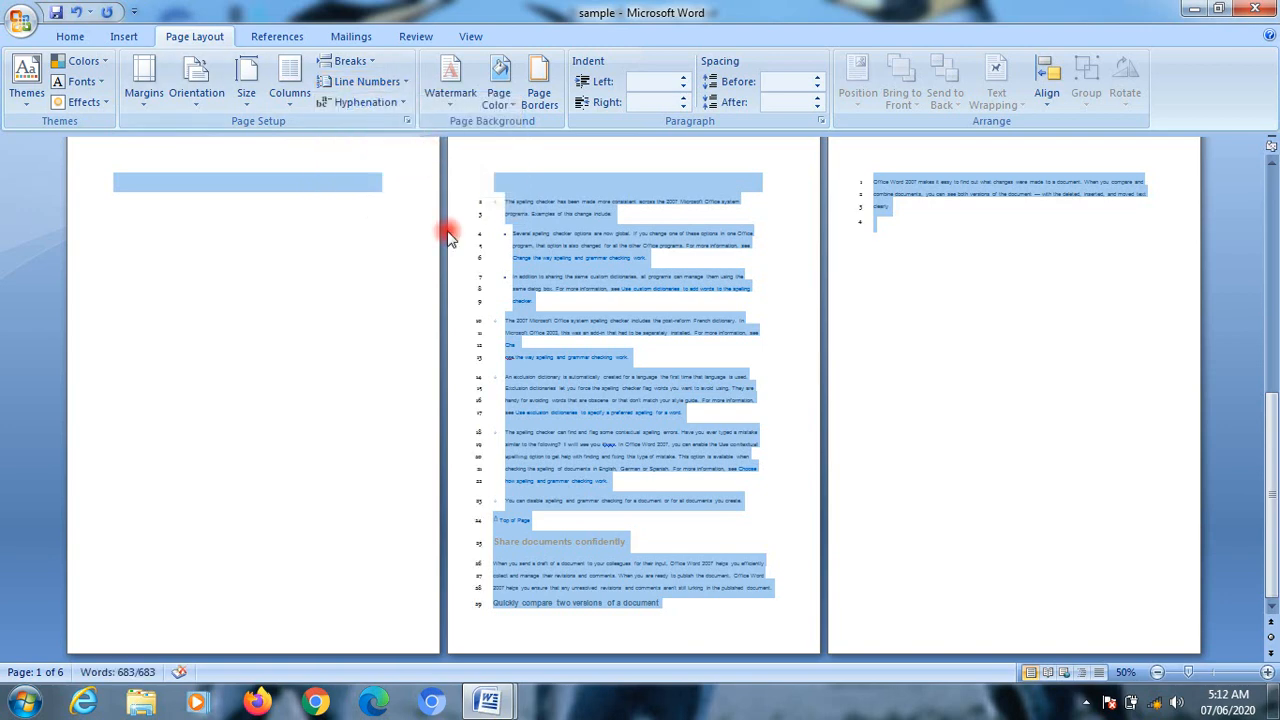
scroll(448, 237, up, 10)
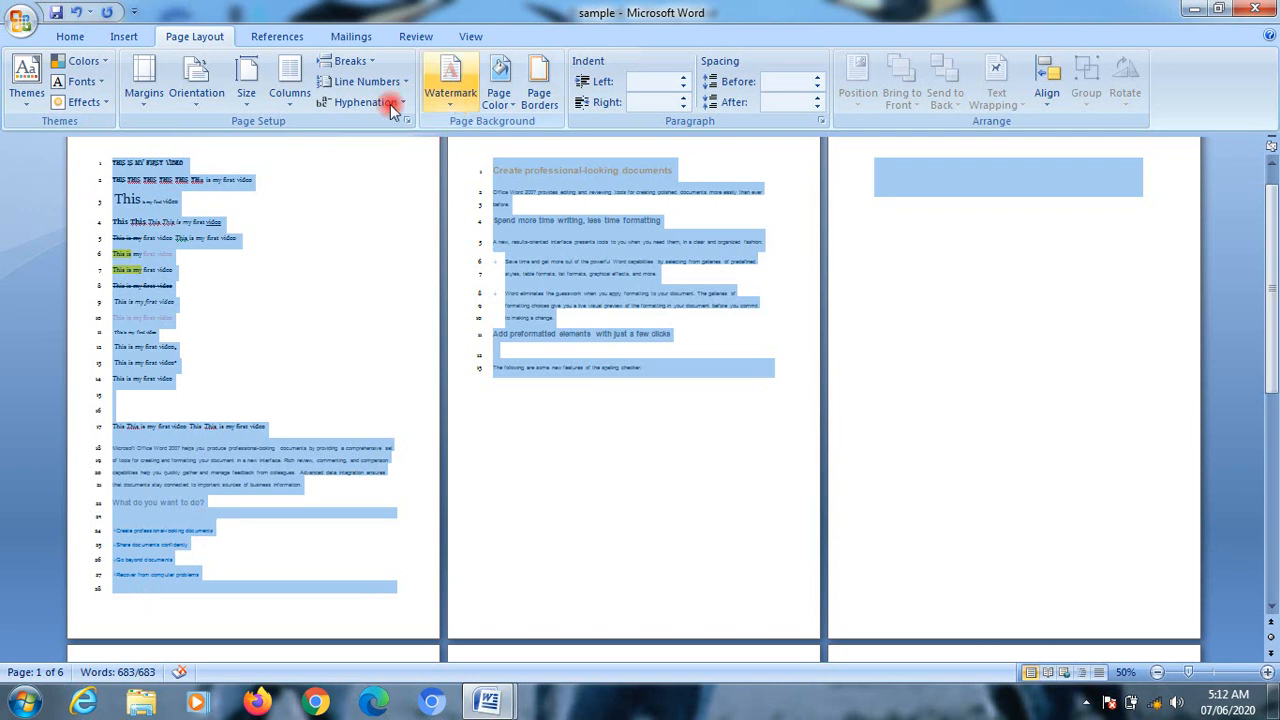
Step: Set the whole document's line numbering to restart at each section and review the pages
click(366, 82)
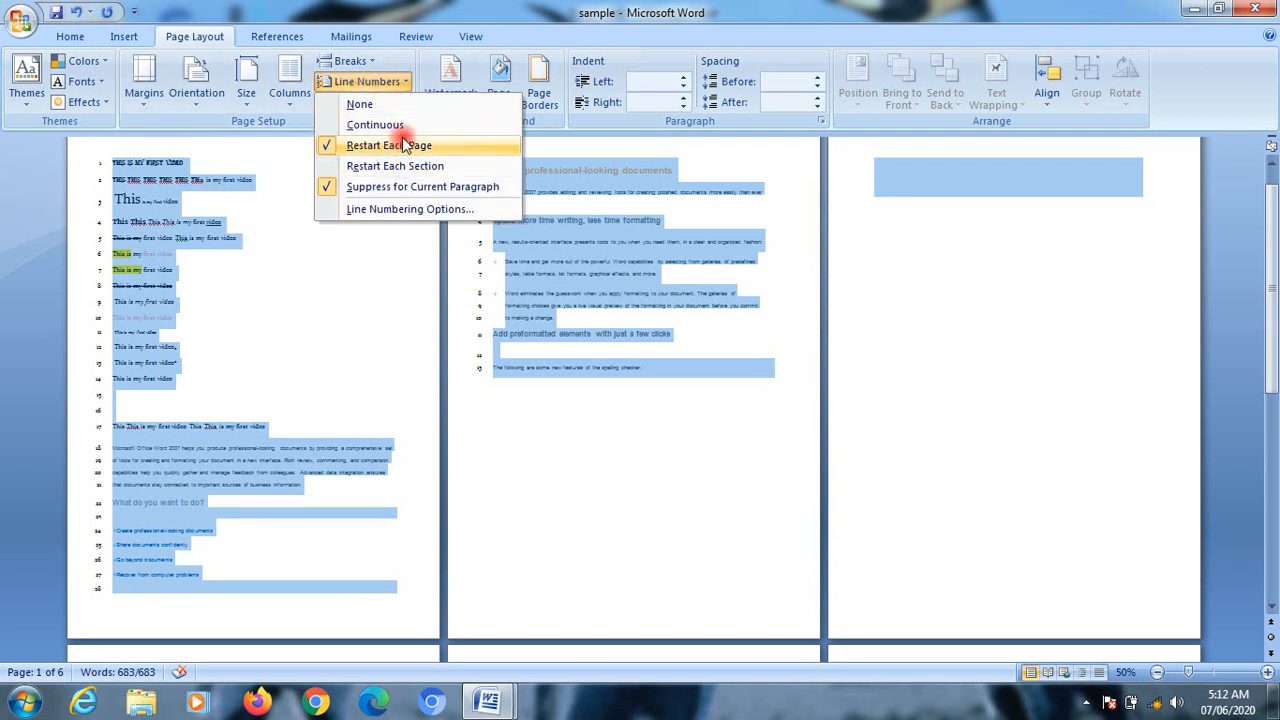
click(414, 166)
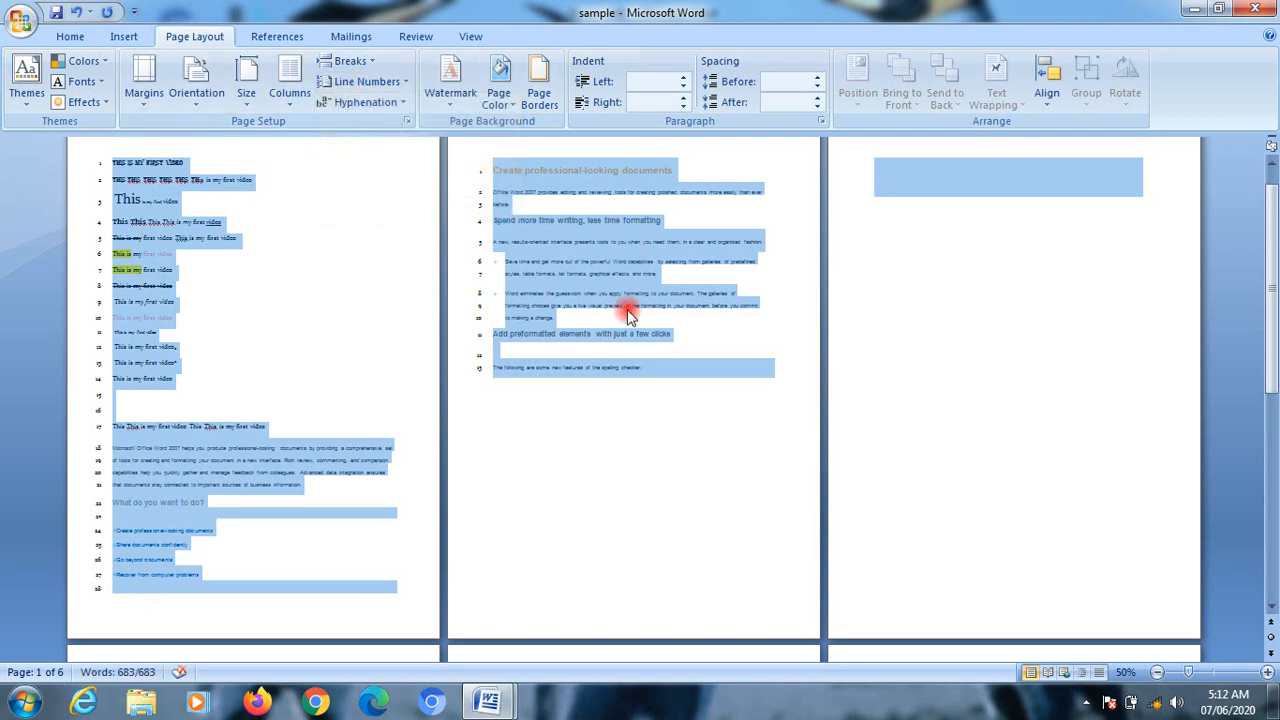
scroll(606, 351, down, 5)
scroll(600, 365, up, 3)
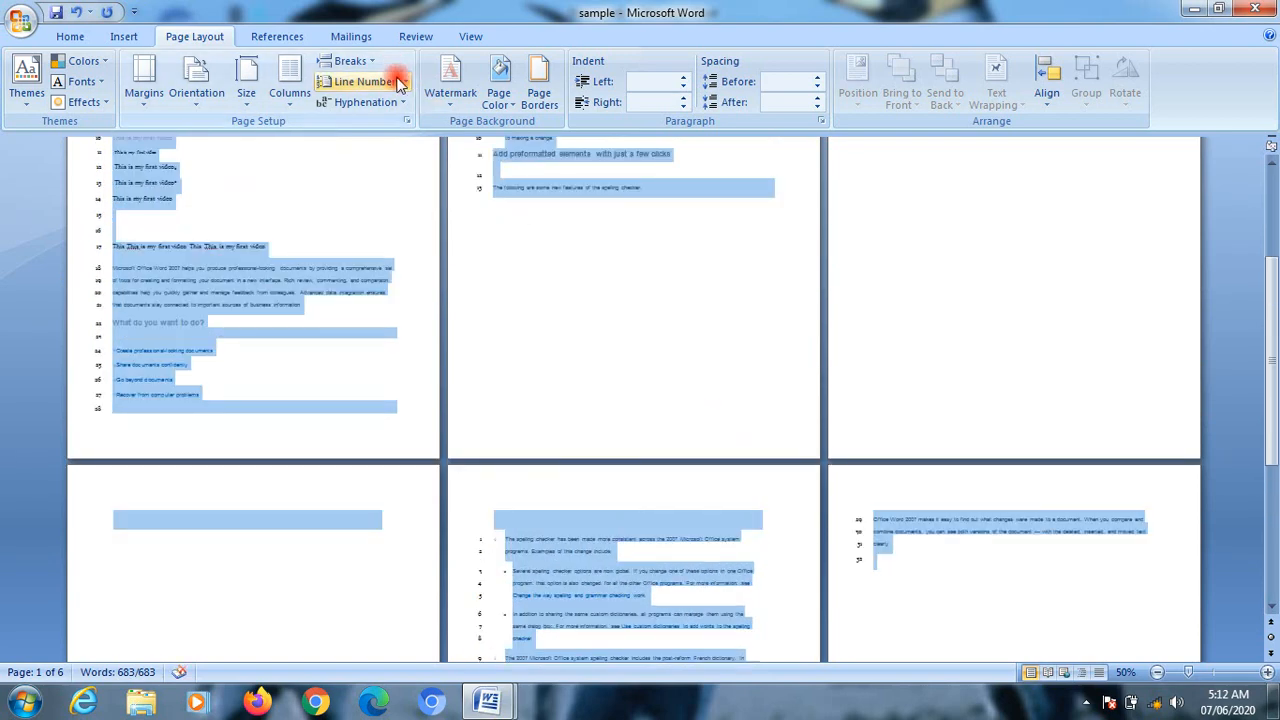
click(366, 82)
click(372, 168)
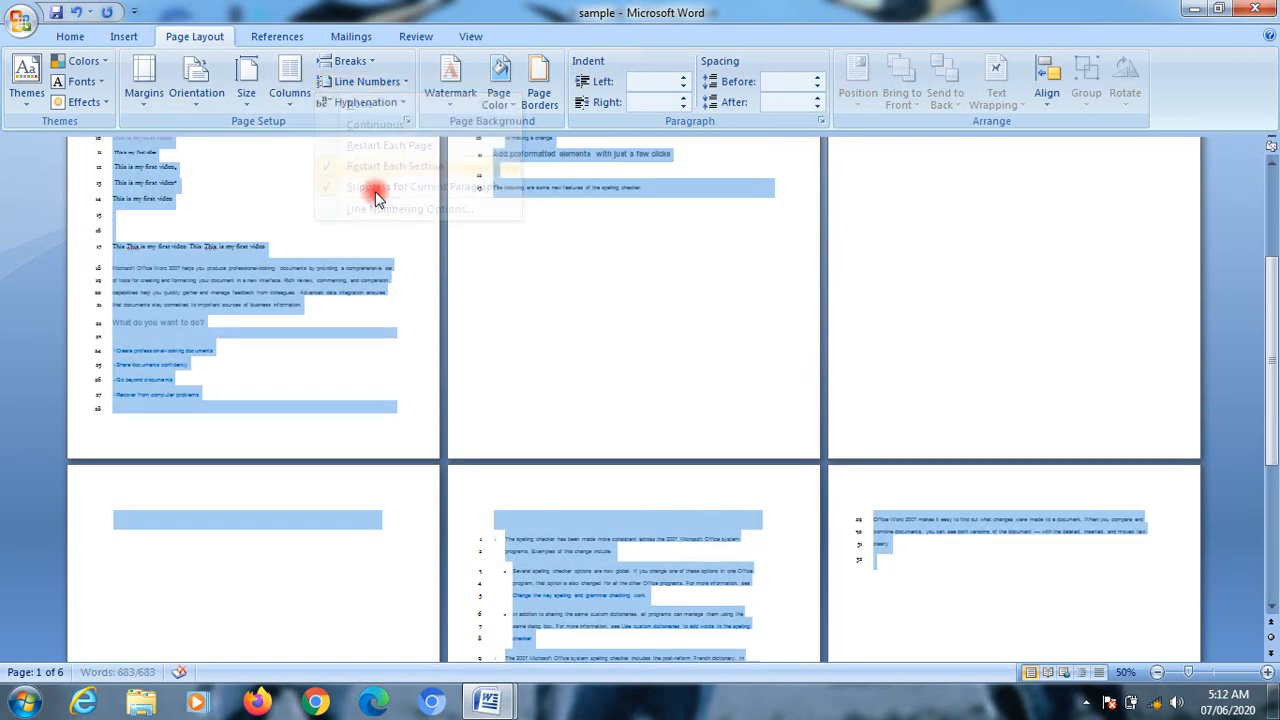
Step: Set the whole document's line numbering to continuous, then enlarge the view and check the numbers across the pages
click(372, 82)
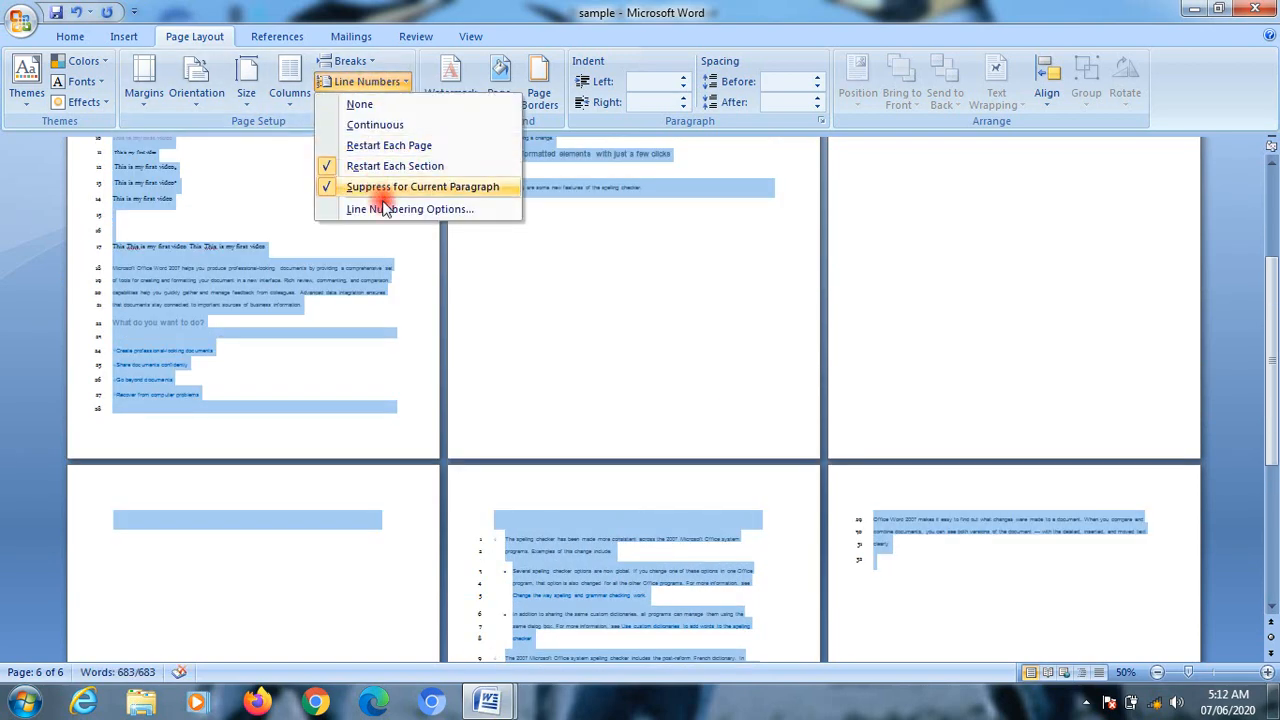
click(368, 124)
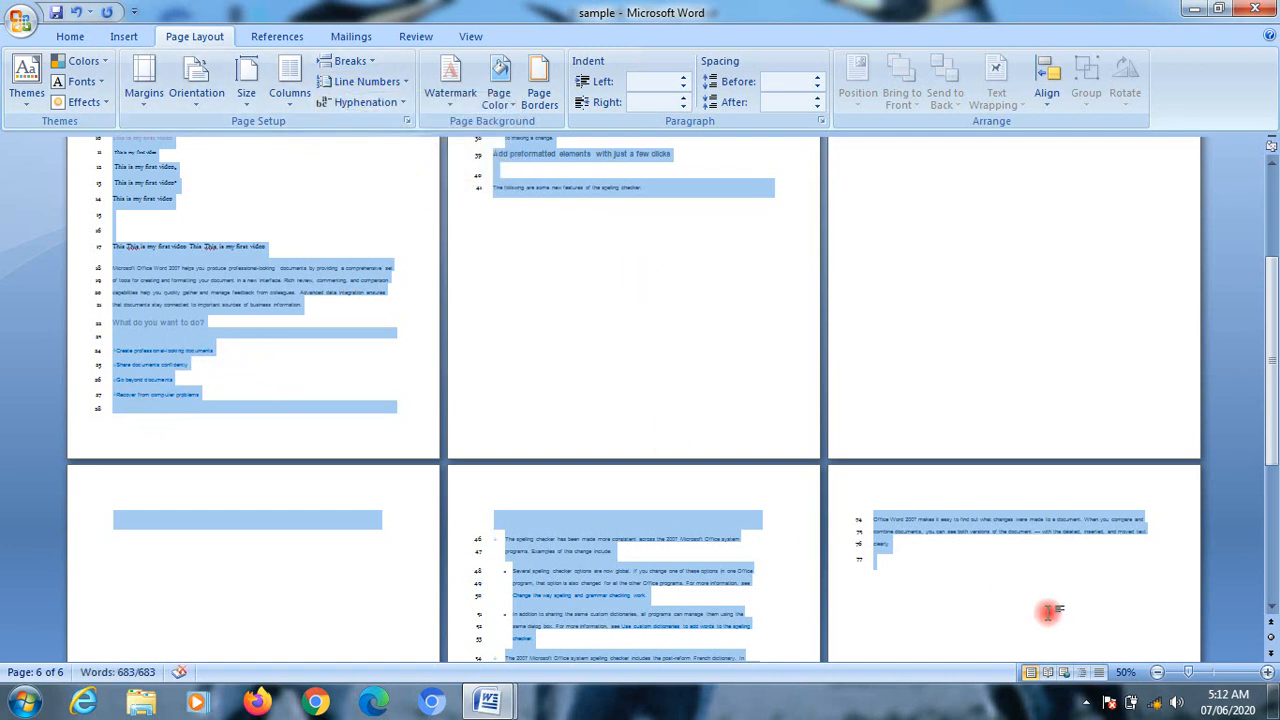
click(1210, 677)
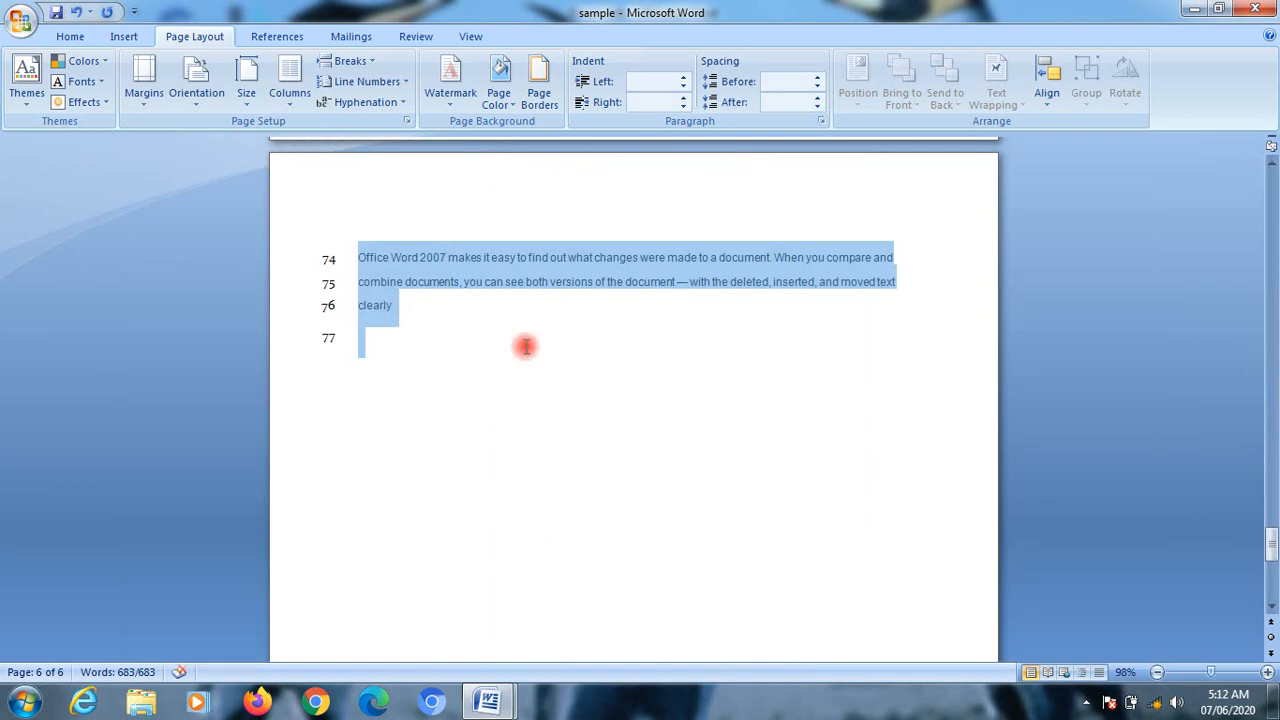
scroll(523, 346, up, 15)
scroll(418, 394, up, 5)
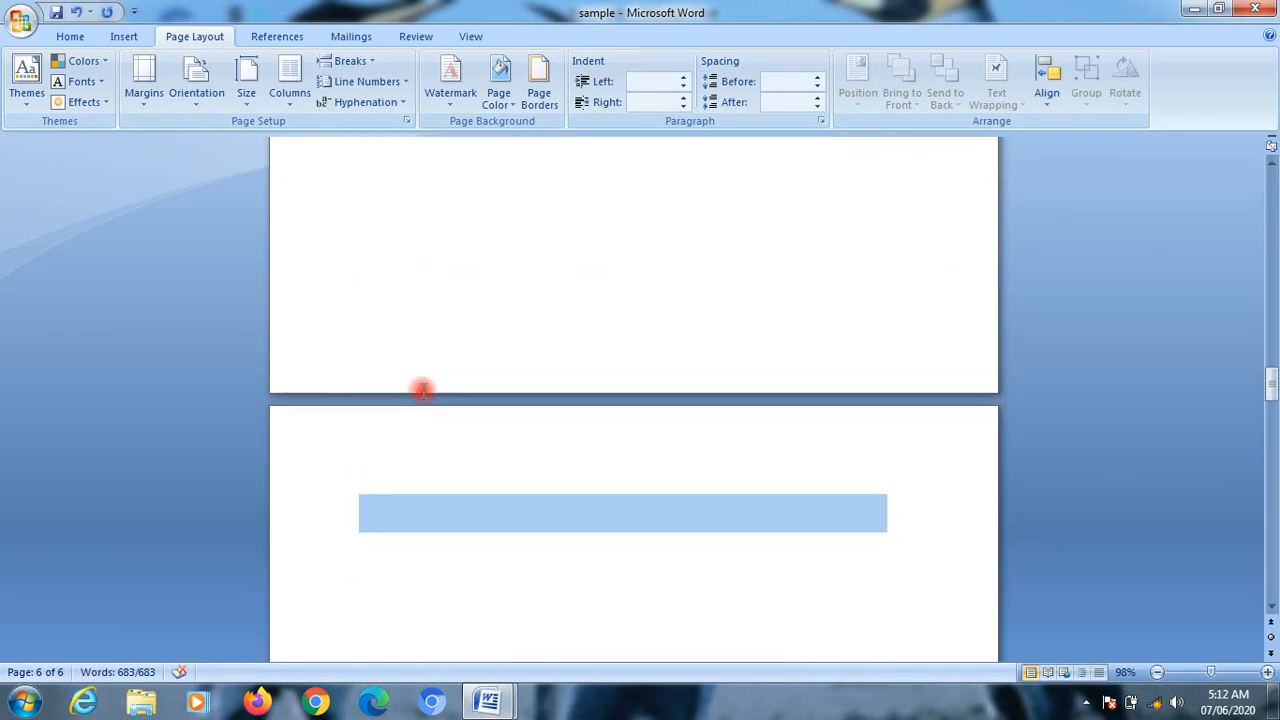
scroll(422, 390, up, 3)
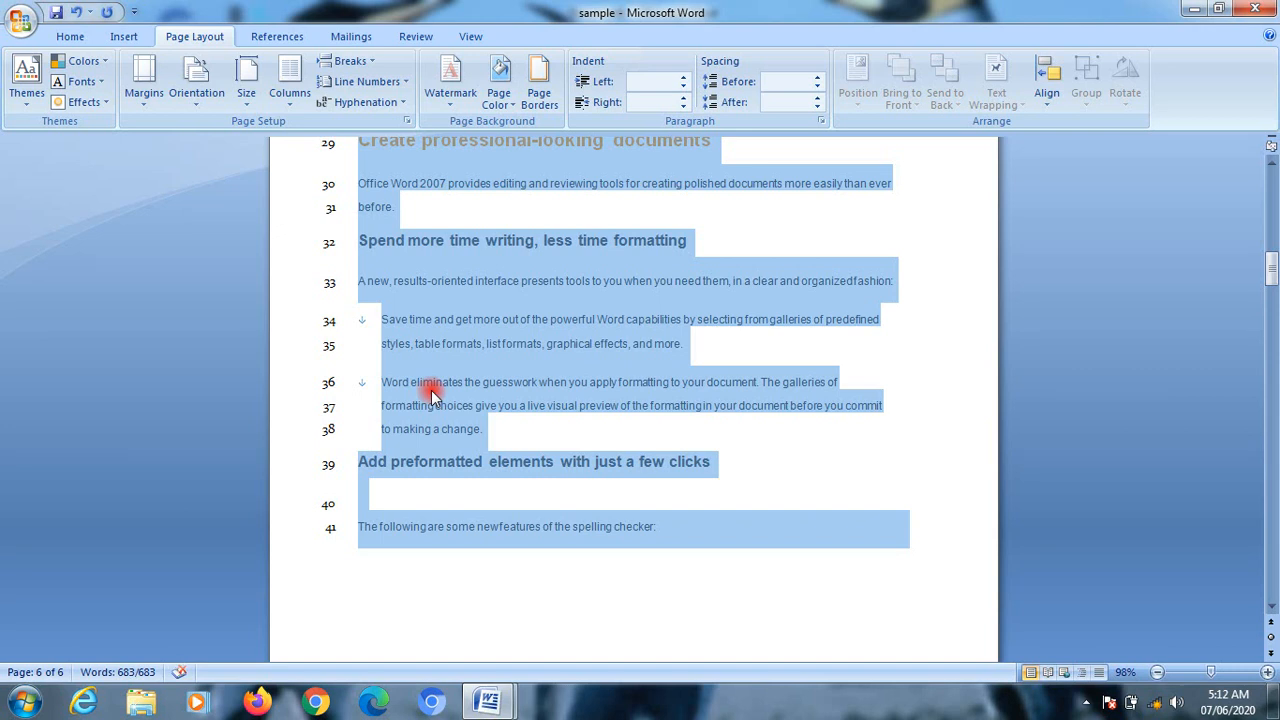
Step: Turn on automatic hyphenation for the document and deselect the text
click(404, 82)
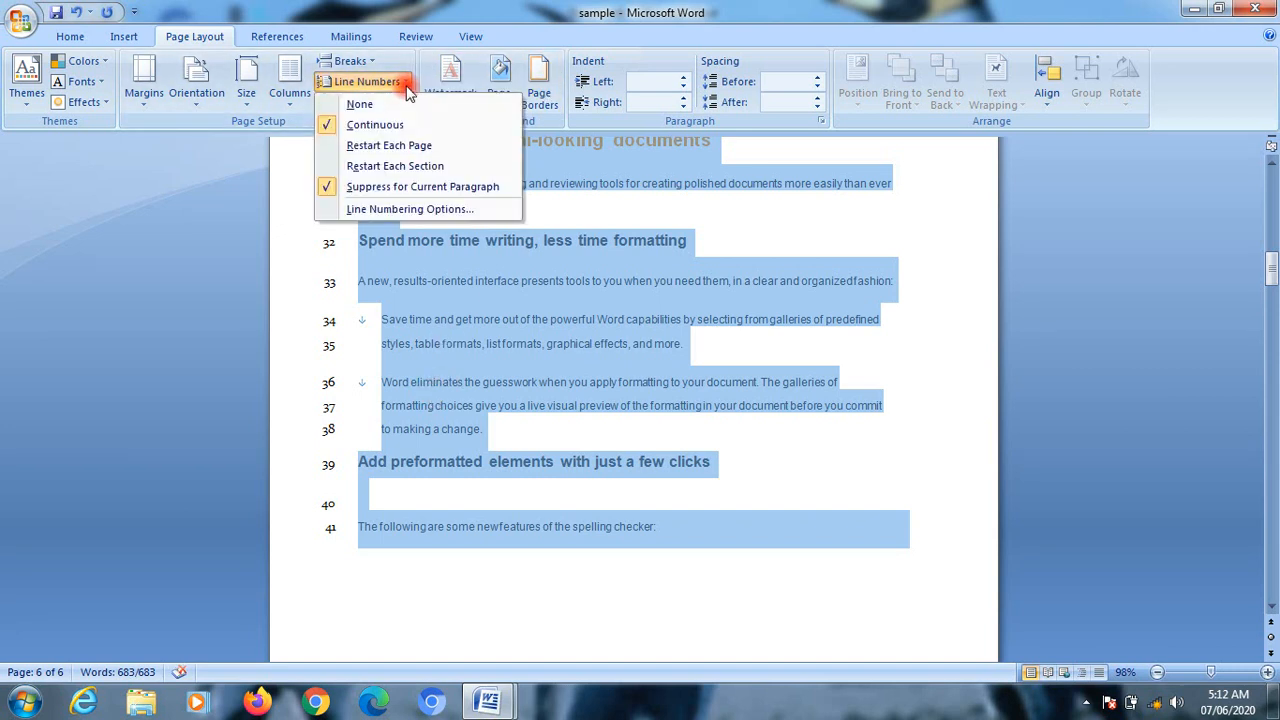
click(403, 104)
click(403, 104)
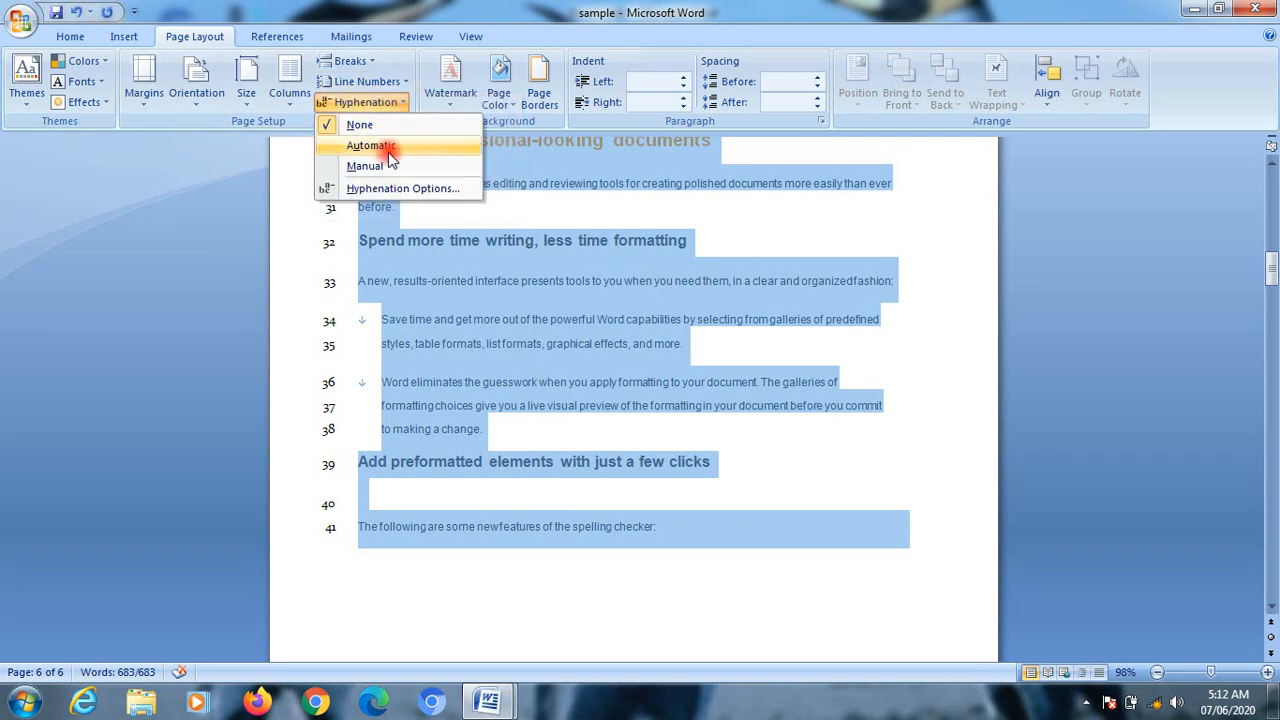
click(390, 153)
click(694, 409)
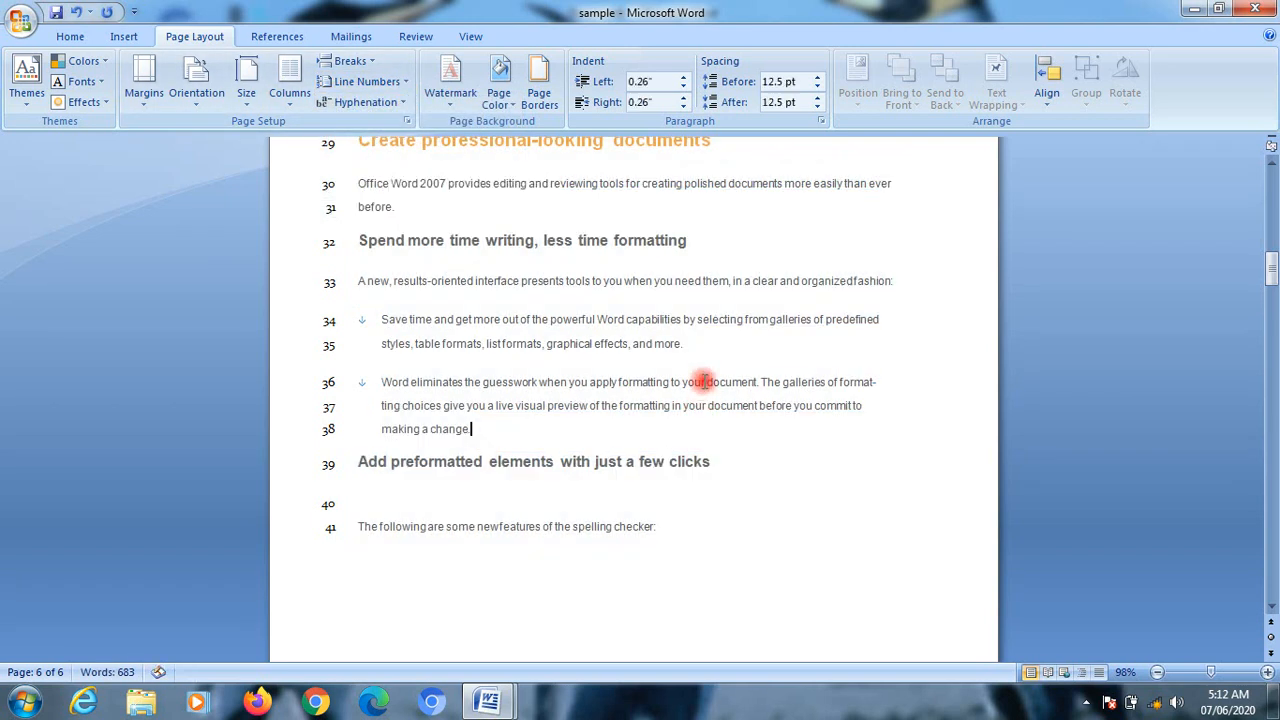
Step: Insert a hyphen into the first "document" of the "Word eliminates the guesswork" bullet, making it "docu-ment"
click(714, 383)
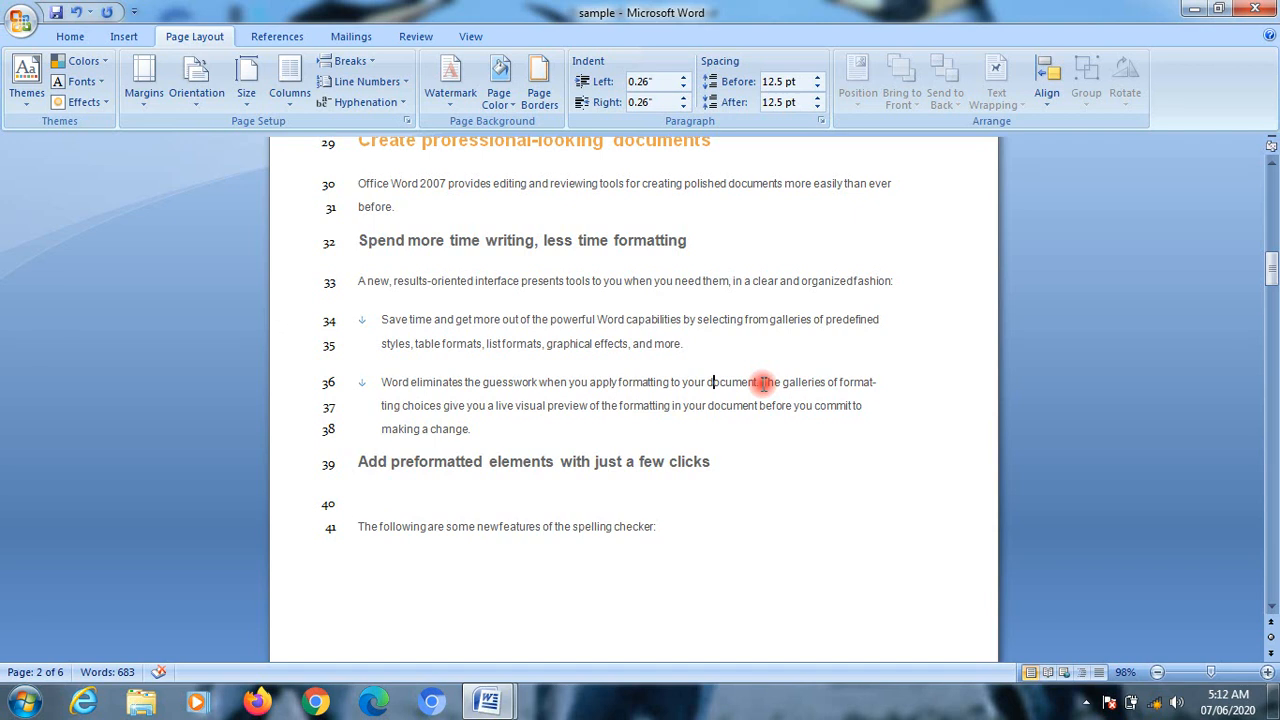
click(763, 382)
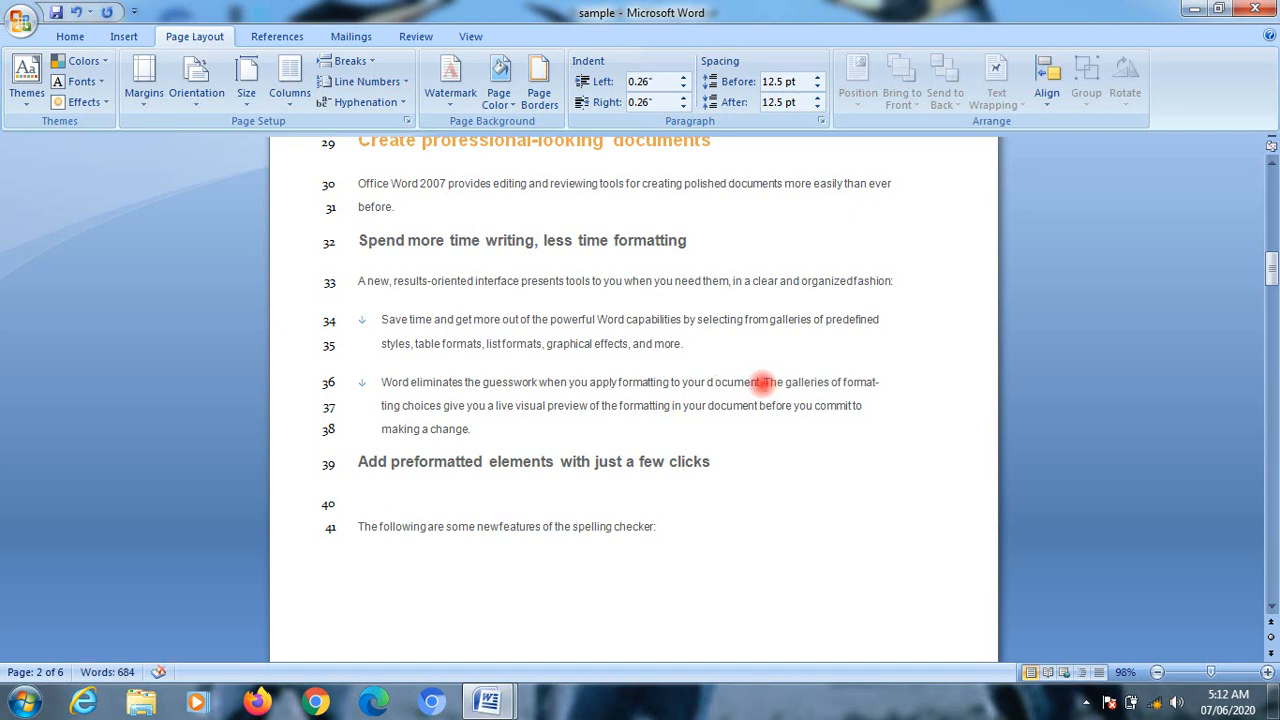
key(BackSpace)
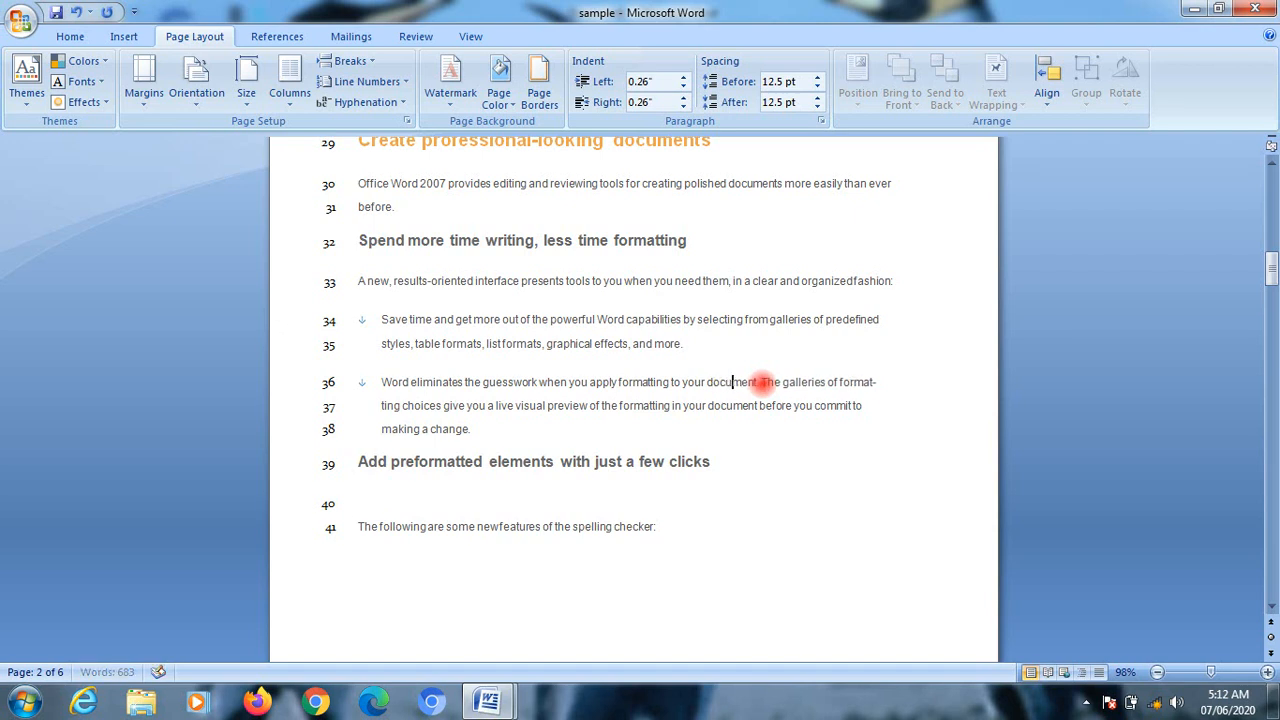
key(Return)
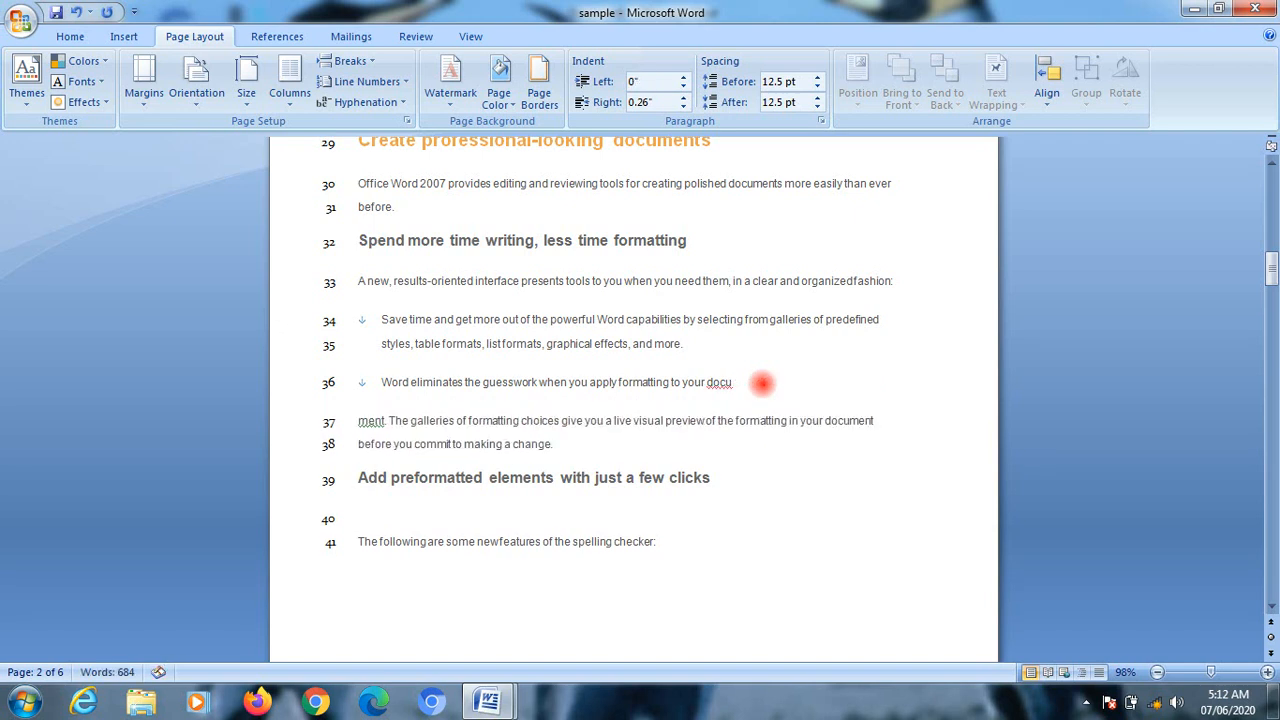
key(Delete)
text(-ment. The galleries of format-)
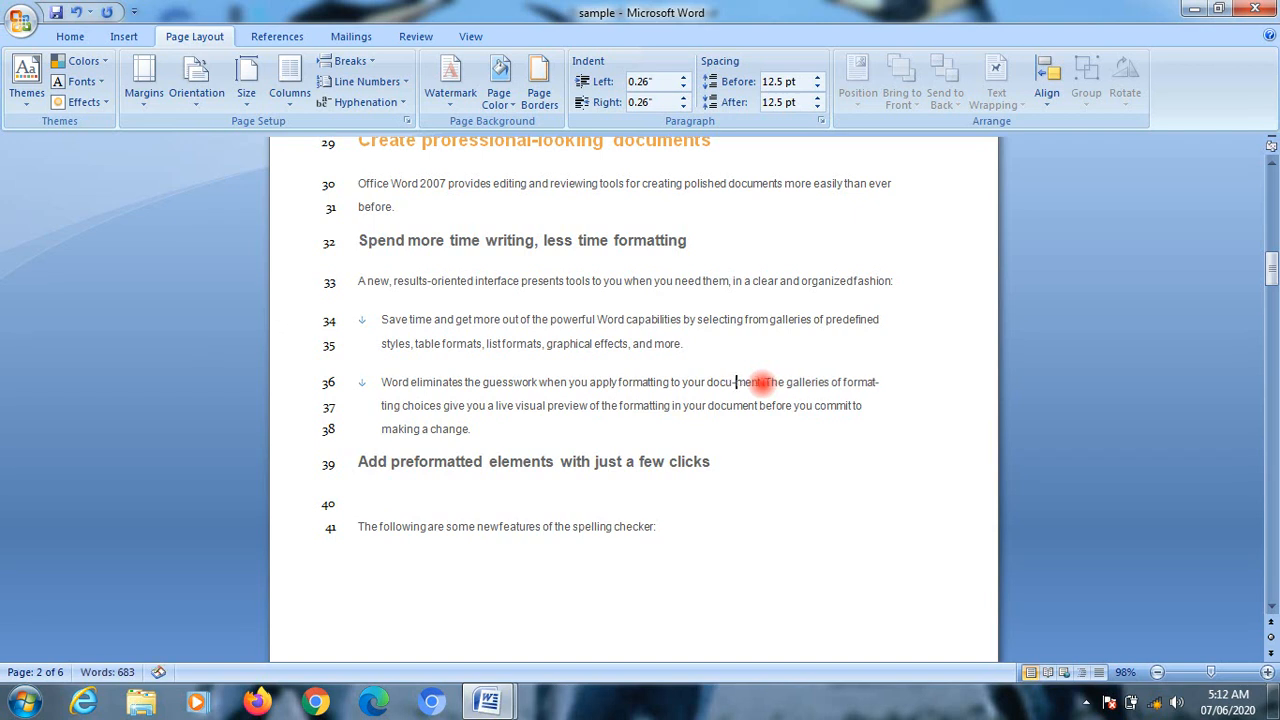
Step: Try breaking the line after the hyphen, then split the paragraph into a new bullet after "docu-ment"
key(Return)
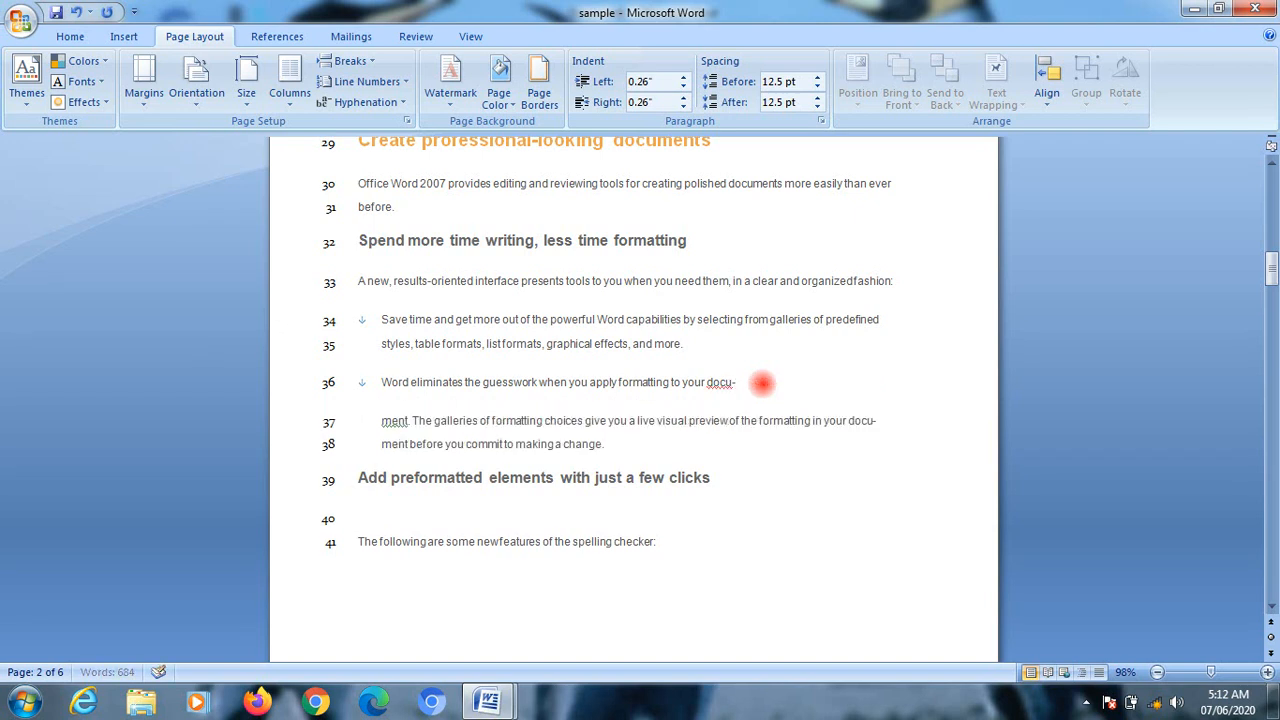
key(BackSpace)
key(BackSpace)
key(BackSpace)
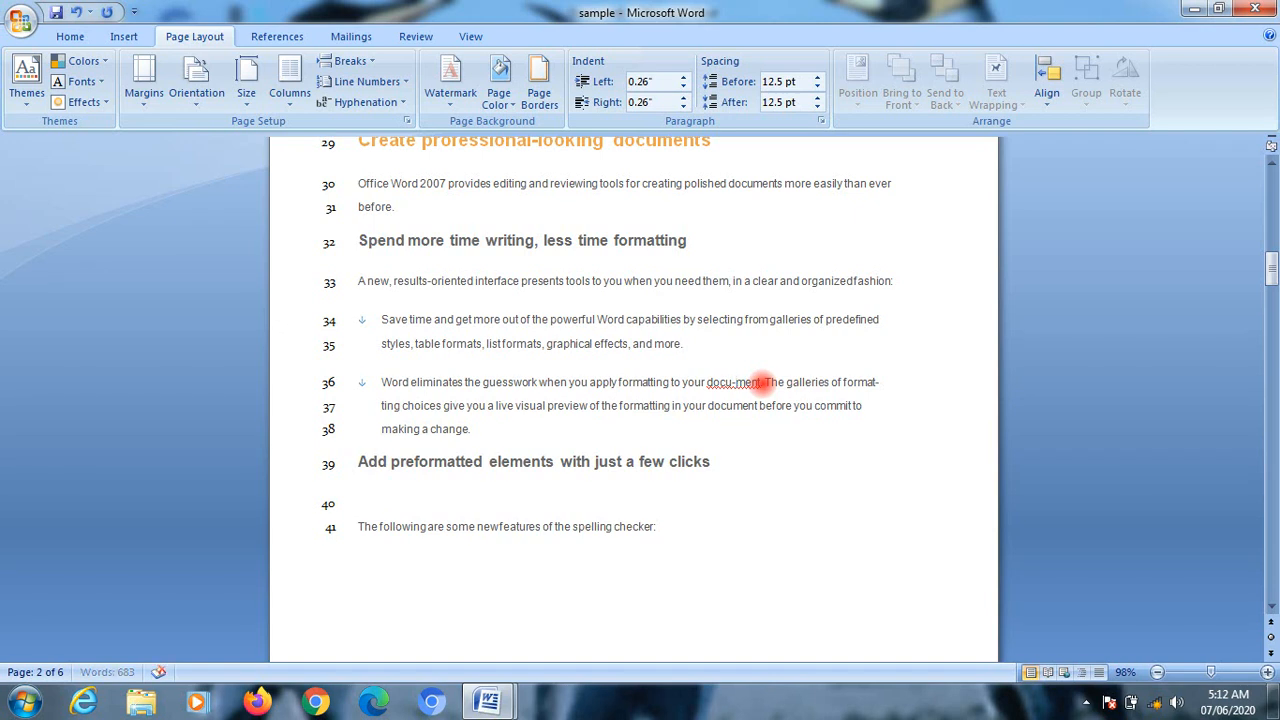
key(Return)
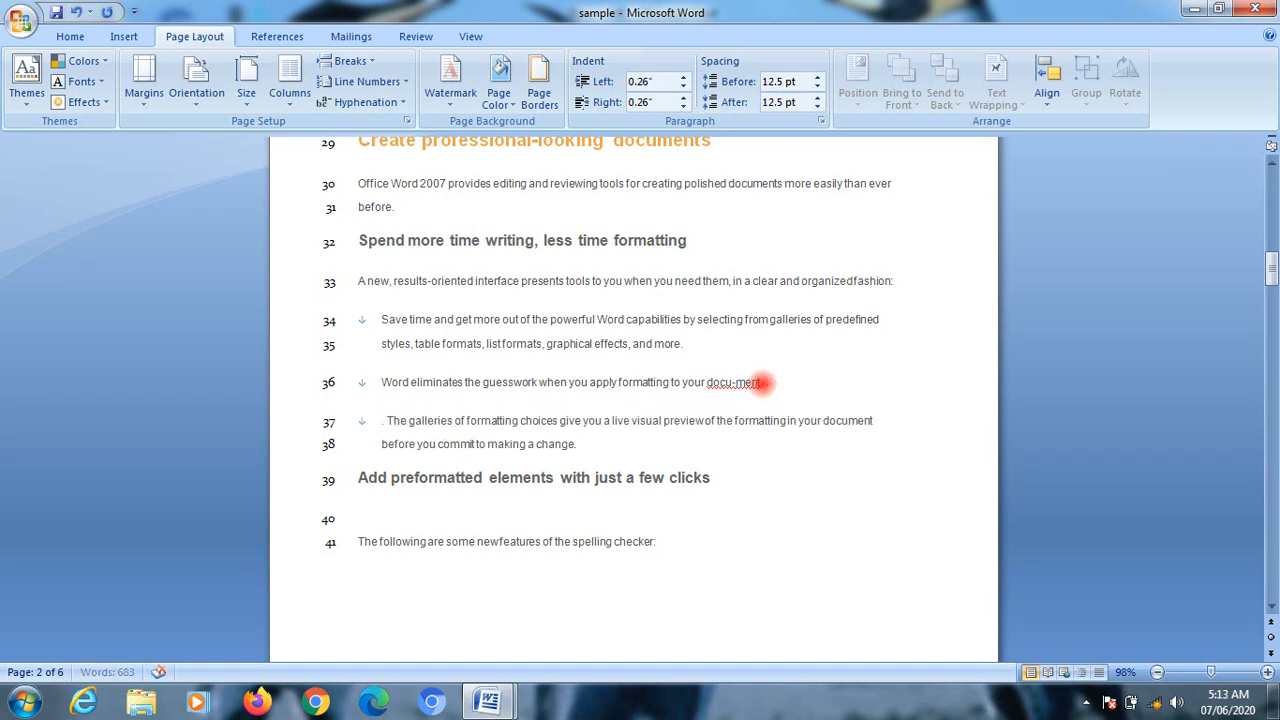
Step: Run manual hyphenation on the document, accepting the suggested breaks in "before", "programs" and "Microsoft", and check the text
click(406, 104)
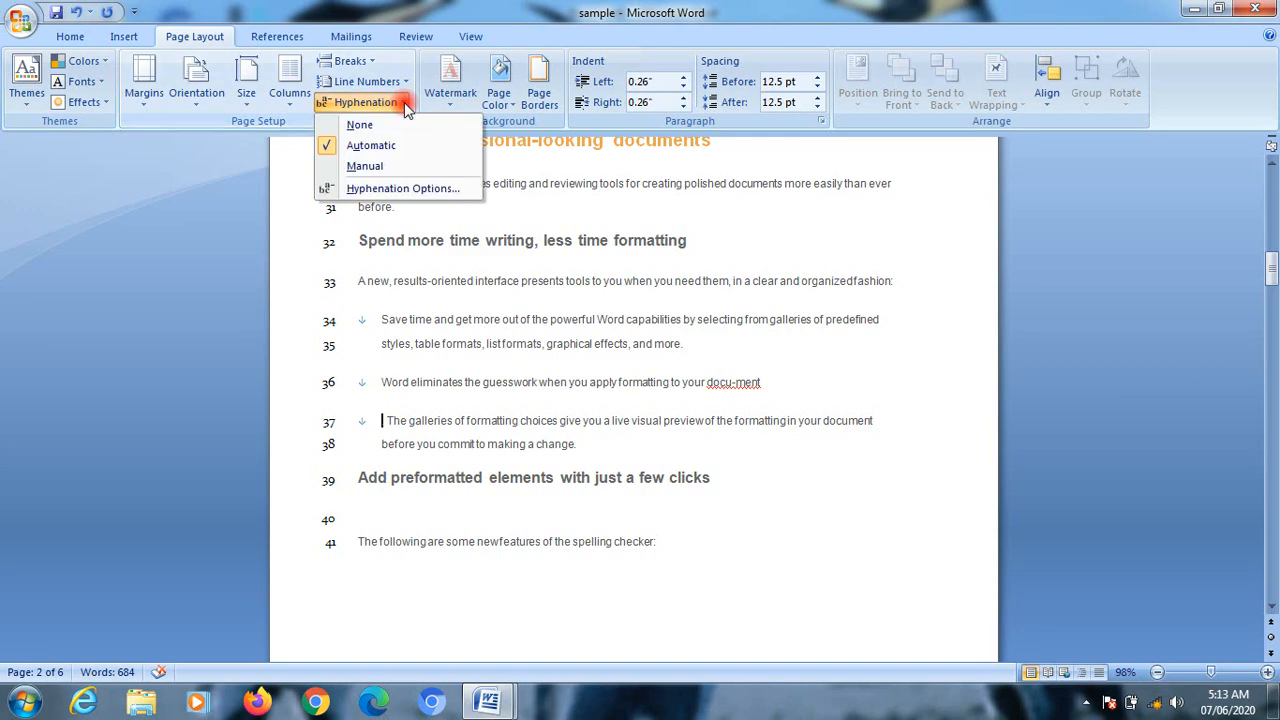
click(385, 166)
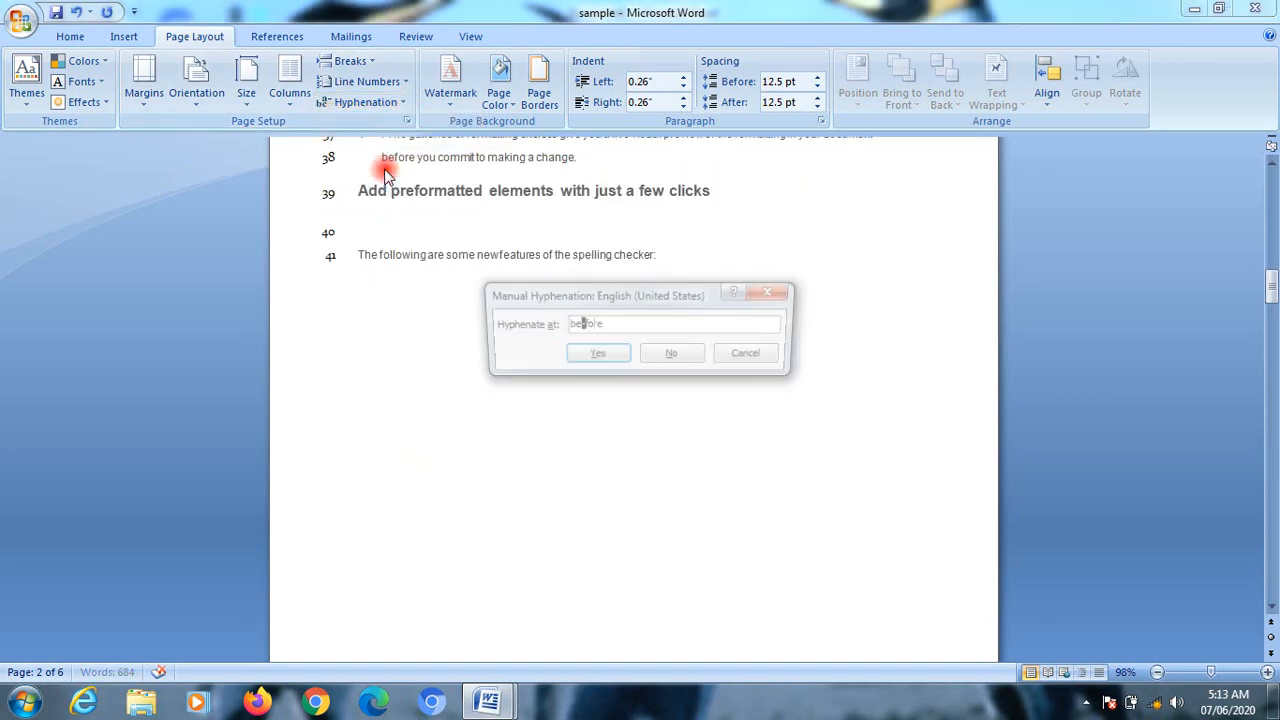
click(614, 362)
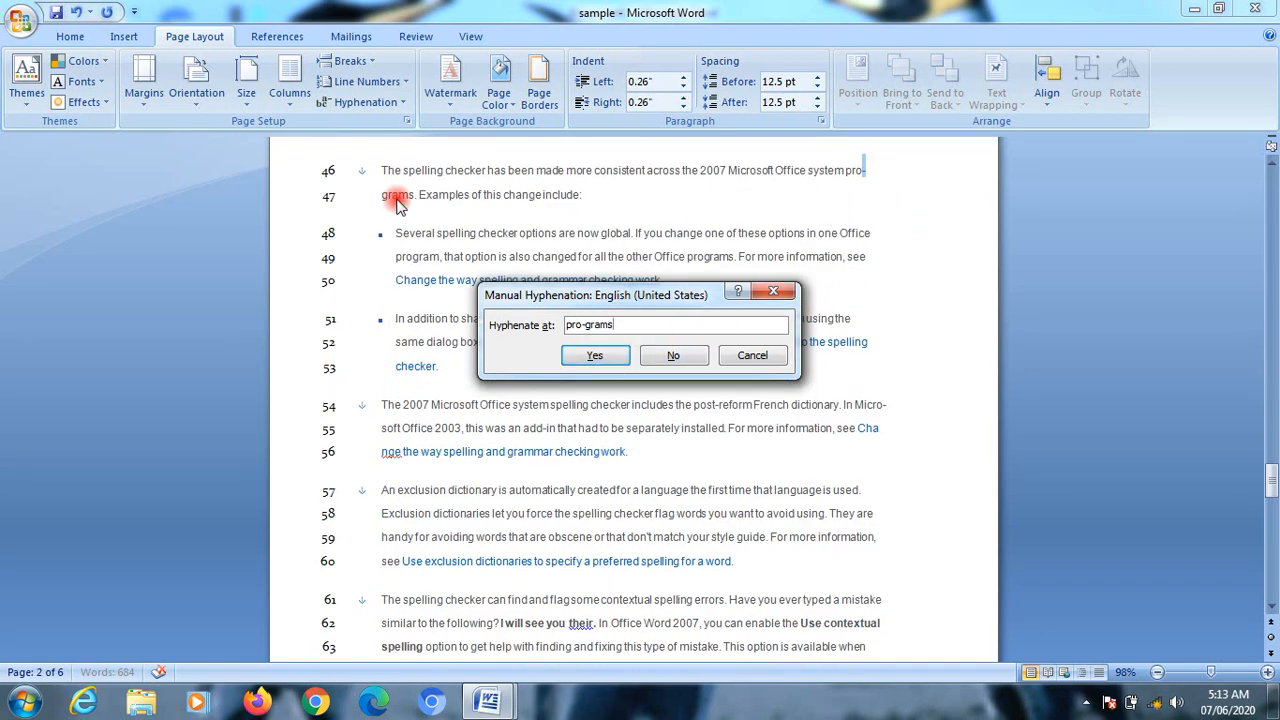
click(600, 358)
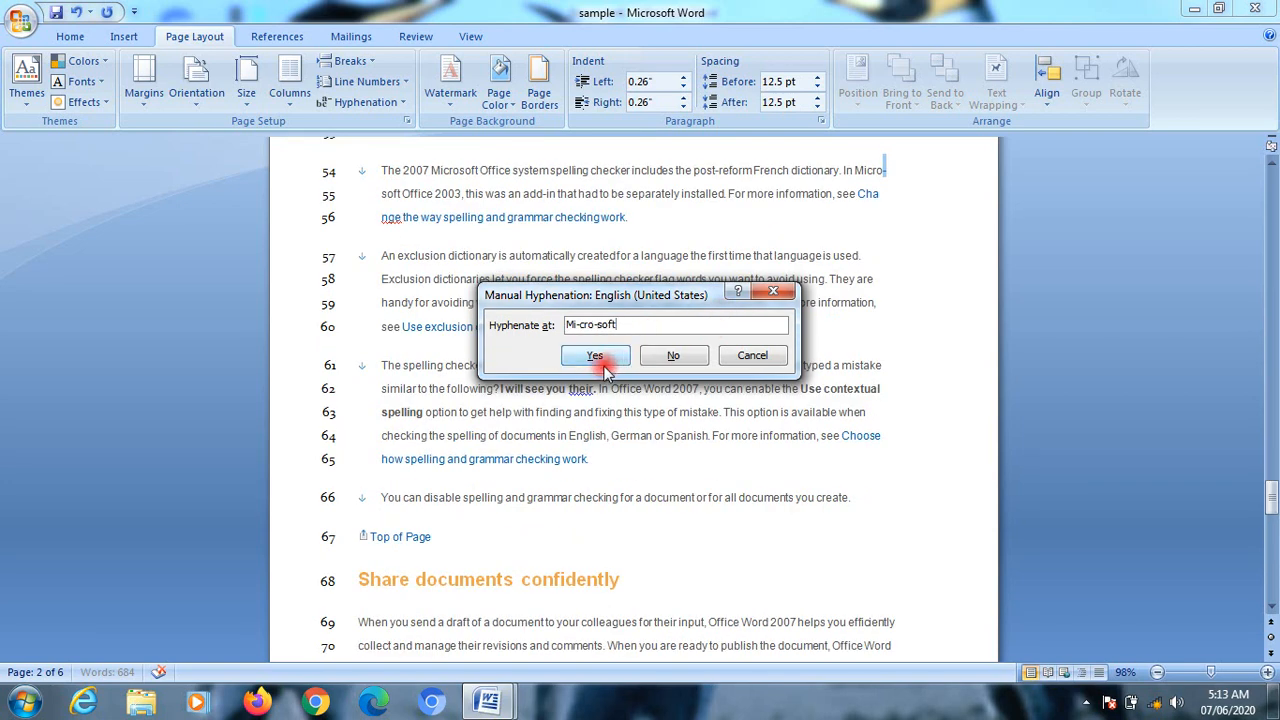
click(597, 357)
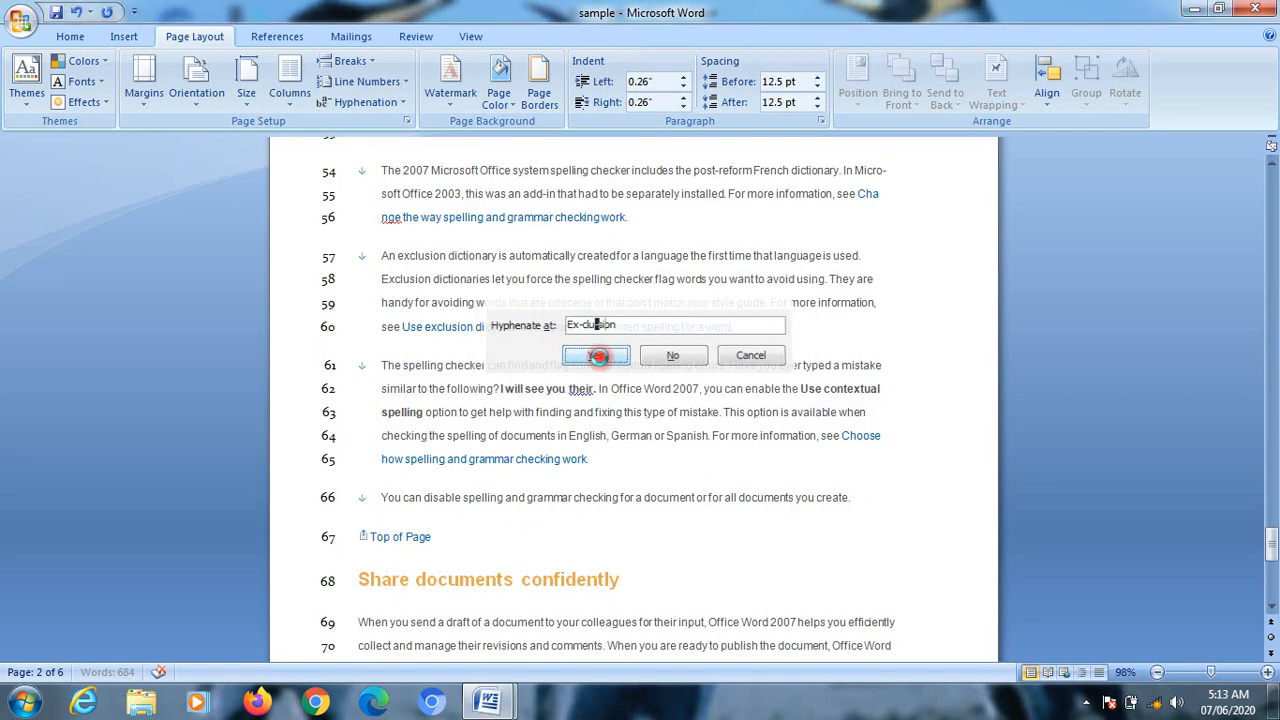
click(629, 399)
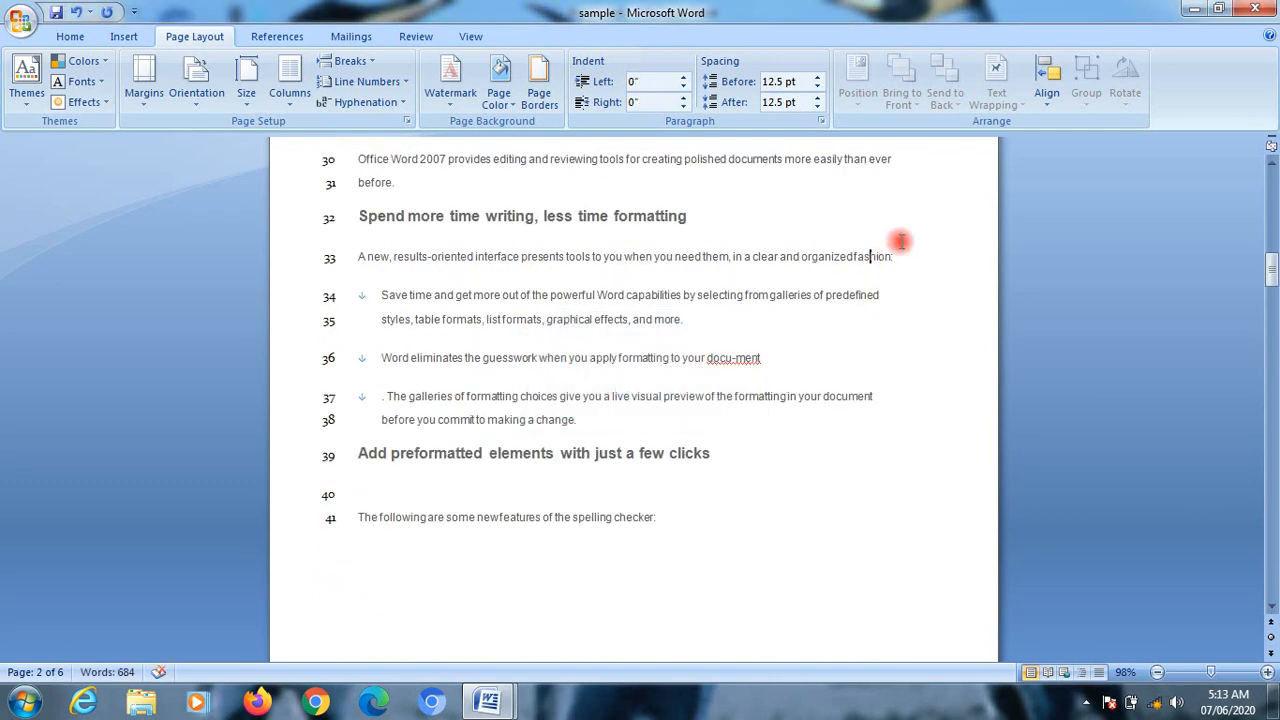
scroll(880, 296, up, 15)
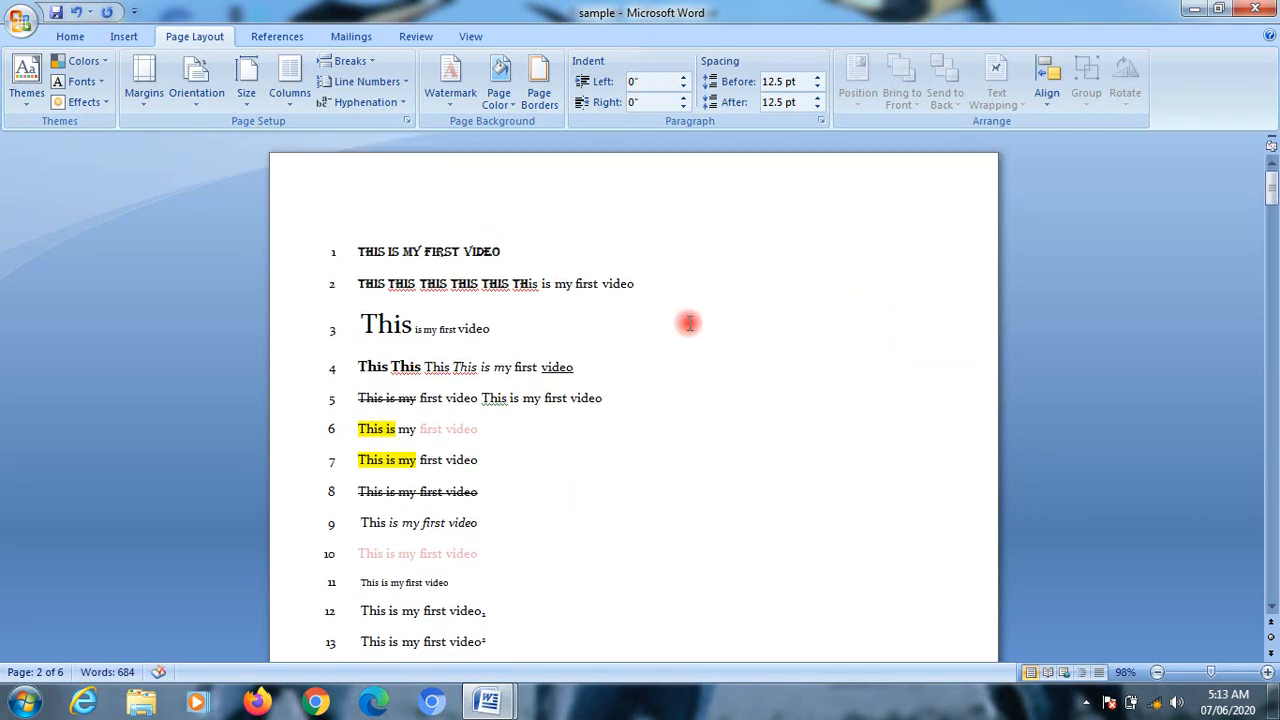
scroll(800, 360, down, 4)
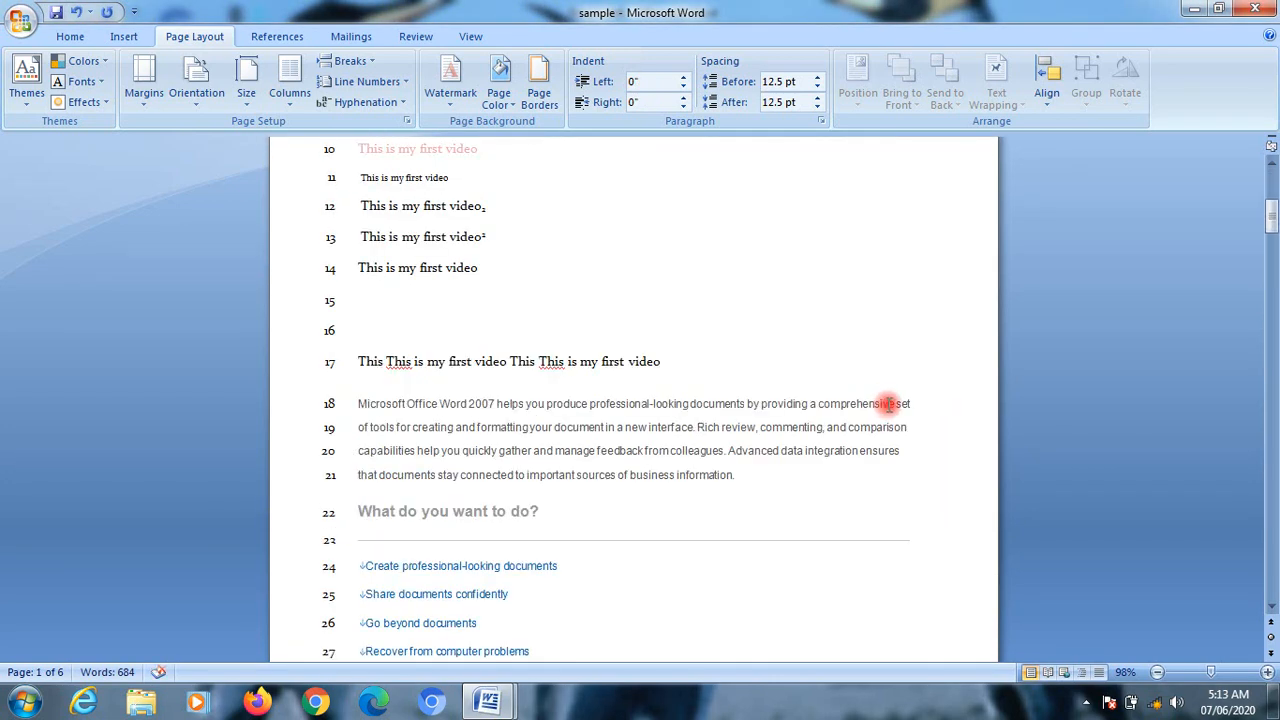
click(877, 428)
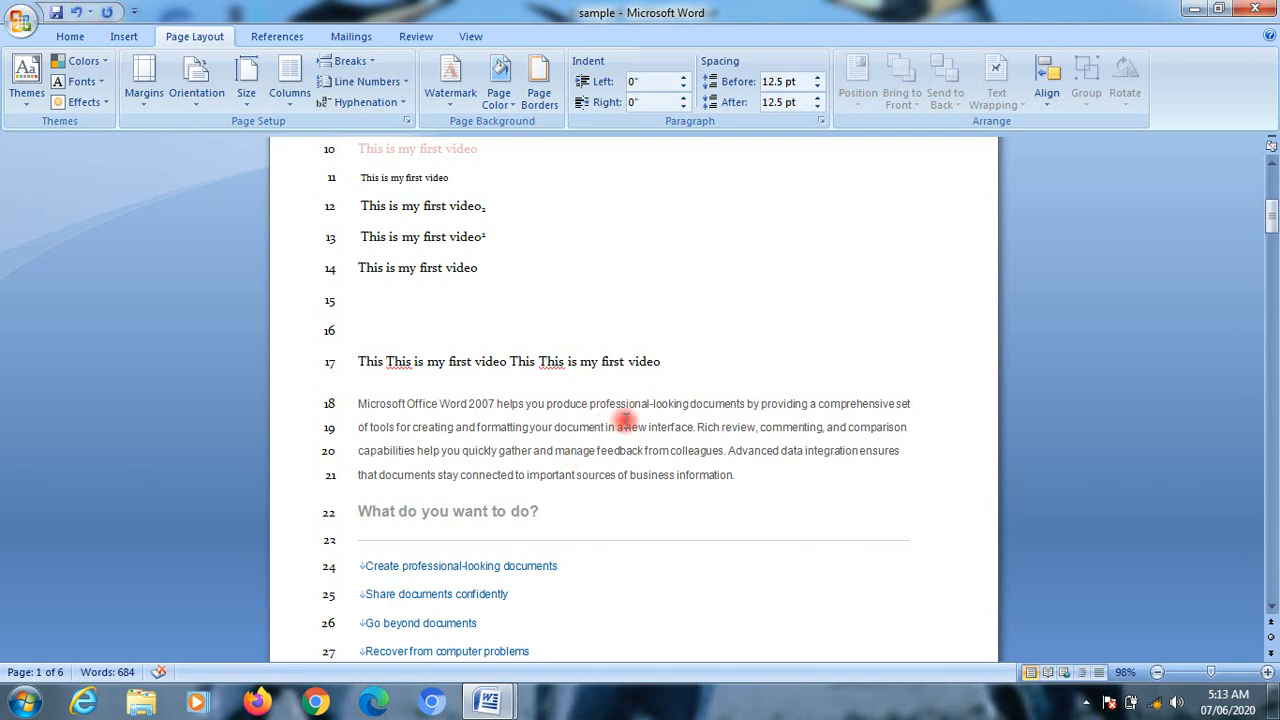
Step: Compare the margin settings in Page Setup with the preset margin choices
click(411, 123)
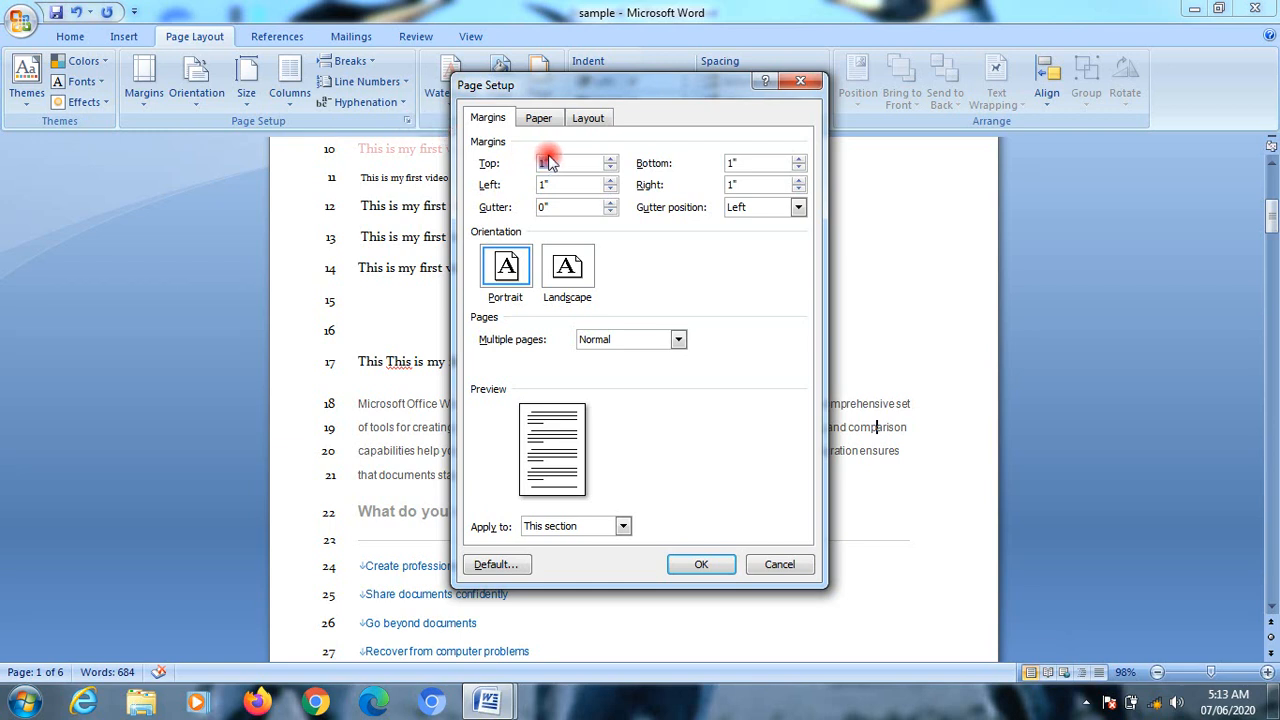
click(800, 80)
click(136, 103)
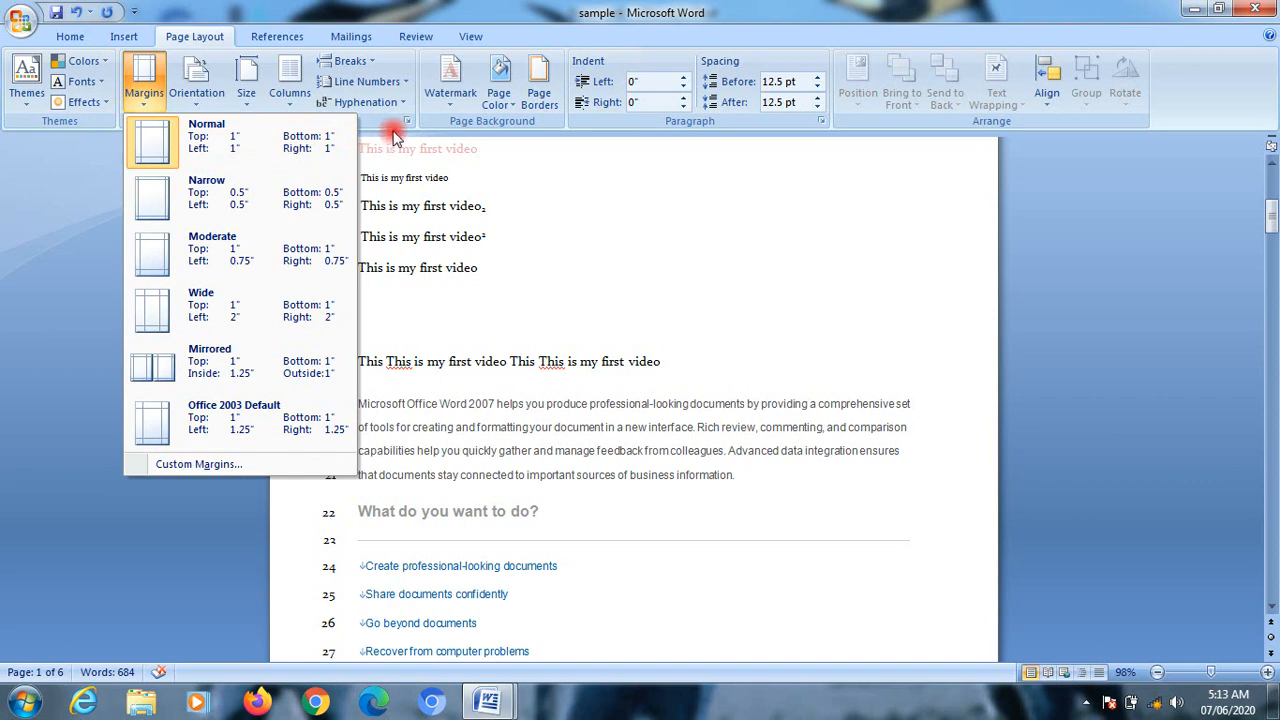
click(572, 210)
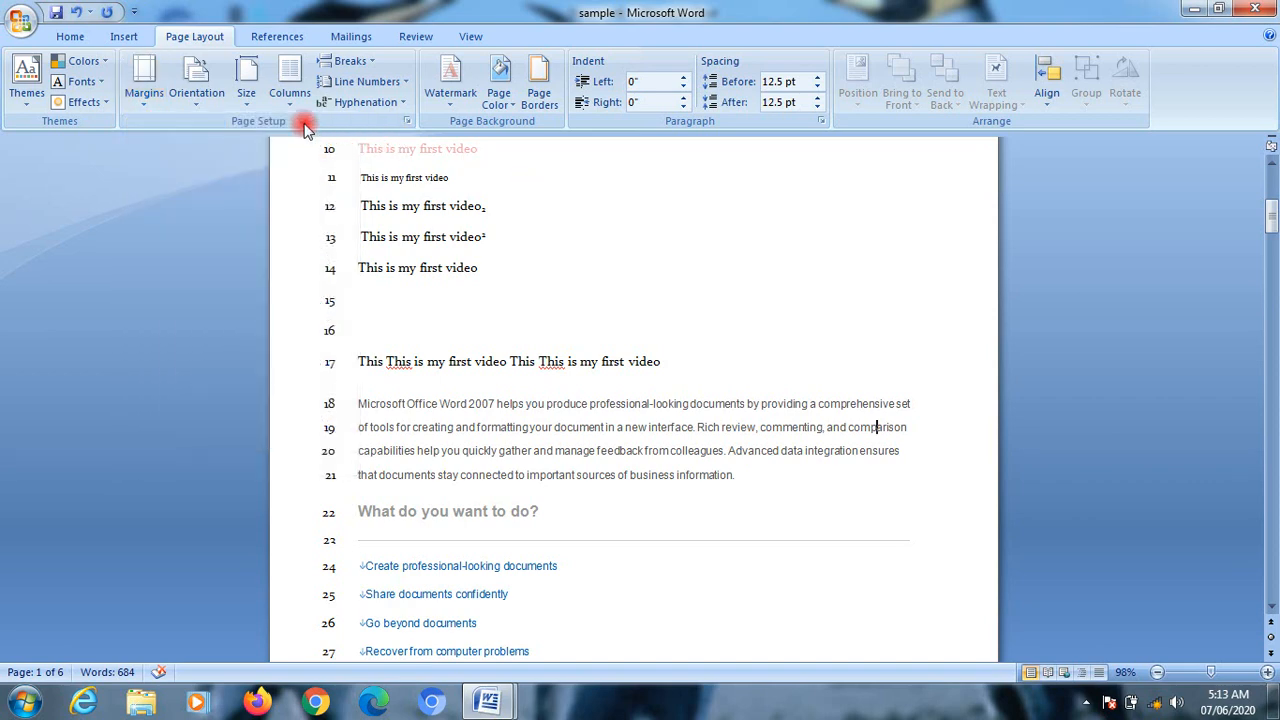
Step: Review the gutter position choices in Page Setup, then preview landscape orientation and switch back to portrait
click(407, 121)
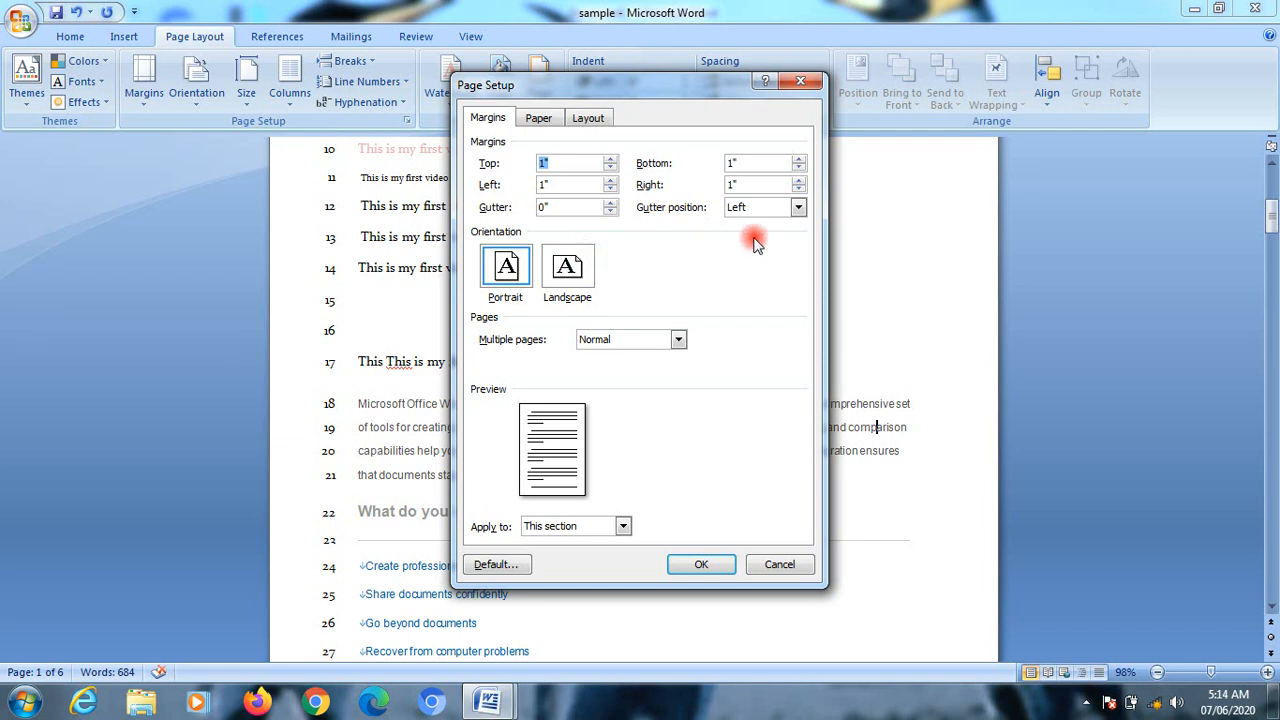
click(797, 208)
click(797, 212)
click(793, 207)
click(569, 278)
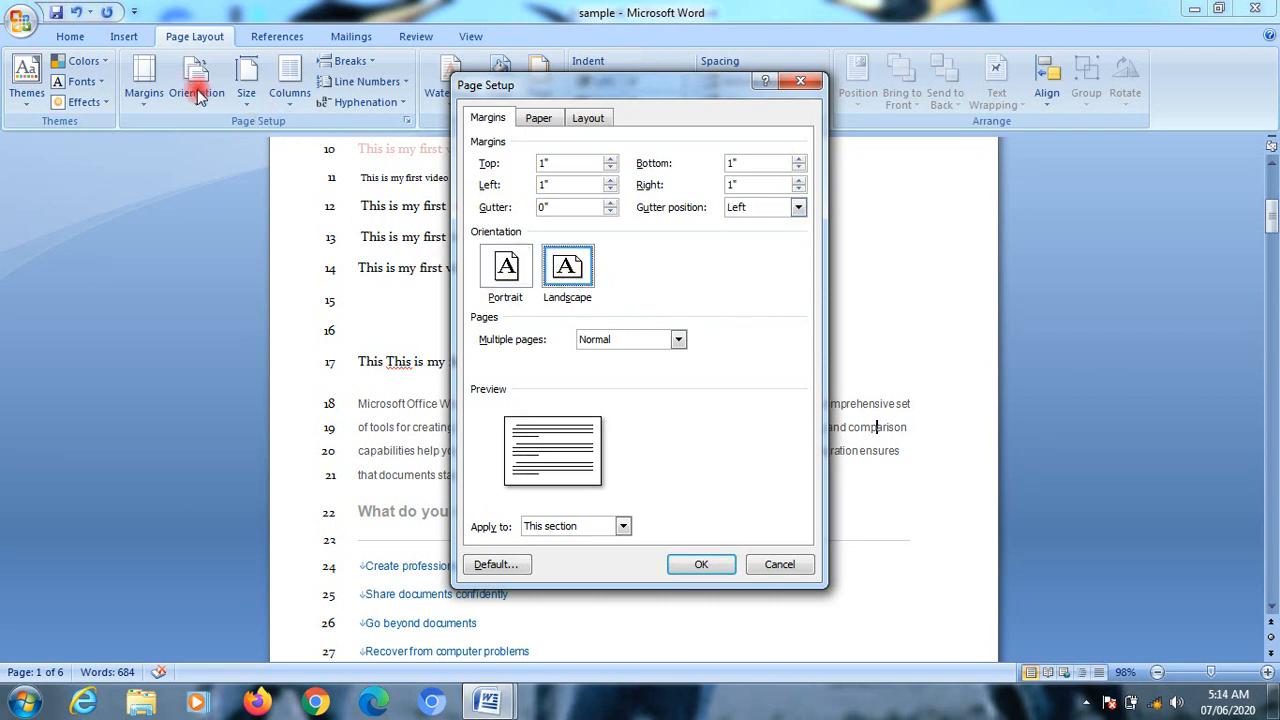
click(528, 276)
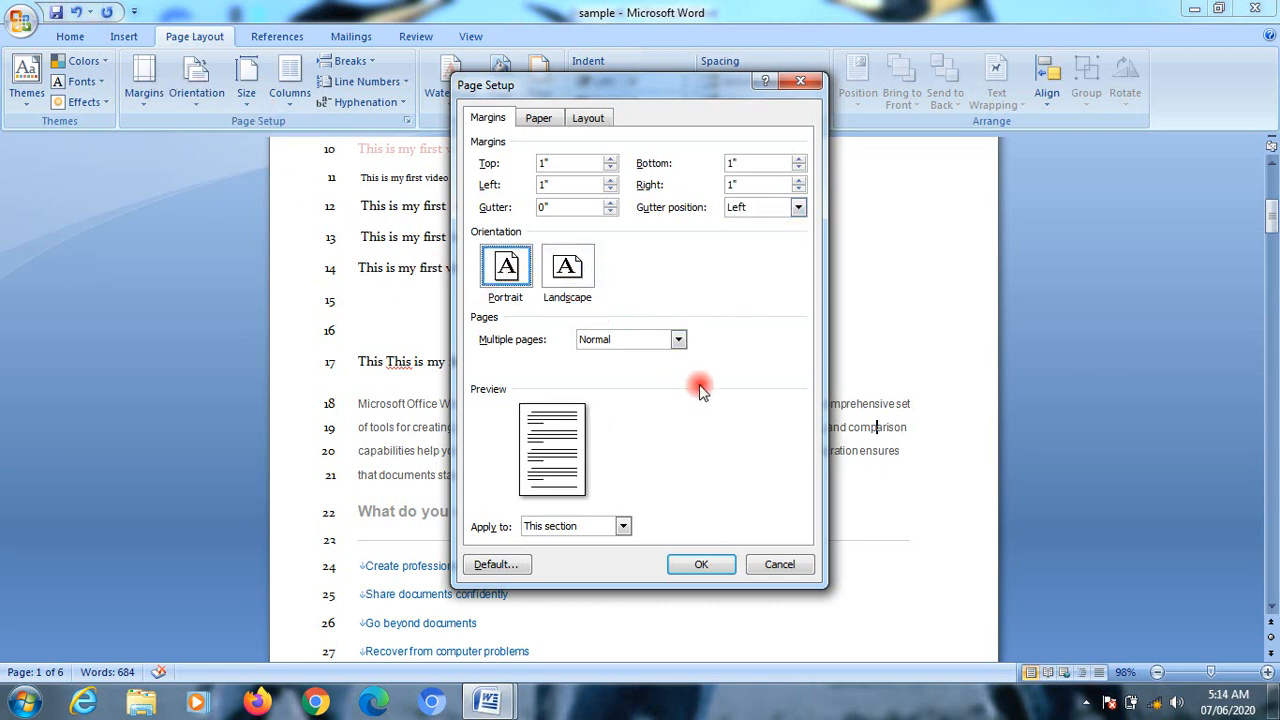
Step: Review the multiple pages choices in Page Setup and preview 2 pages per sheet
click(679, 339)
click(664, 384)
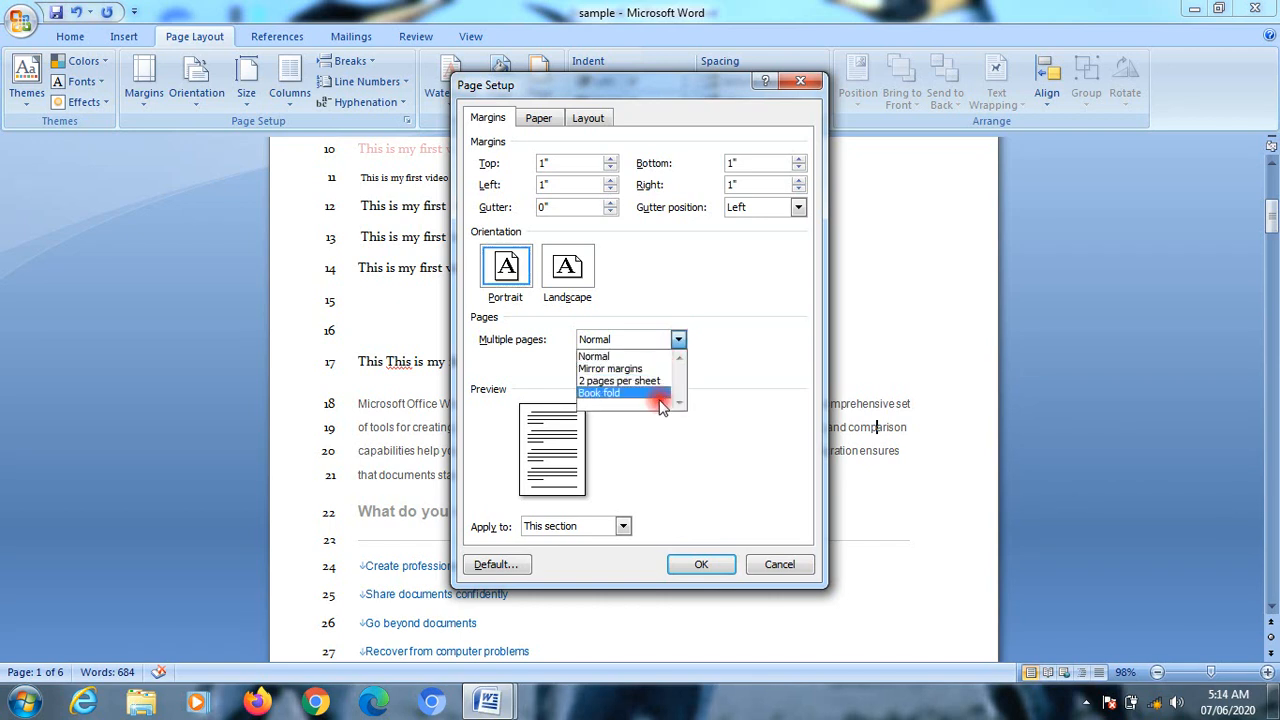
click(679, 341)
click(740, 283)
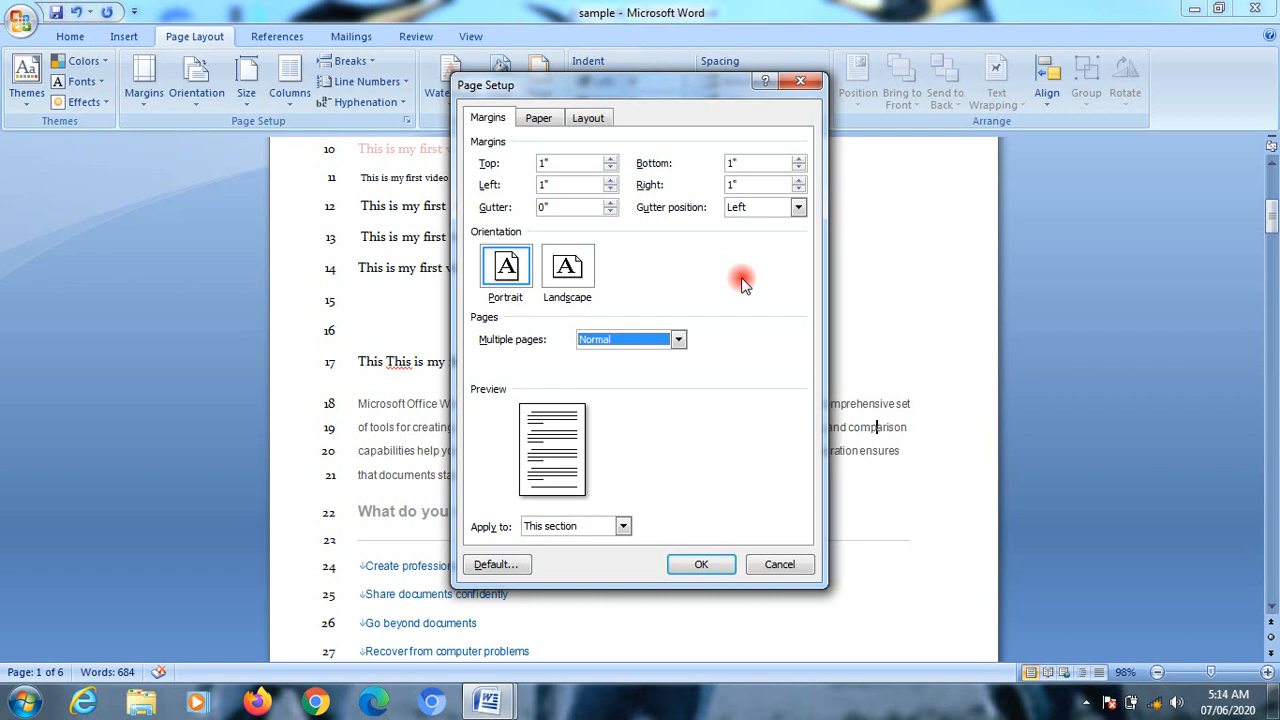
click(646, 346)
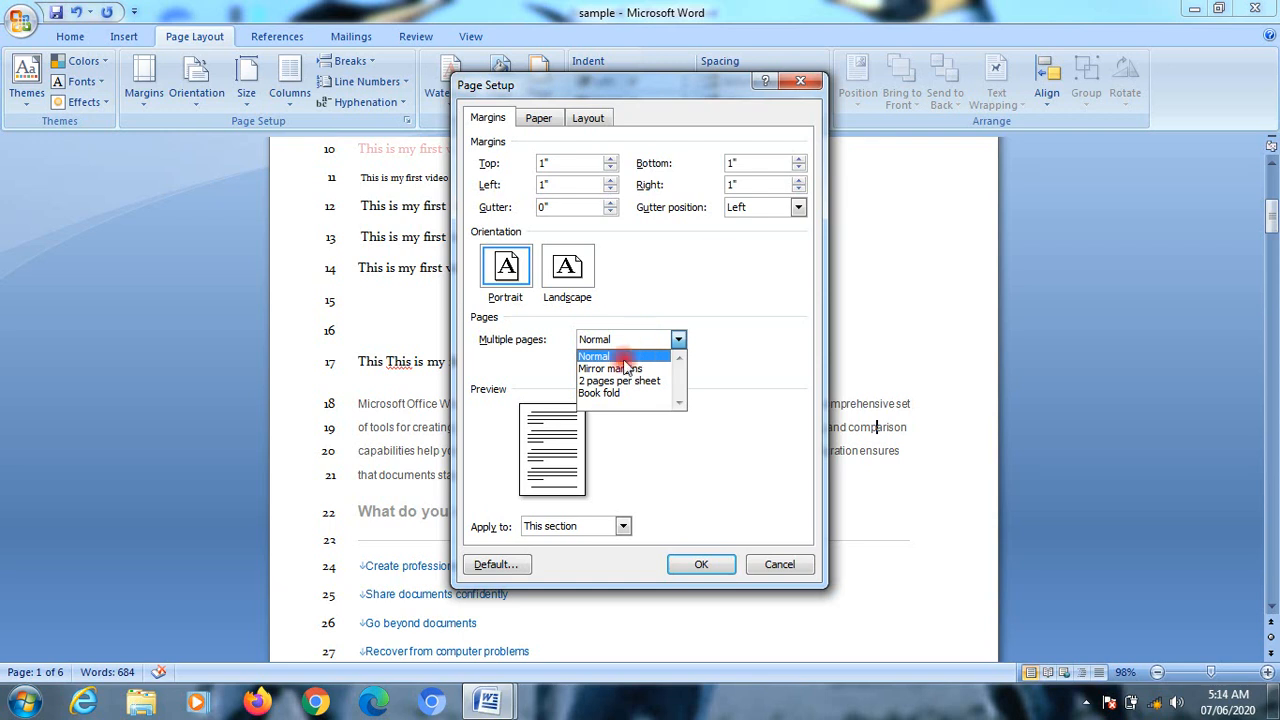
click(625, 381)
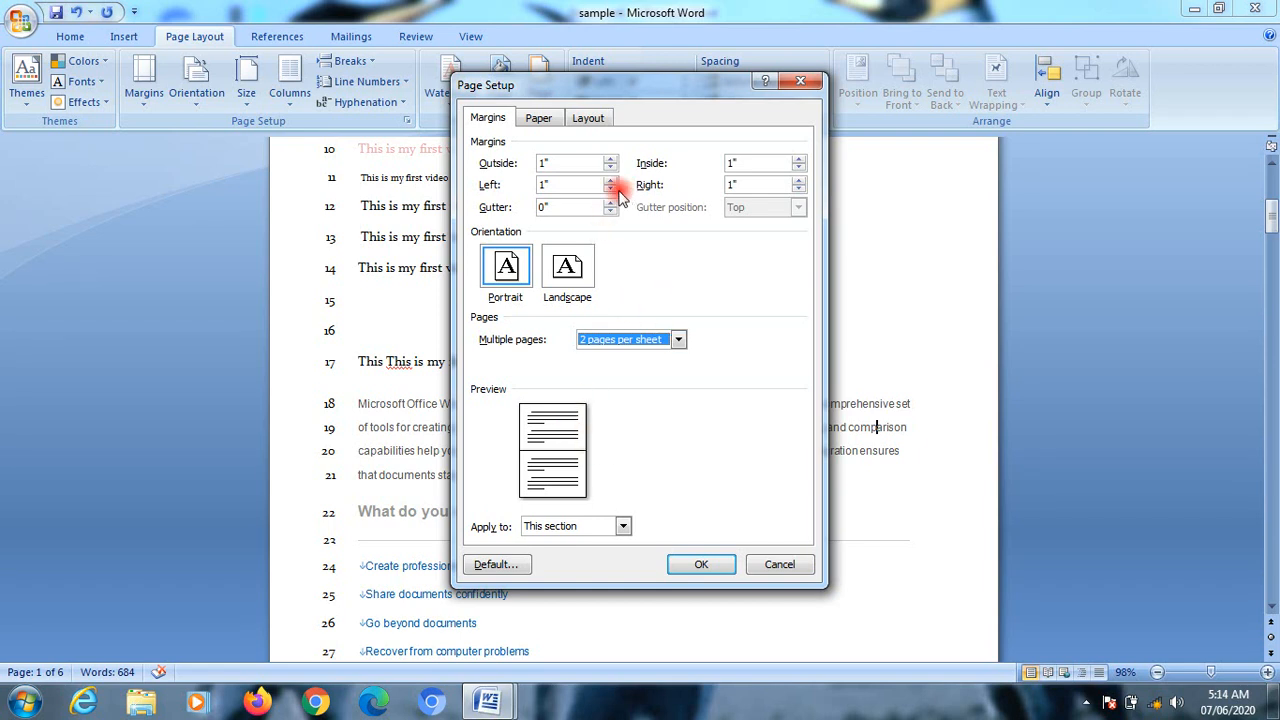
Step: Examine the available paper sizes and the width and height settings in Page Setup
click(539, 119)
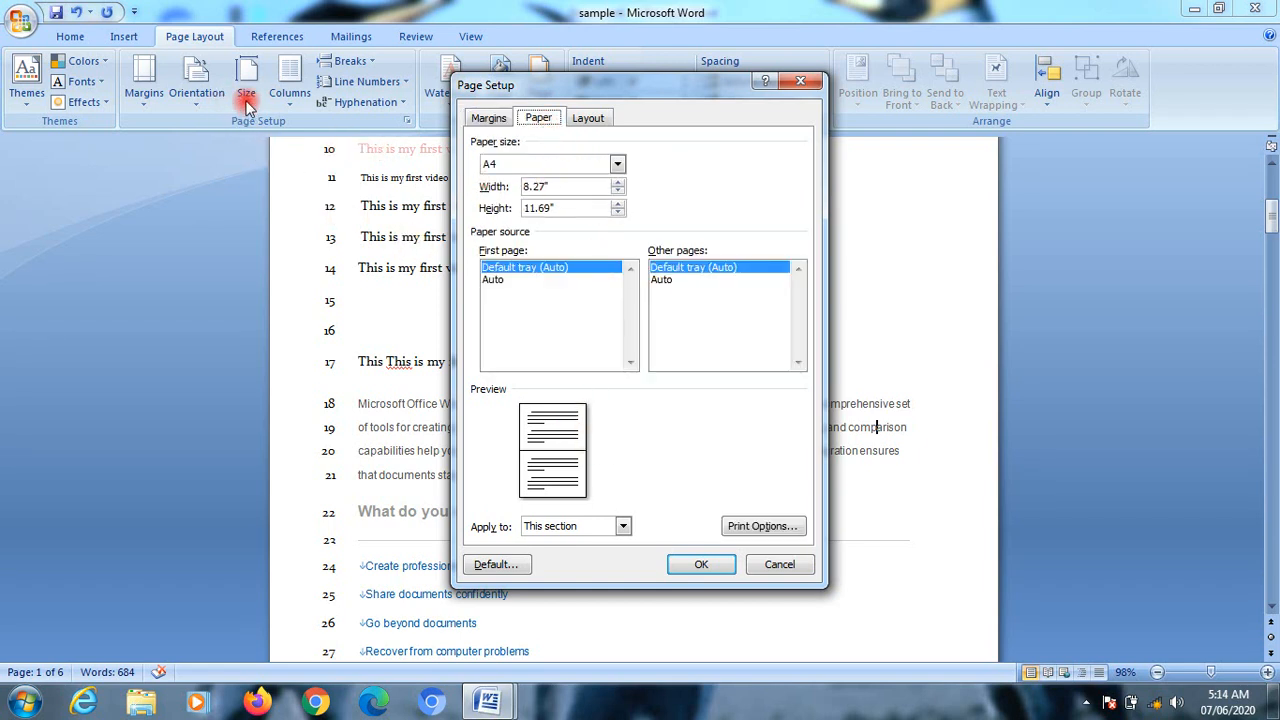
click(617, 164)
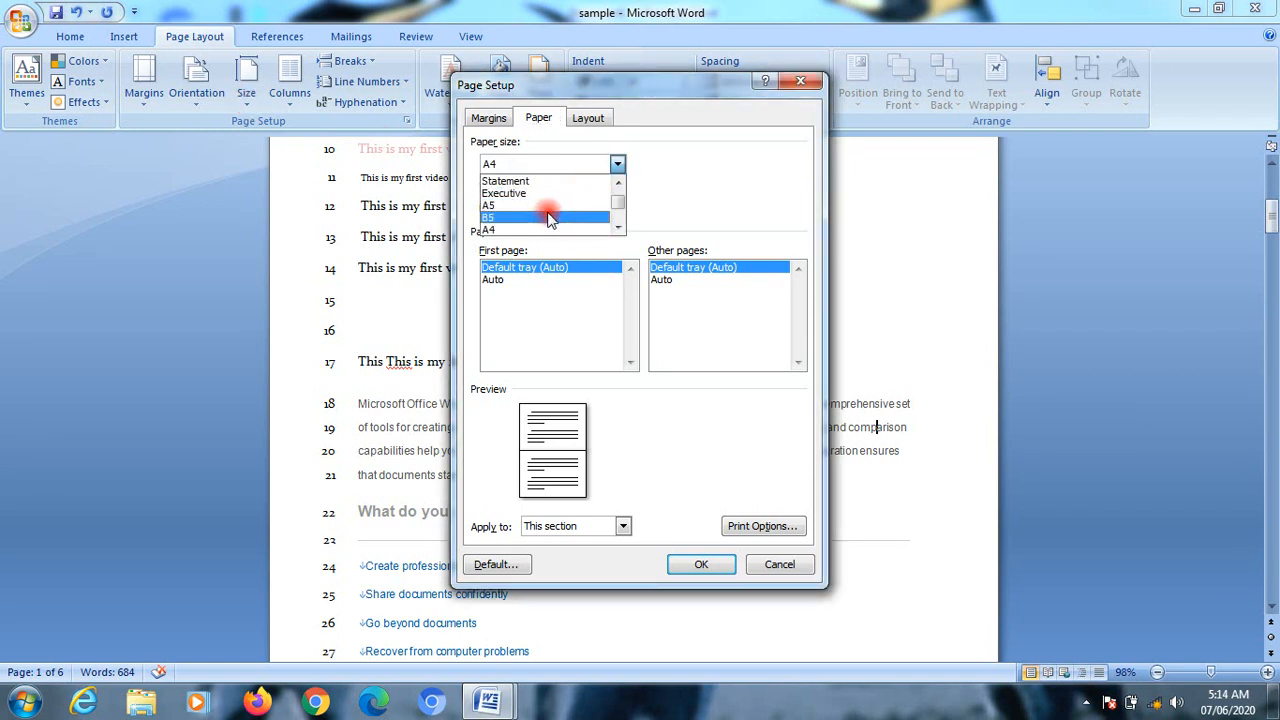
click(677, 163)
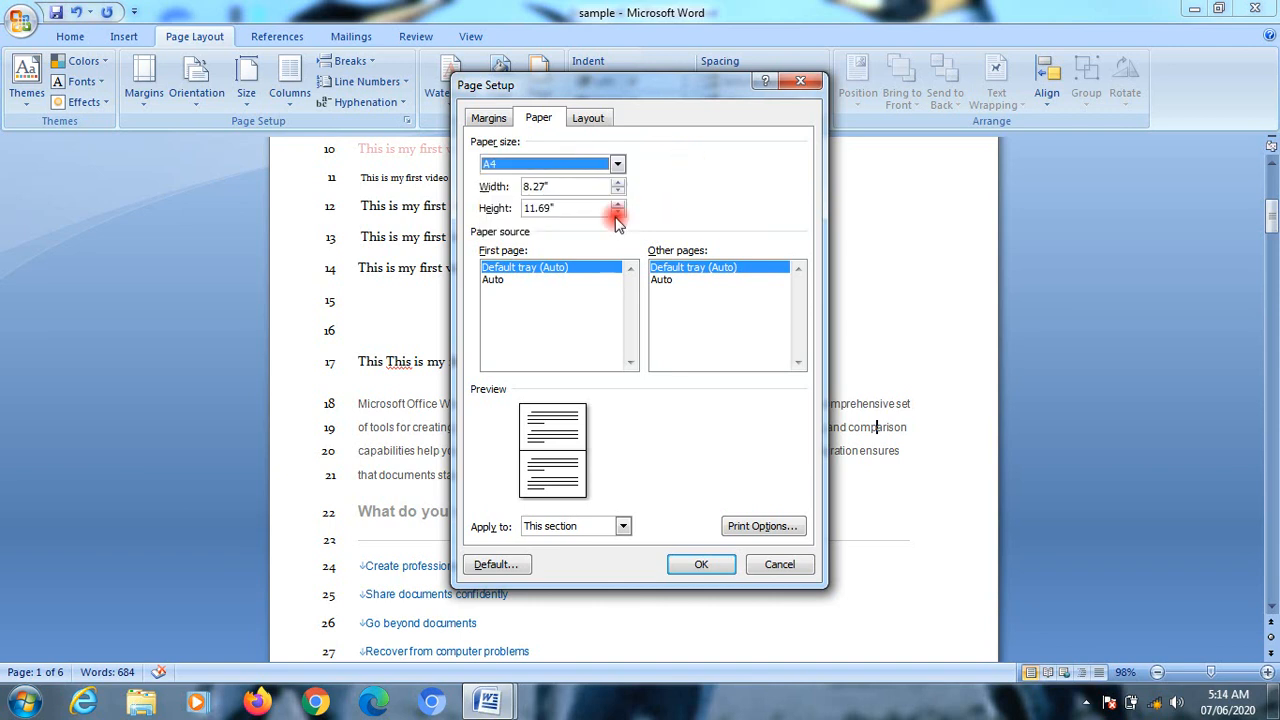
click(565, 186)
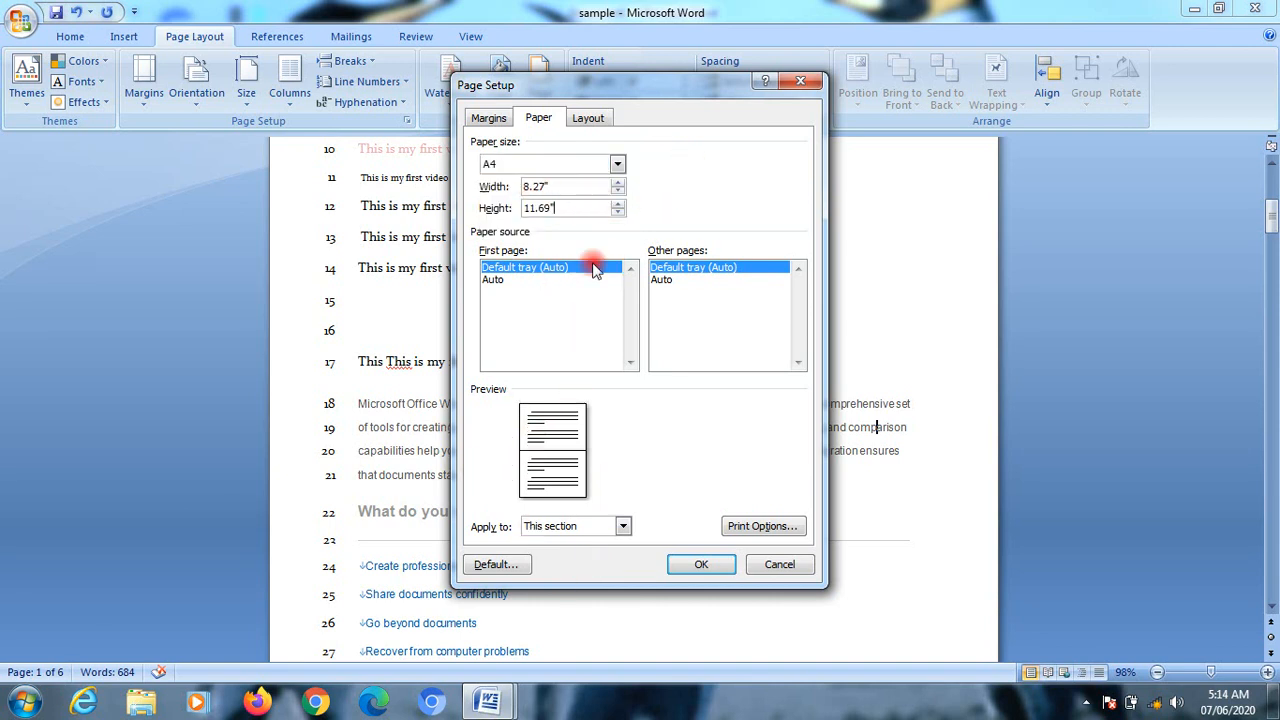
Step: Review the section start and vertical alignment choices, try different odd and even headers and footers, and discard the Page Setup changes
click(608, 118)
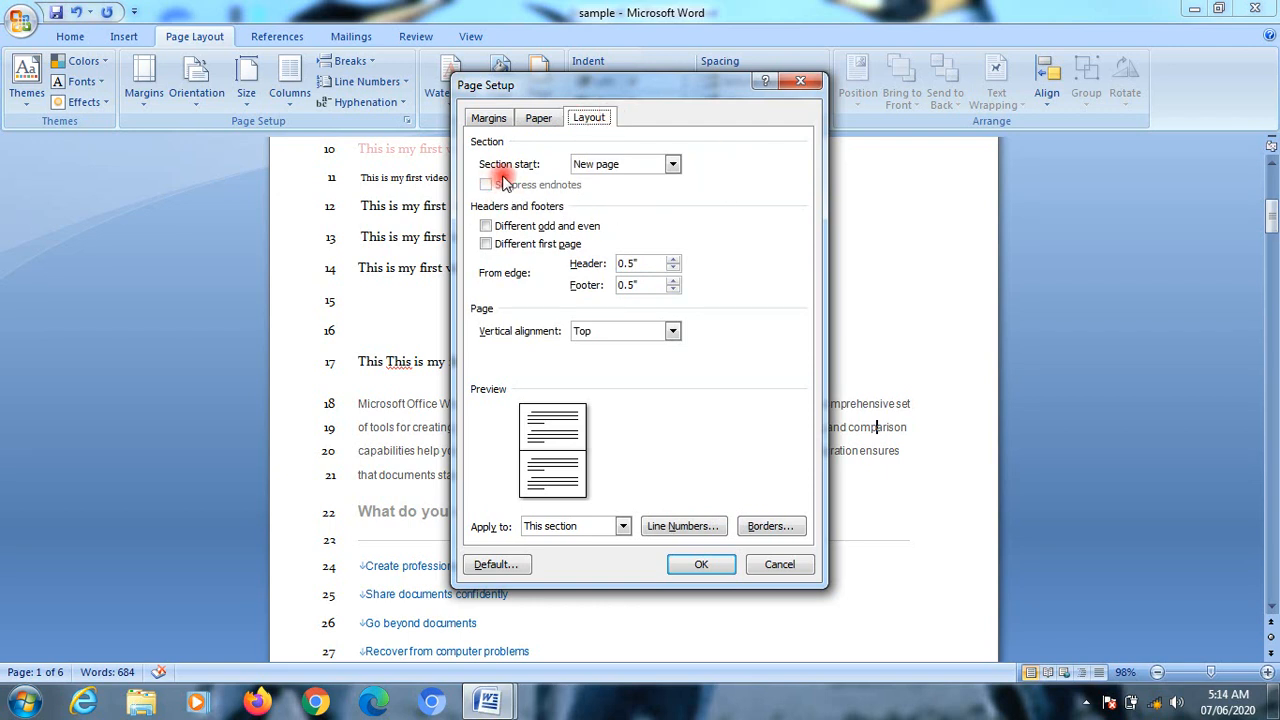
click(652, 166)
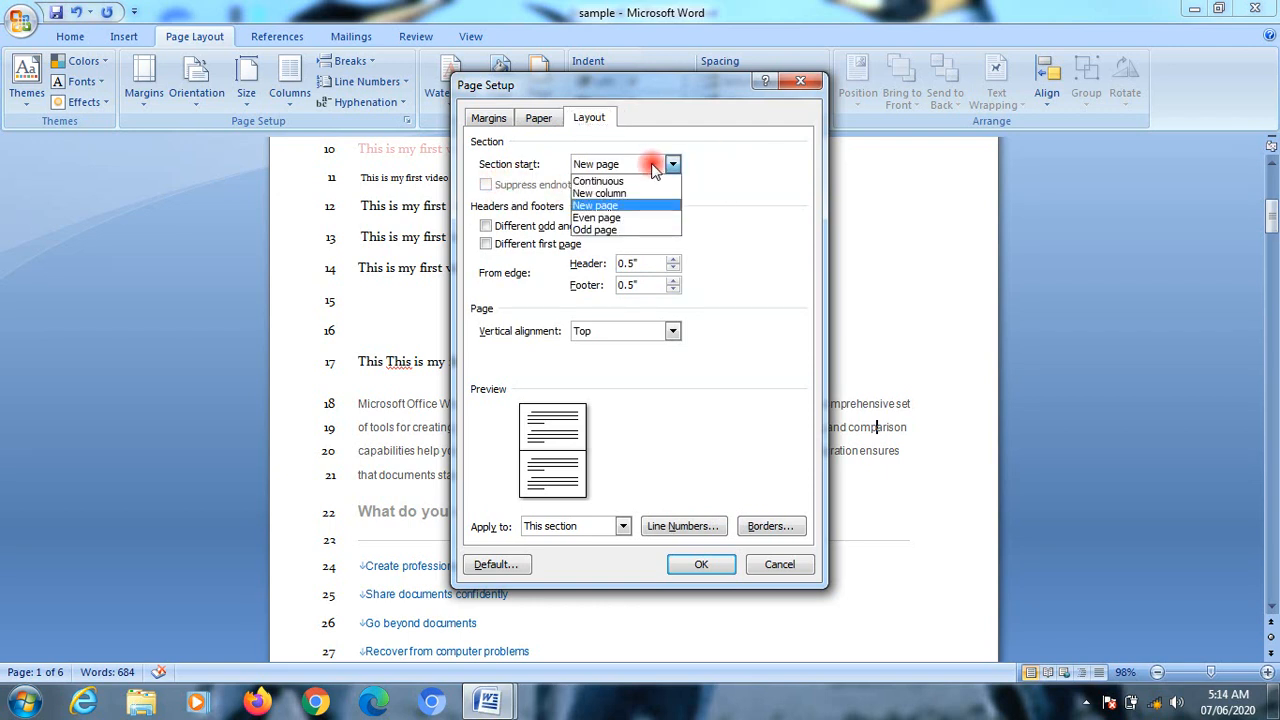
click(652, 166)
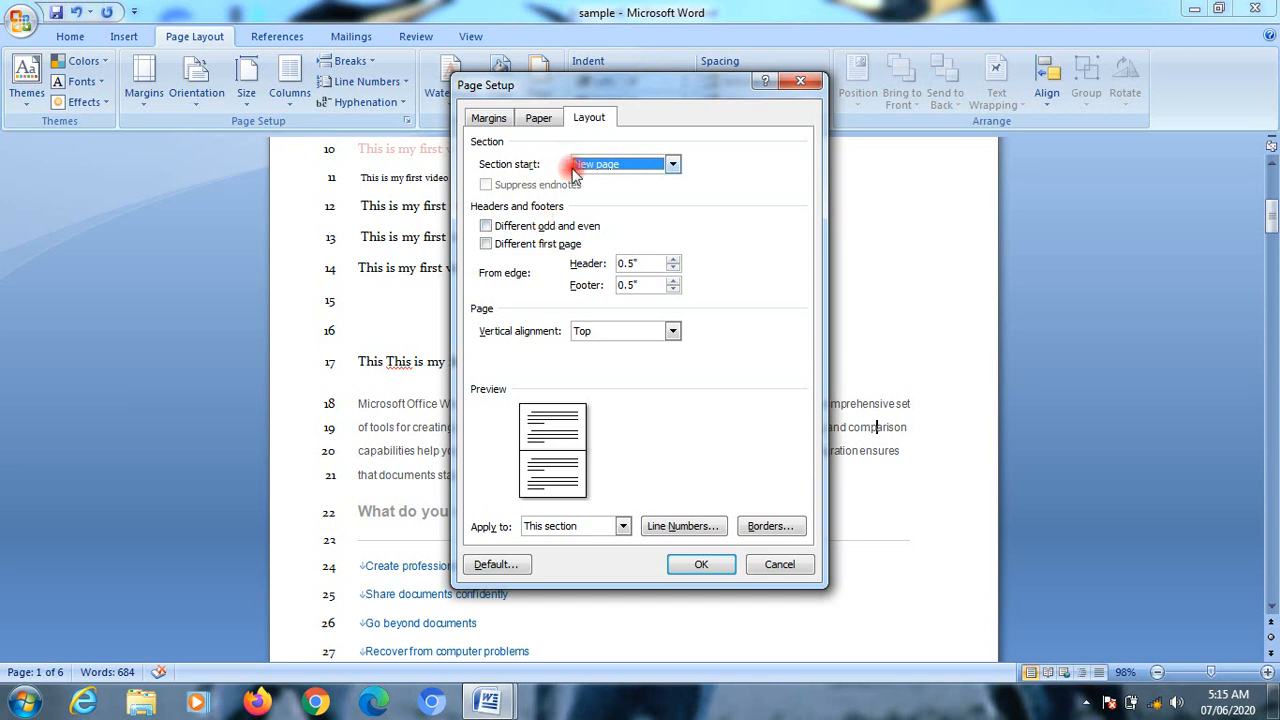
click(515, 232)
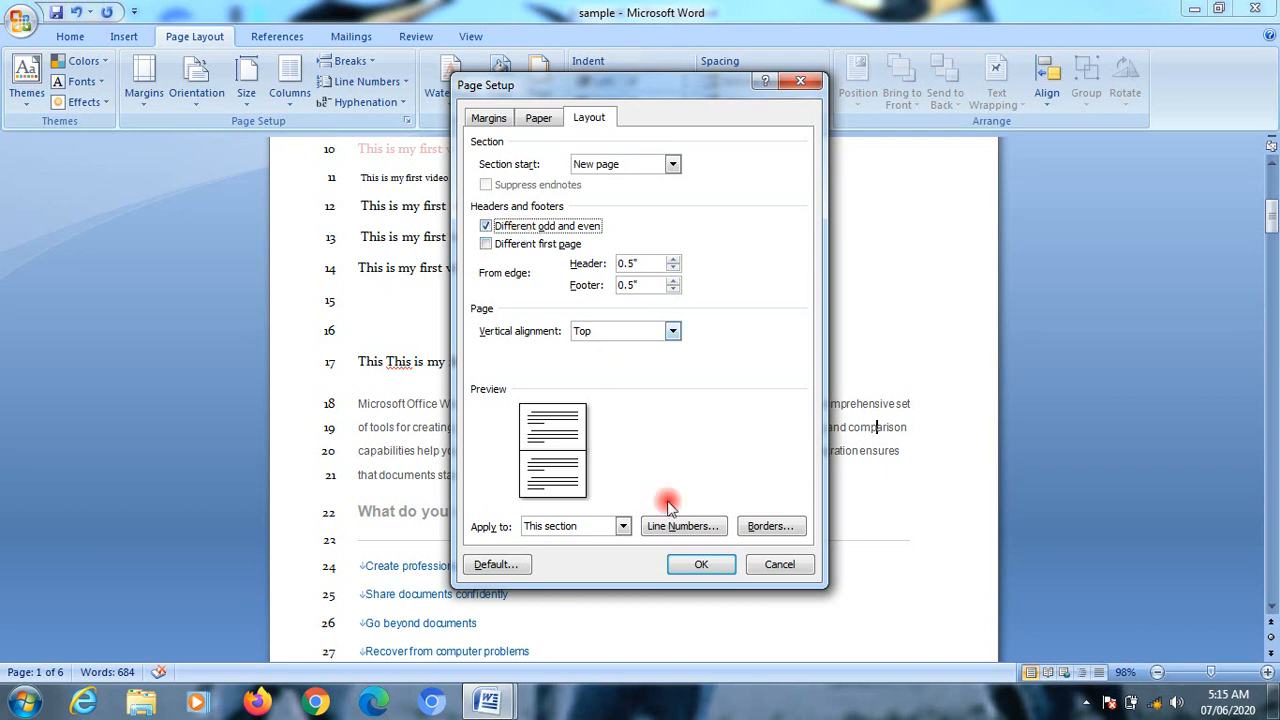
click(586, 333)
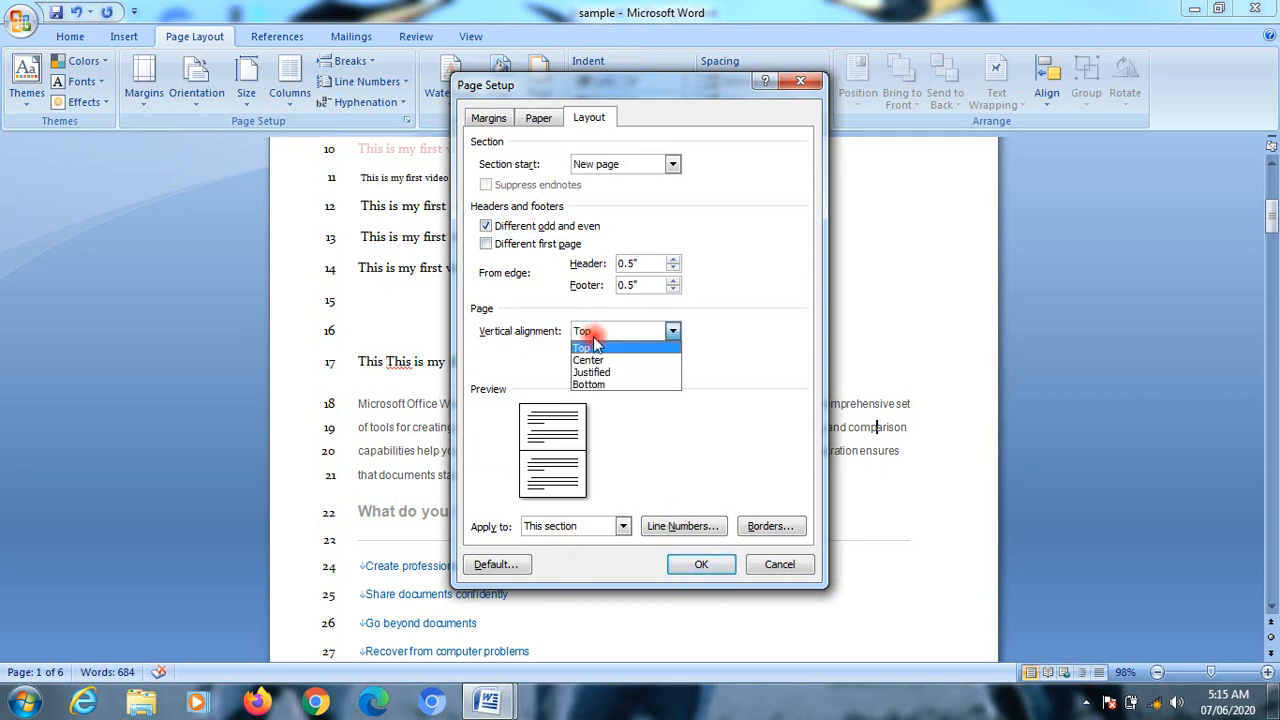
click(810, 570)
click(795, 565)
Step: Select the "Microsoft Office Word 2007" paragraph through "What do you want to do?" and apply different odd and even headers and footers
drag(296, 410, 737, 509)
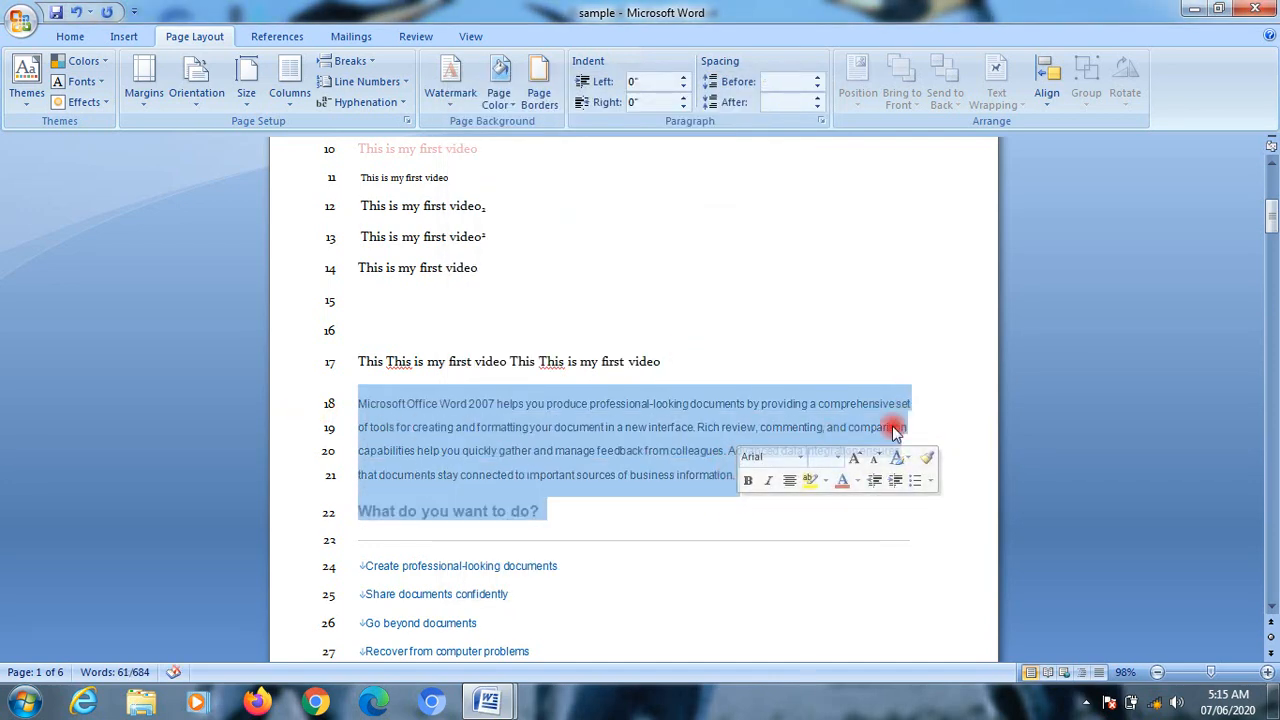
click(409, 125)
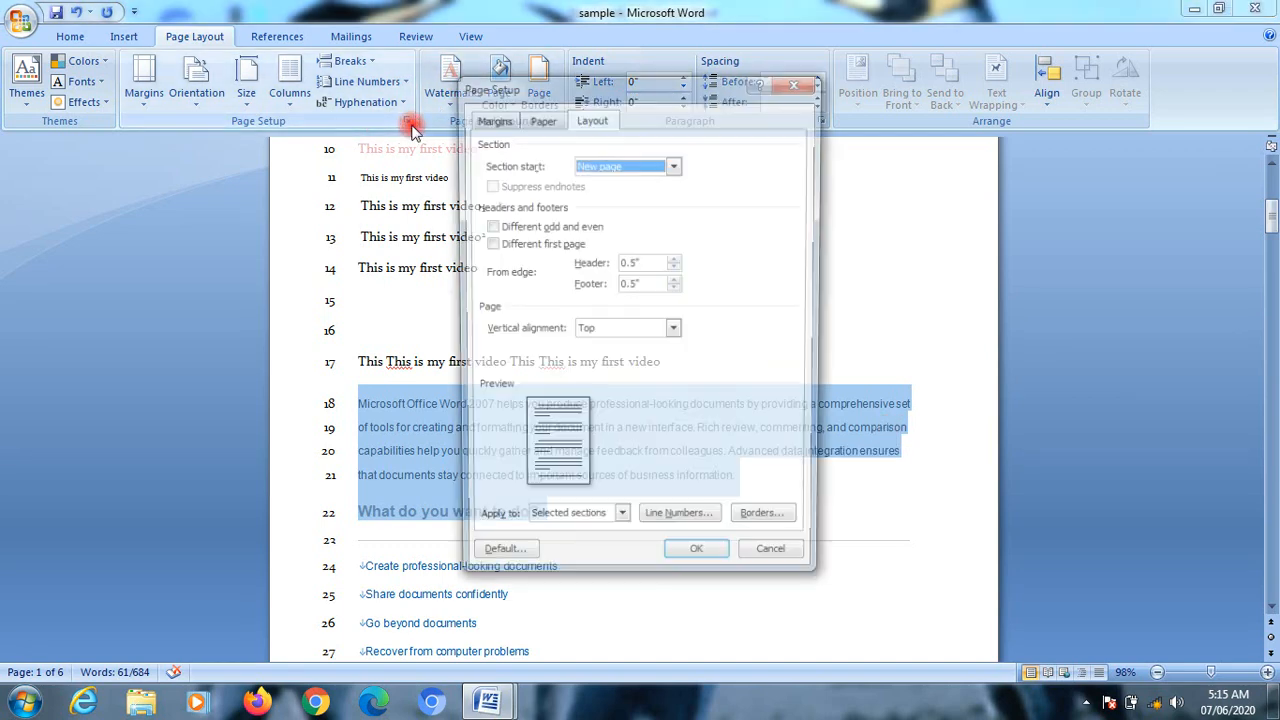
click(525, 230)
click(690, 564)
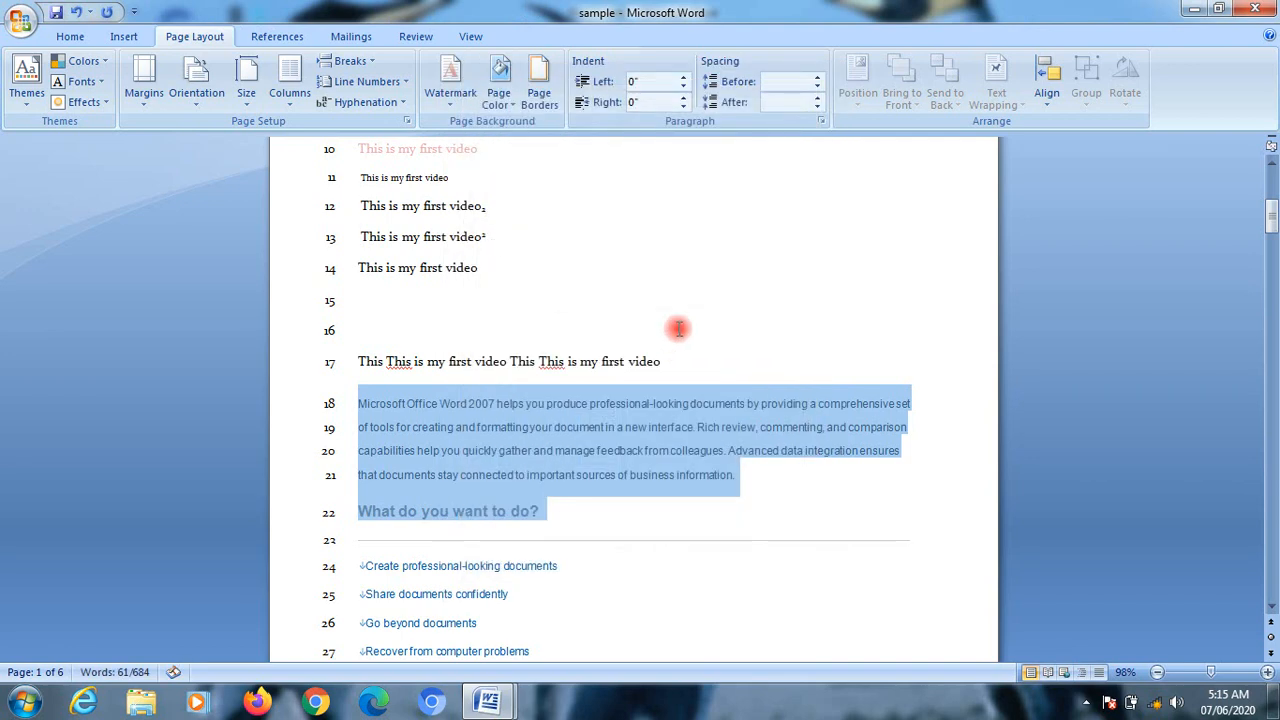
Step: Insert the built-in Annual header as the first page's odd page header and select its document title placeholder
scroll(678, 328, up, 6)
double_click(489, 177)
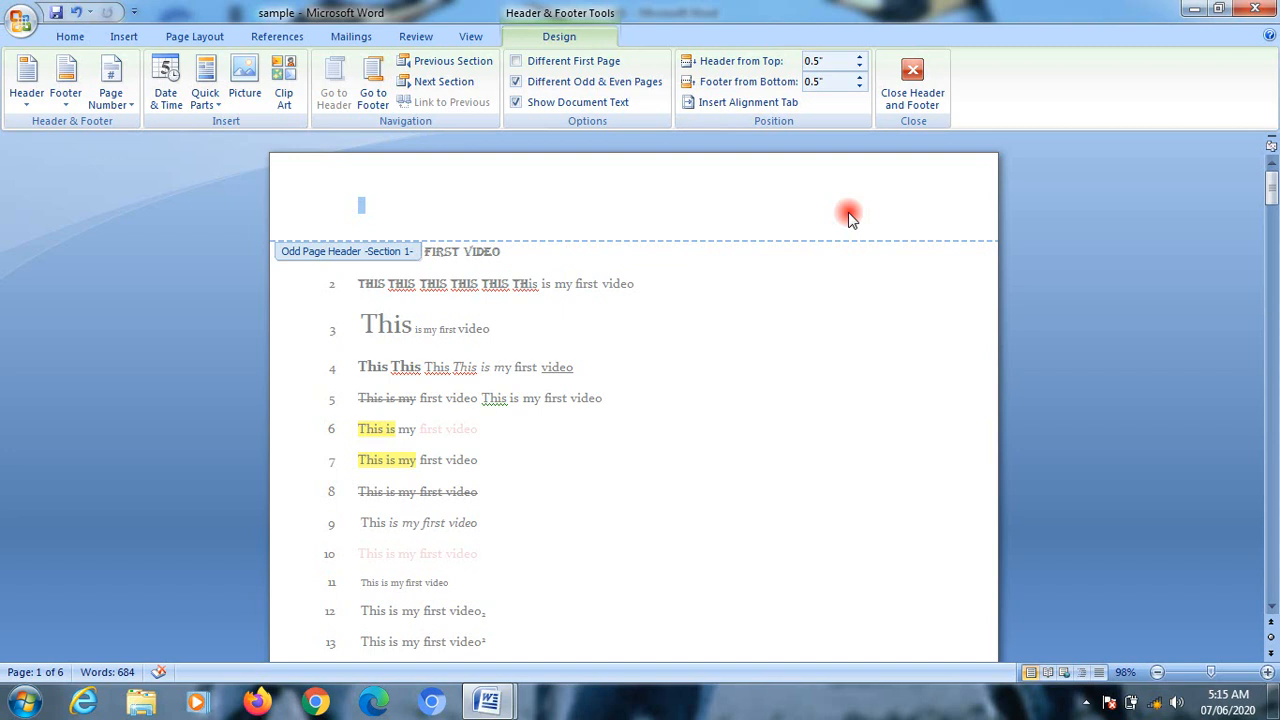
click(20, 100)
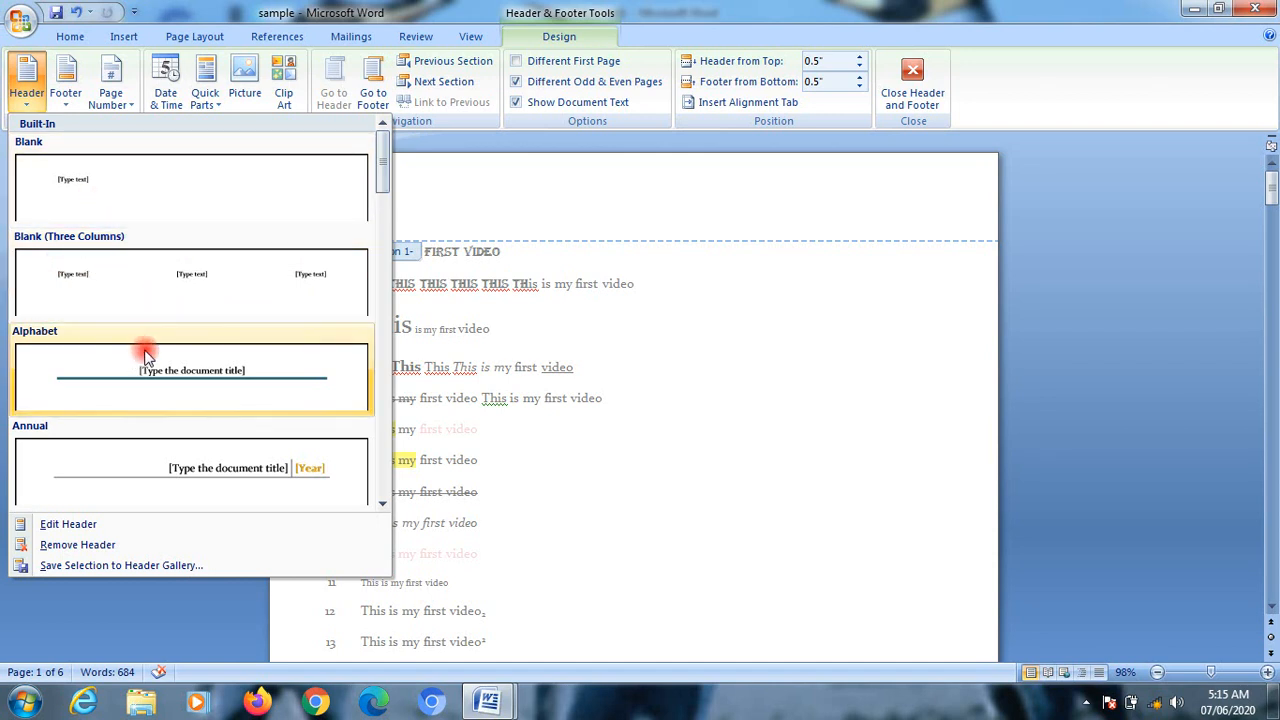
click(226, 478)
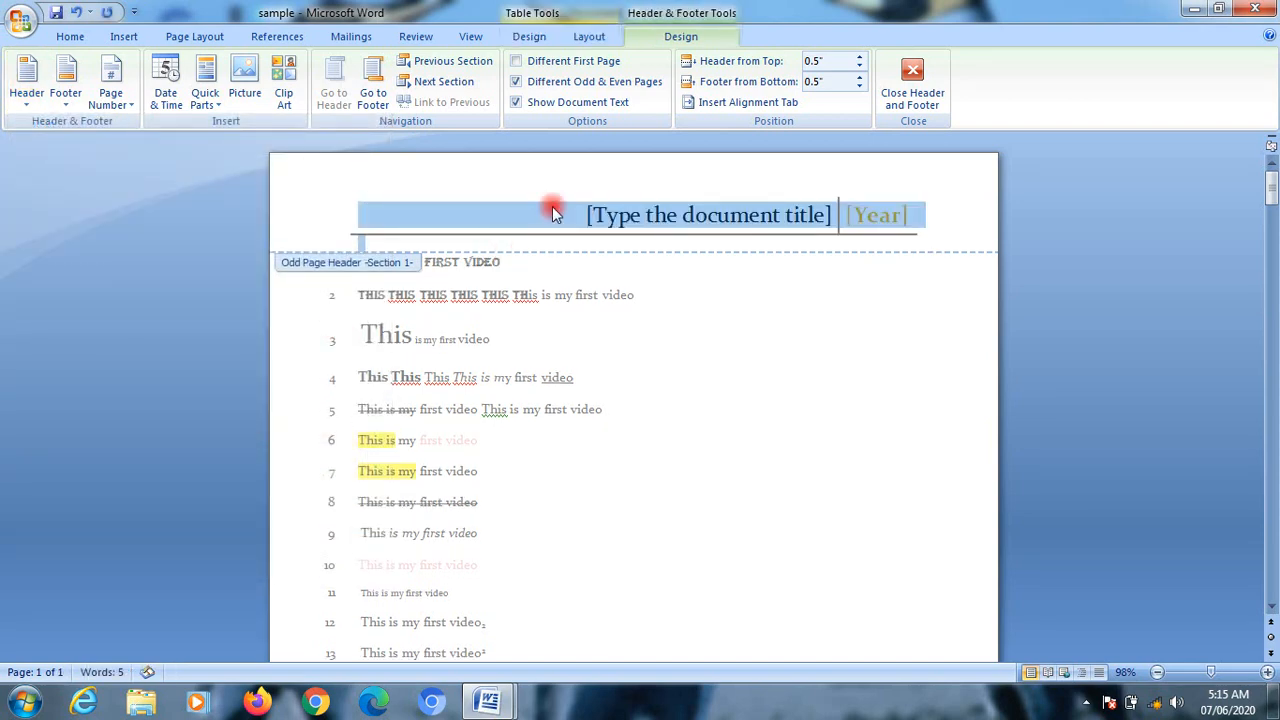
click(740, 222)
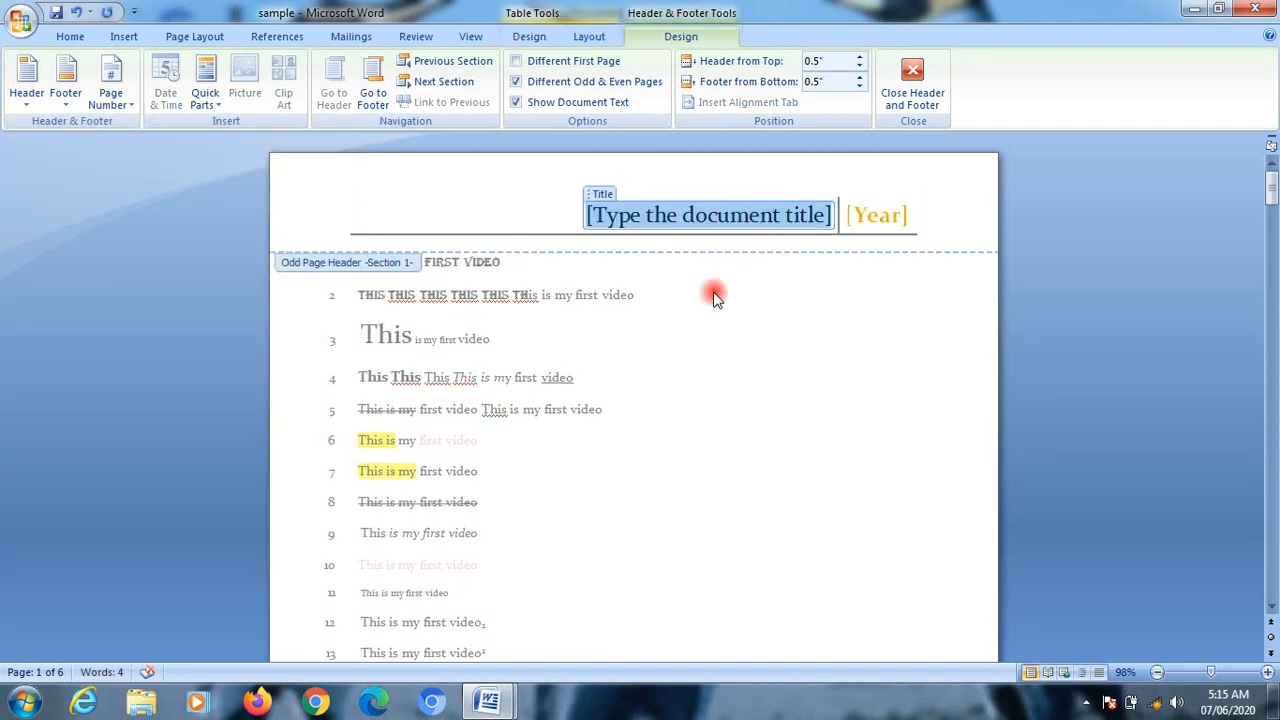
Step: Turn different odd and even pages off and back on while comparing the headers on the document's pages
scroll(715, 421, down, 10)
click(663, 346)
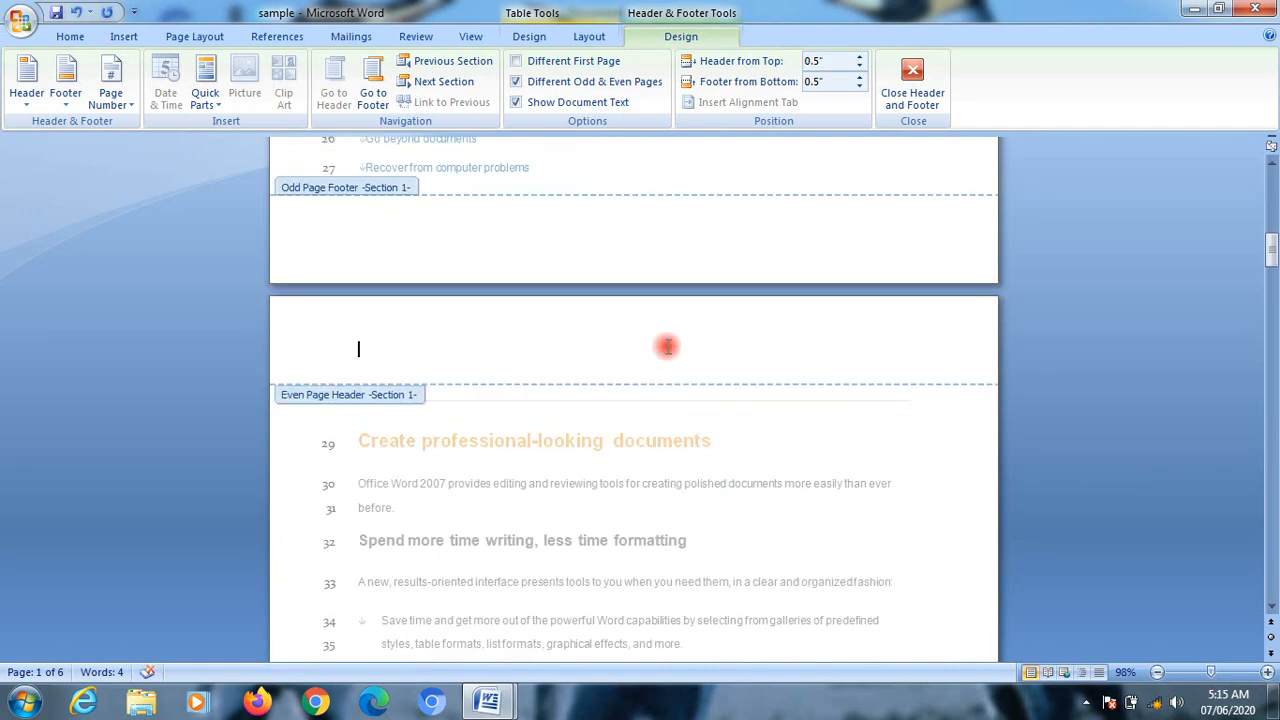
scroll(717, 337, up, 10)
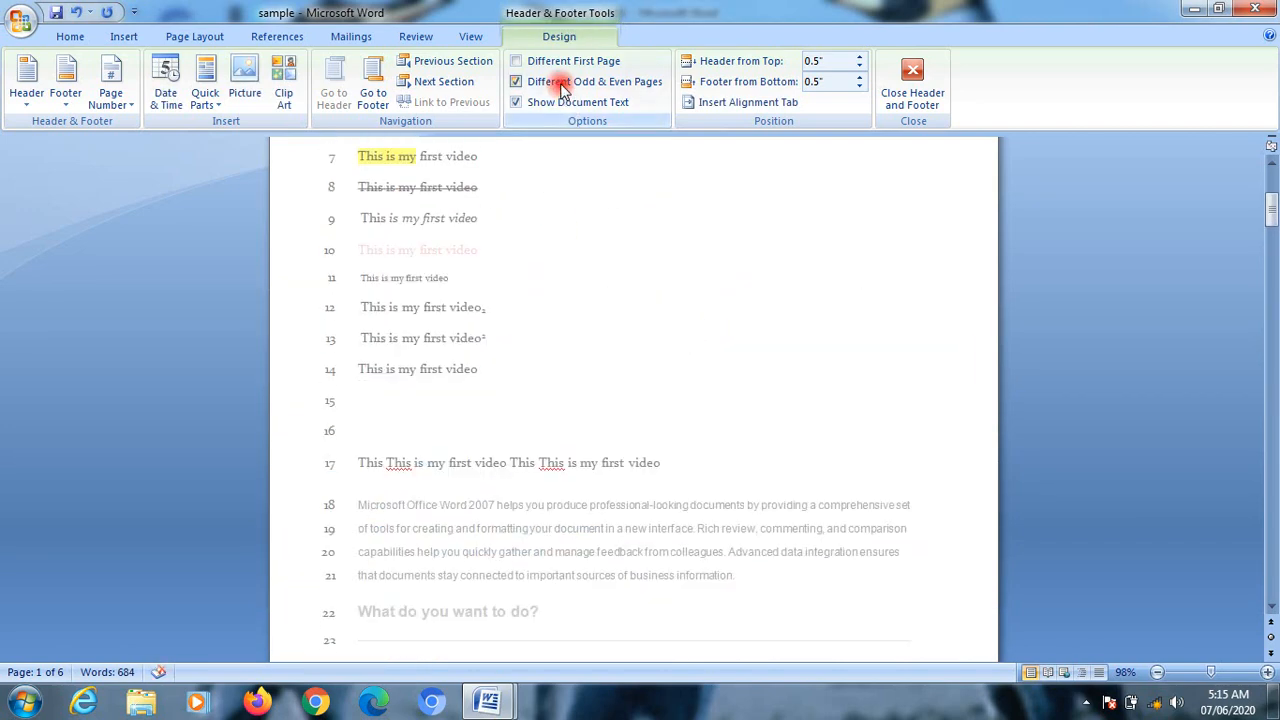
click(517, 81)
scroll(720, 354, down, 8)
scroll(720, 354, down, 20)
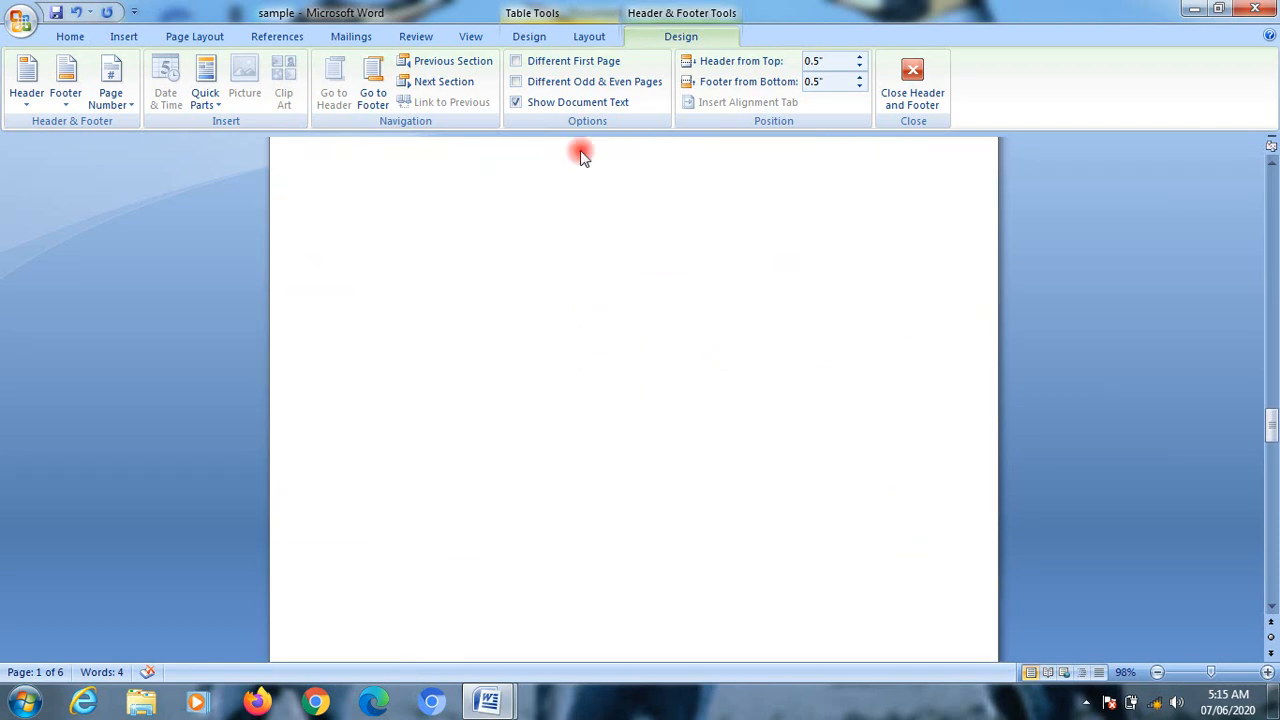
click(517, 81)
scroll(768, 318, up, 12)
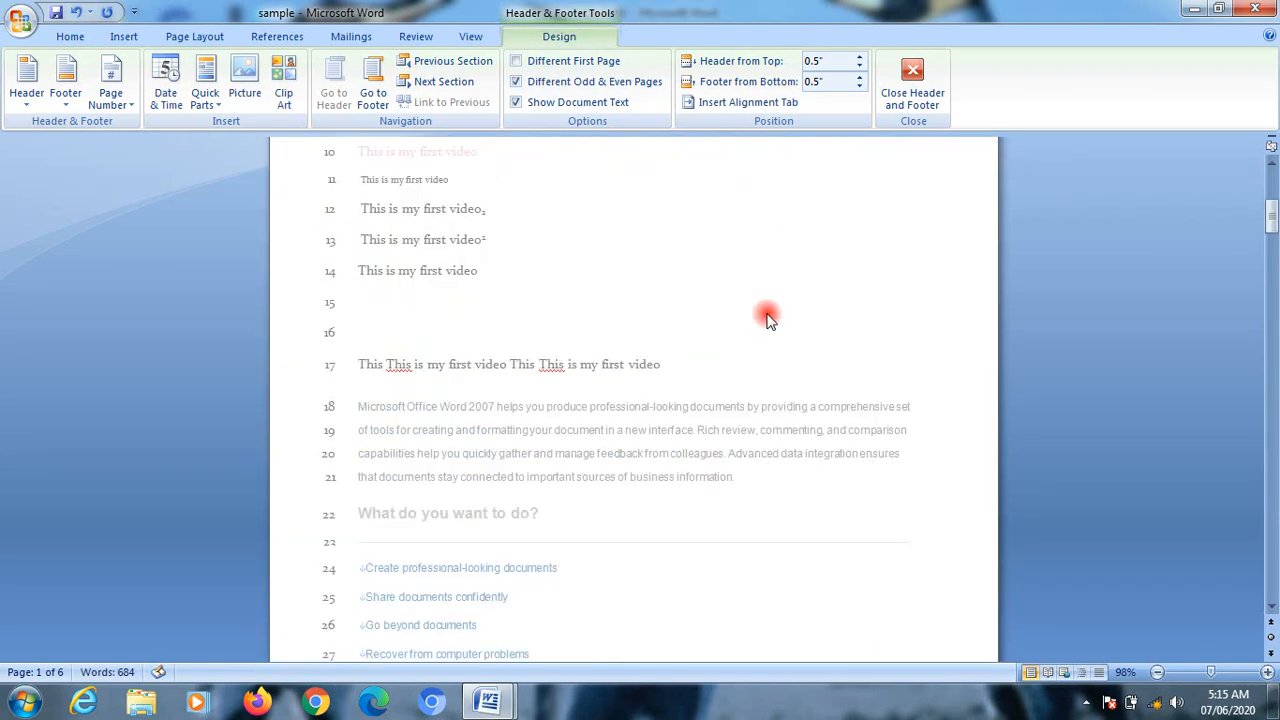
scroll(775, 318, down, 12)
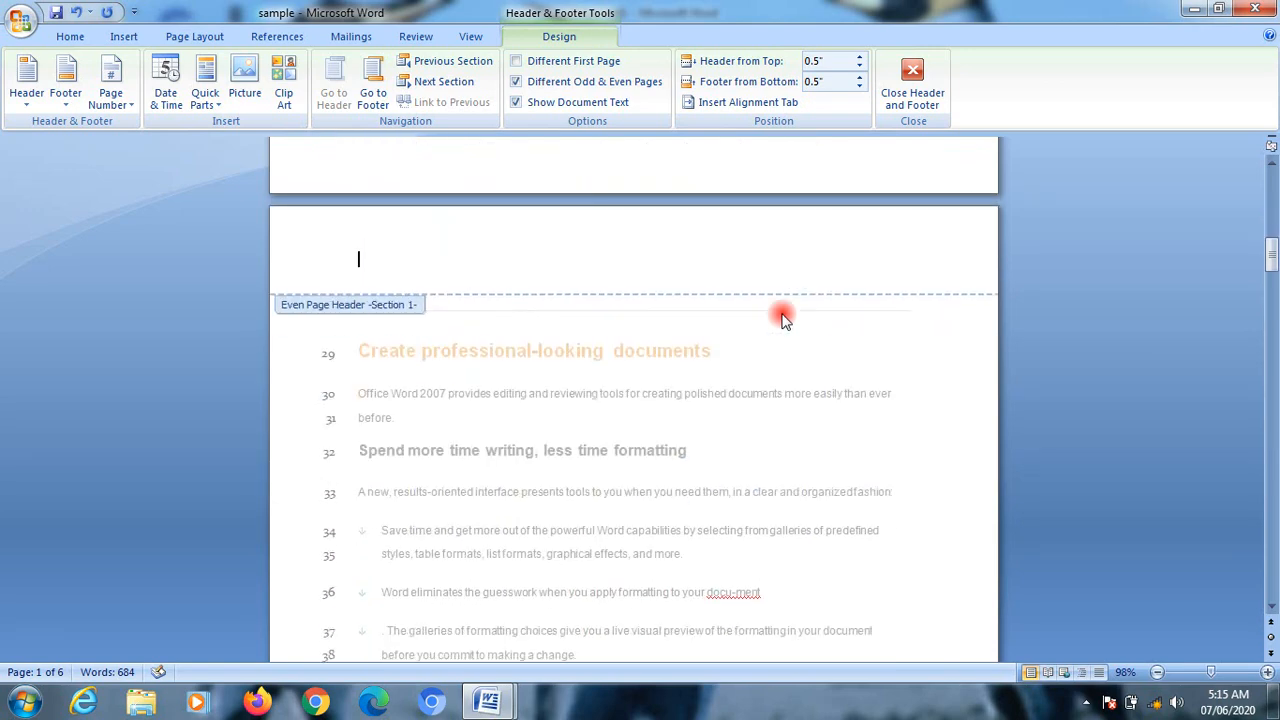
scroll(783, 318, up, 12)
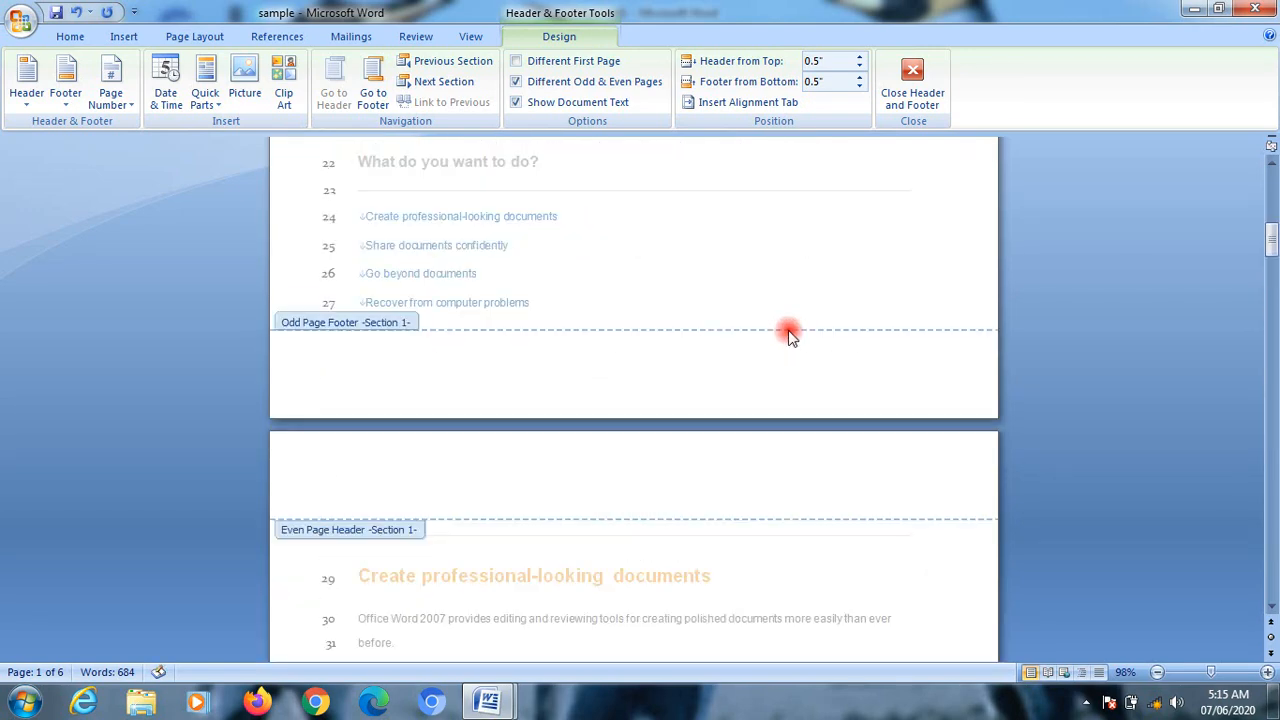
Step: Enable a different first page header and footer for section 1, check the pages' headers and footers, and return to the body text
click(563, 62)
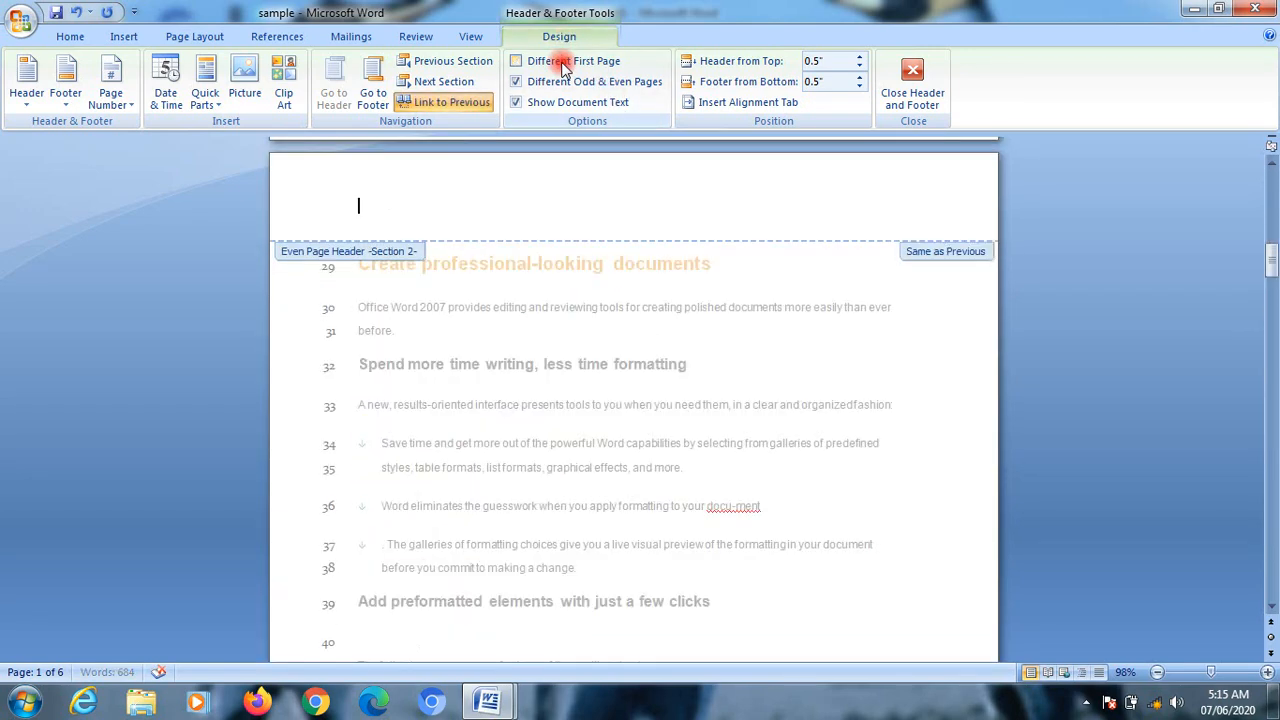
scroll(674, 235, down, 5)
scroll(678, 236, down, 20)
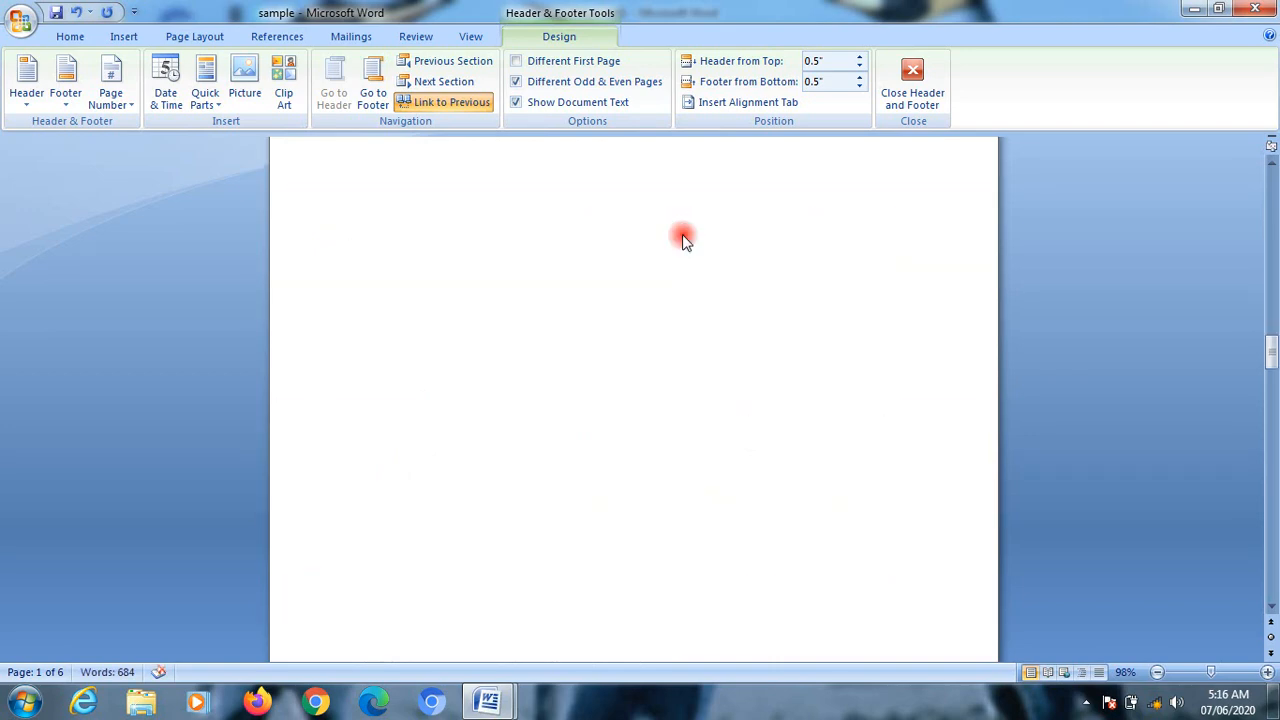
scroll(688, 245, down, 20)
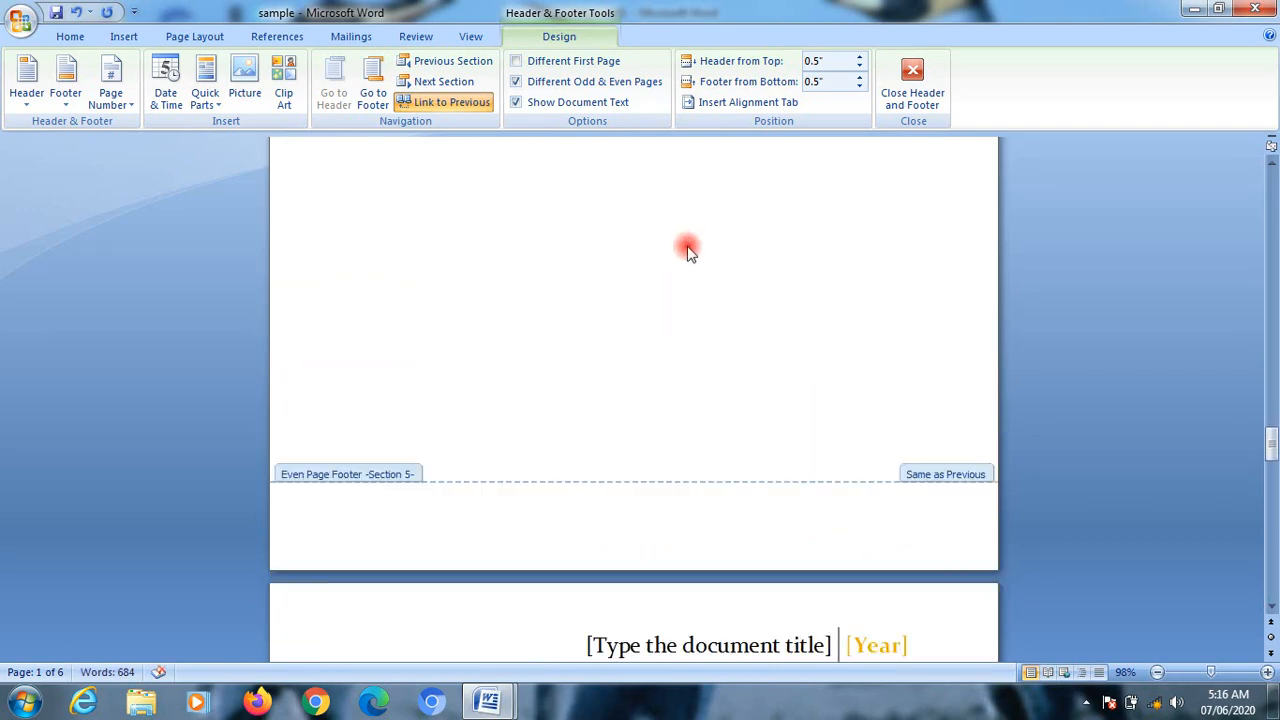
scroll(690, 252, up, 20)
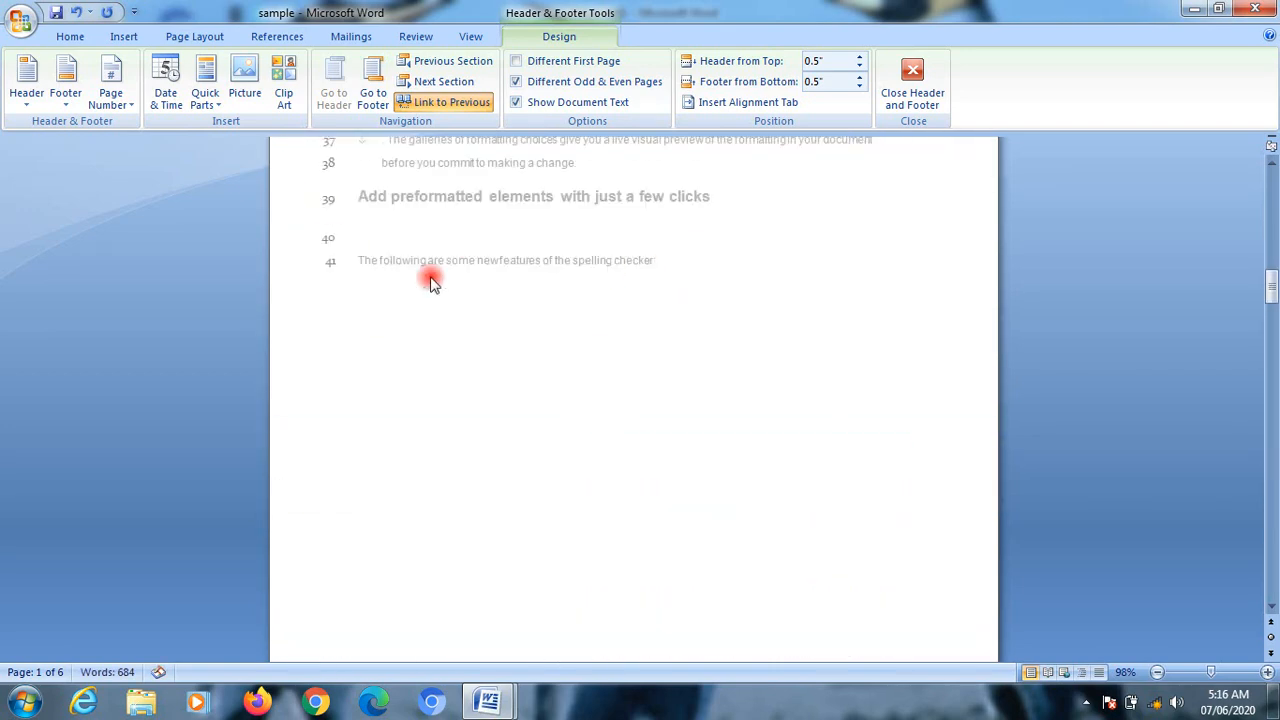
click(64, 92)
click(615, 380)
scroll(615, 380, down, 1)
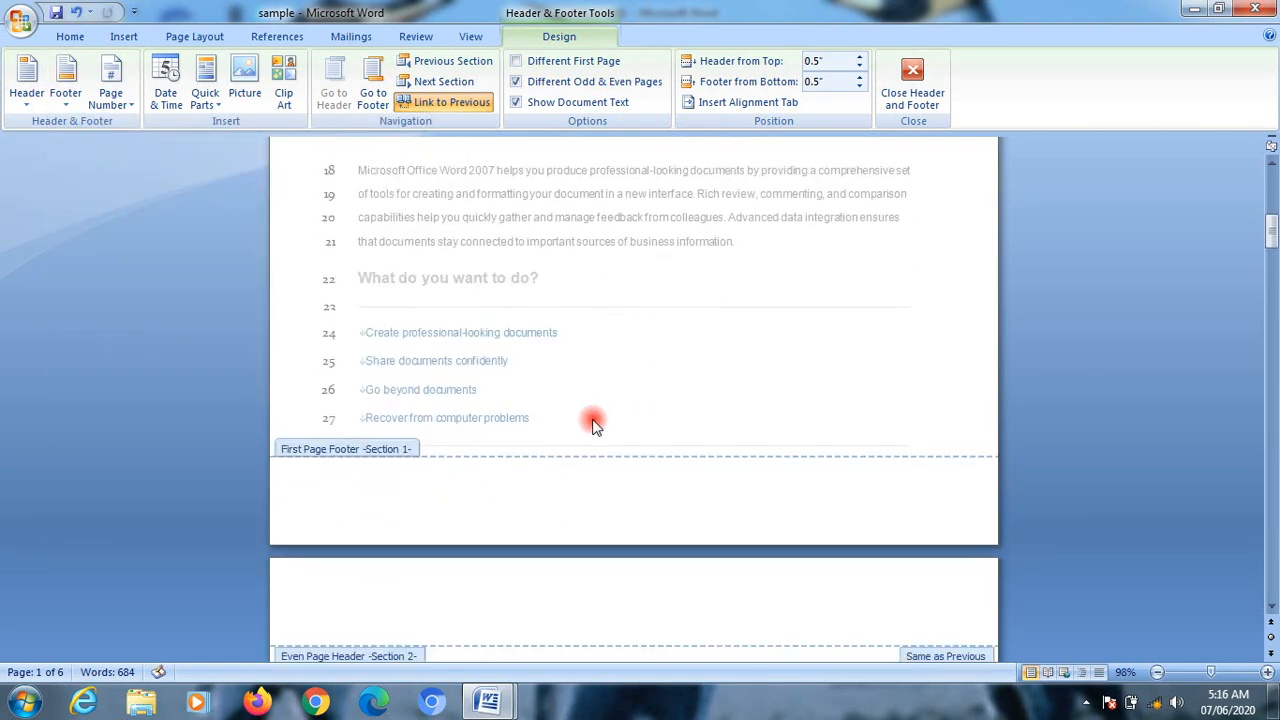
key(Escape)
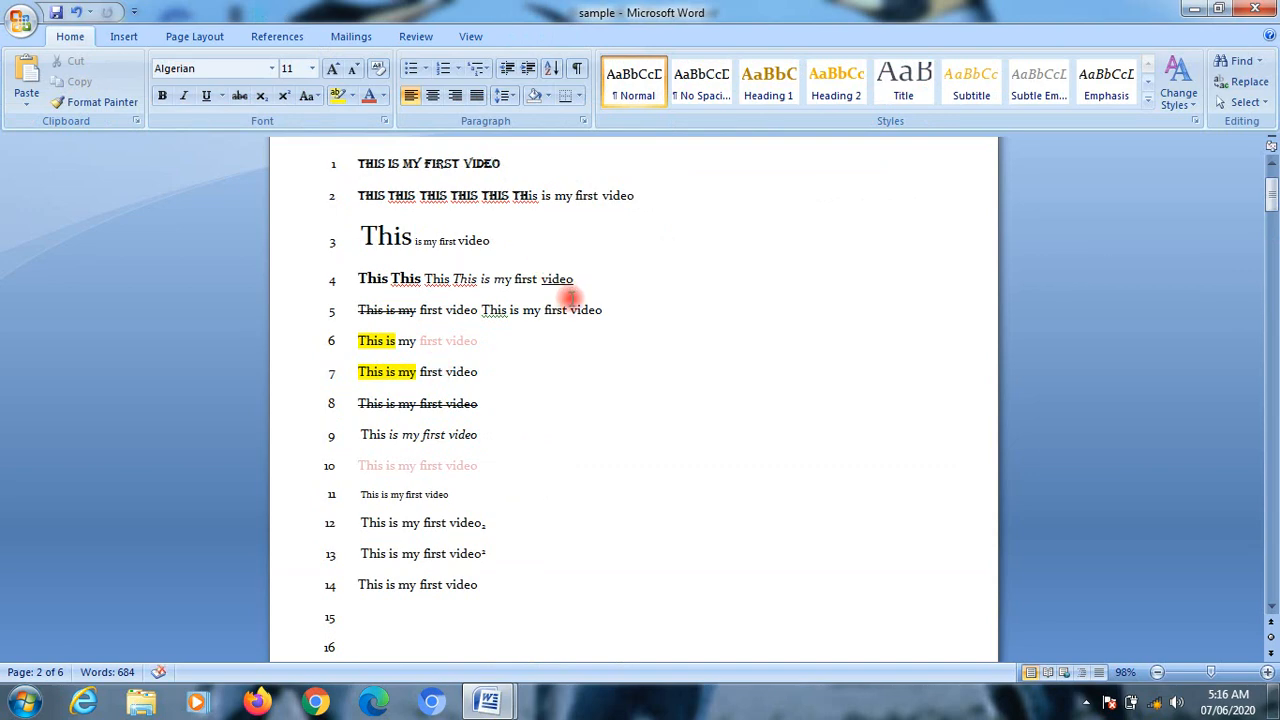
Step: Open the first page footer and insert an Accent Bar 2 page number at the current position
scroll(575, 305, down, 10)
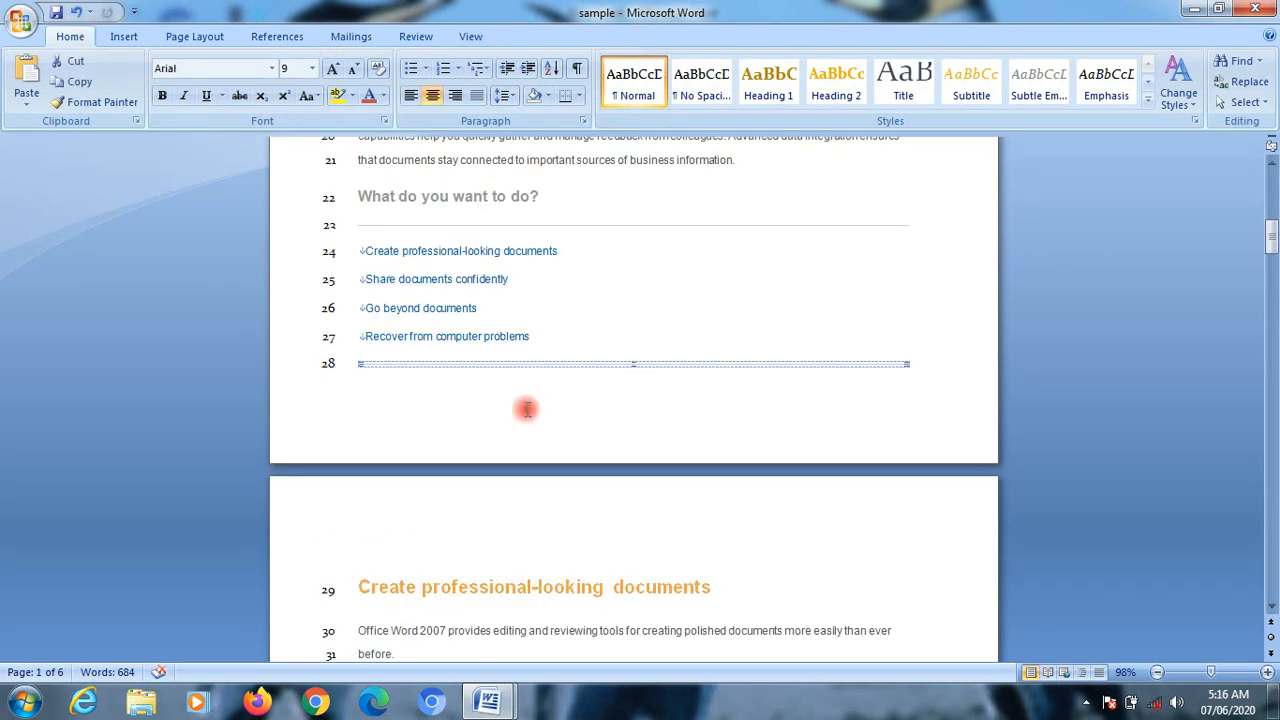
double_click(523, 409)
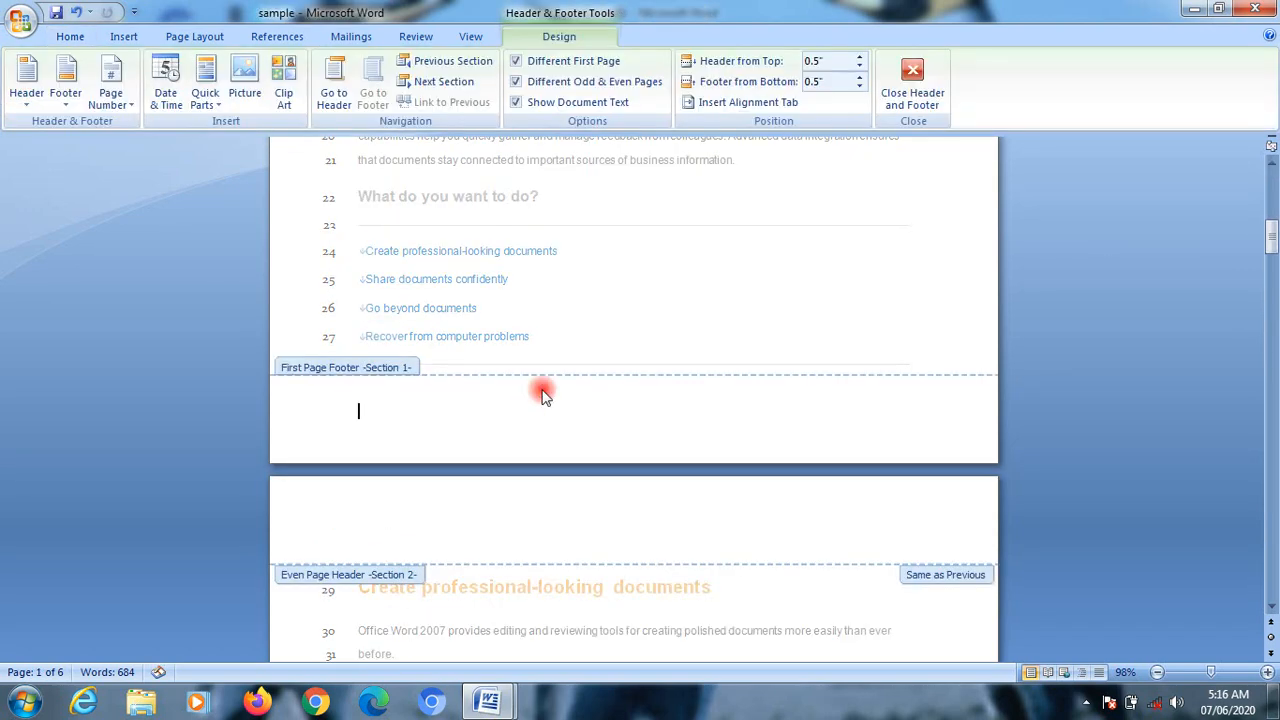
click(119, 102)
mouse_move(157, 145)
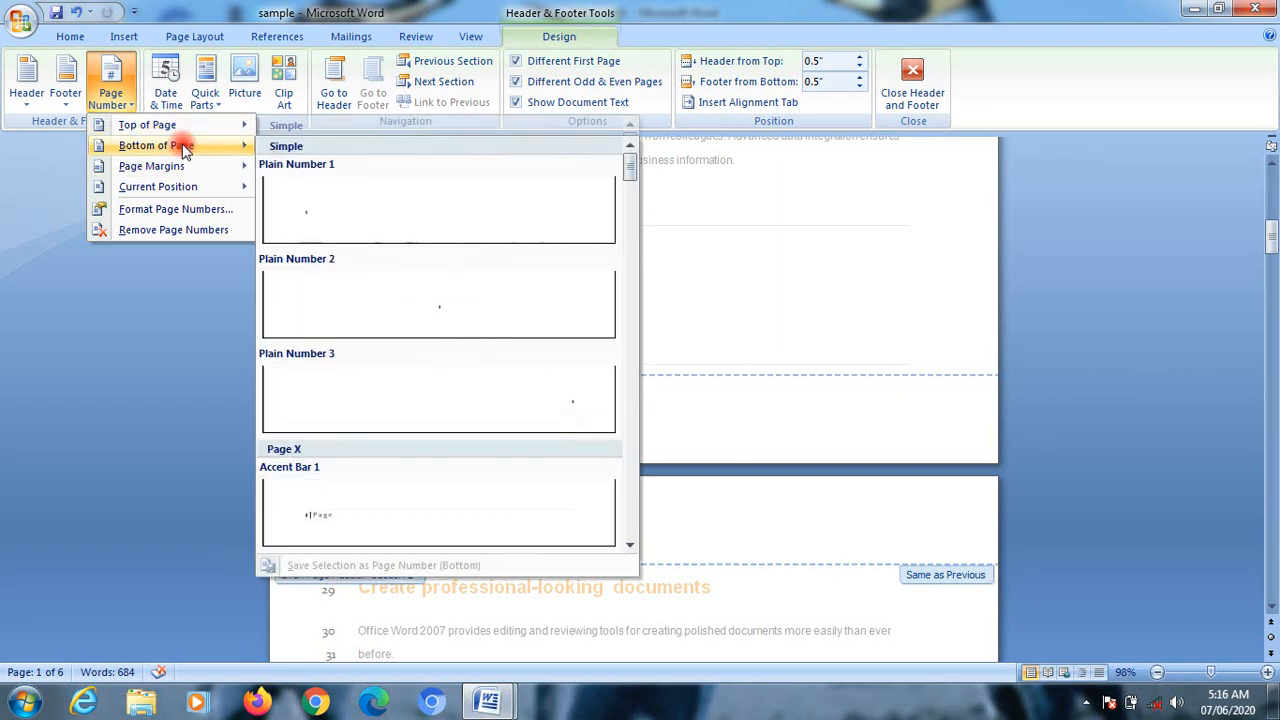
mouse_move(190, 192)
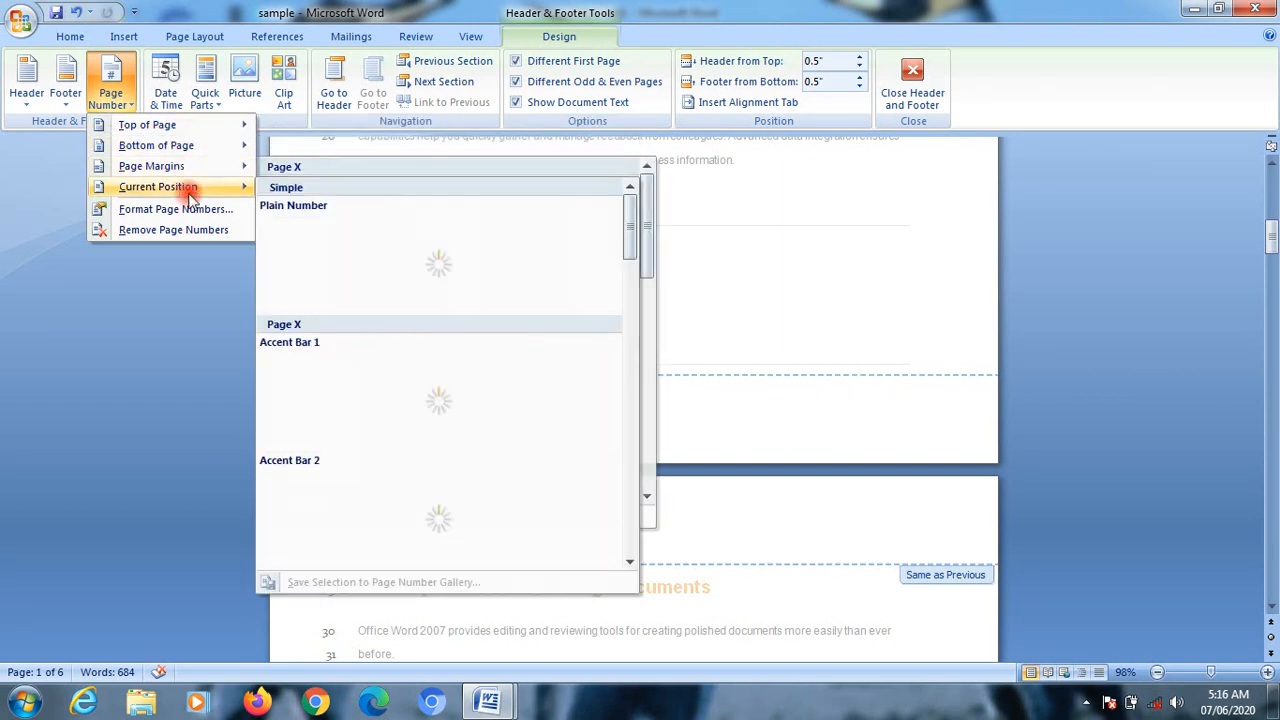
click(425, 518)
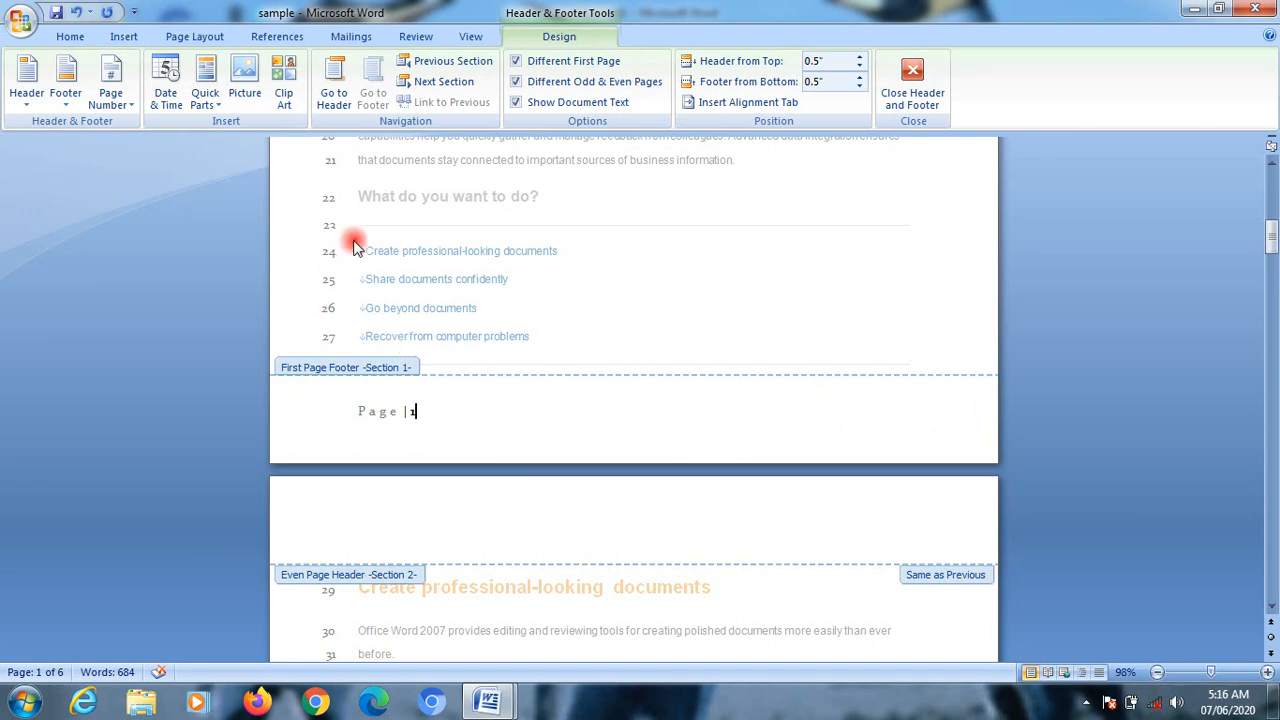
Step: Insert the date after the footer's page number in the 07/06/20 format
click(166, 88)
click(450, 254)
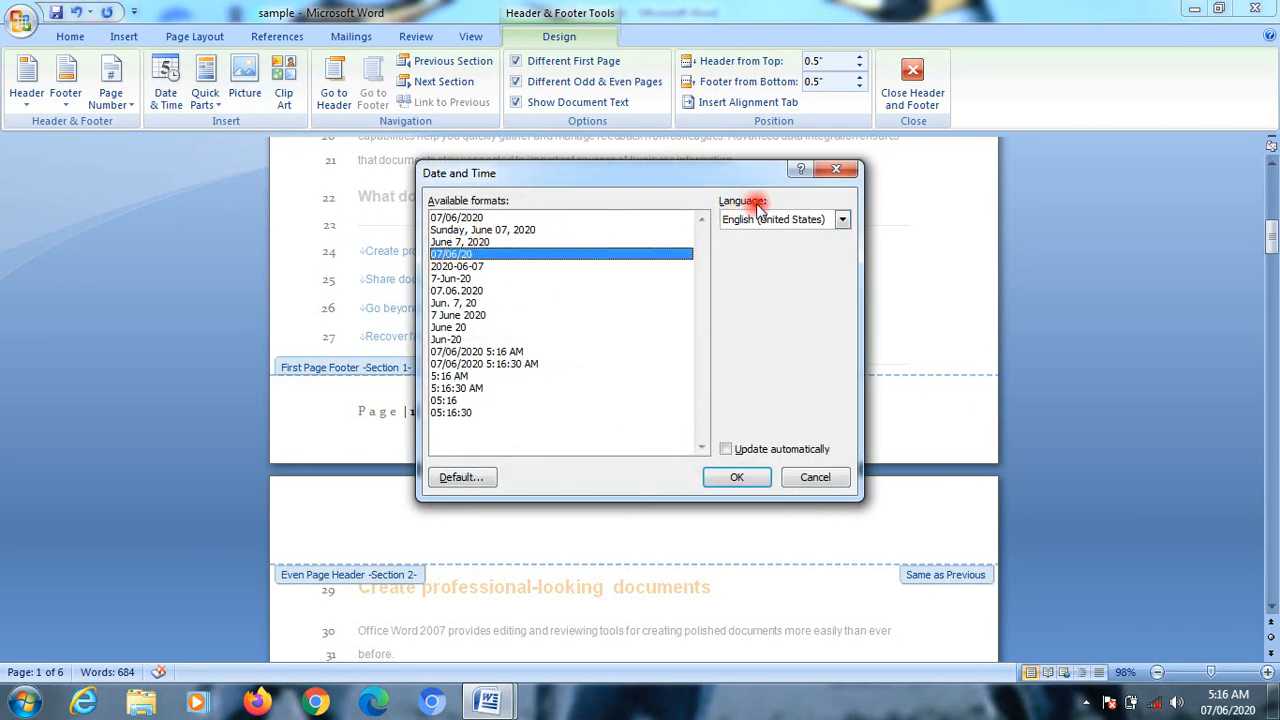
click(737, 477)
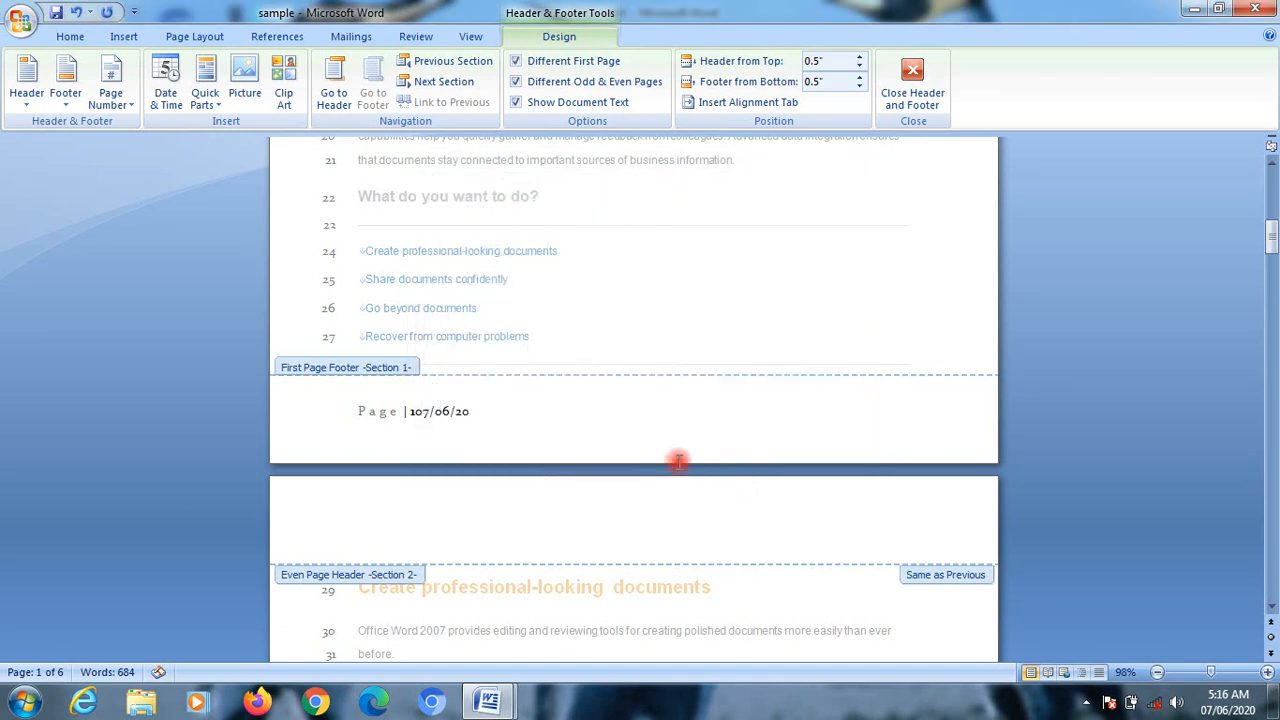
Step: Replace the whole first page footer text with the Chrysanthemum picture from the Sample Pictures folder
triple_click(460, 411)
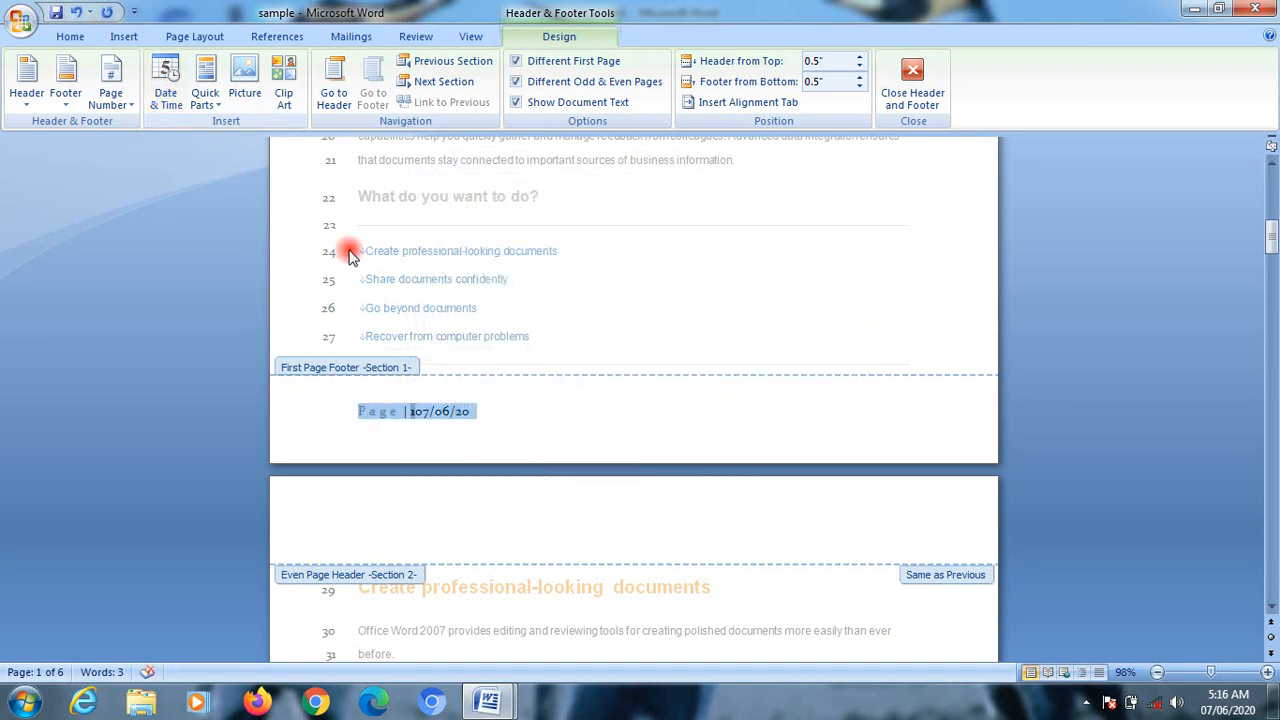
click(250, 88)
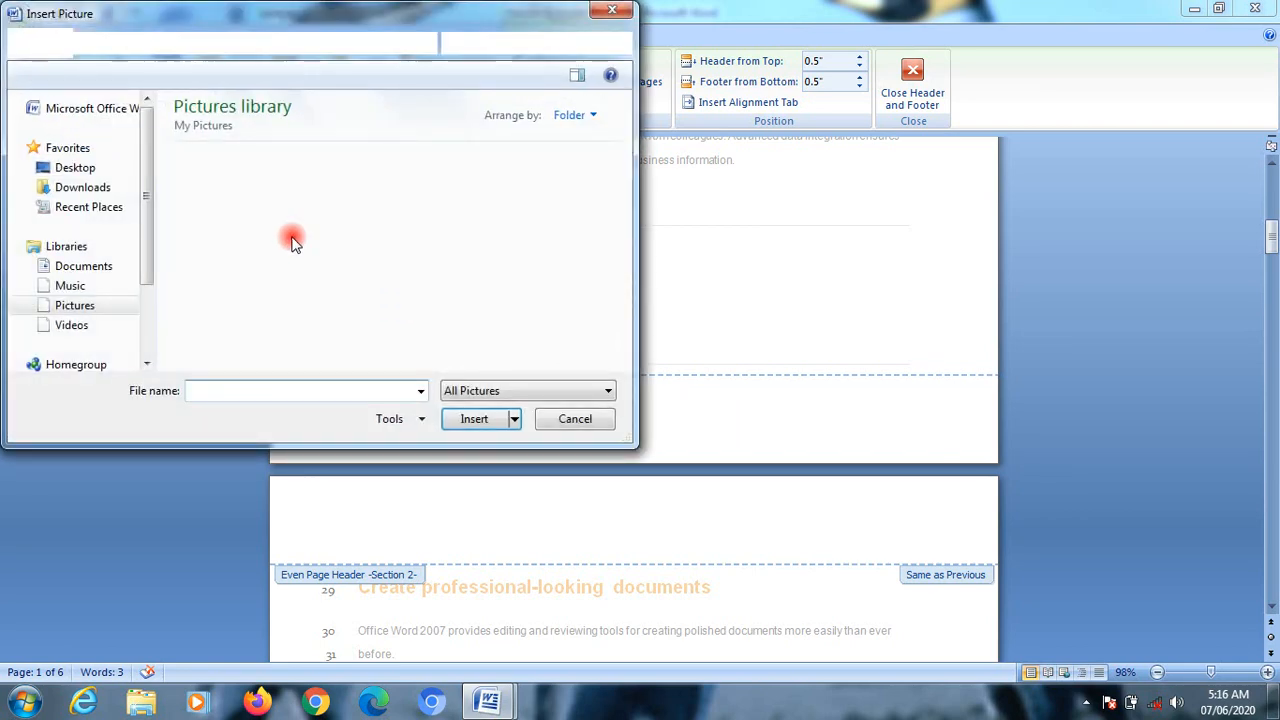
click(72, 286)
click(86, 309)
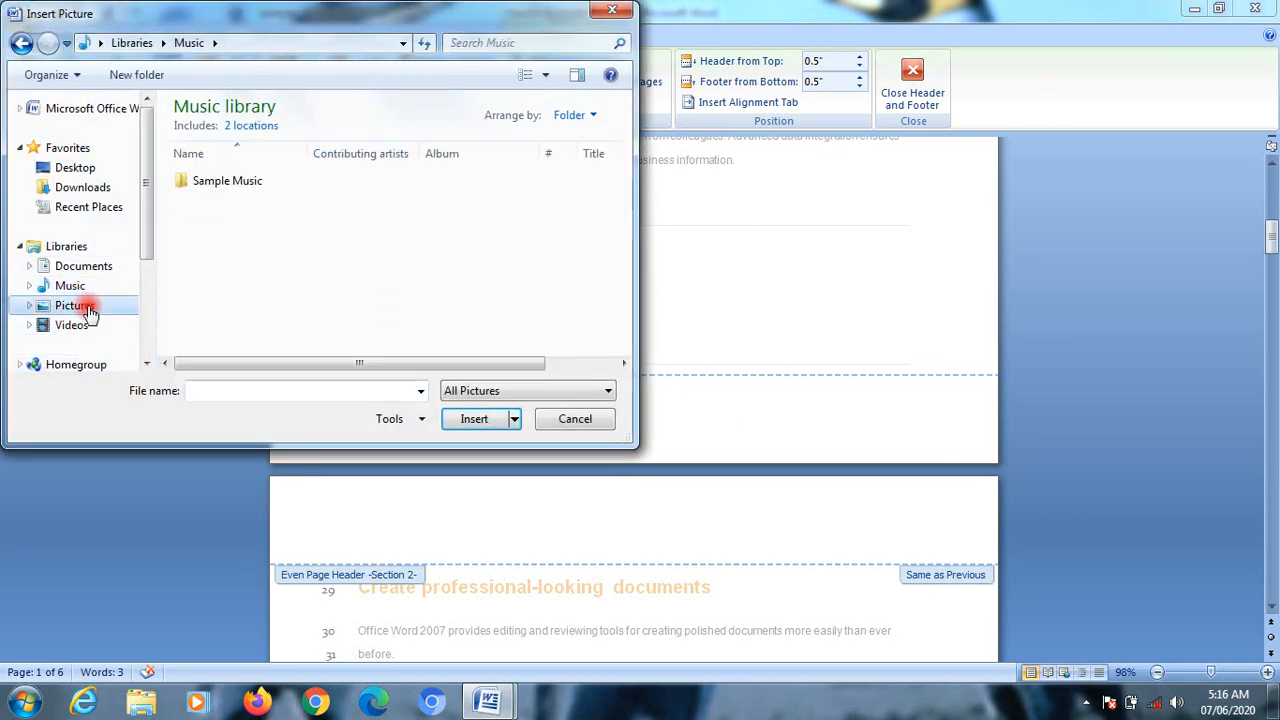
double_click(228, 202)
click(231, 190)
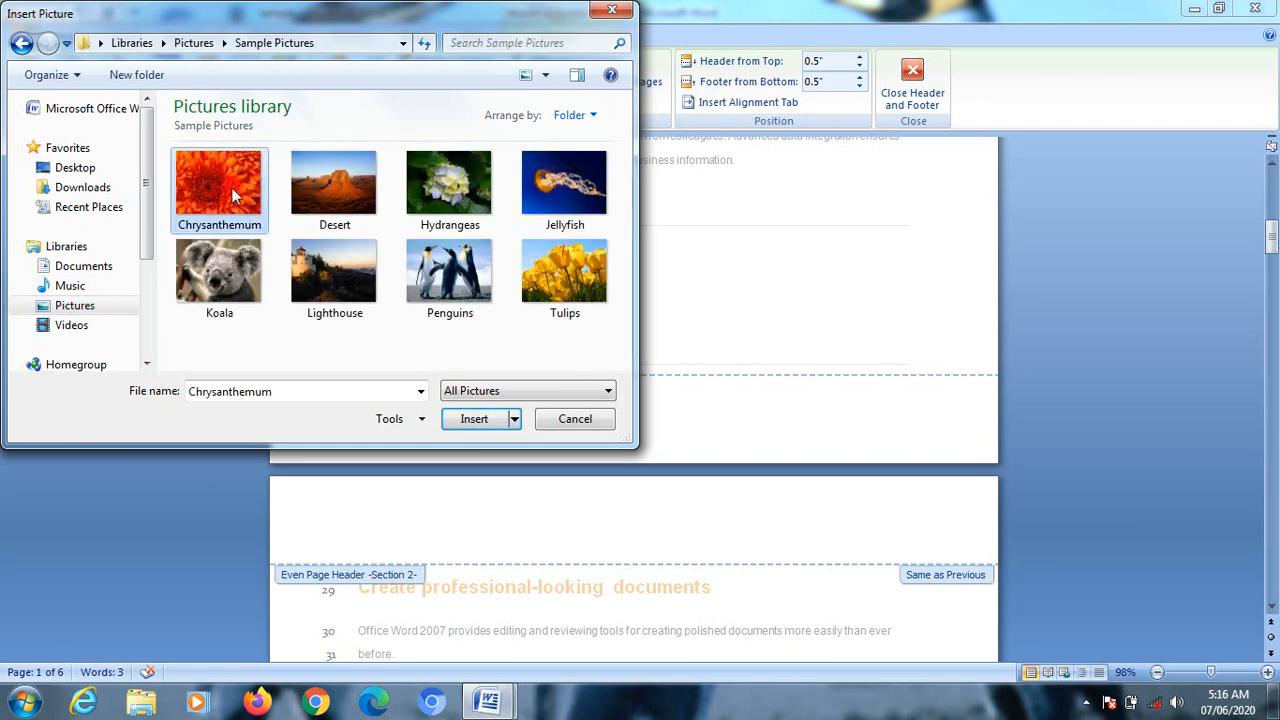
click(474, 418)
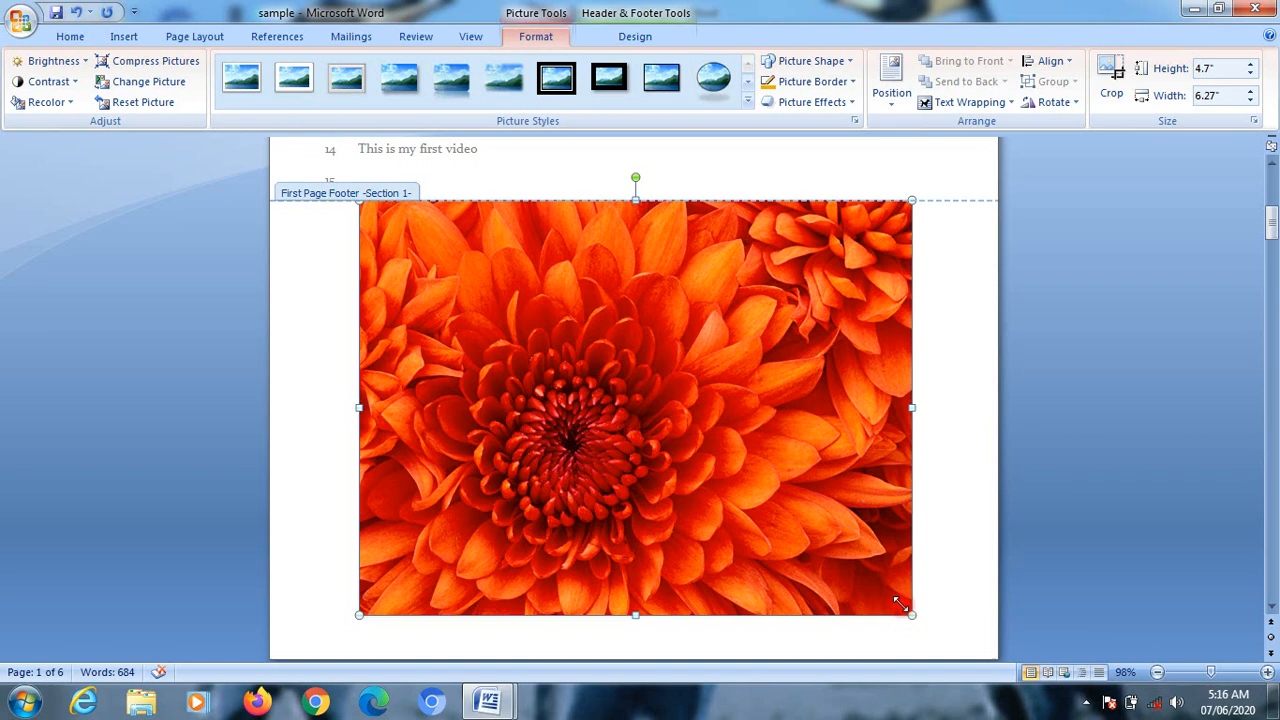
Step: Shrink the footer's Chrysanthemum picture to about 0.57" high and 0.76" wide, check it on the page, and deselect it
drag(911, 612, 429, 252)
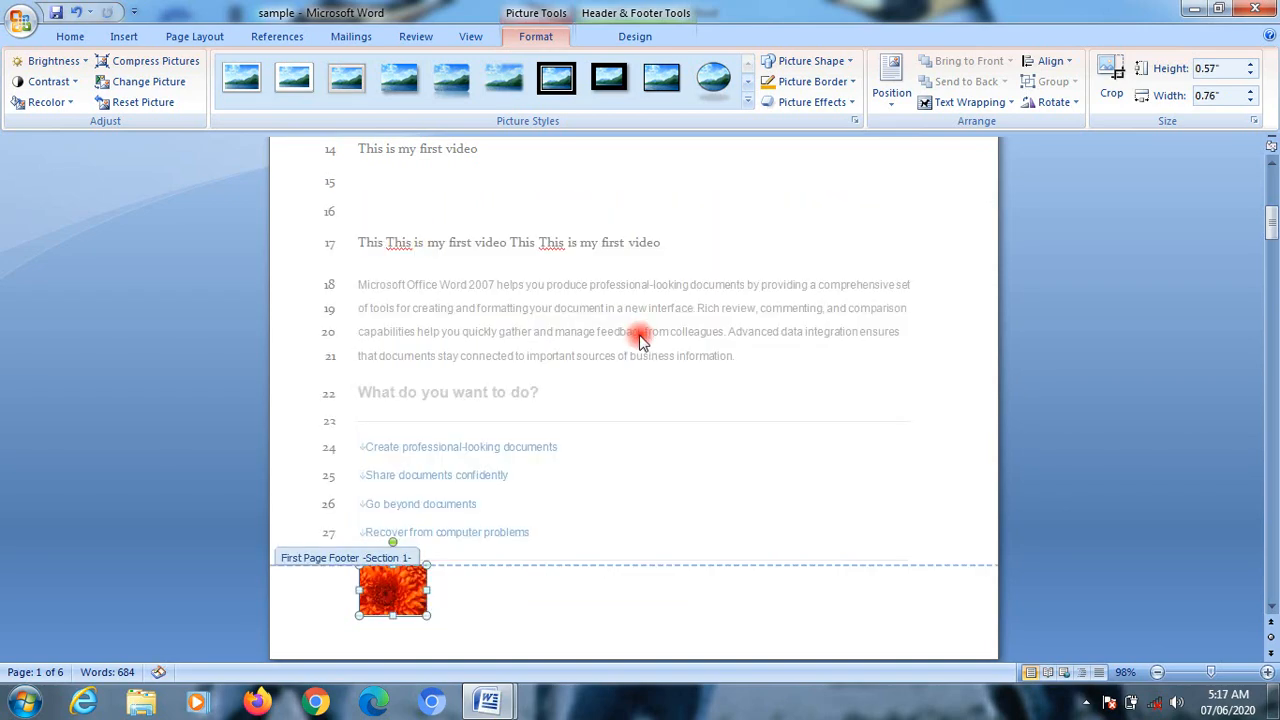
scroll(608, 450, down, 2)
scroll(608, 450, up, 2)
scroll(608, 450, down, 2)
scroll(610, 451, up, 2)
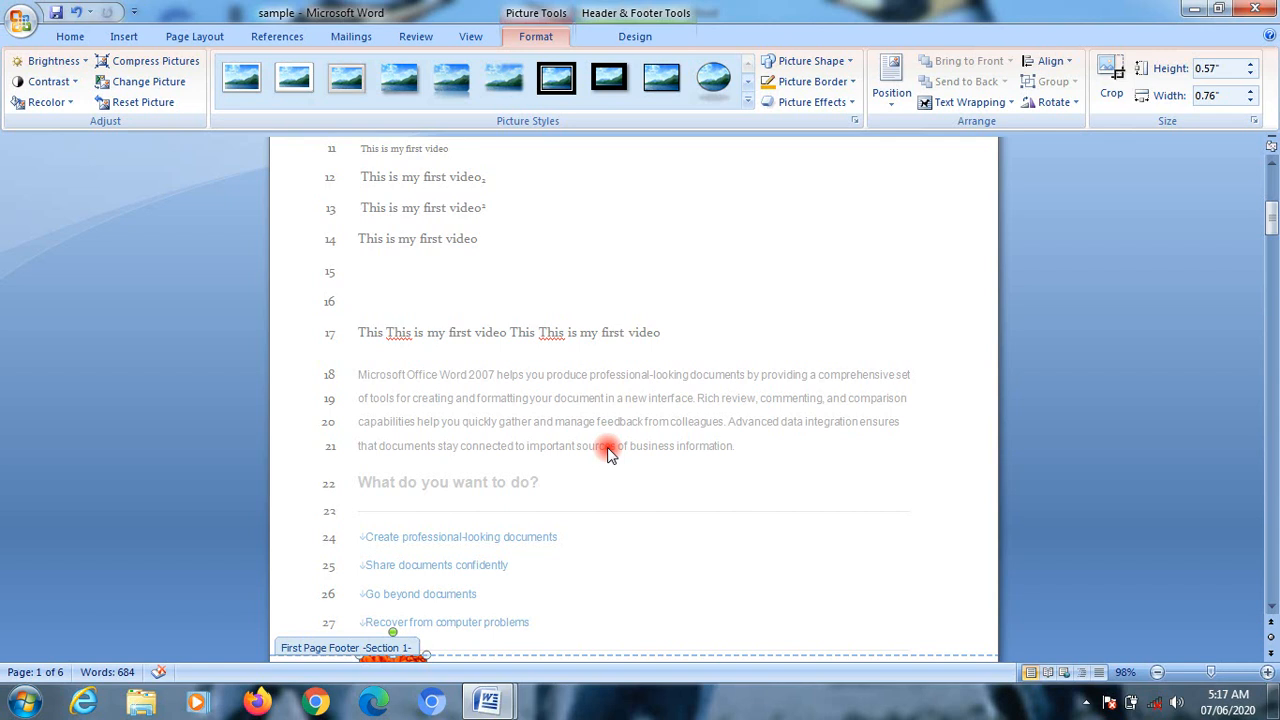
scroll(604, 500, down, 3)
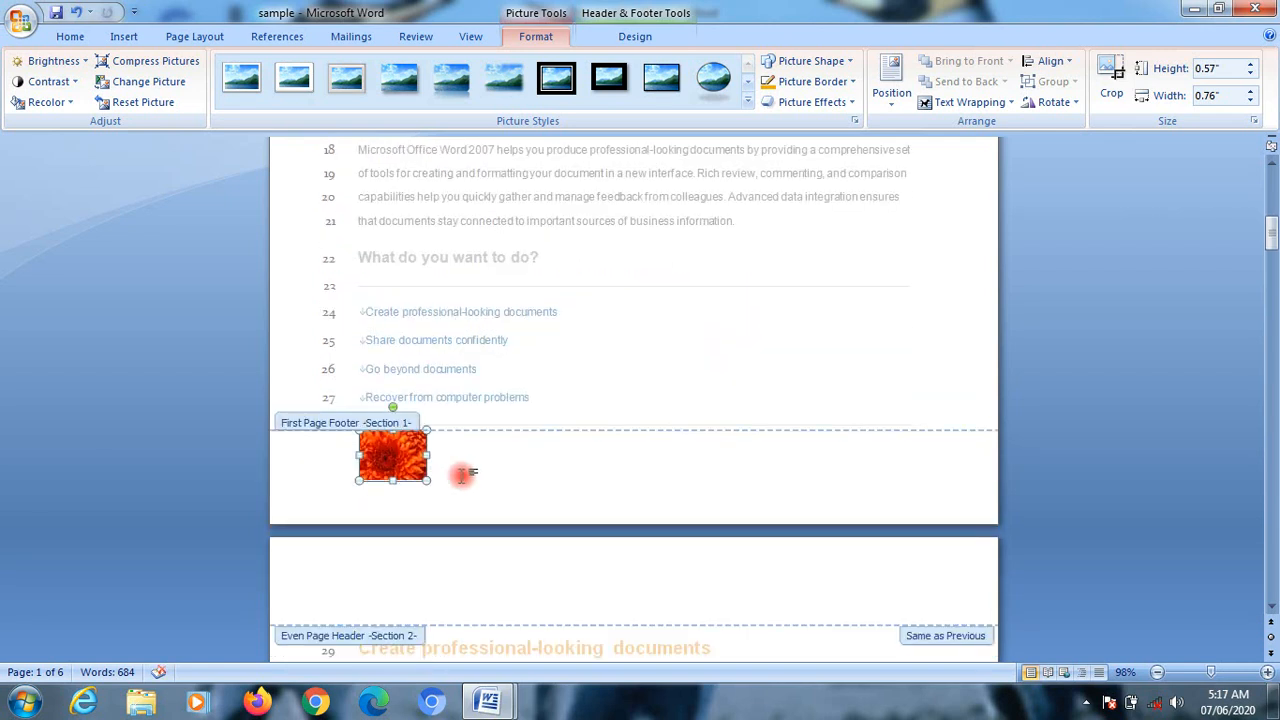
scroll(437, 497, up, 2)
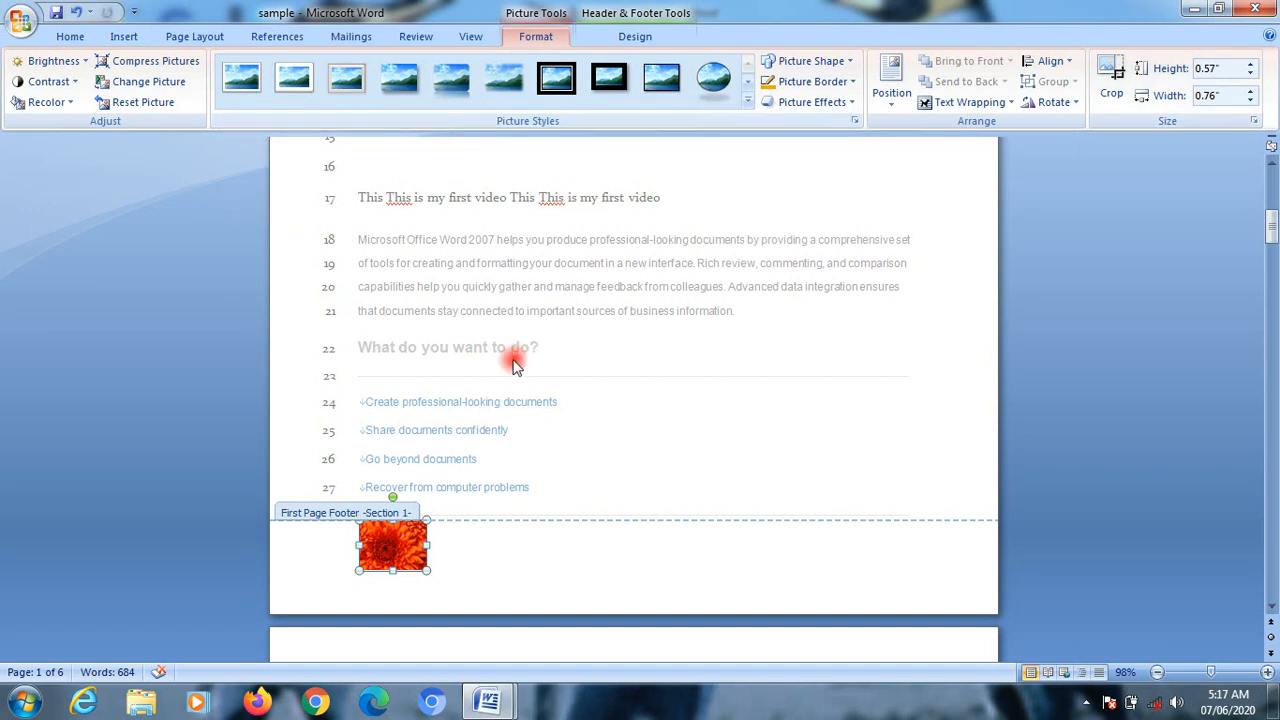
click(471, 547)
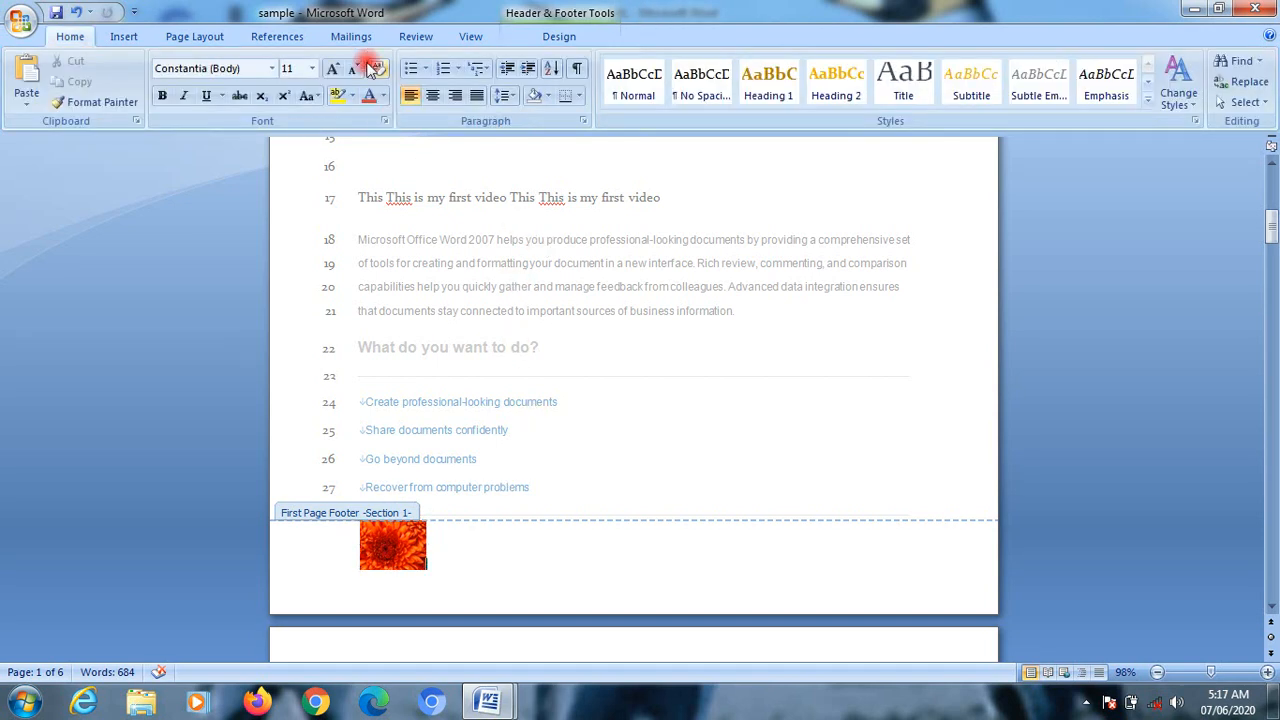
Step: Leave the footer and review the headers and footers options on the Page Setup layout page, discarding any changes
click(192, 38)
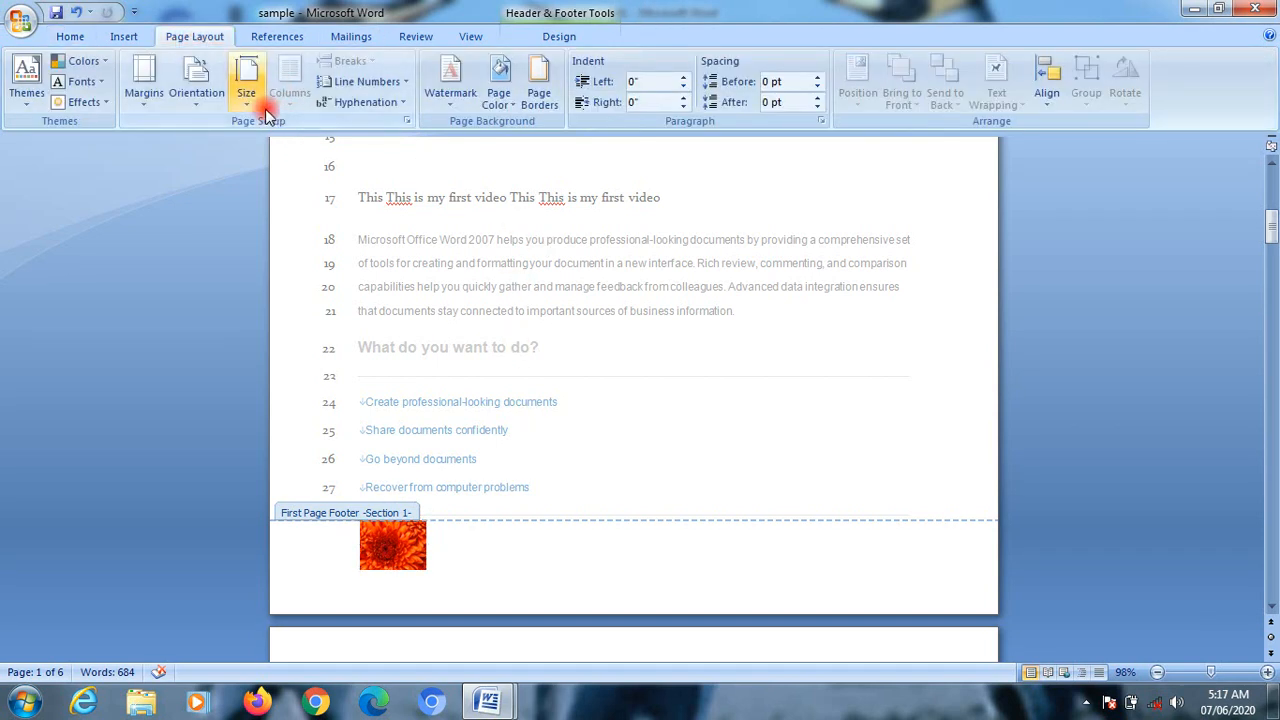
double_click(634, 325)
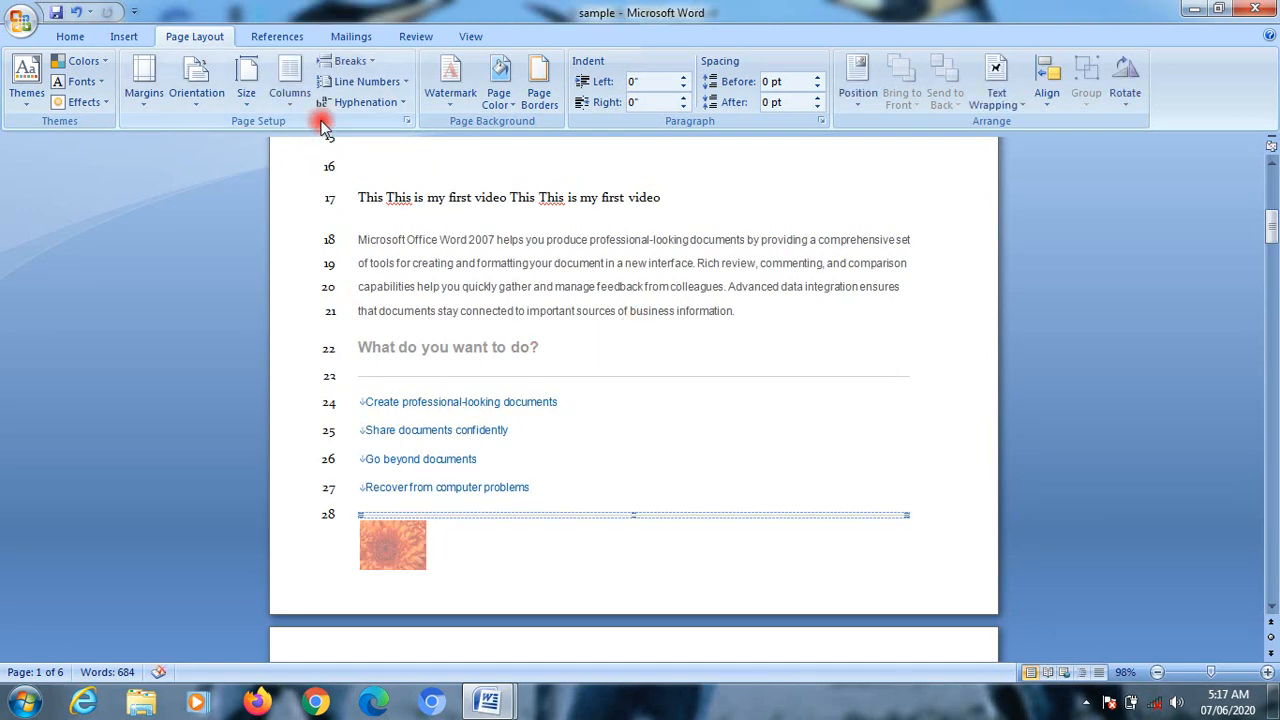
click(406, 121)
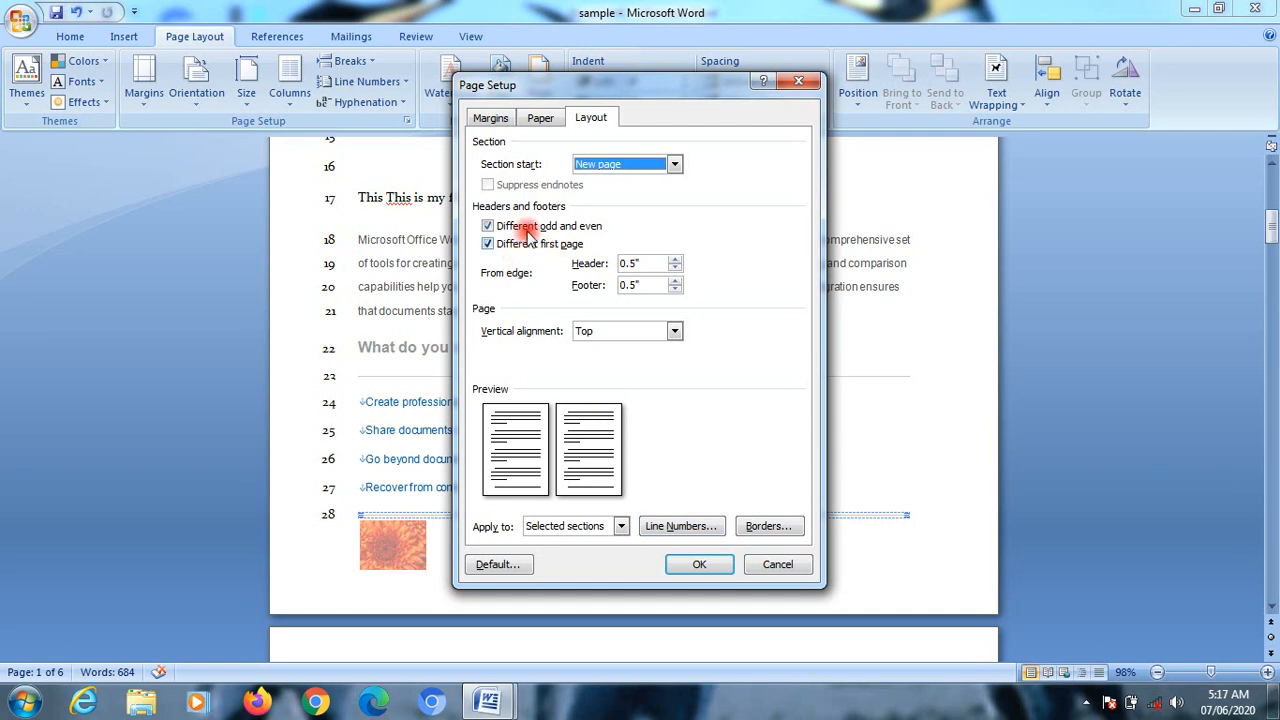
click(785, 568)
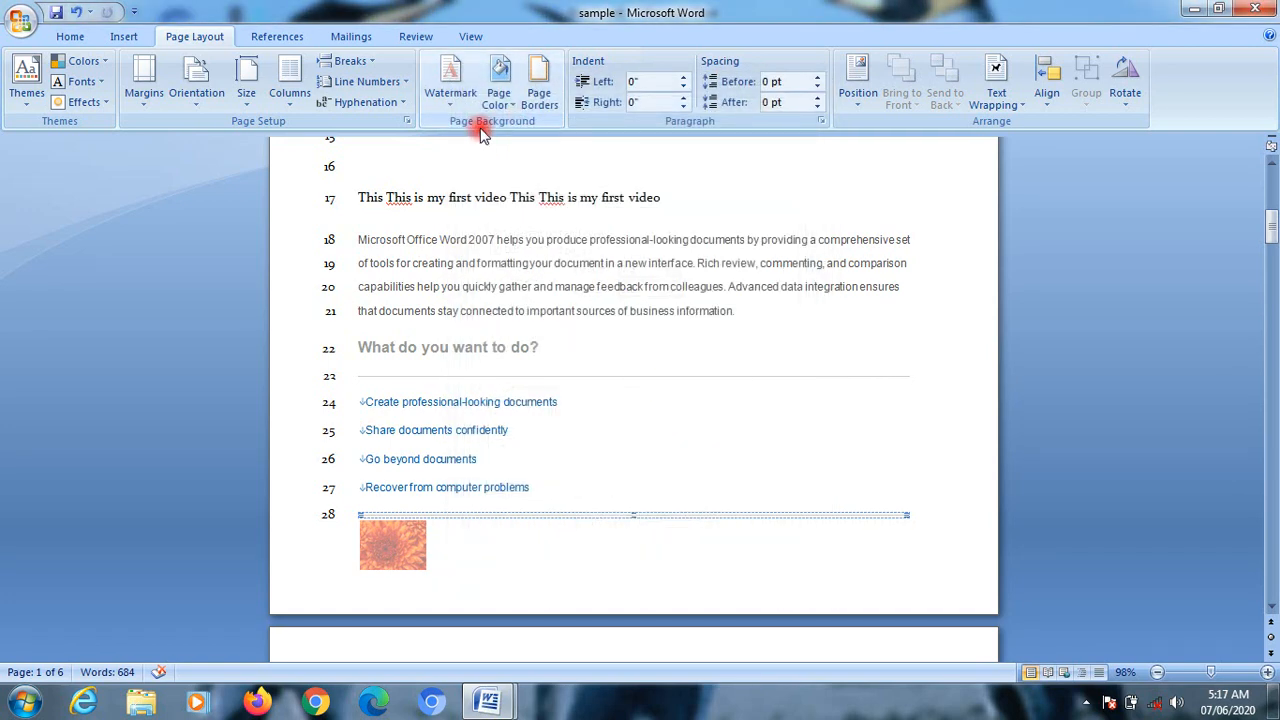
Step: Apply the CONFIDENTIAL 1 watermark to the document and view it on the first page
click(450, 80)
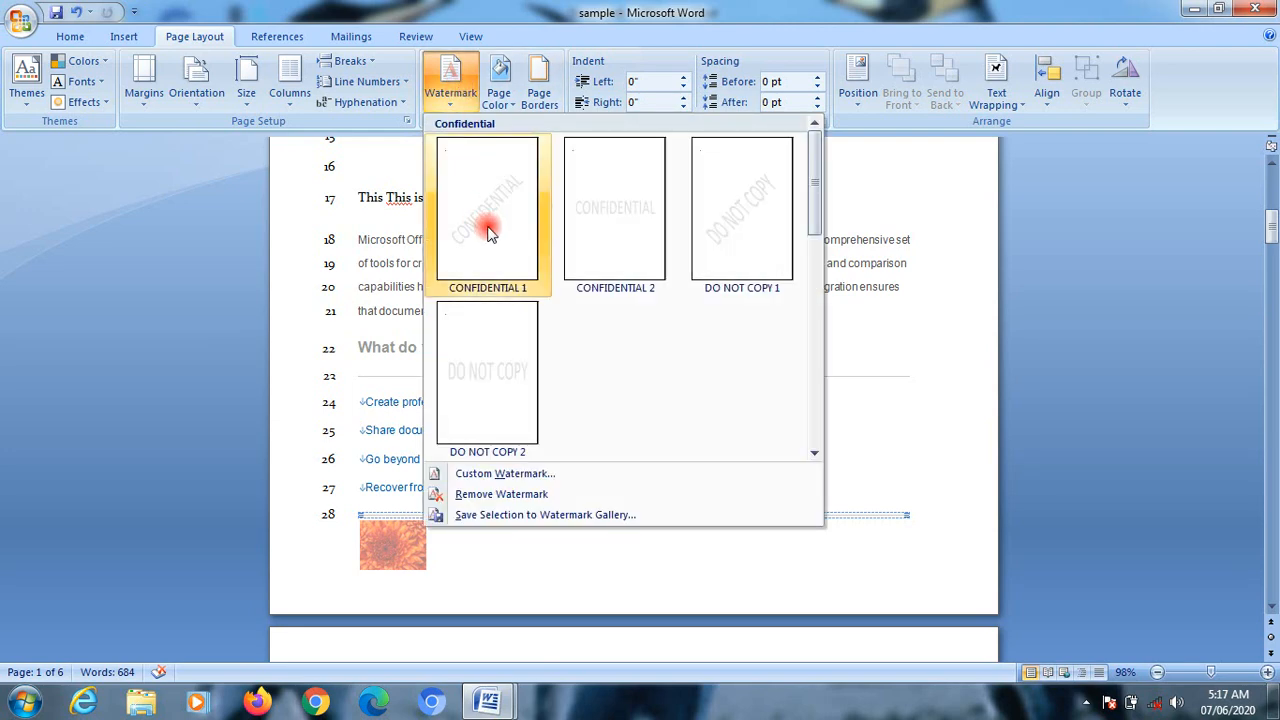
click(488, 223)
scroll(525, 262, up, 6)
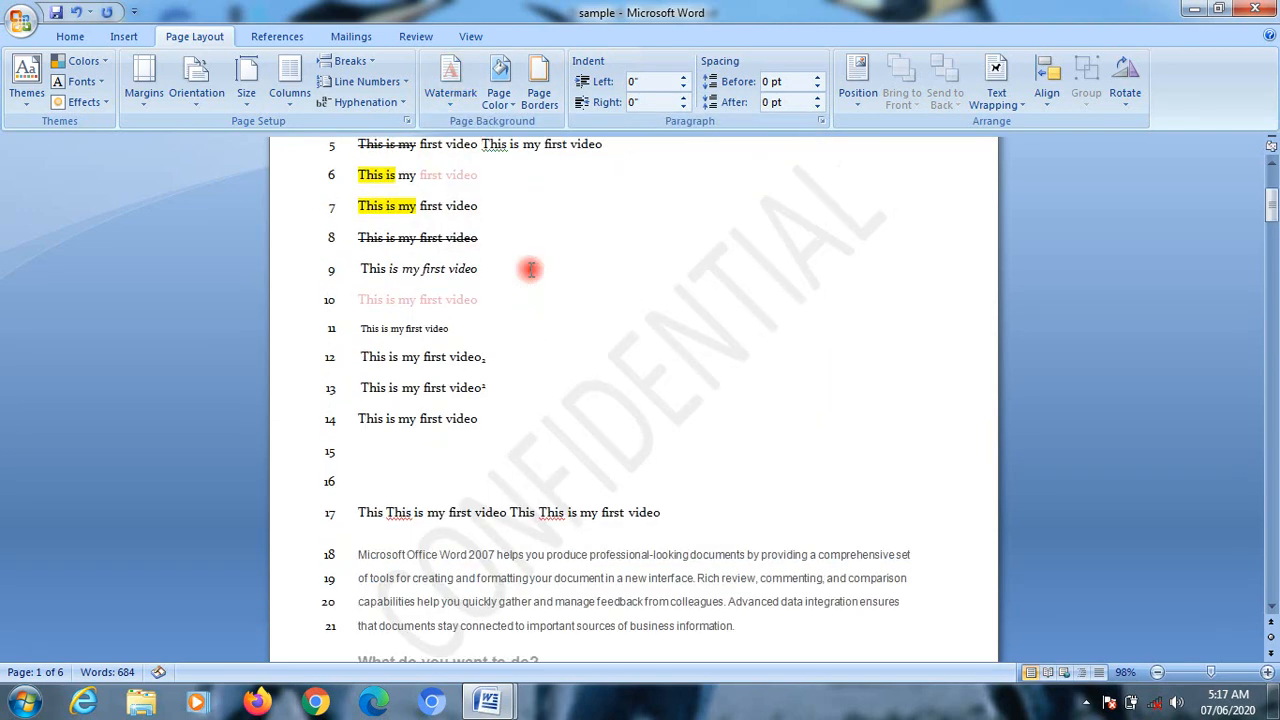
Step: Try the CONFIDENTIAL 2, DO NOT COPY 1 and DO NOT COPY 2 preset watermarks on the document one after another
click(450, 82)
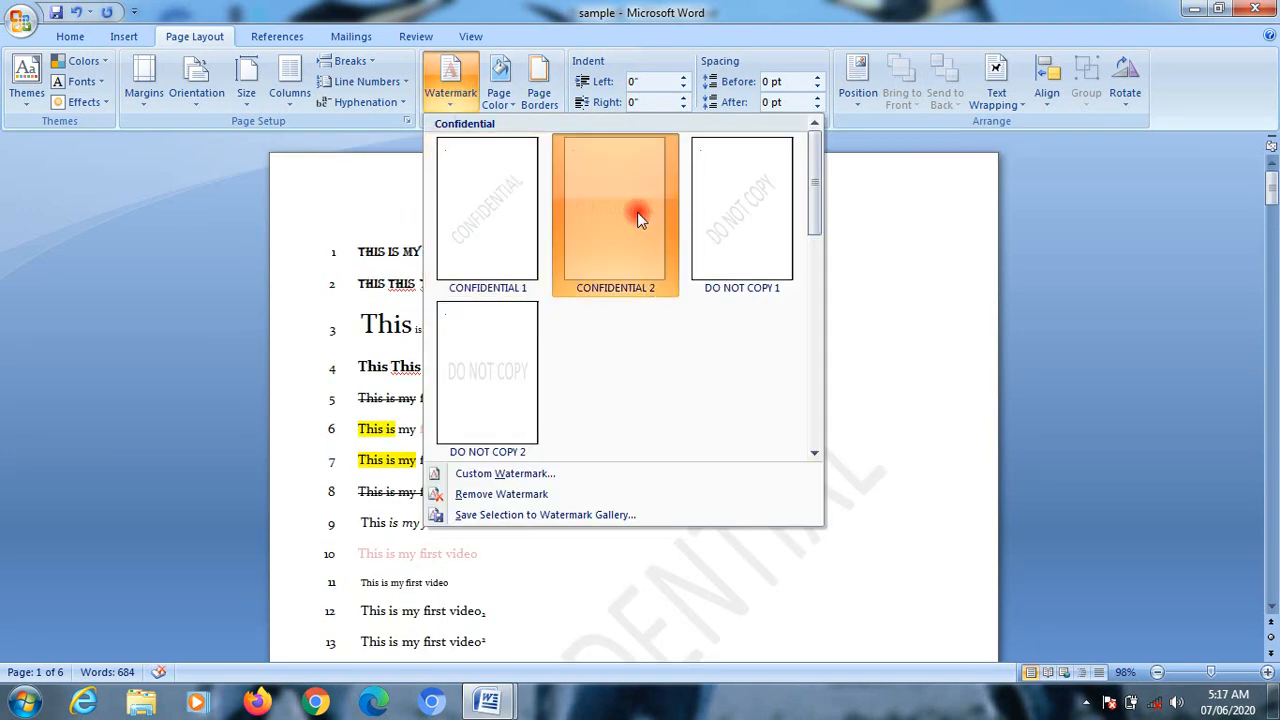
click(640, 210)
click(452, 80)
click(708, 218)
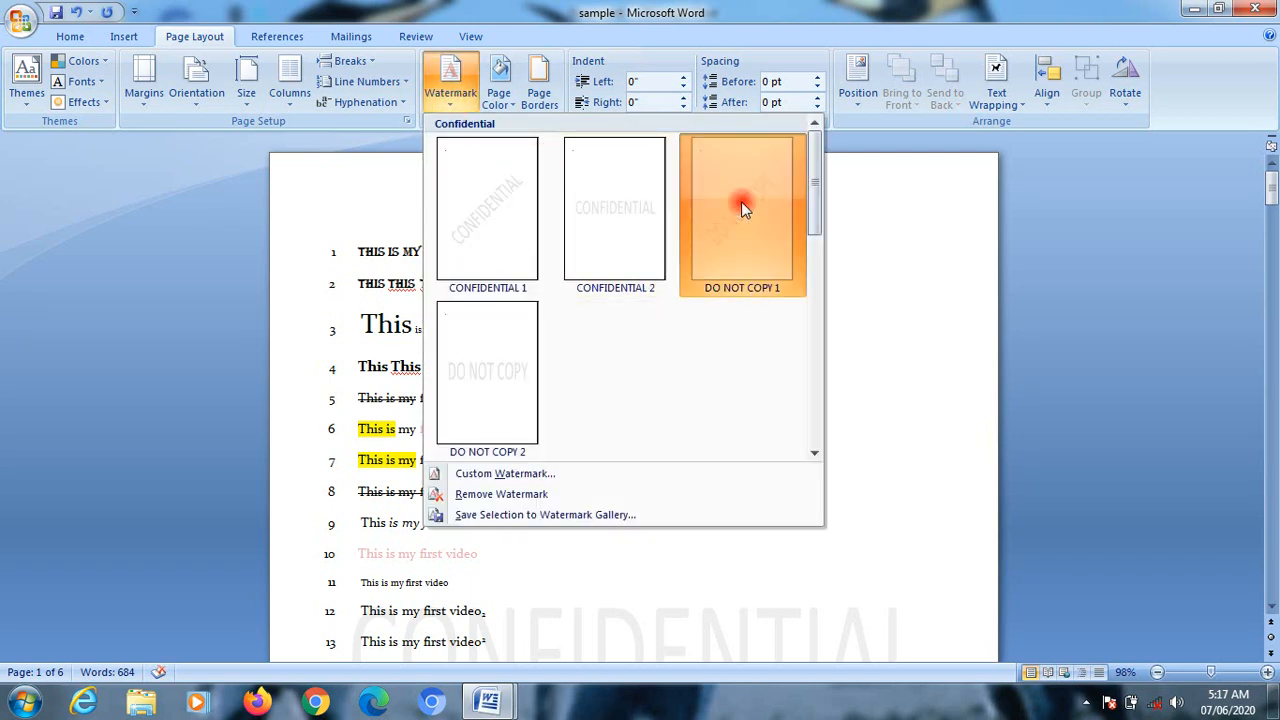
click(452, 100)
click(498, 364)
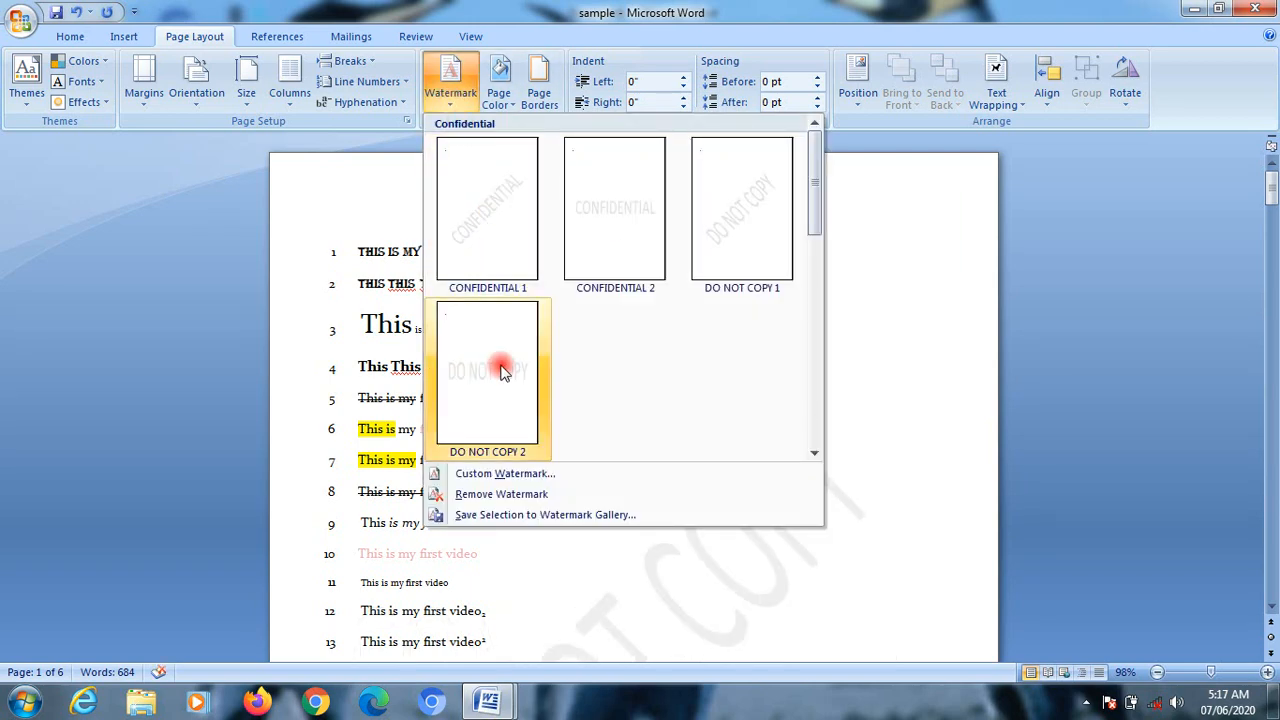
Step: Review the picture watermark and scale options in the custom watermark settings, then return the selection to No watermark
click(450, 100)
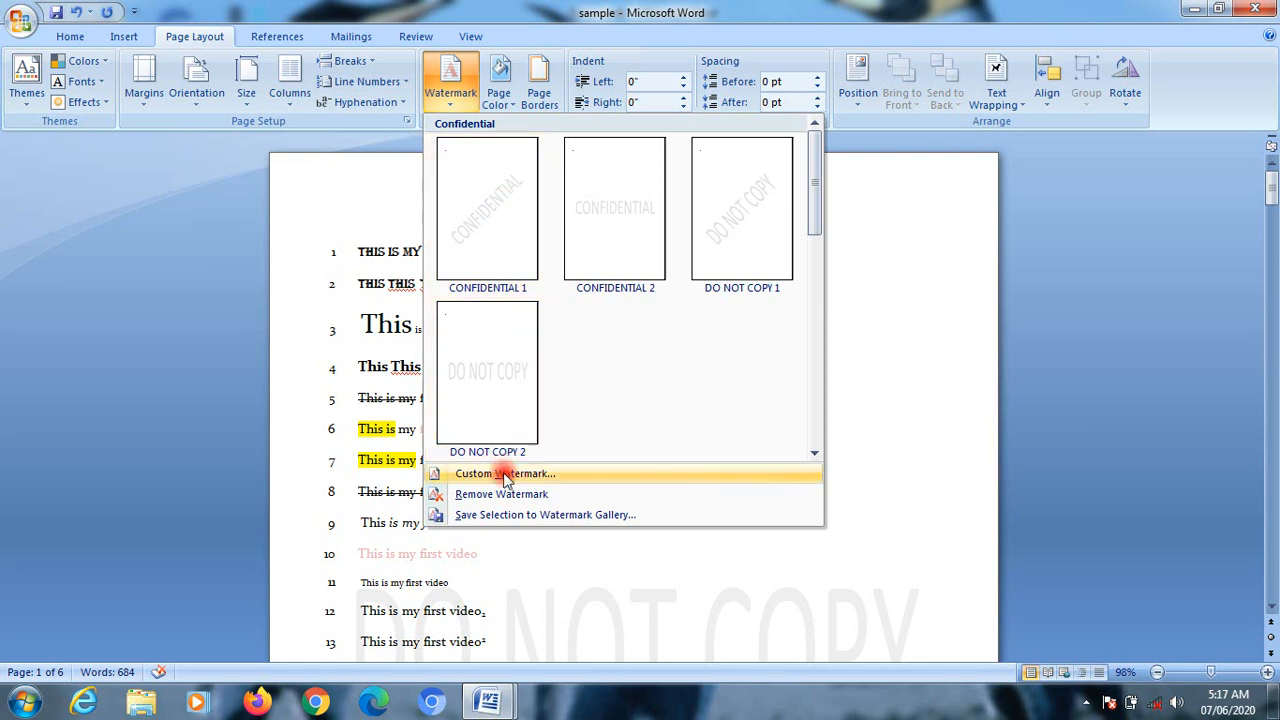
click(543, 471)
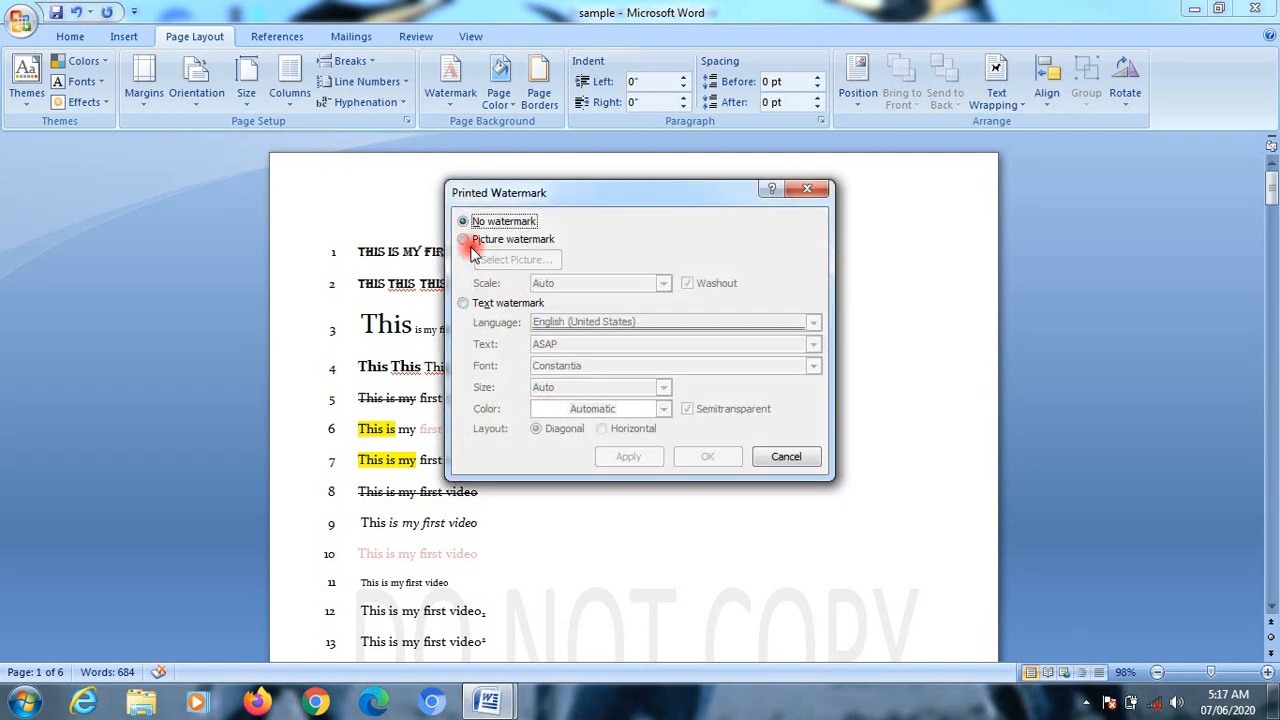
click(465, 240)
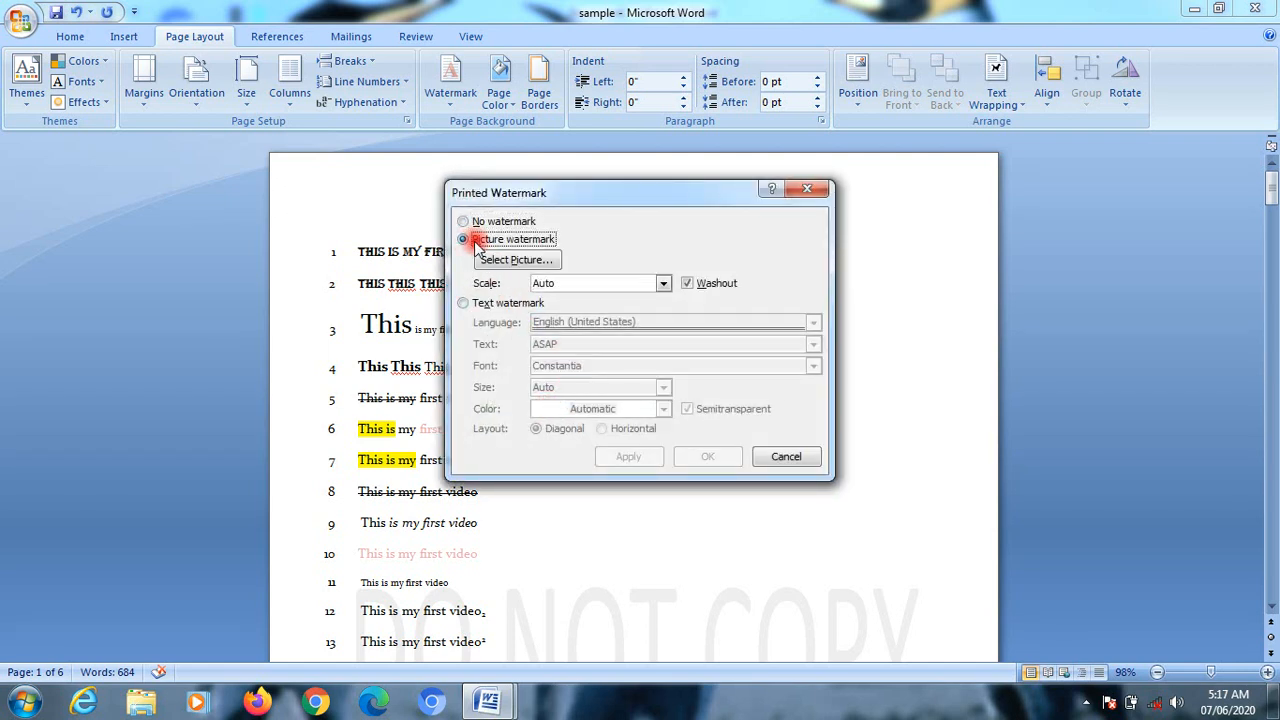
click(583, 284)
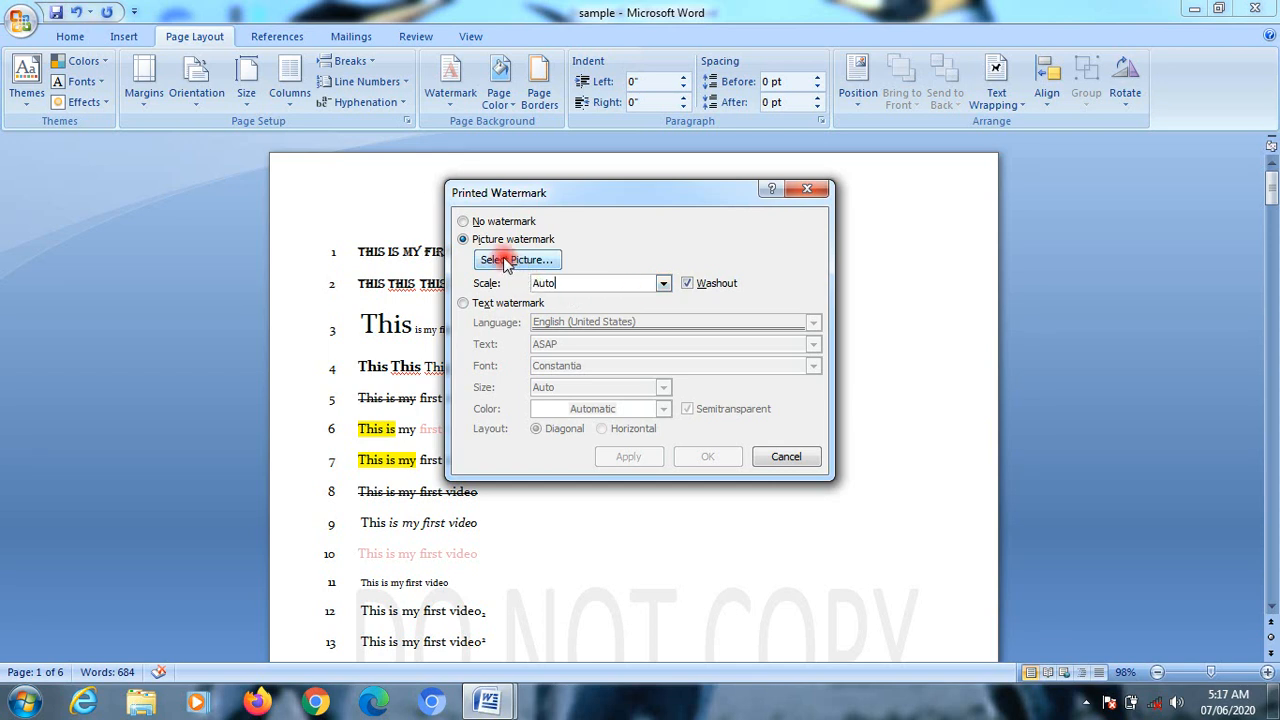
click(463, 222)
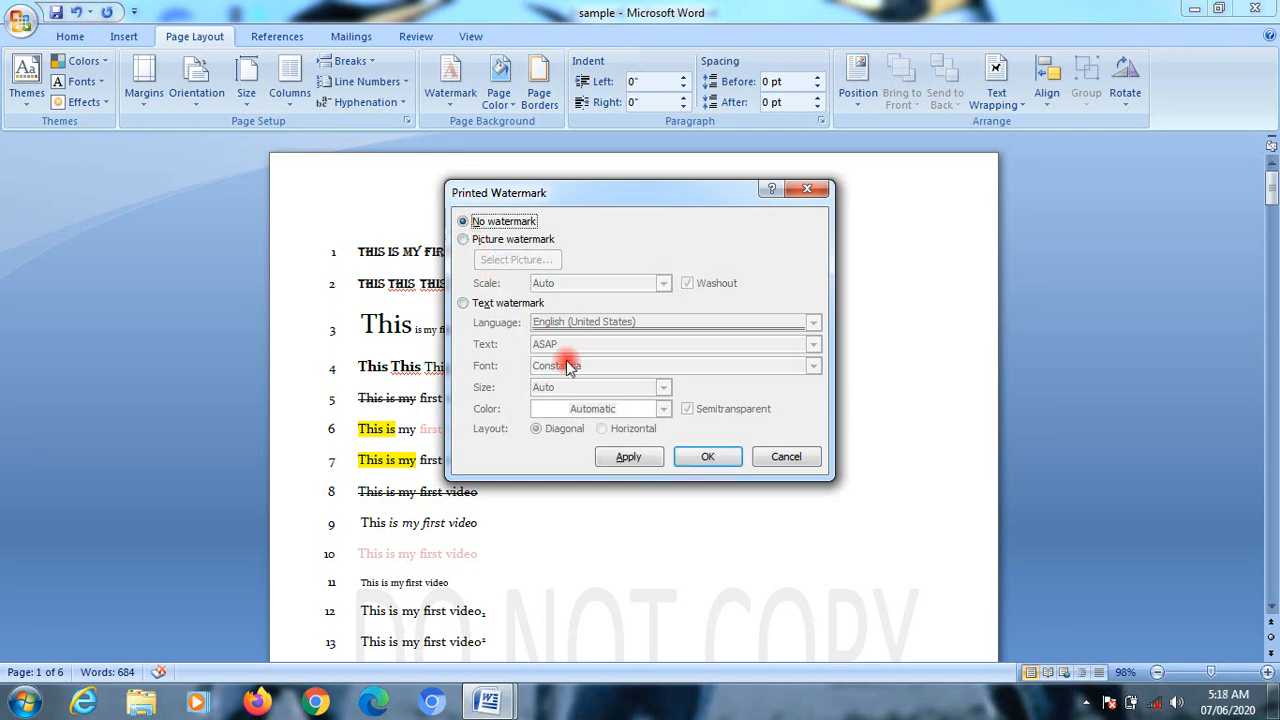
Step: Replace the ASAP sample text with "office junction" and apply it as a diagonal, semitransparent text watermark
click(463, 303)
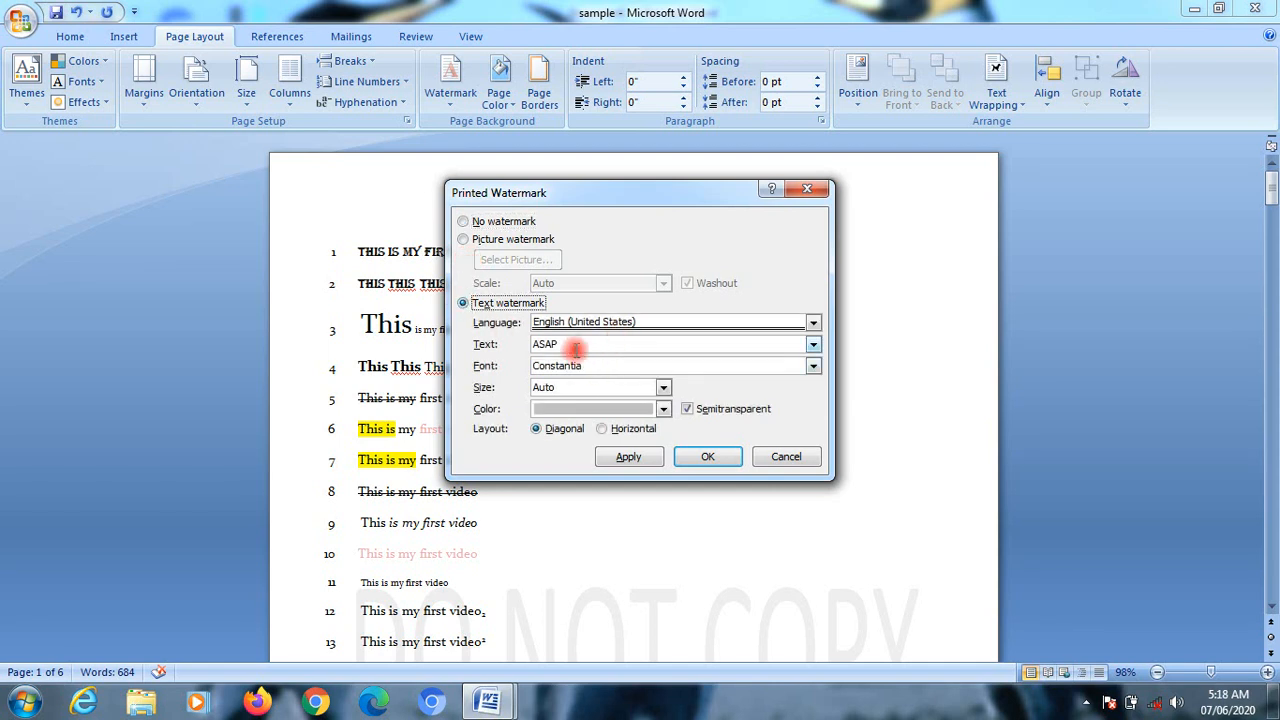
drag(576, 347, 498, 347)
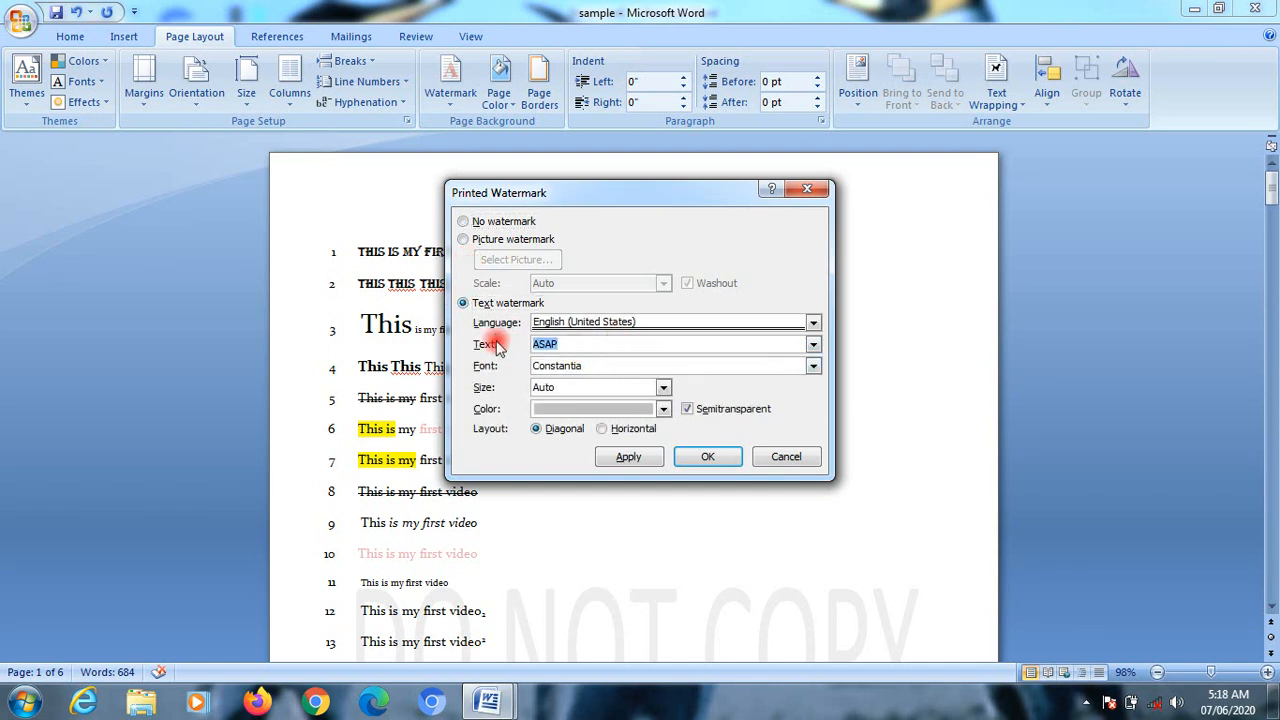
key(BackSpace)
text(office junction)
click(707, 456)
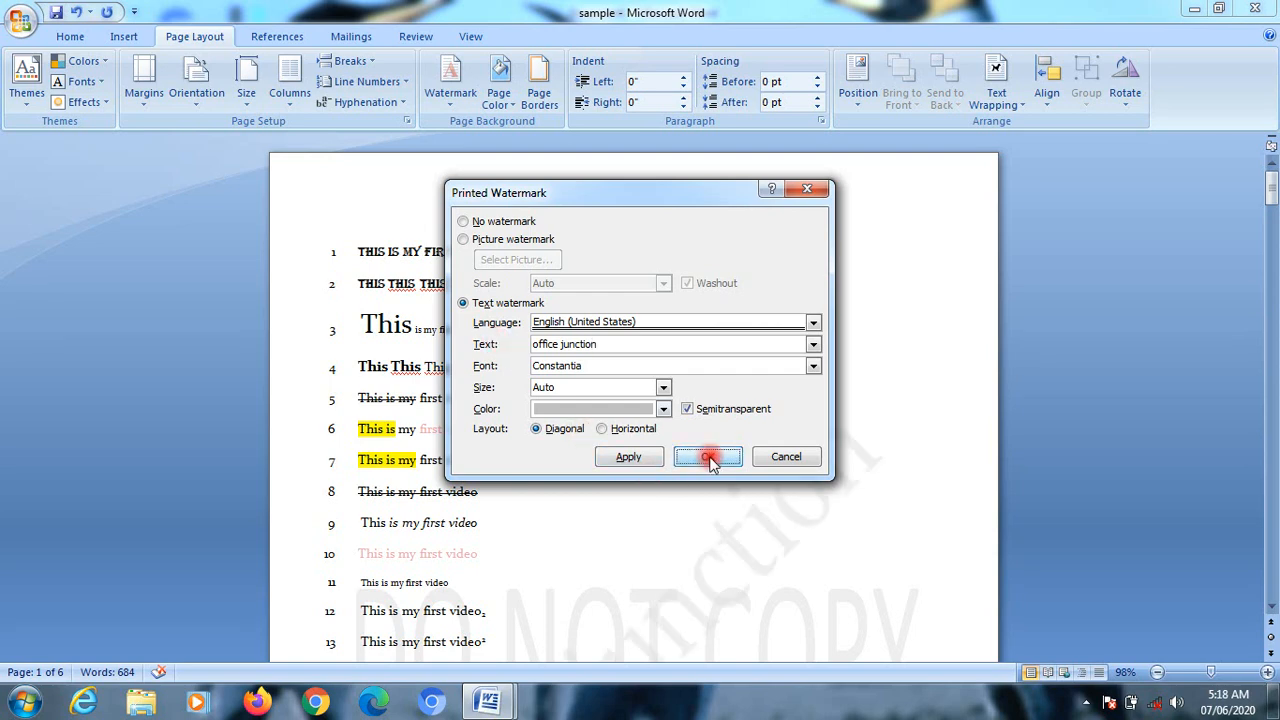
Step: Check the overlapping watermarks on the first page and remove them from the document
scroll(764, 588, down, 2)
scroll(764, 588, down, 2)
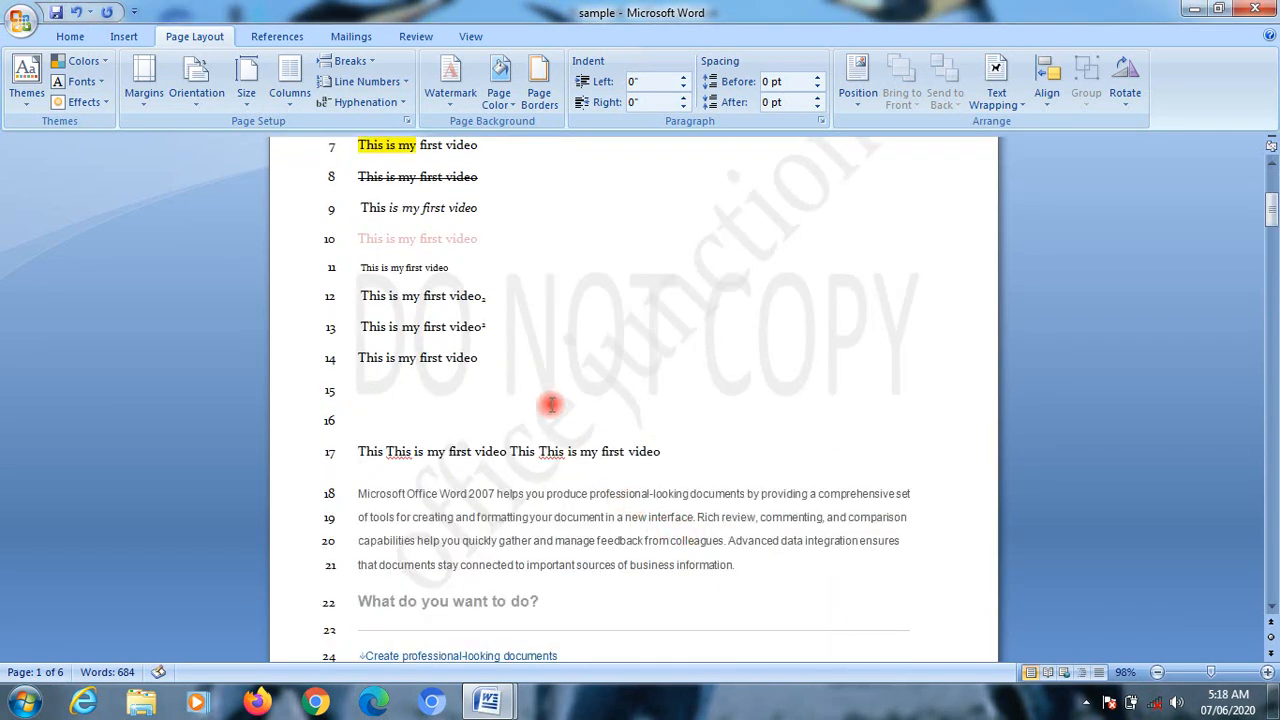
click(450, 82)
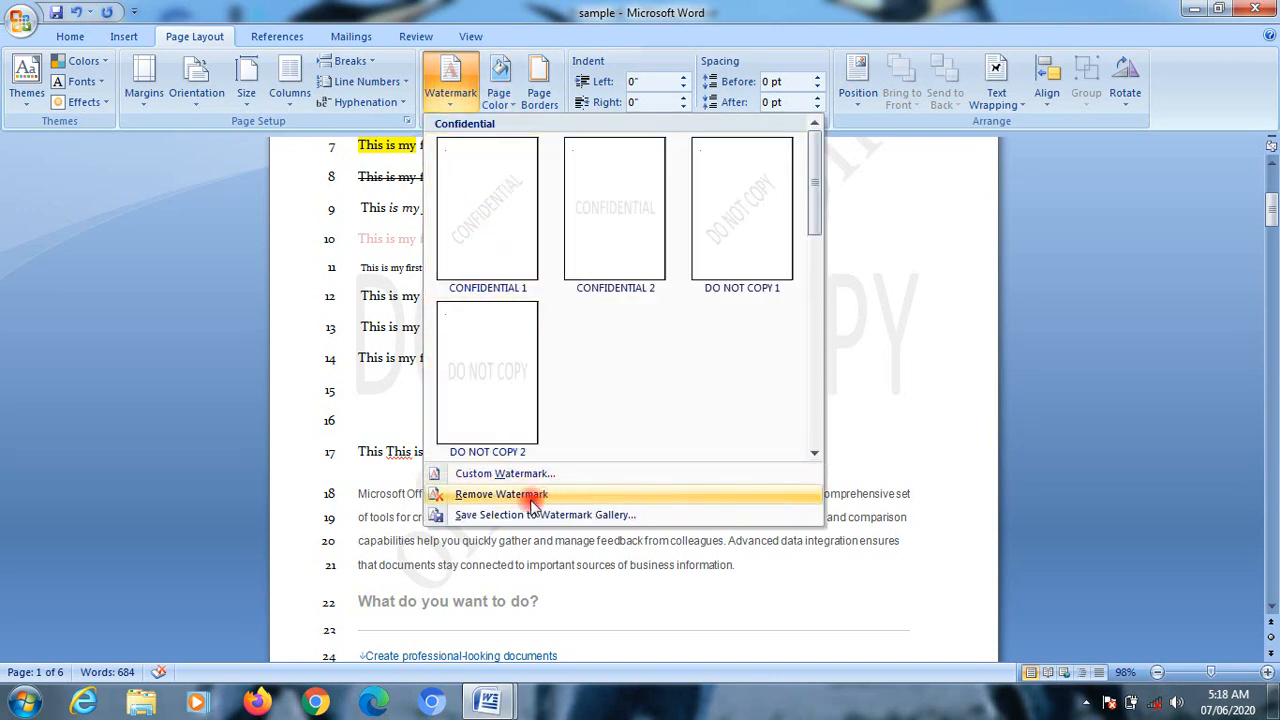
click(470, 494)
Step: Create a custom diagonal text watermark reading "office junction" in Constantia and view it on the first page
click(450, 82)
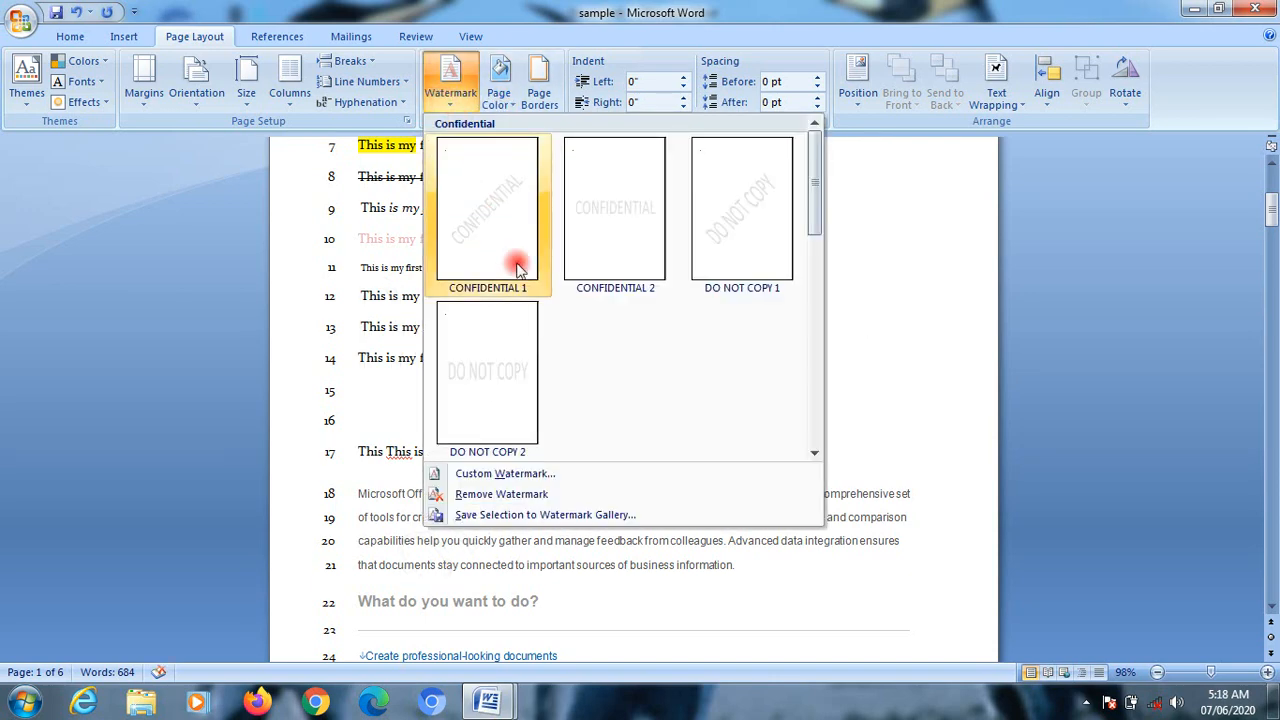
click(510, 476)
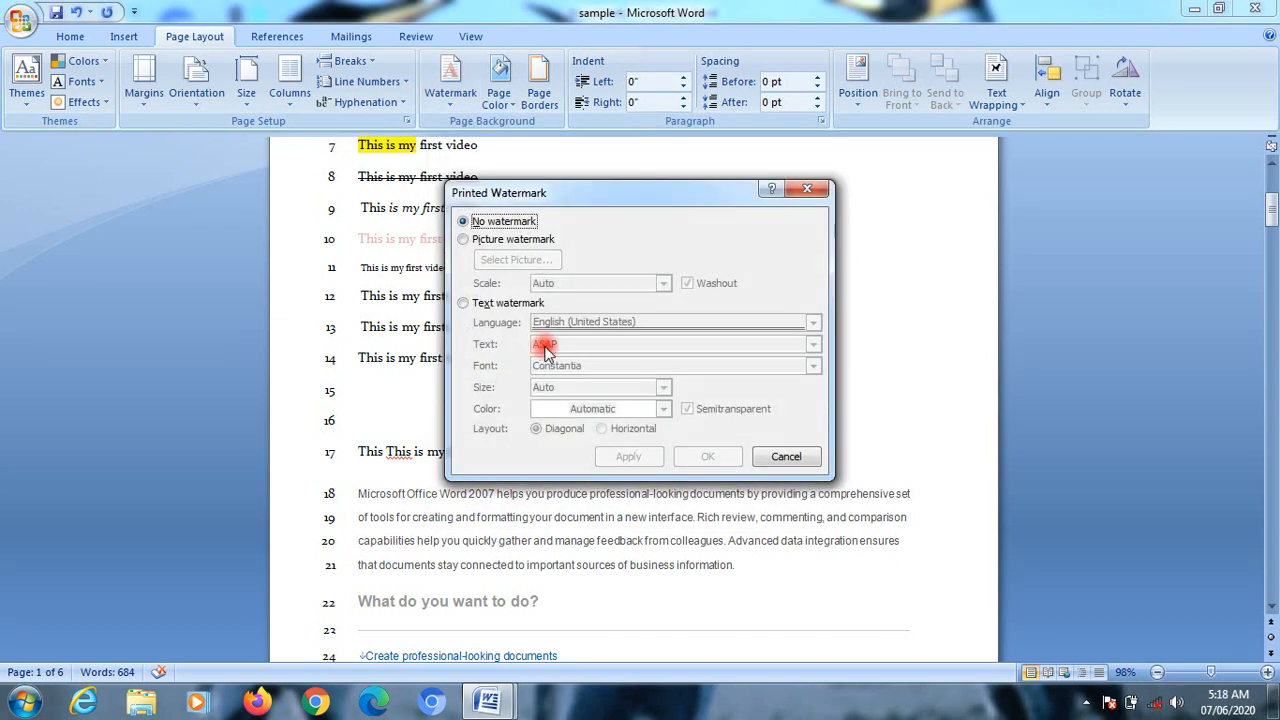
click(462, 303)
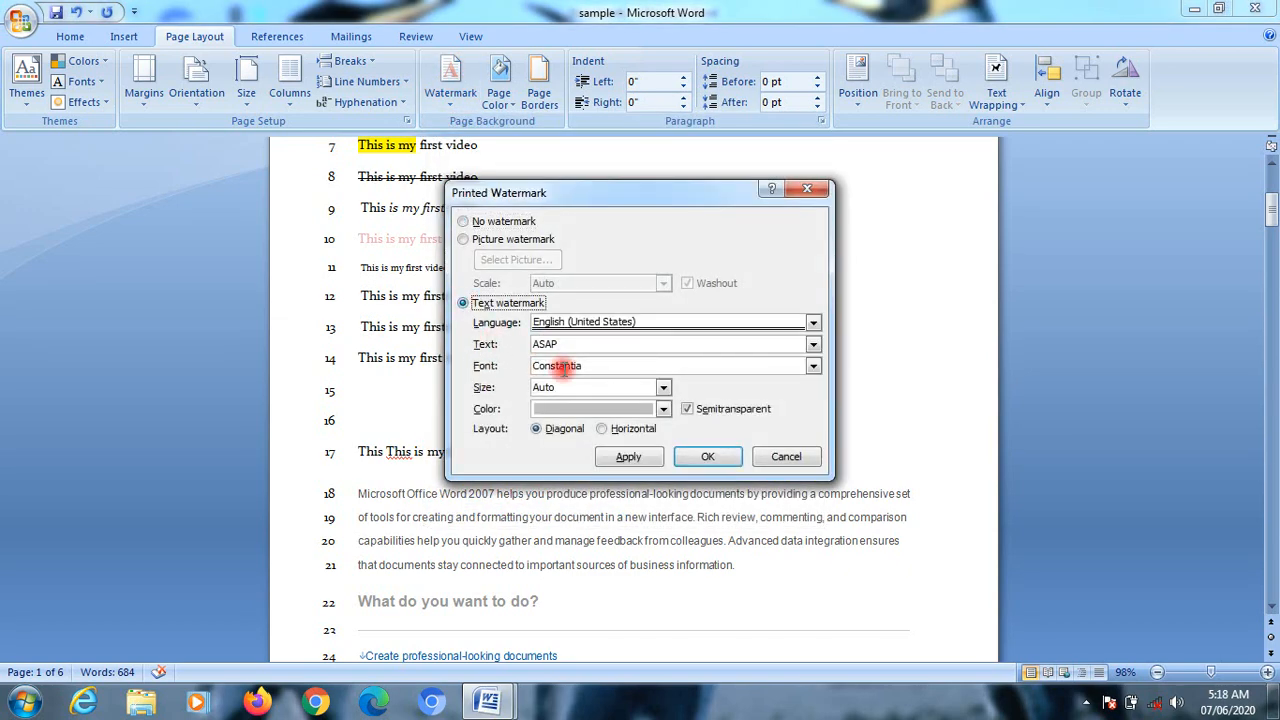
click(595, 344)
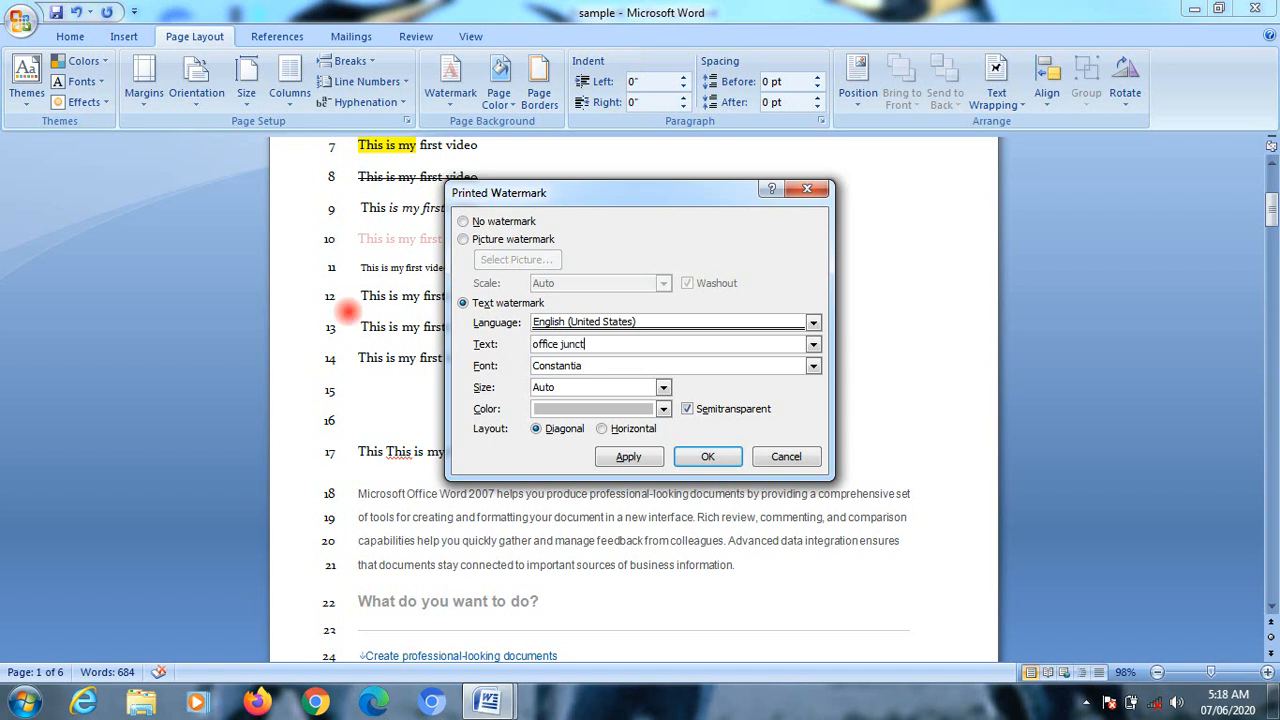
text(office junction)
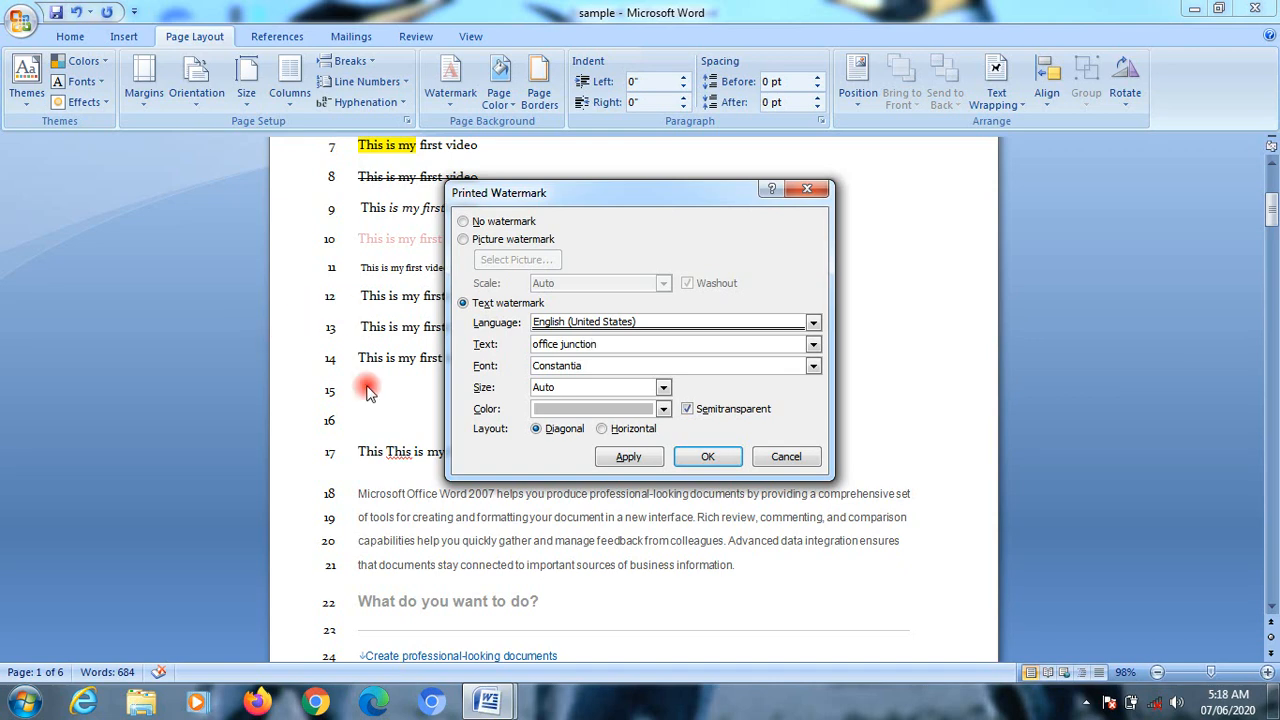
click(710, 455)
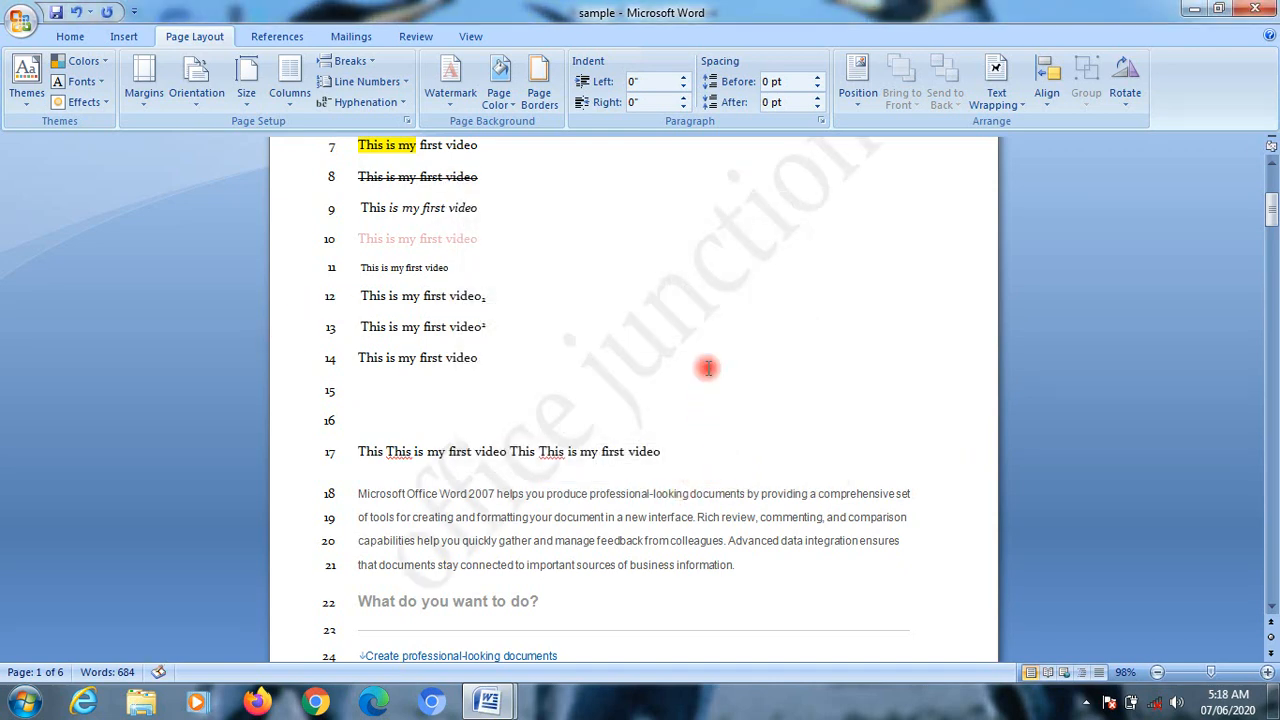
scroll(705, 364, up, 3)
scroll(708, 364, down, 2)
scroll(708, 368, up, 3)
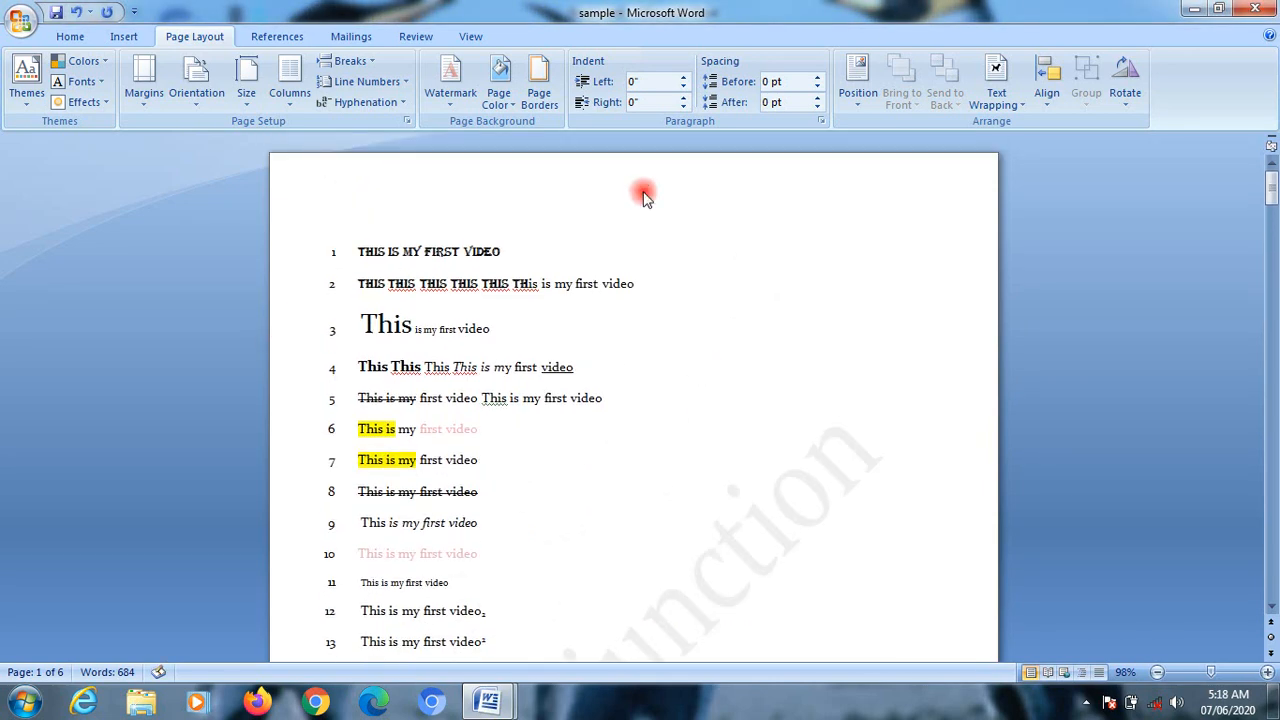
Step: Set the page color to a light gold theme shade and add a solid ½ pt box page border to the whole document
click(513, 106)
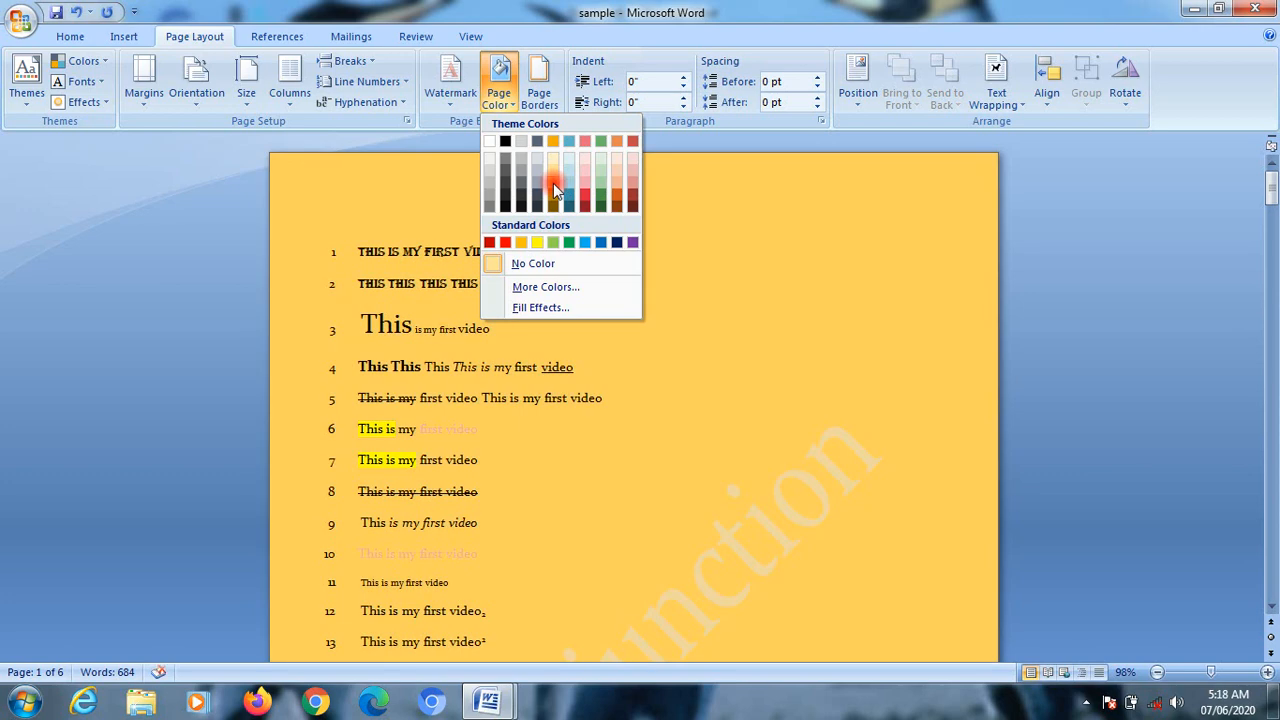
click(557, 190)
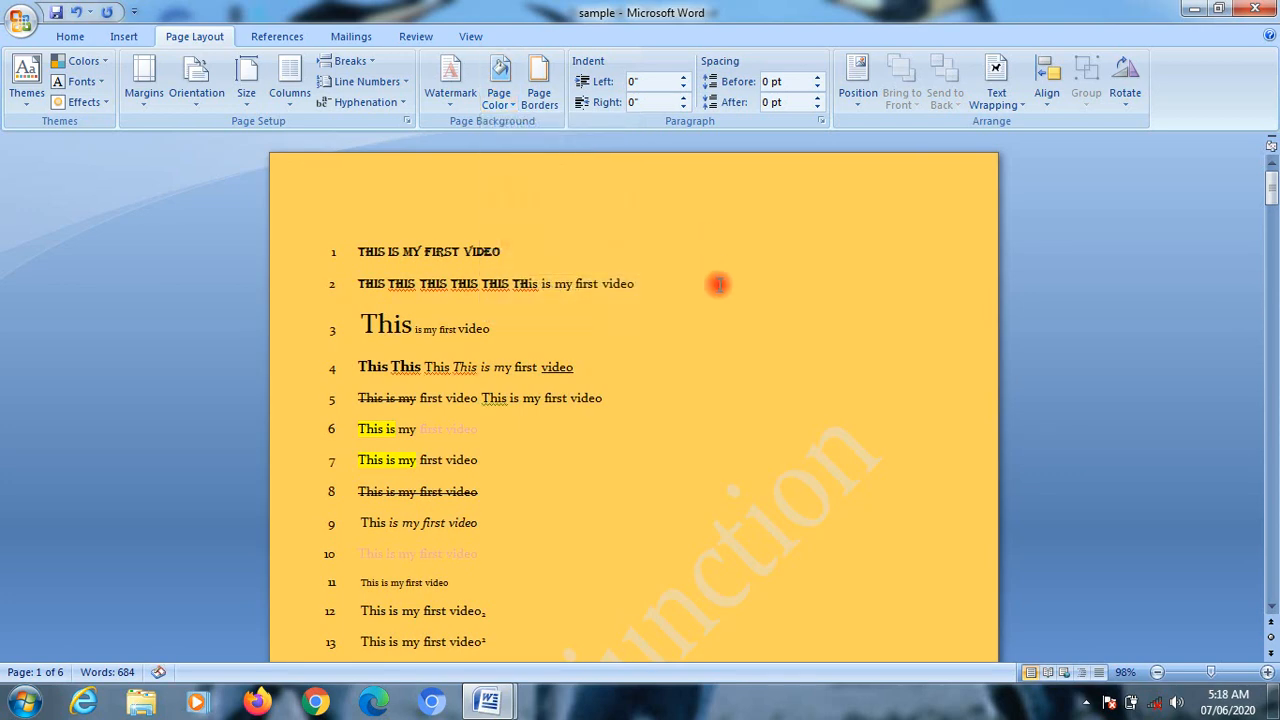
click(540, 95)
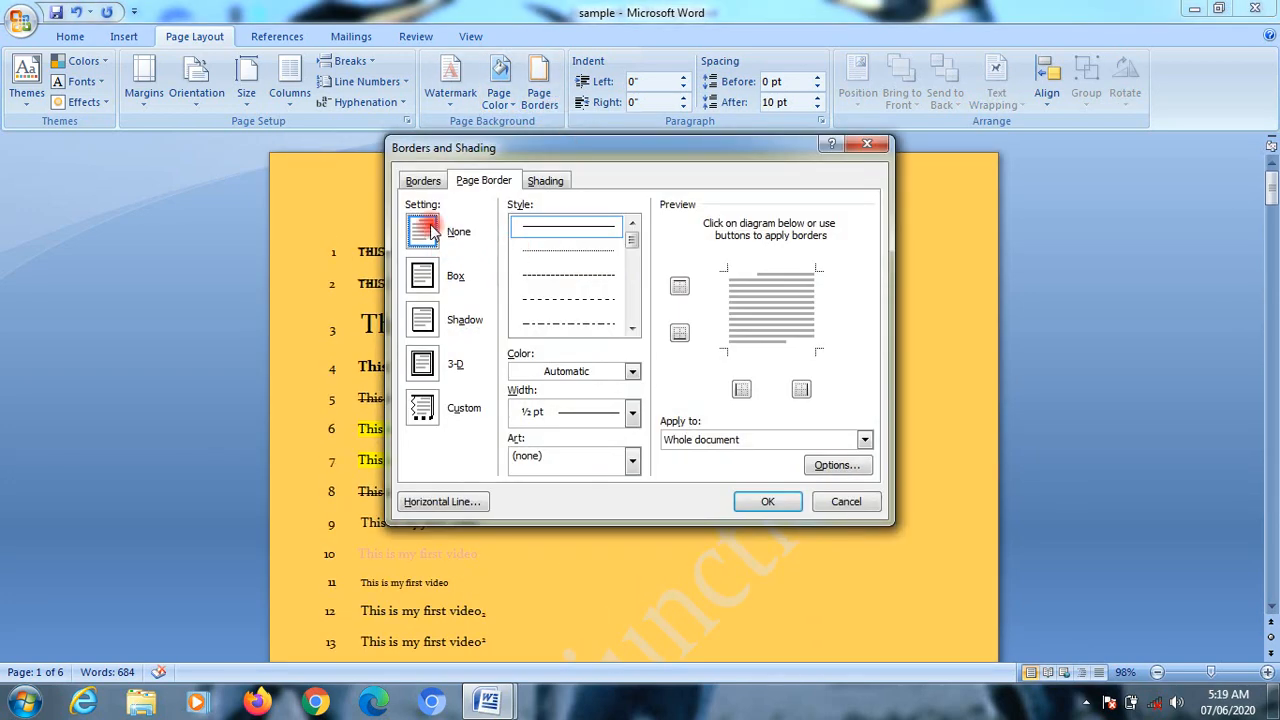
click(424, 277)
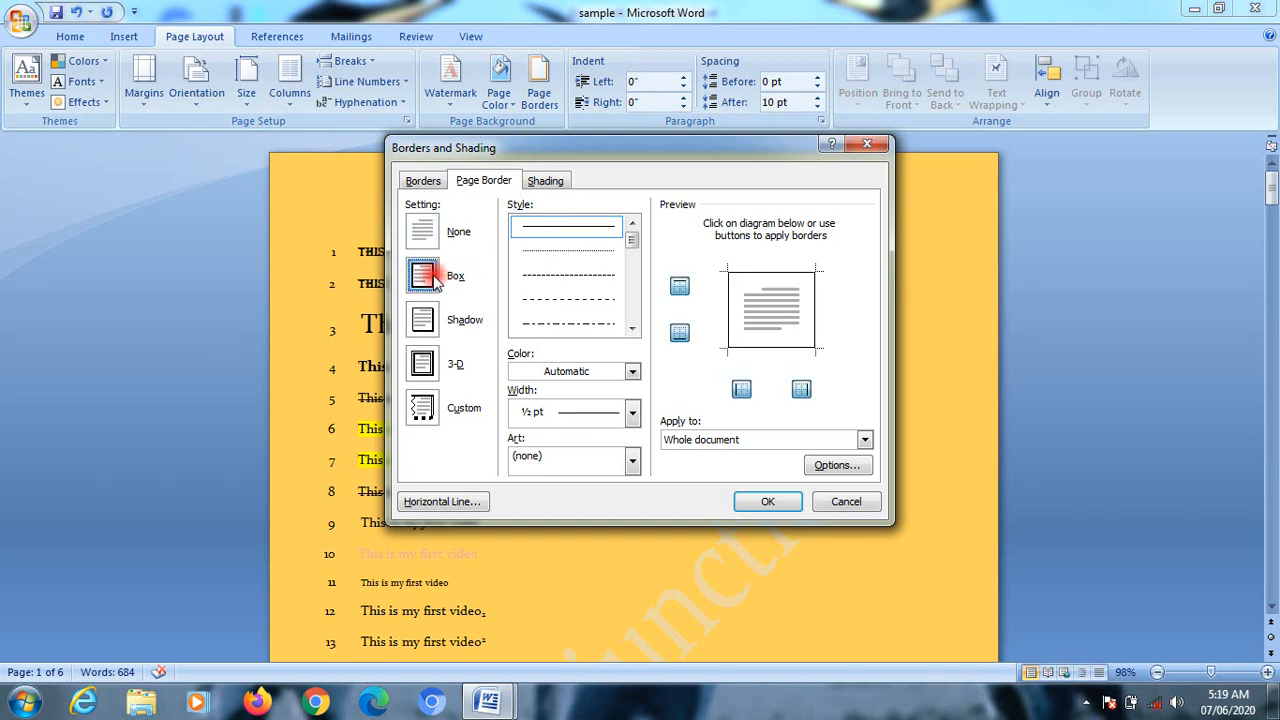
click(768, 501)
scroll(745, 430, down, 5)
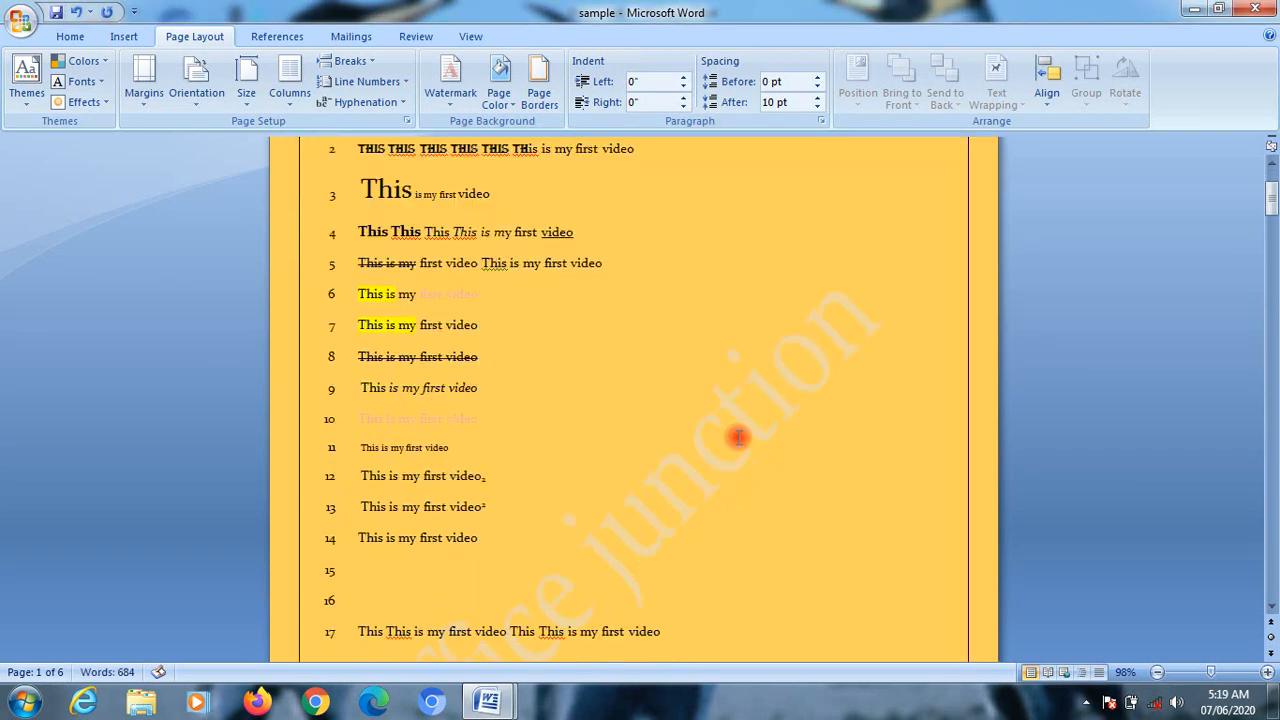
scroll(751, 428, up, 3)
scroll(751, 428, down, 9)
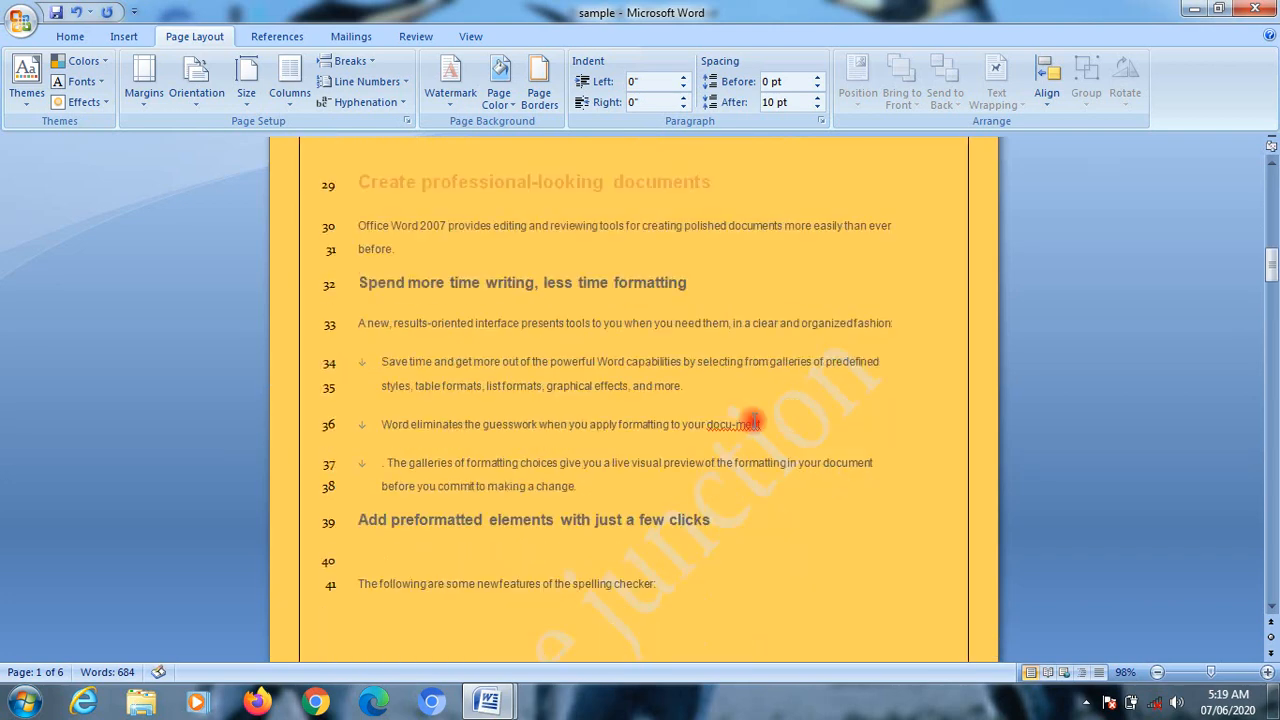
scroll(751, 428, up, 4)
scroll(752, 422, up, 10)
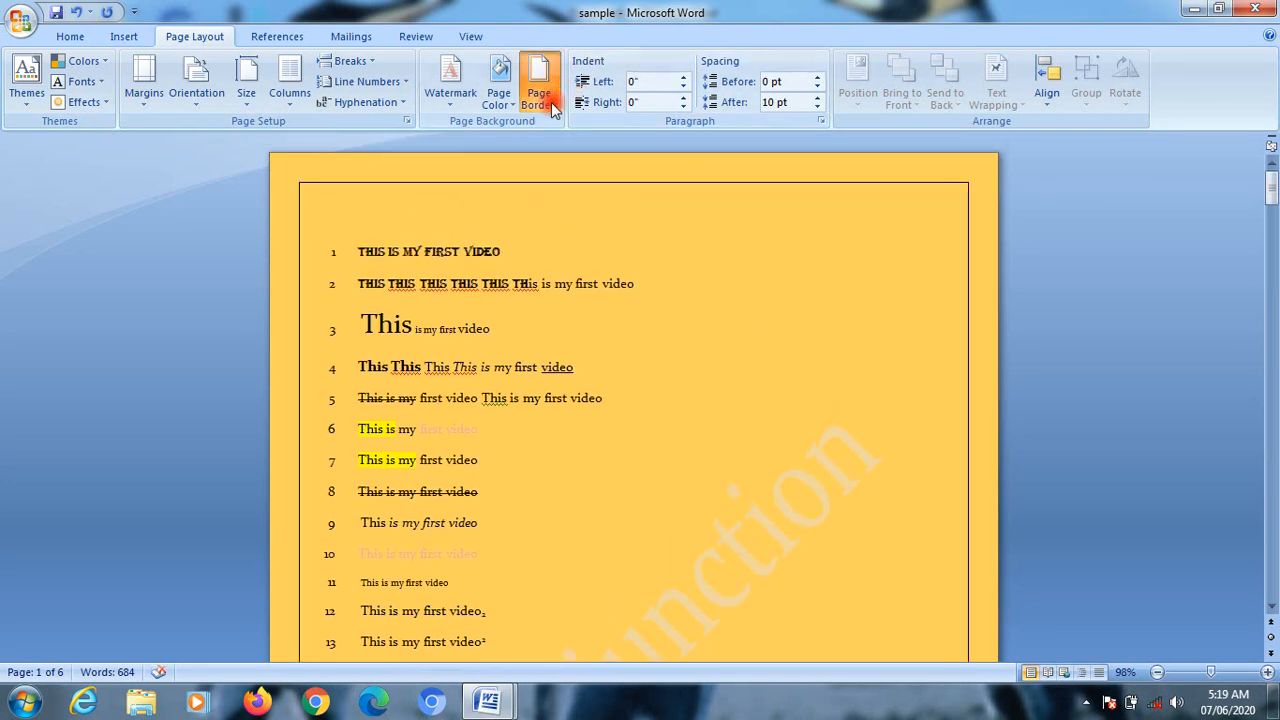
Step: Apply a dotted line style to the page border, then change it to the dash-dot style
click(539, 90)
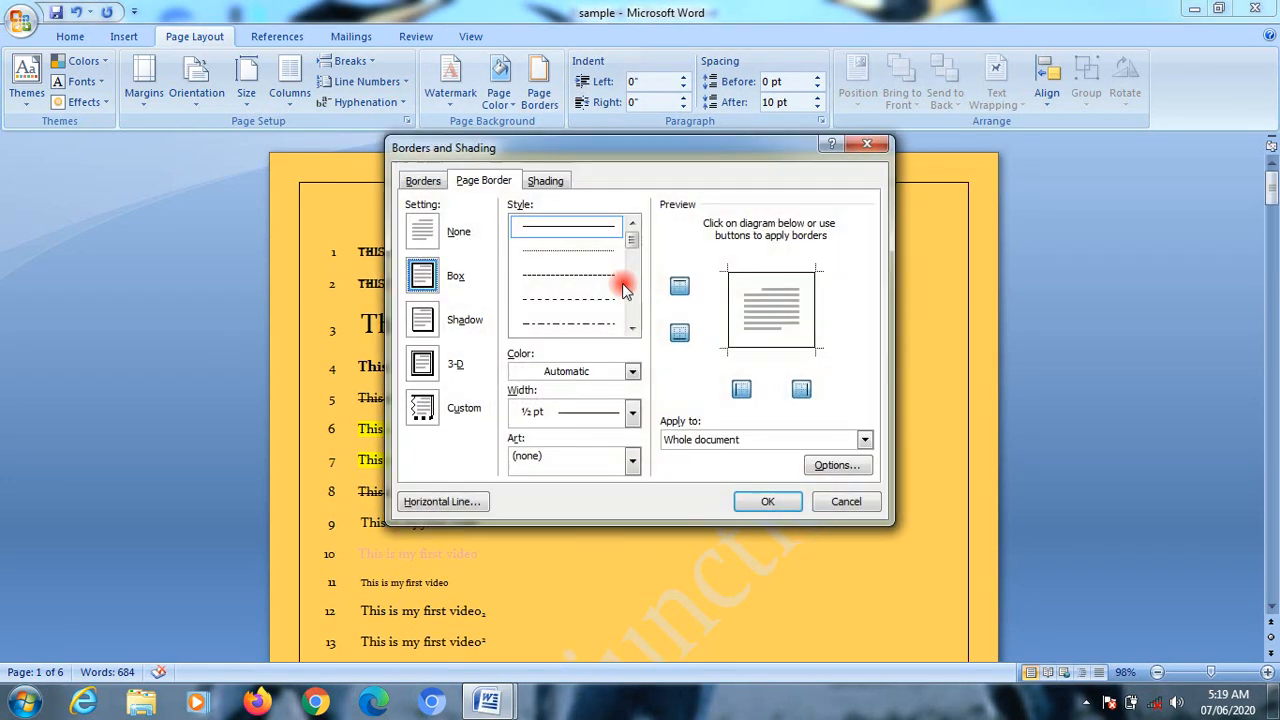
click(565, 251)
click(750, 502)
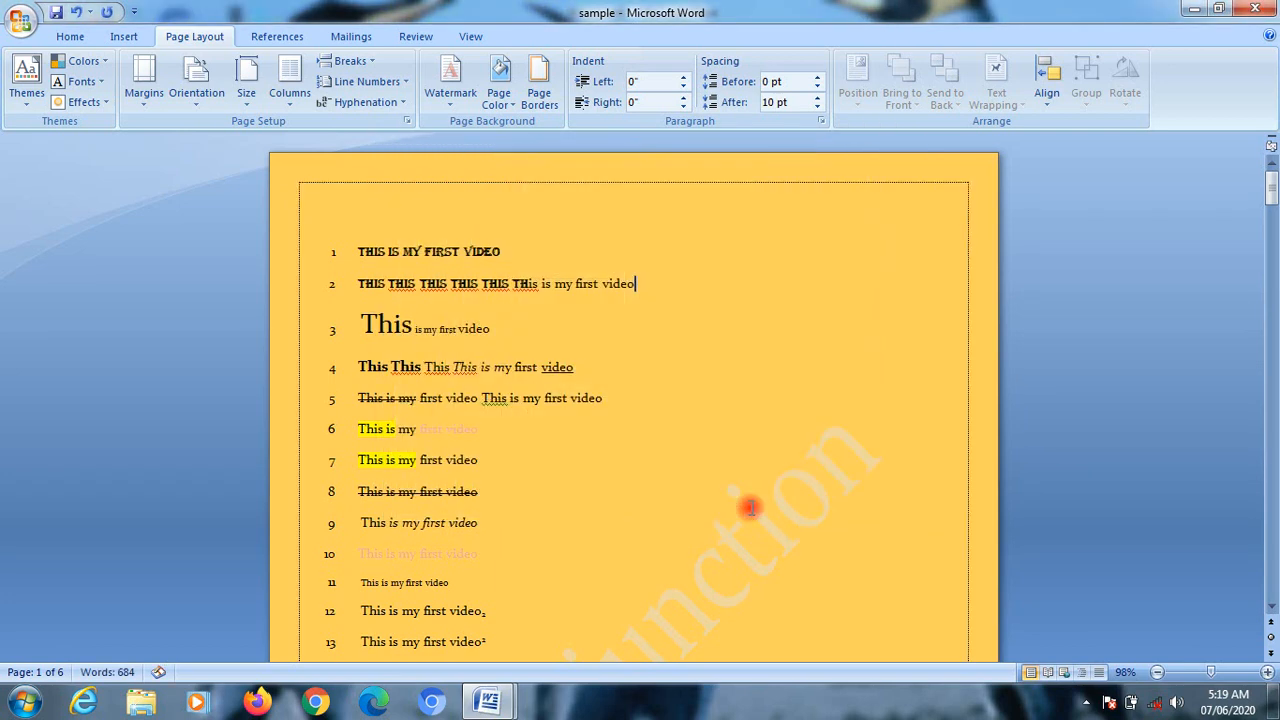
click(539, 92)
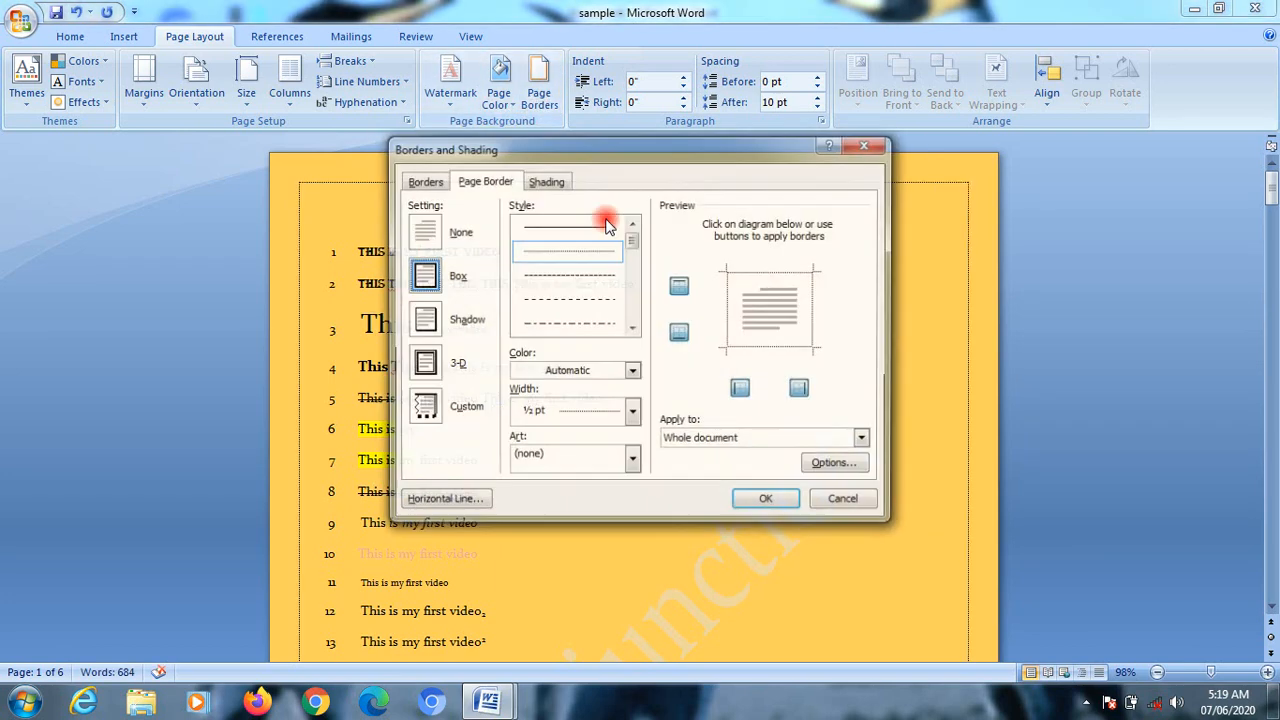
click(578, 323)
click(766, 502)
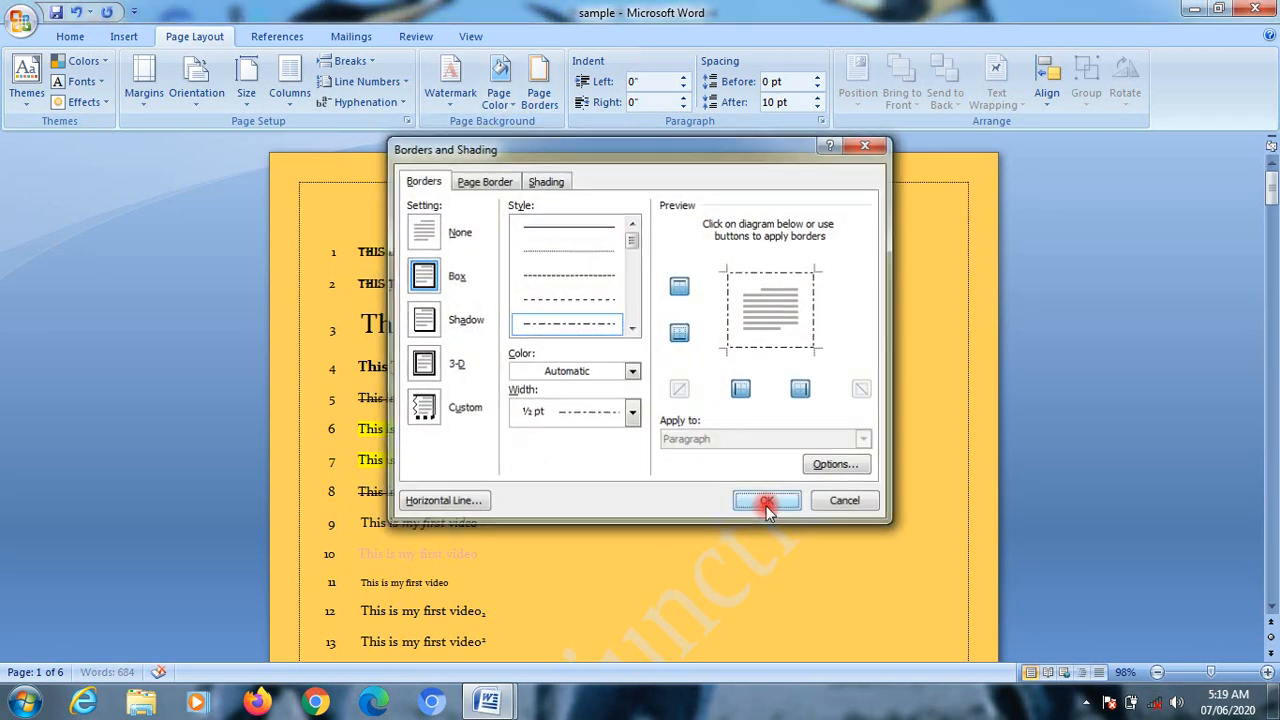
Step: Change the whole document's page border setting to Shadow
click(539, 92)
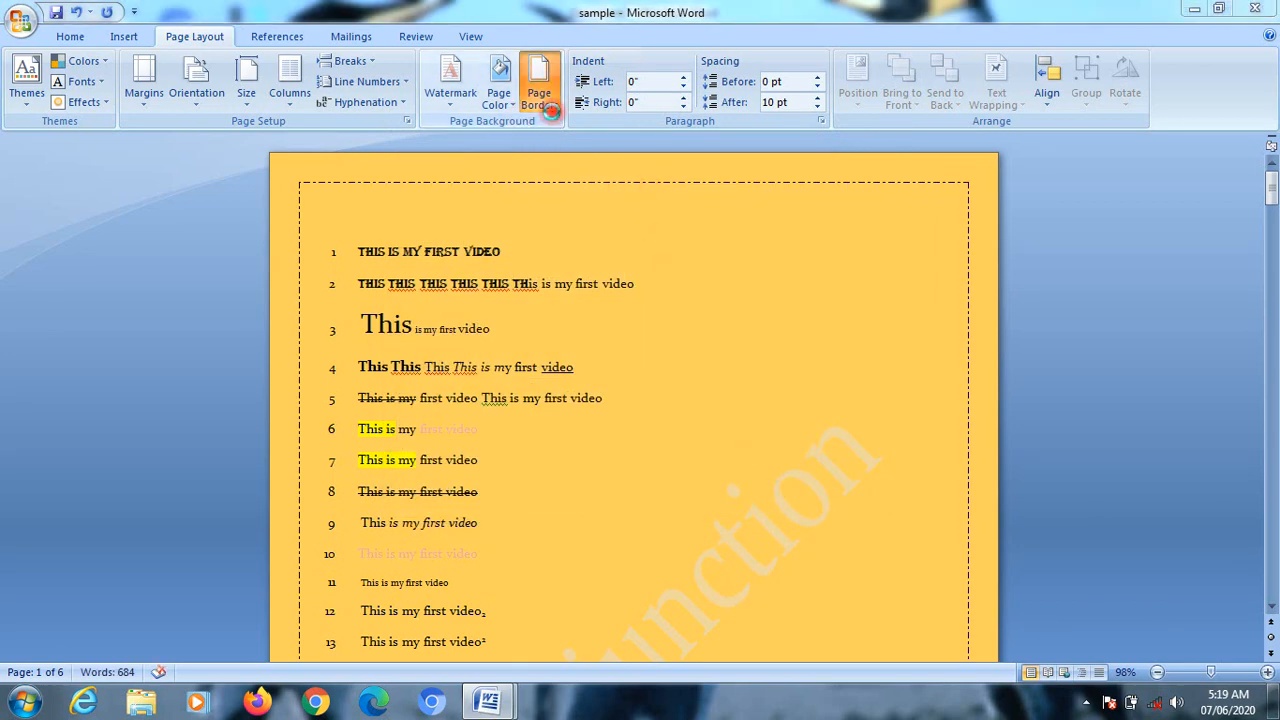
click(424, 320)
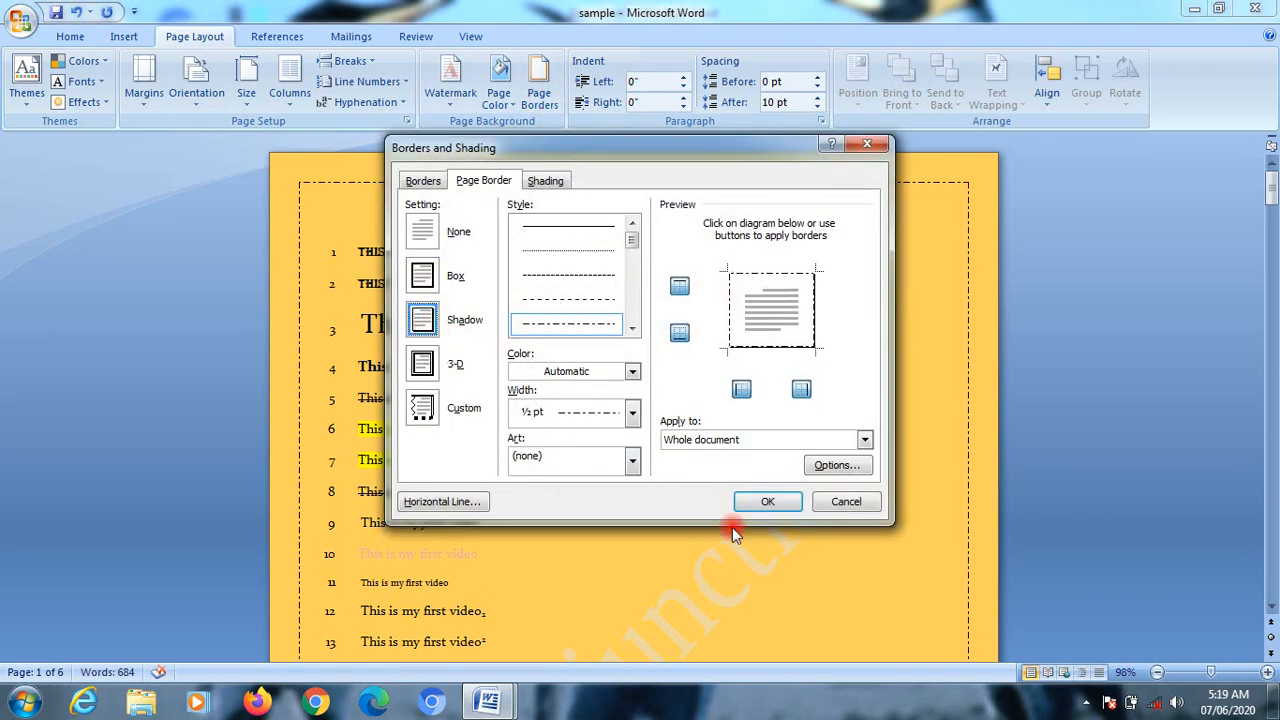
click(748, 505)
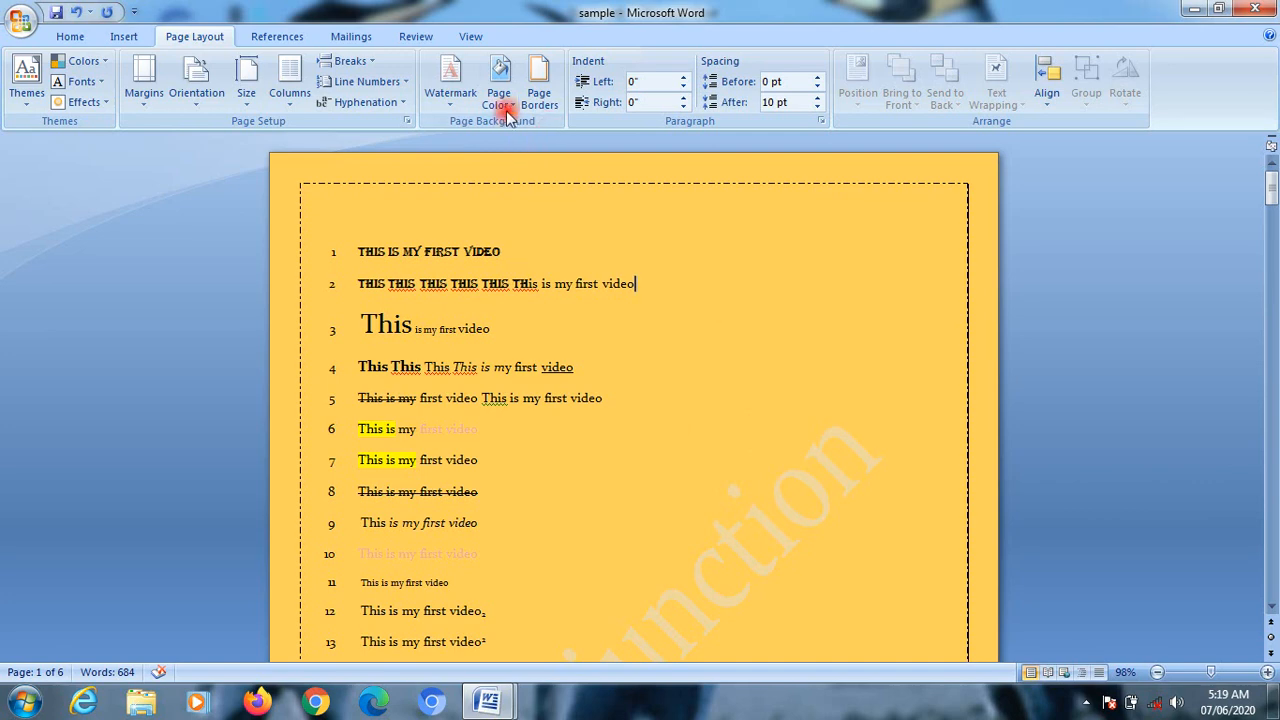
Step: Apply a solid ½ pt Shadow page border to the whole document, then change its setting to 3-D
click(537, 100)
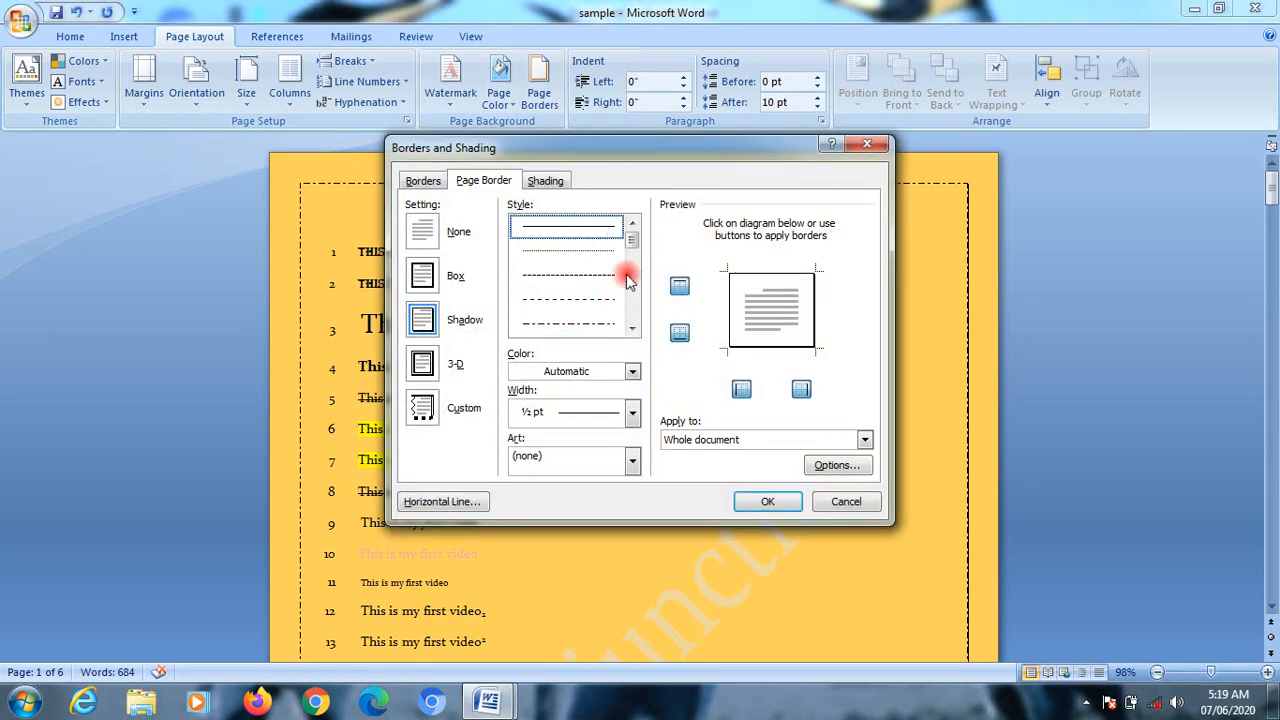
click(766, 503)
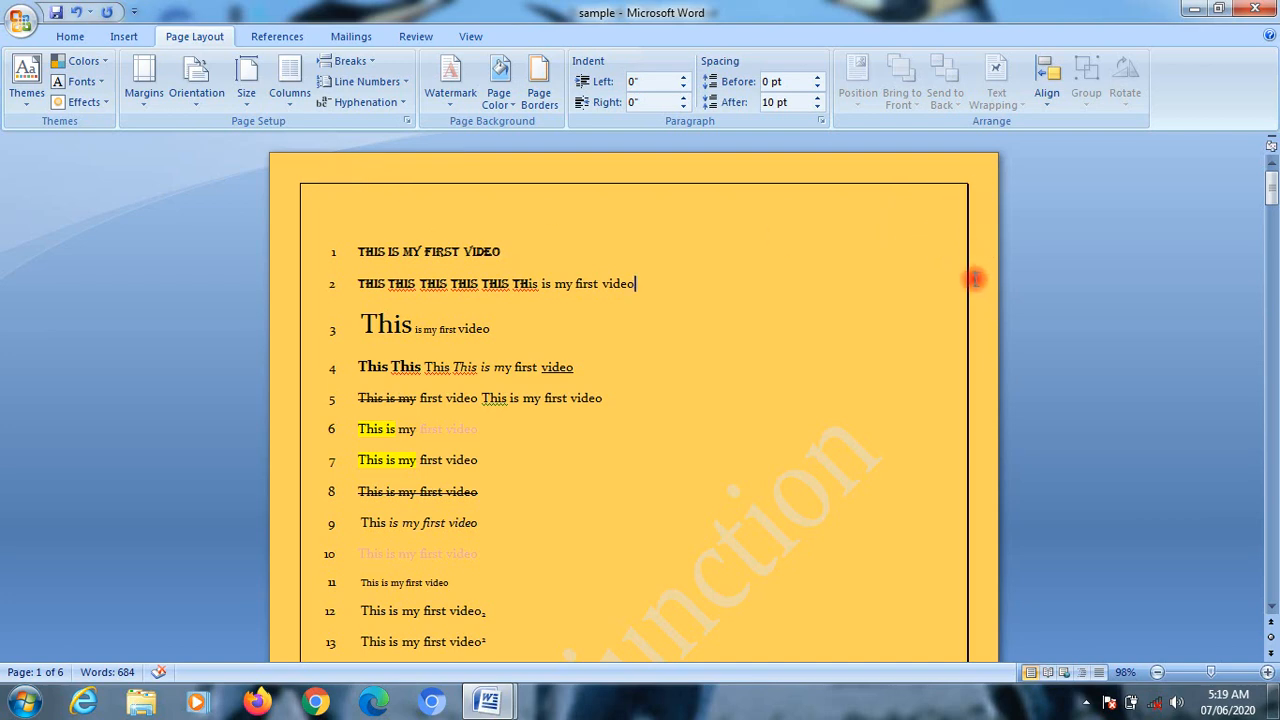
click(540, 98)
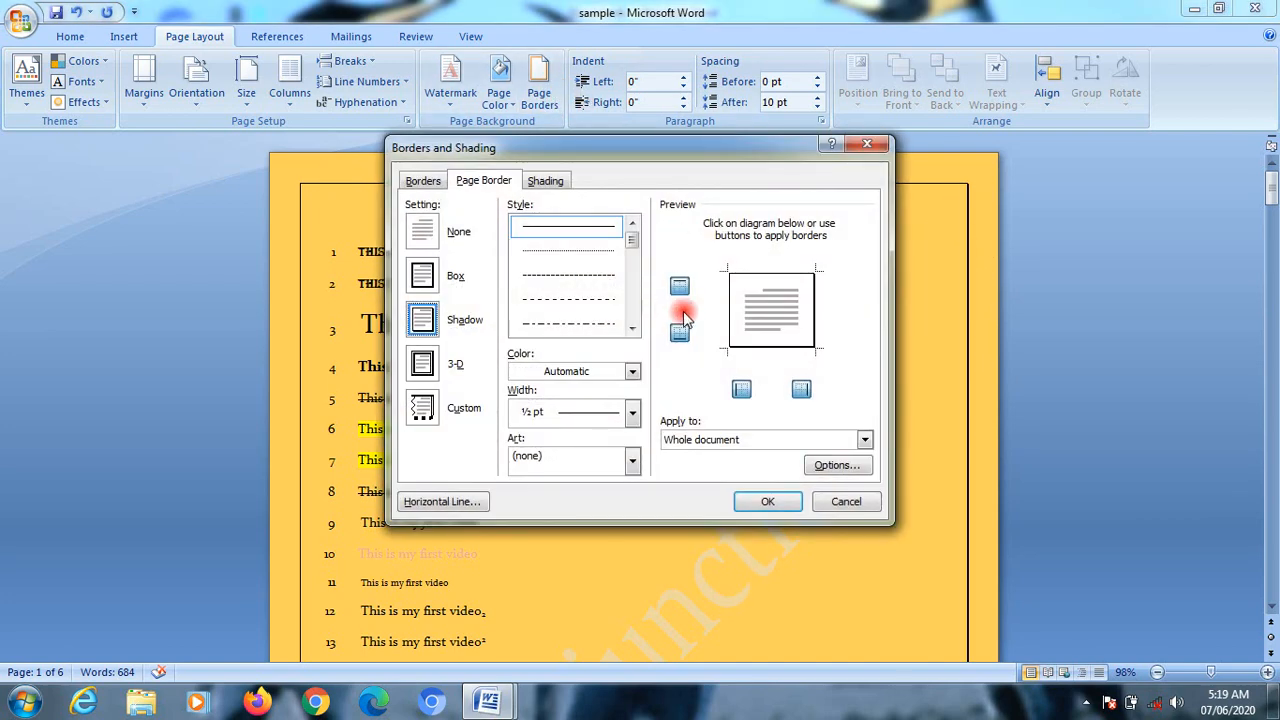
click(430, 369)
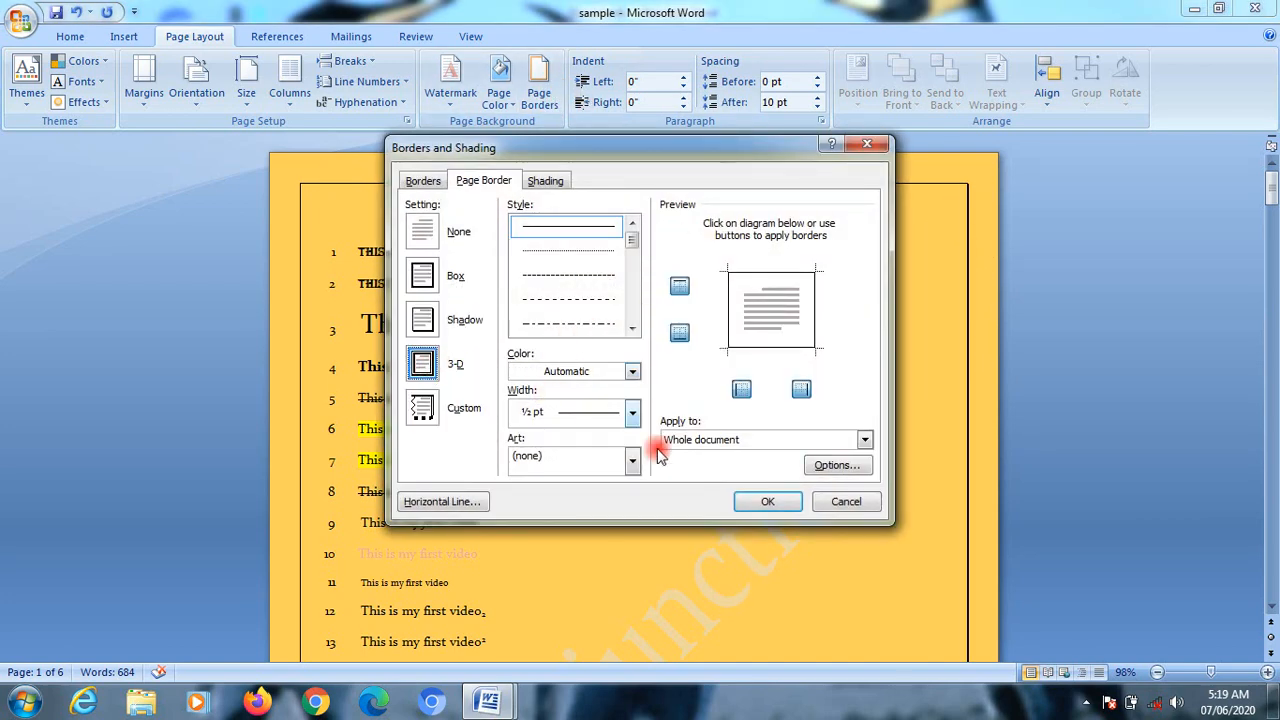
click(767, 501)
Step: Change the page border's line color to a dark gray theme color
click(540, 96)
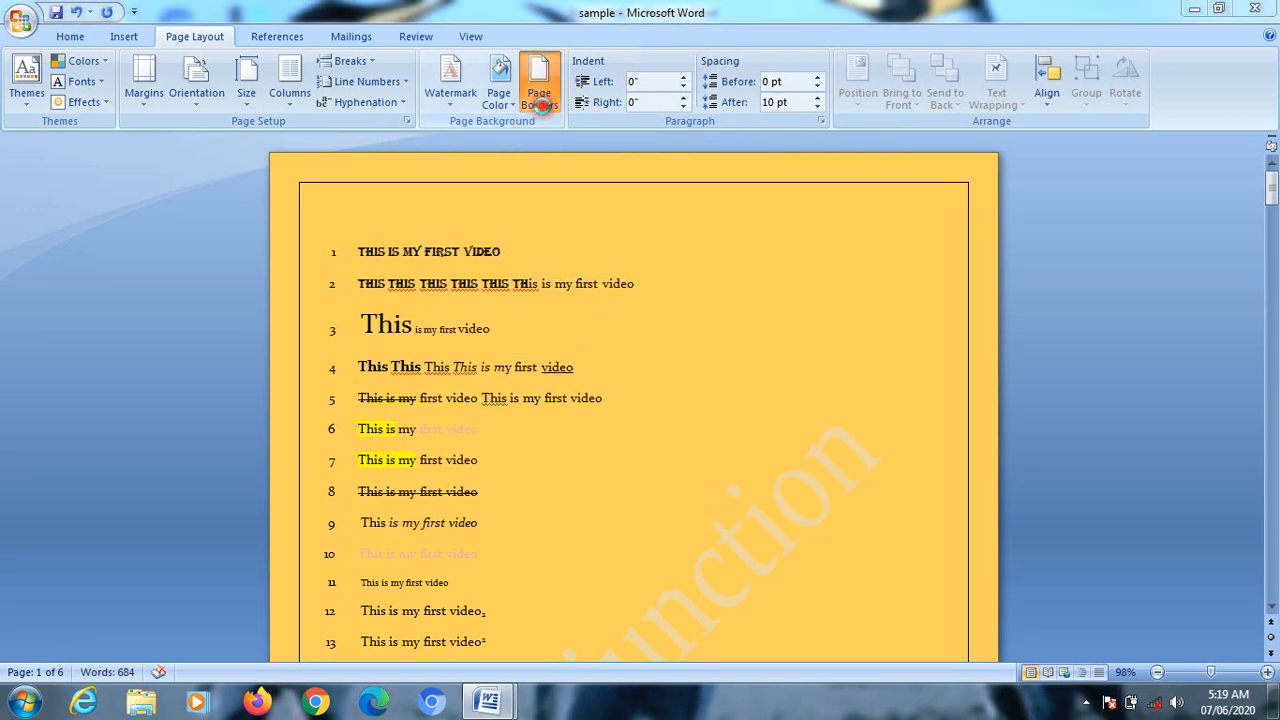
click(558, 380)
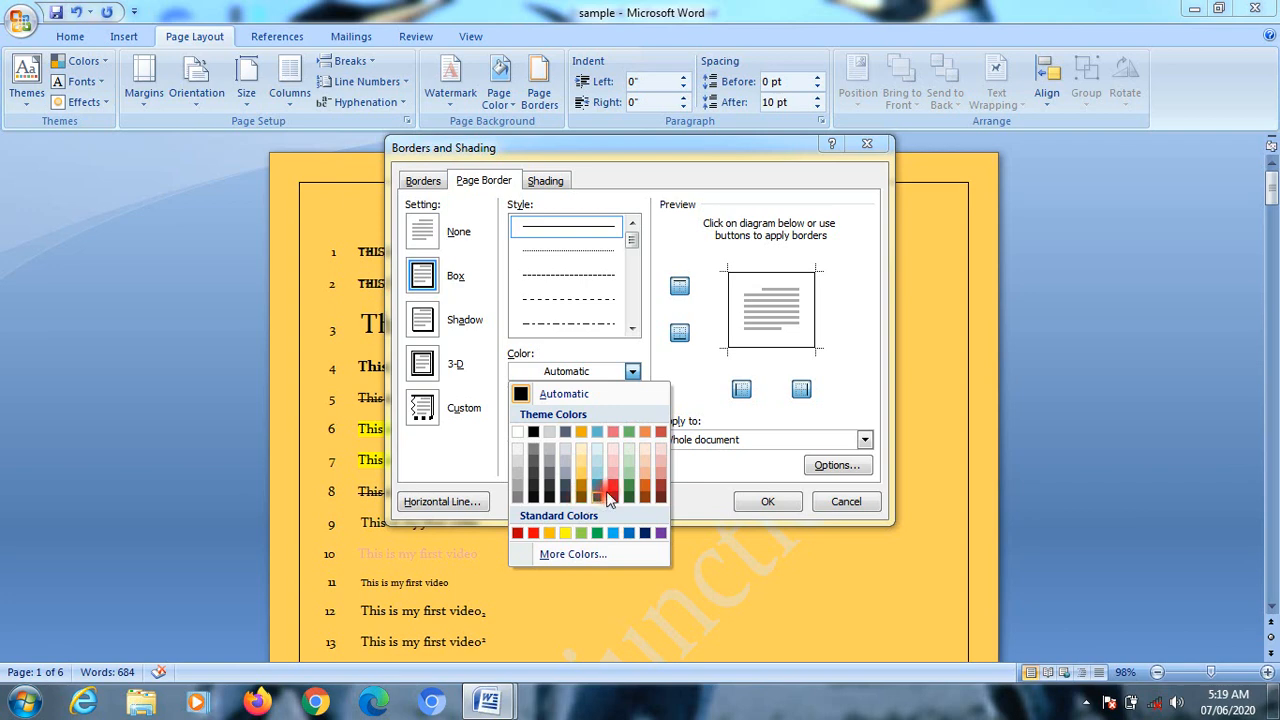
click(524, 449)
click(786, 506)
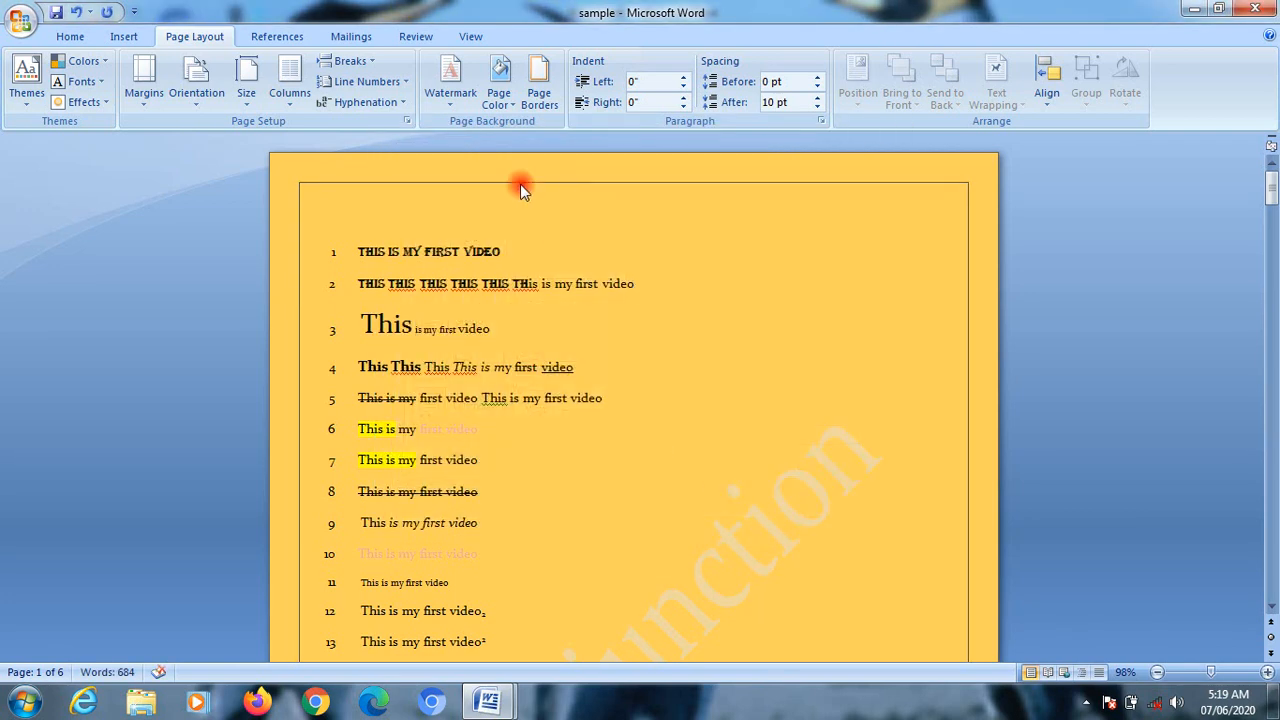
Step: Set the page border's line width to 4 ½ pt for the whole document
click(539, 90)
click(576, 414)
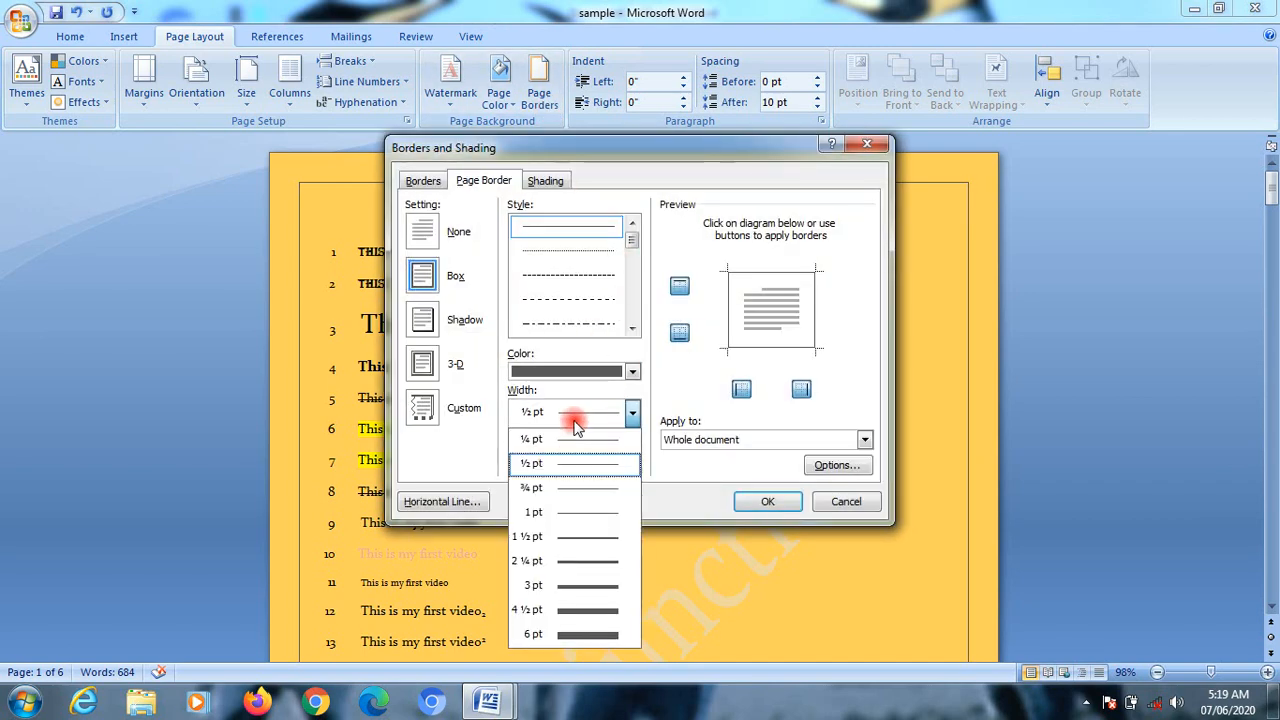
click(574, 414)
click(574, 414)
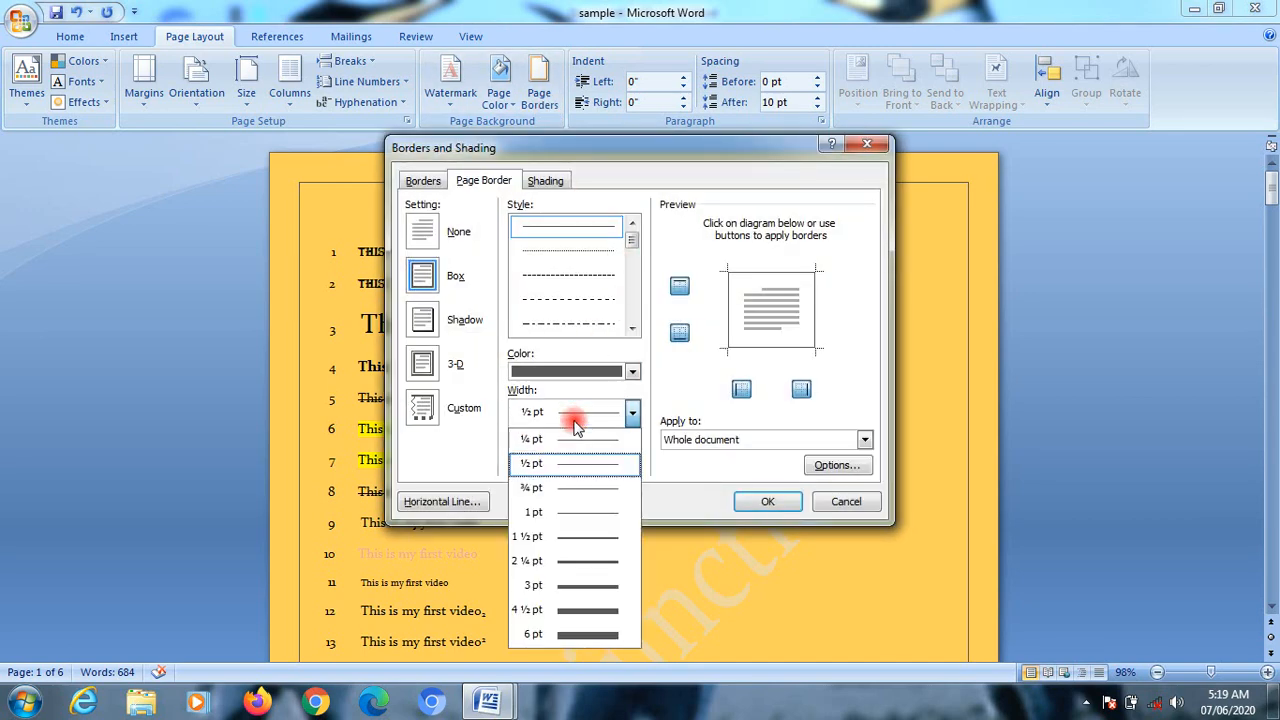
click(585, 609)
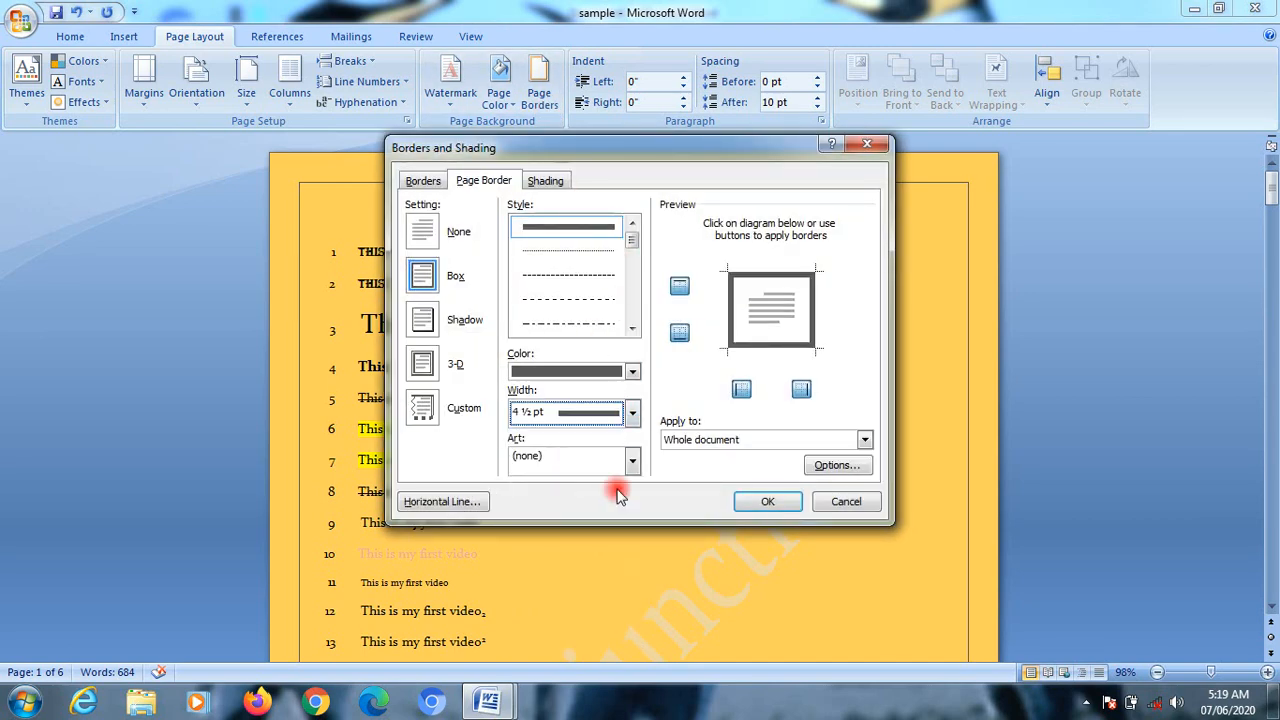
click(755, 507)
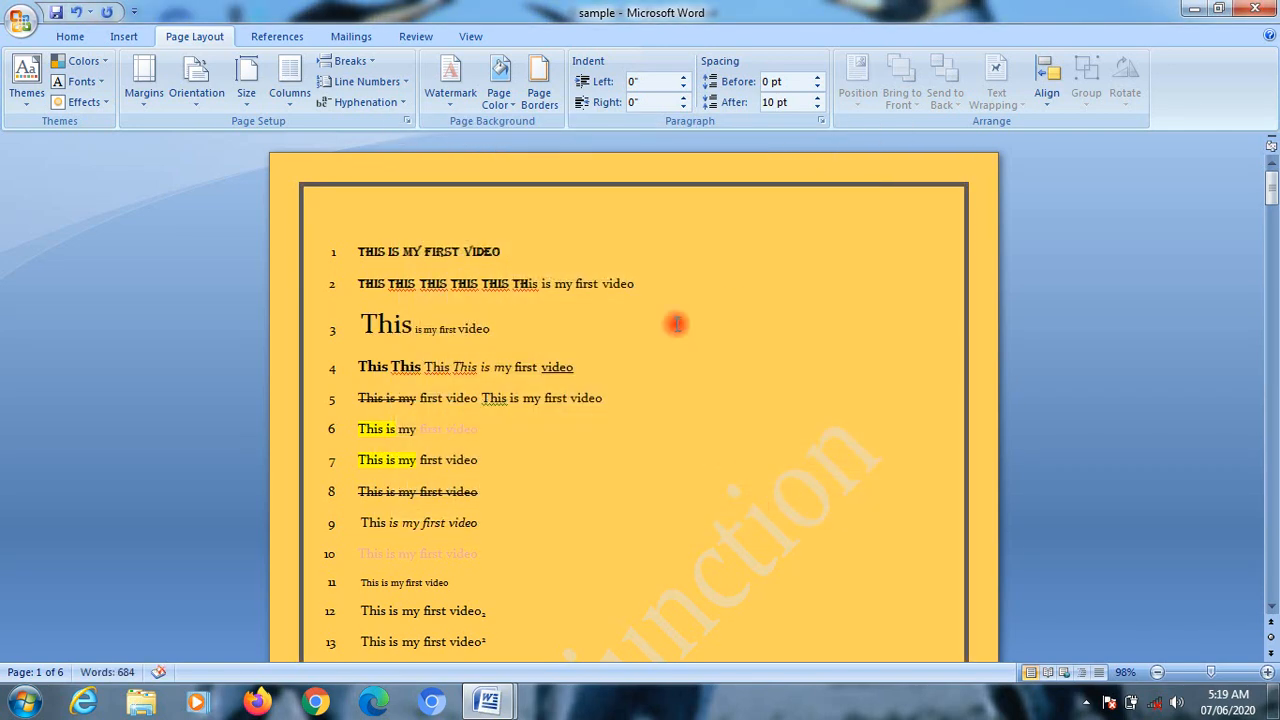
Step: Try the red apple art in the page border settings, then apply the cupcake art border and view it across the pages
click(545, 98)
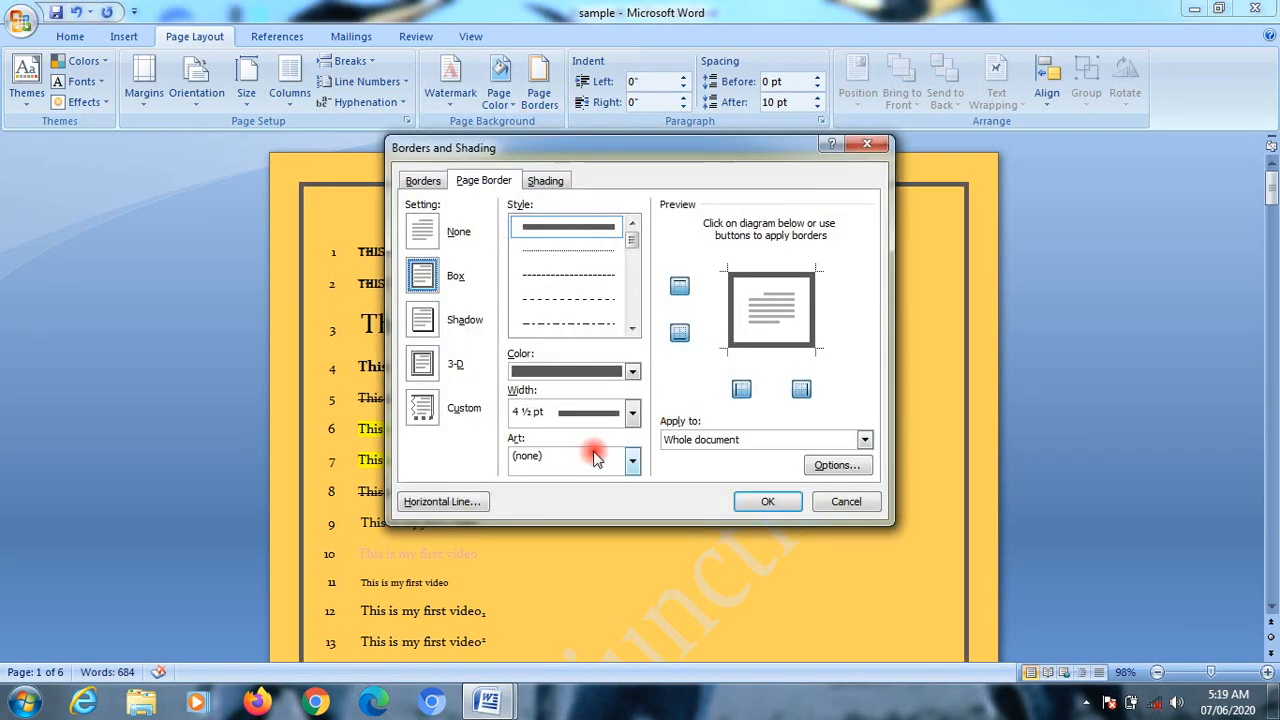
click(600, 460)
click(567, 514)
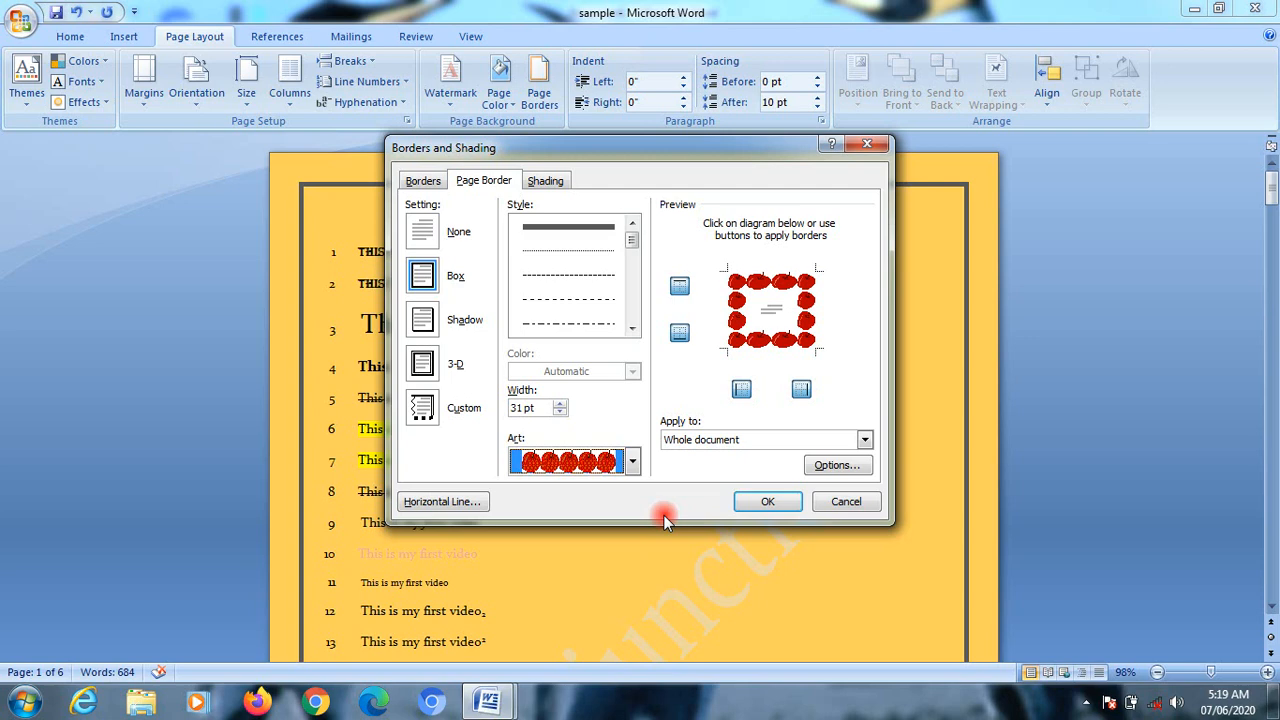
click(612, 462)
click(590, 538)
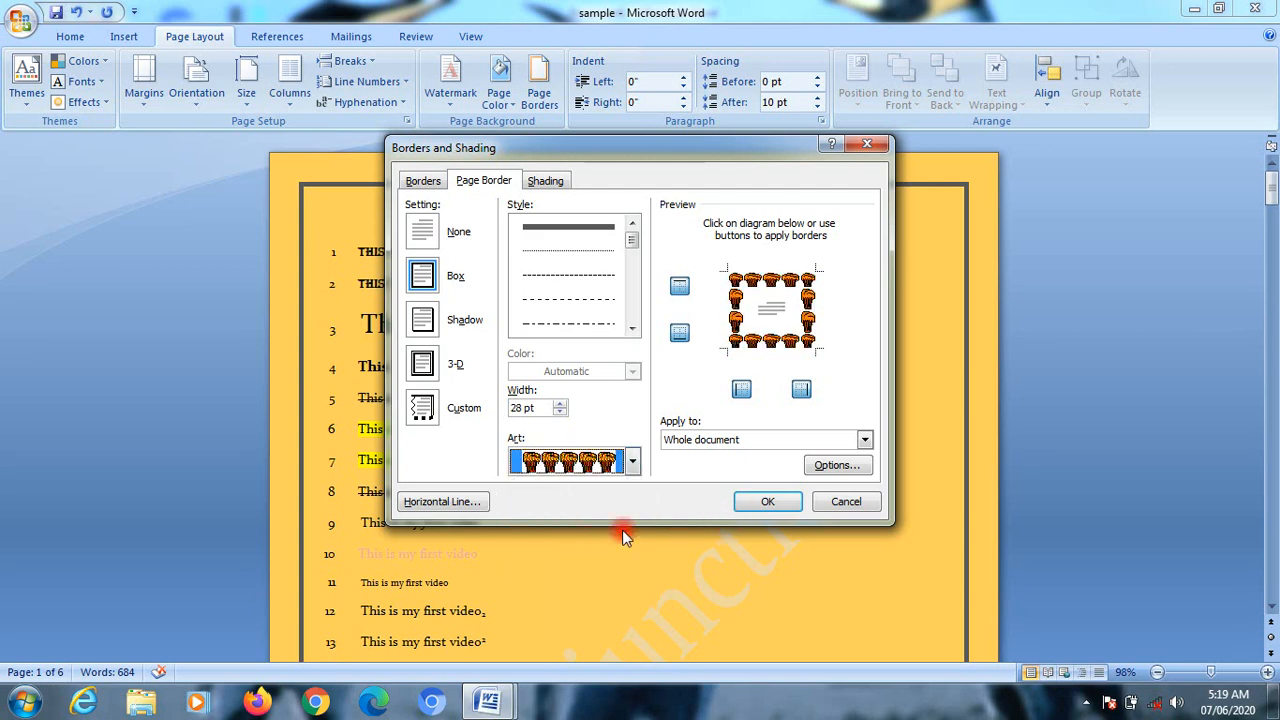
click(765, 502)
scroll(670, 315, down, 12)
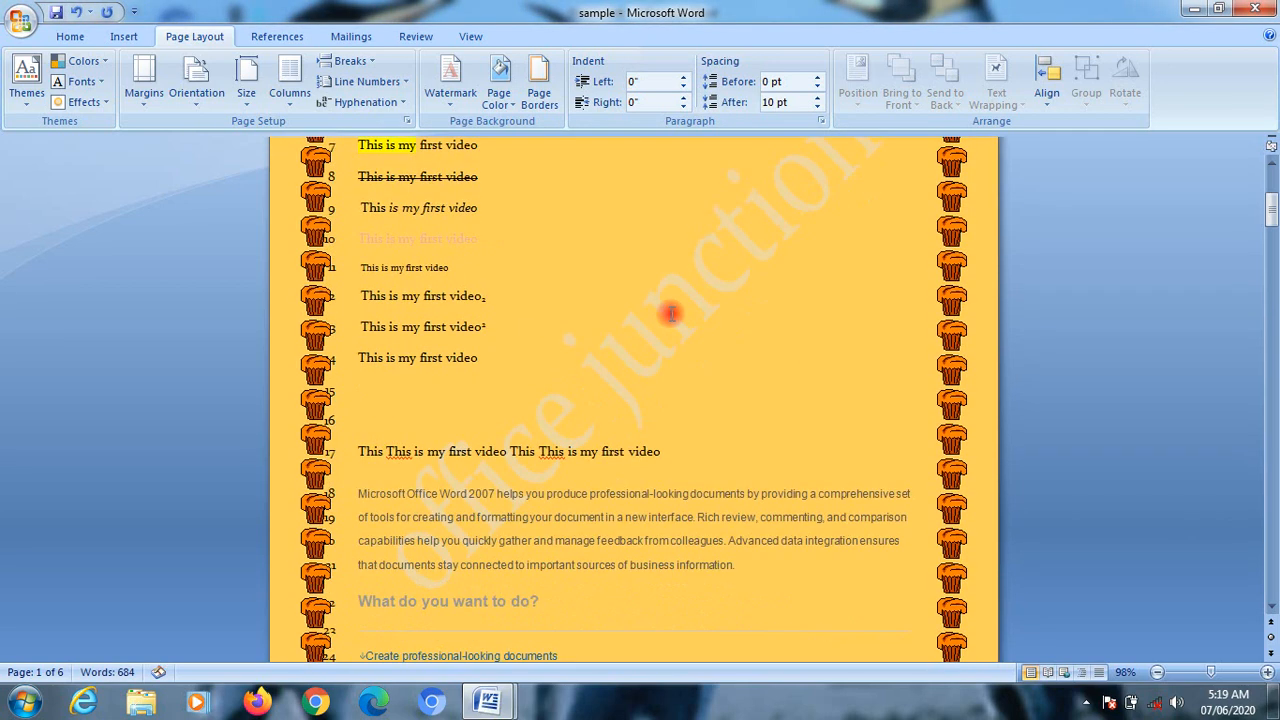
scroll(671, 315, down, 3)
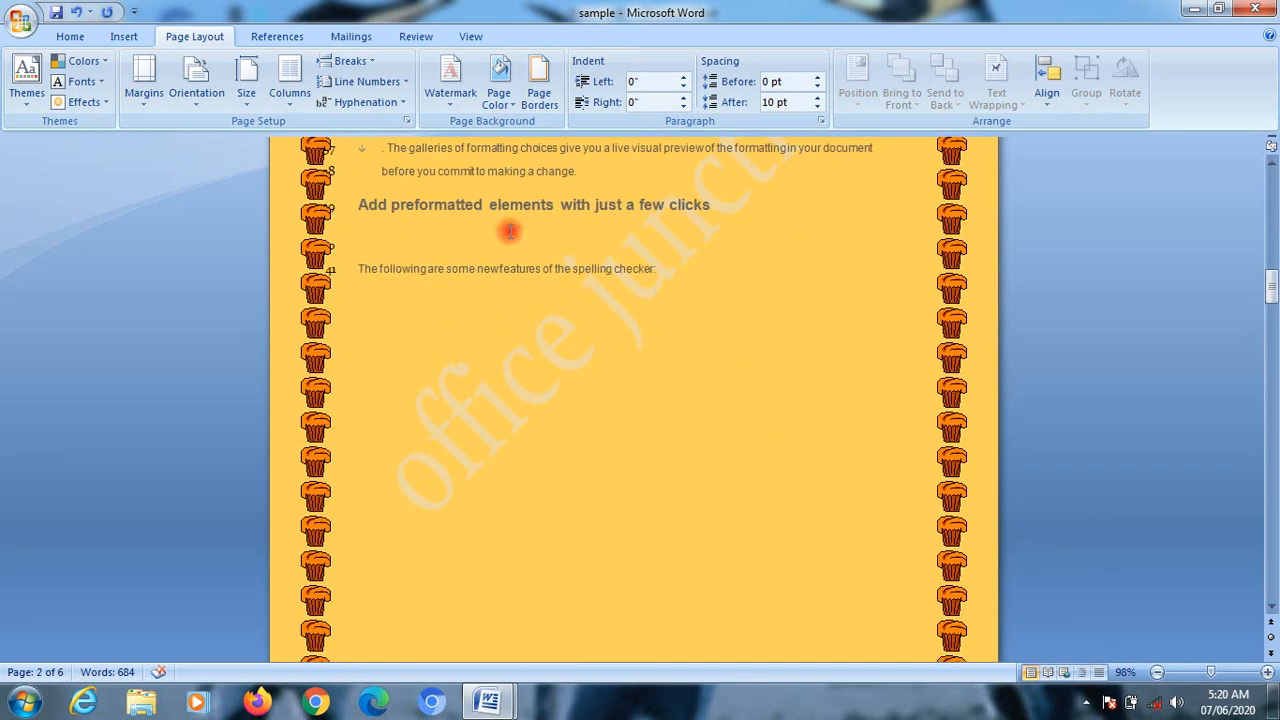
scroll(509, 231, up, 15)
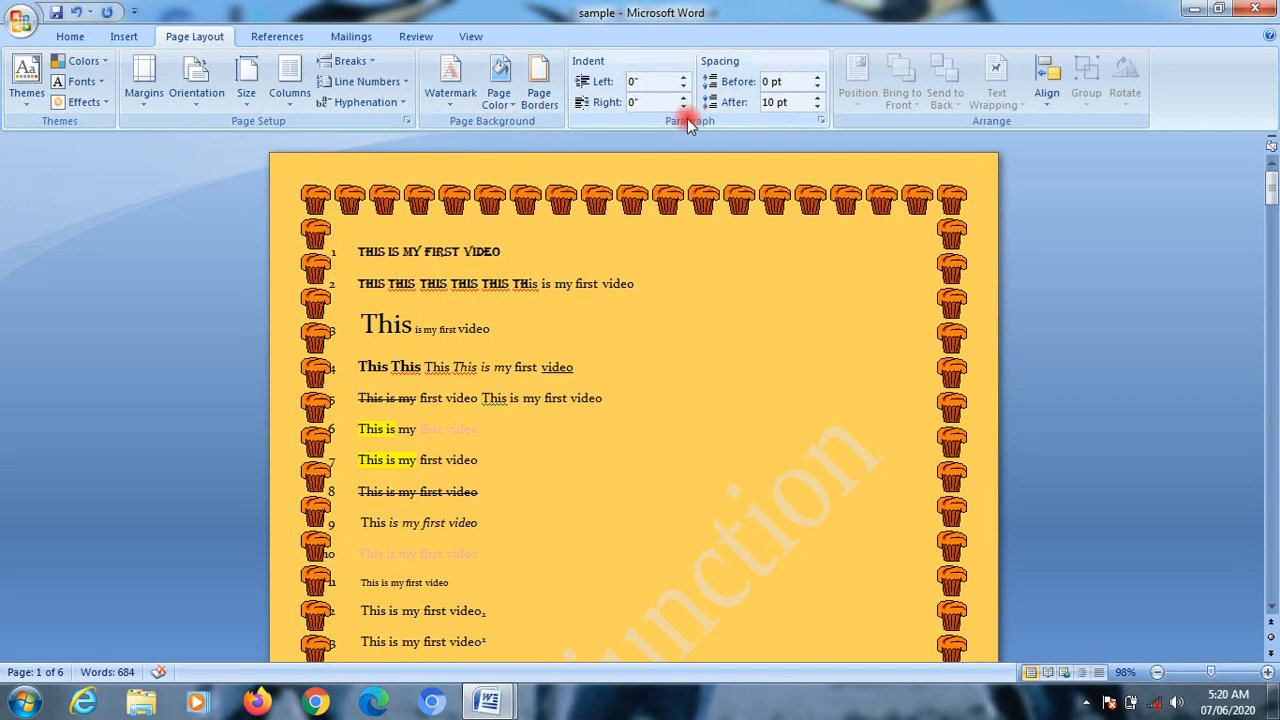
Step: Remove the top and bottom sides of the cupcake page border
click(539, 92)
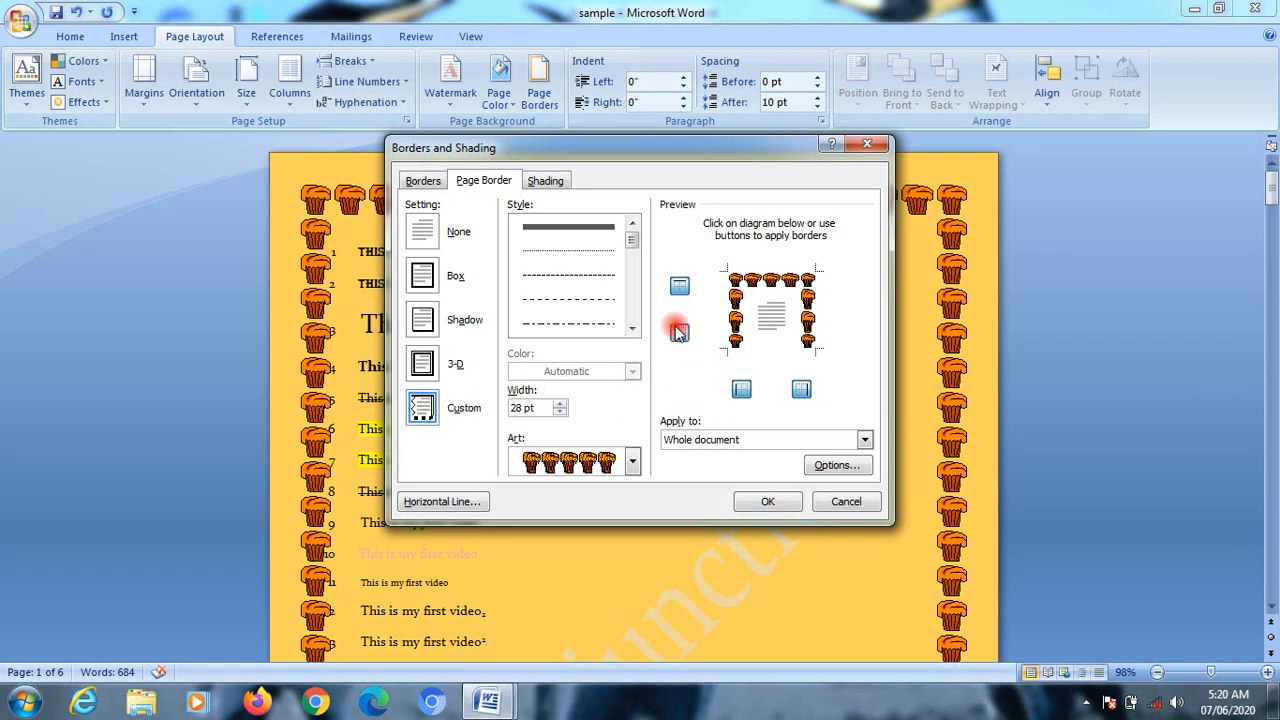
click(680, 286)
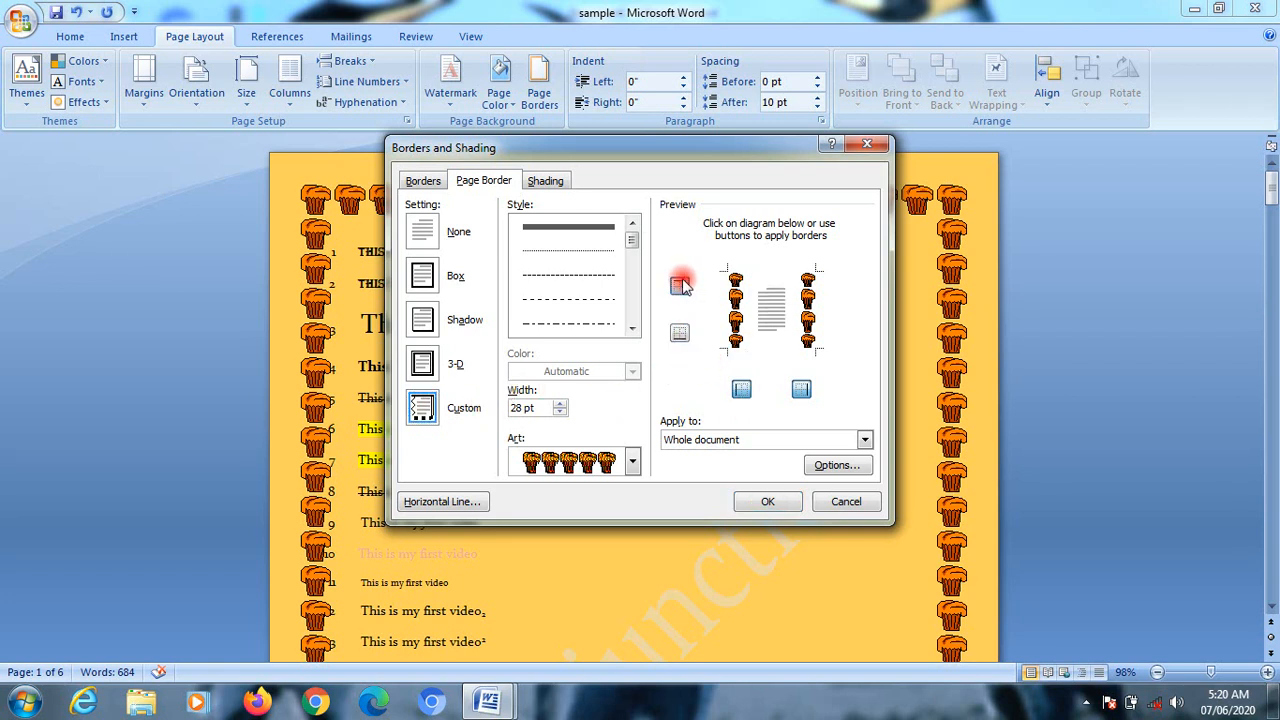
click(768, 504)
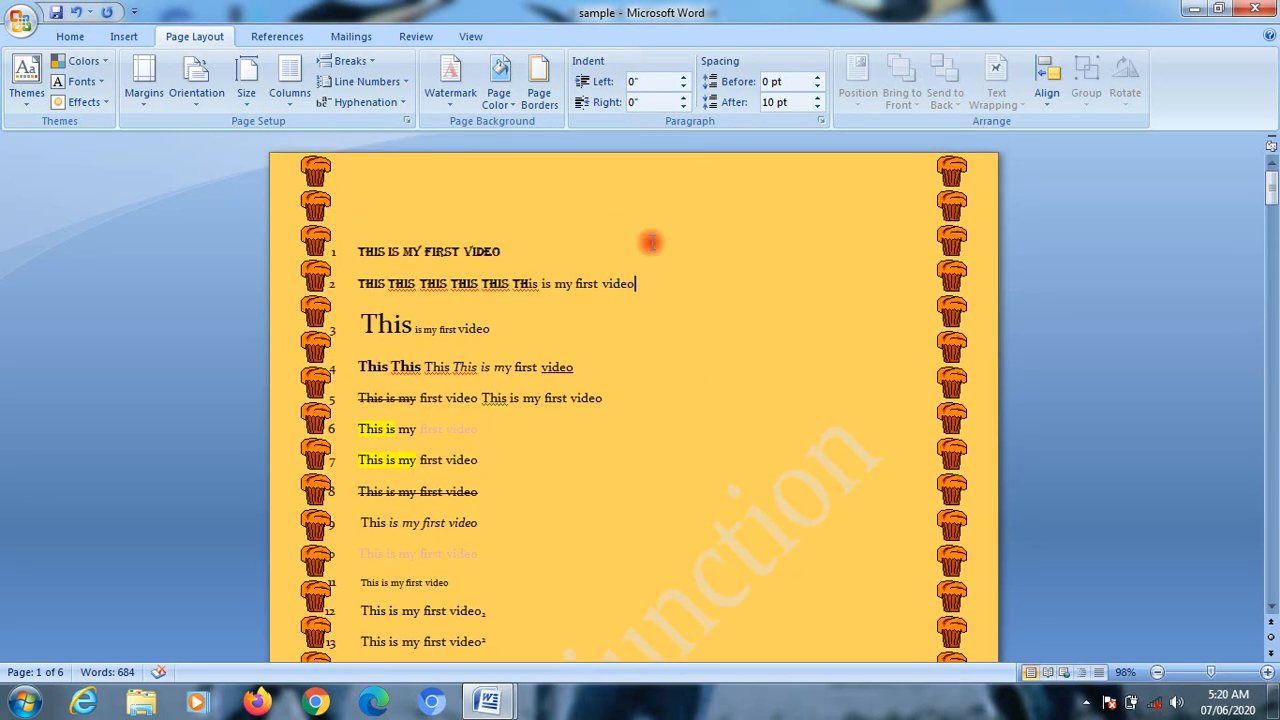
Step: Restore the top and bottom sides of the cupcake page border and remove its left and right sides
click(538, 90)
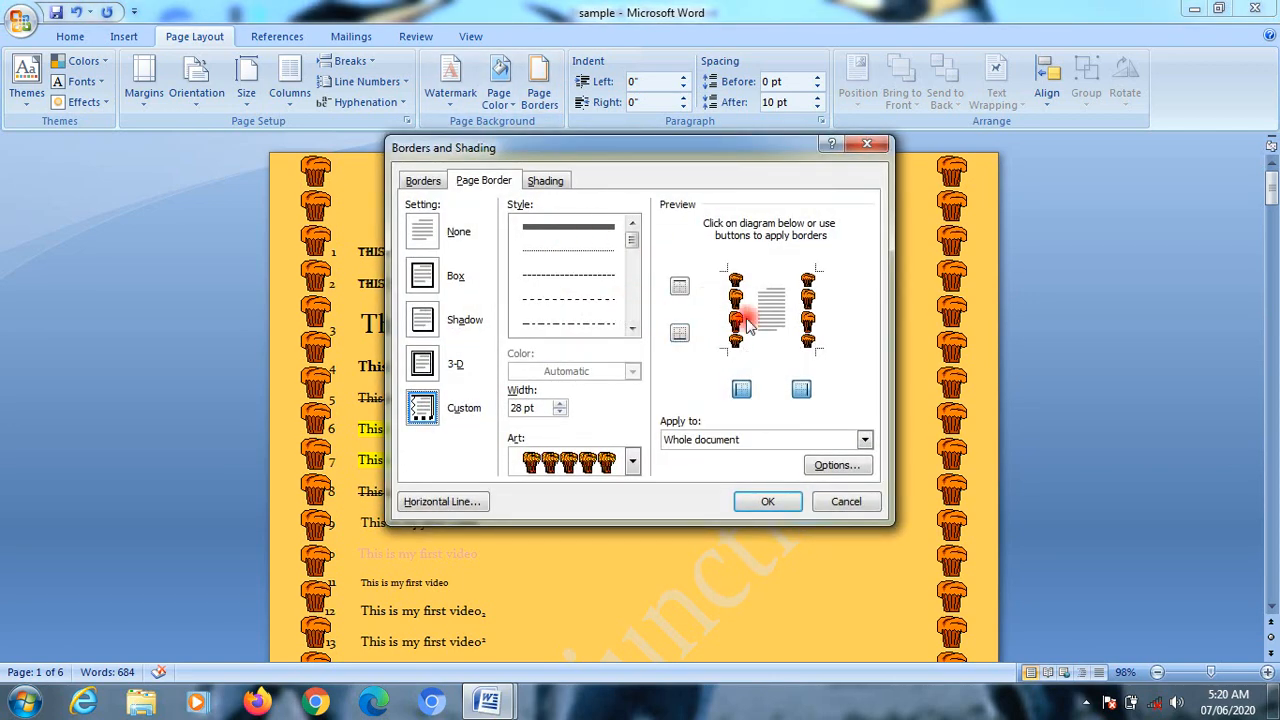
click(681, 334)
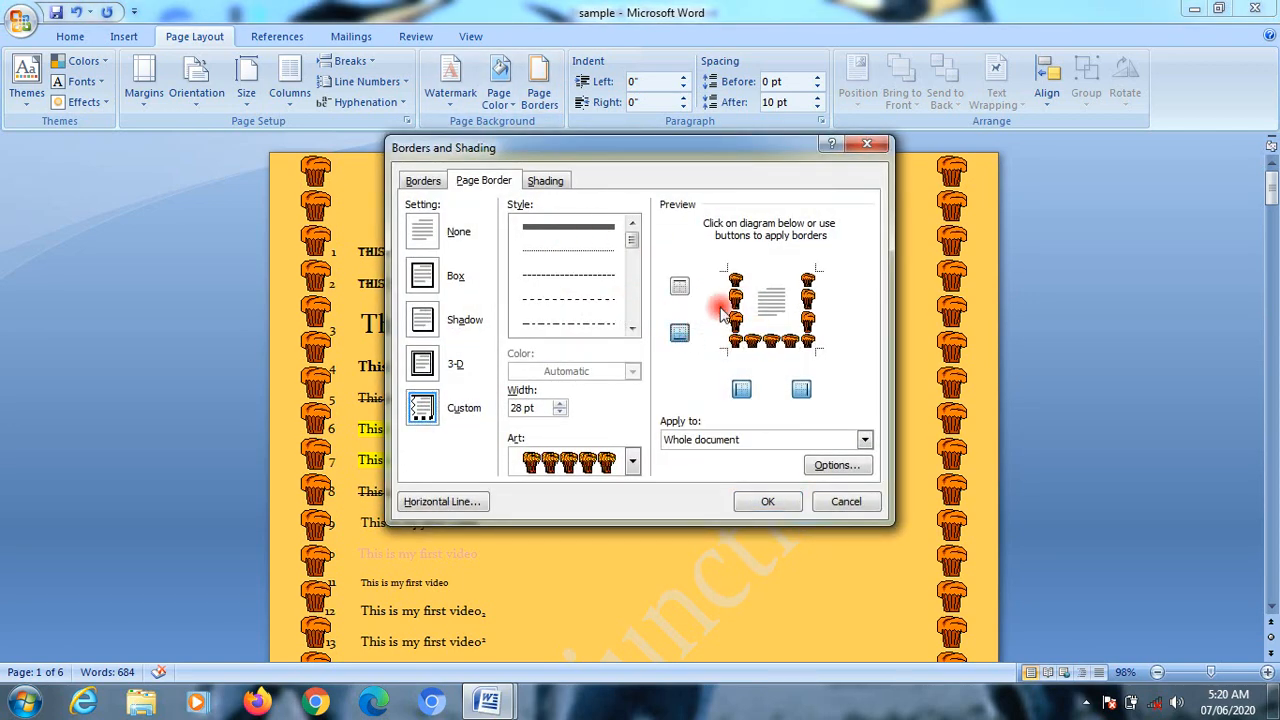
click(679, 286)
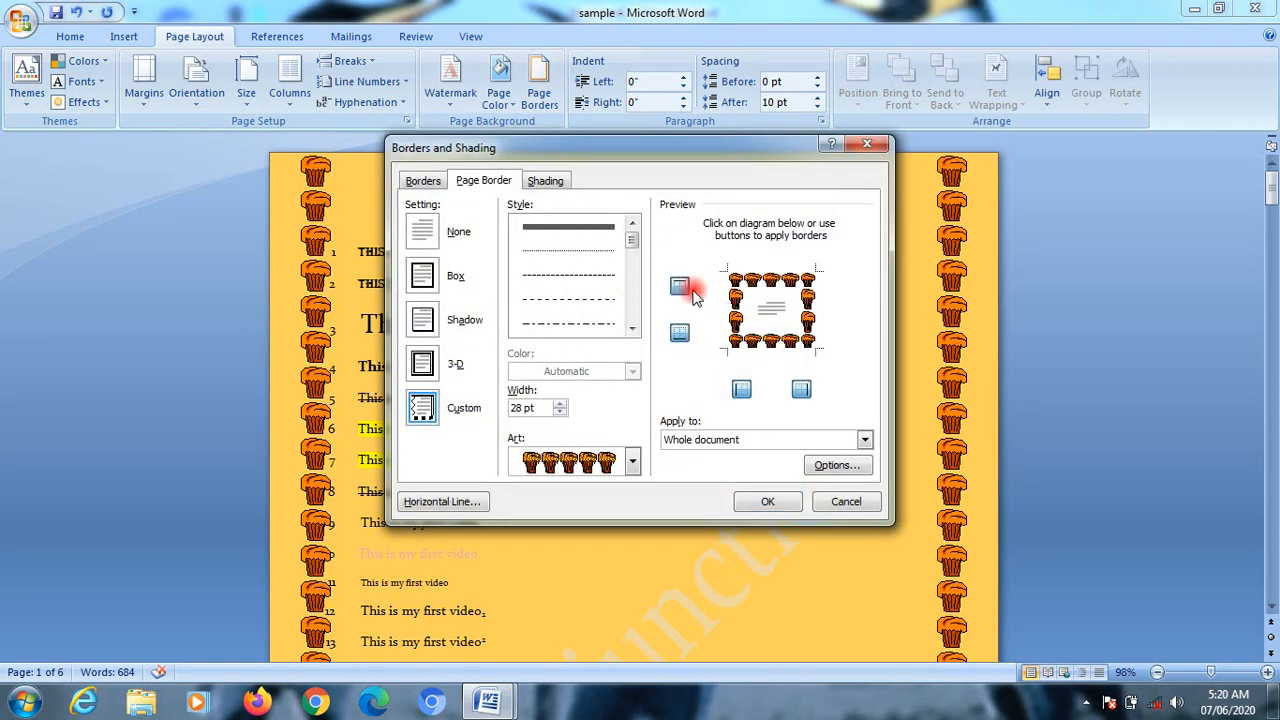
click(803, 393)
click(741, 389)
click(765, 501)
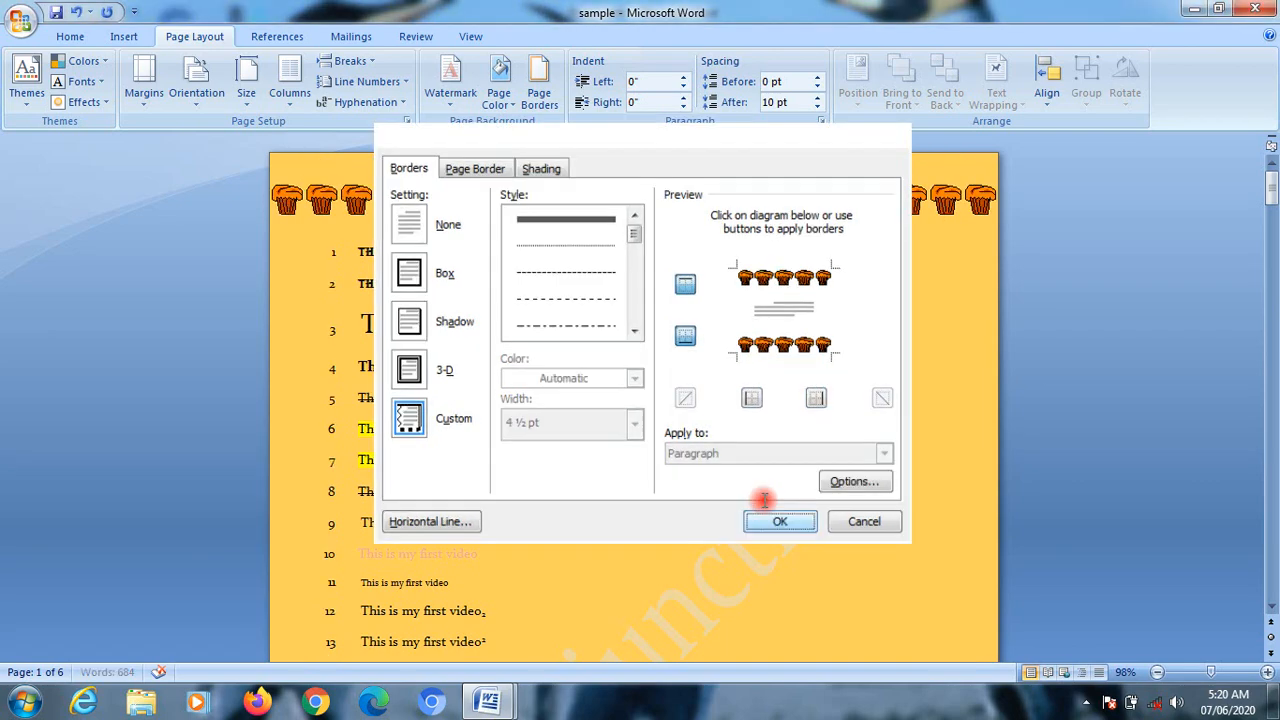
scroll(680, 513, down, 15)
scroll(680, 513, up, 10)
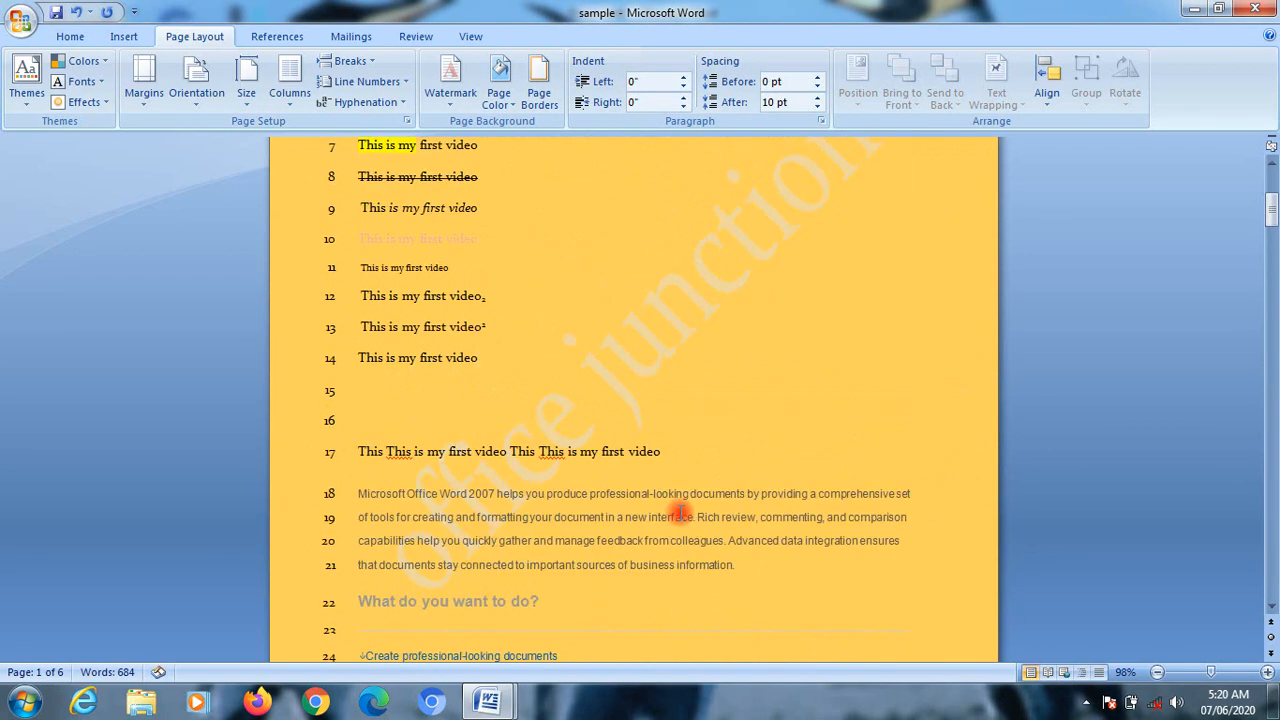
scroll(680, 510, up, 5)
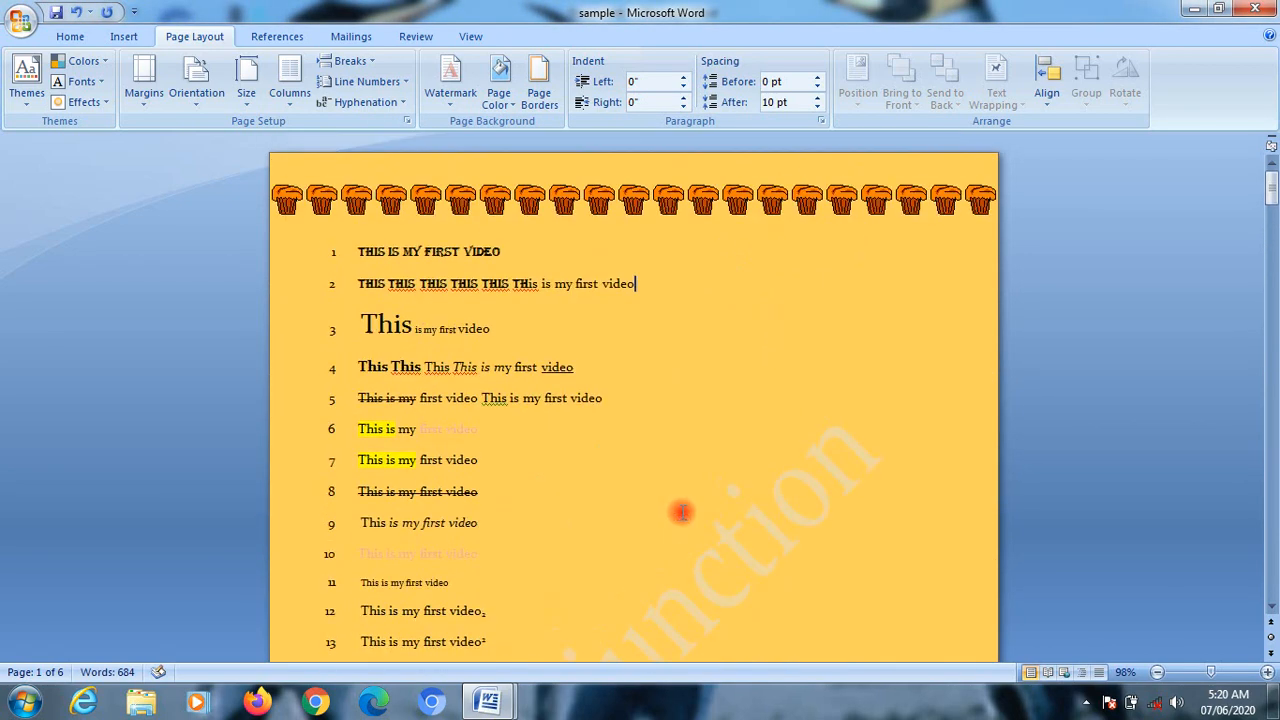
Step: Increase the left indent of the second line's paragraph to 1.6"
click(680, 79)
click(680, 79)
click(680, 79)
click(680, 79)
click(680, 79)
click(680, 79)
click(680, 79)
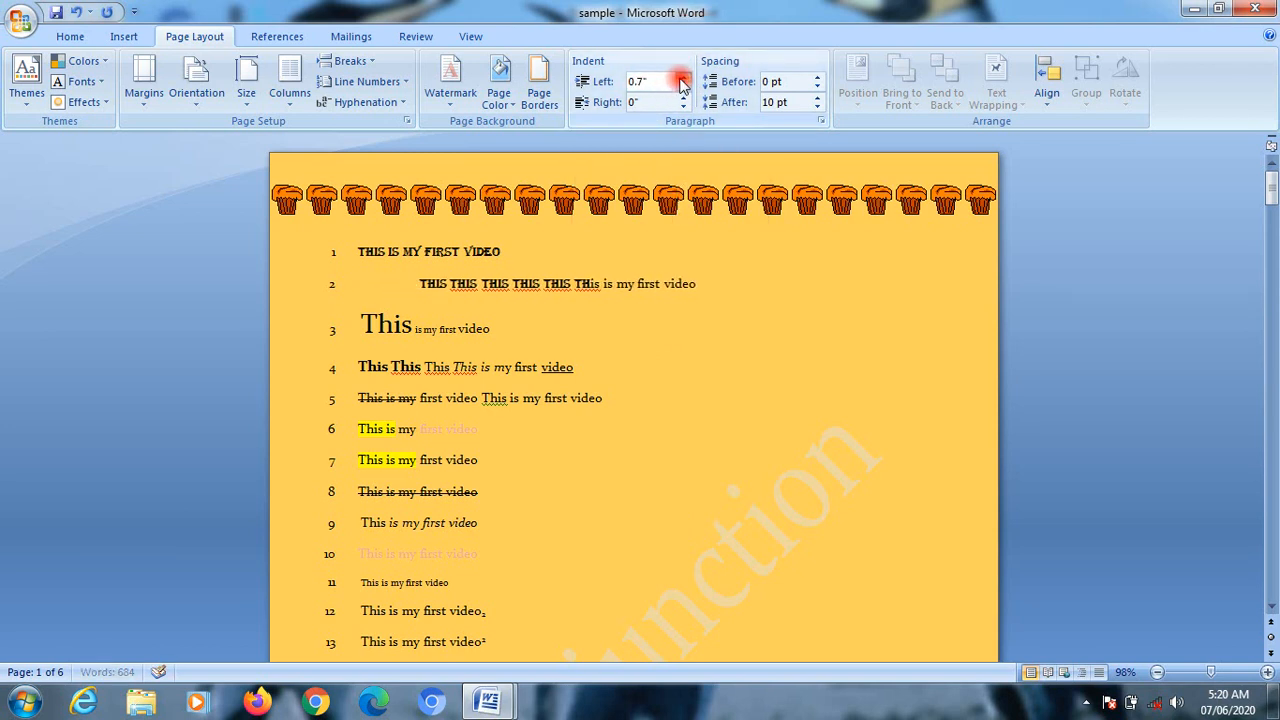
click(680, 80)
click(680, 80)
click(680, 80)
click(680, 80)
click(680, 80)
click(680, 80)
click(680, 80)
click(680, 80)
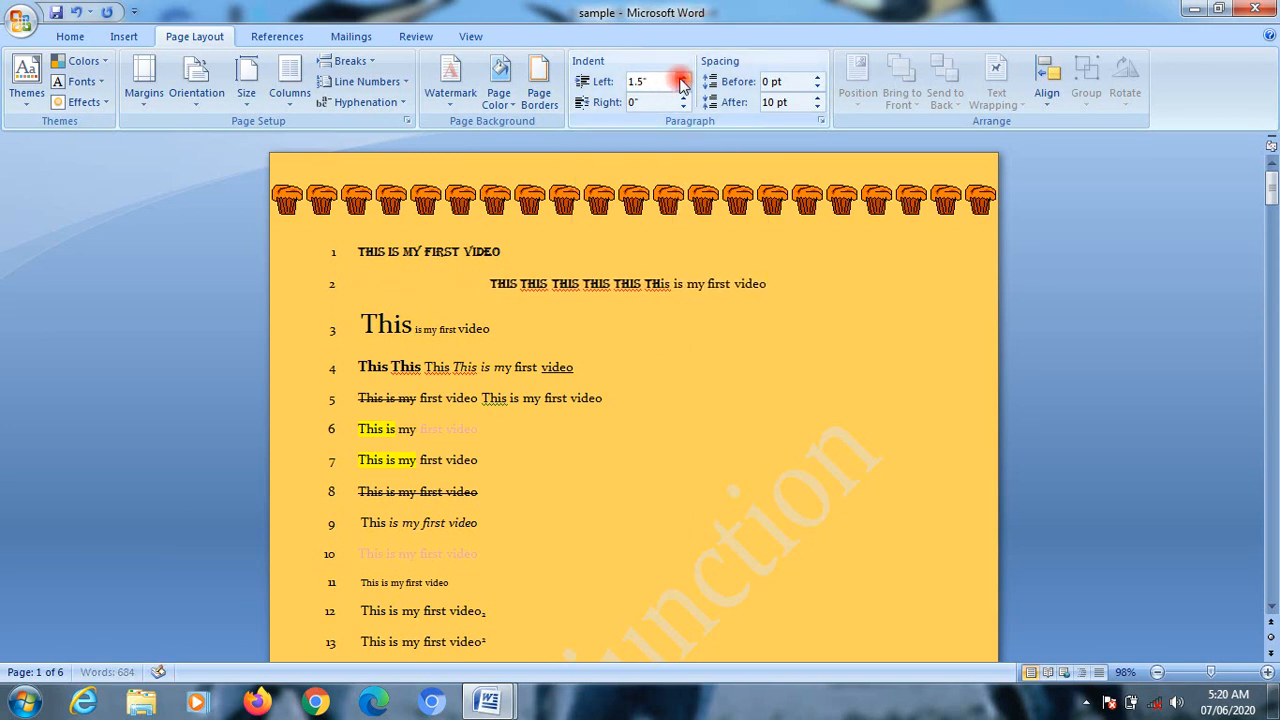
click(680, 80)
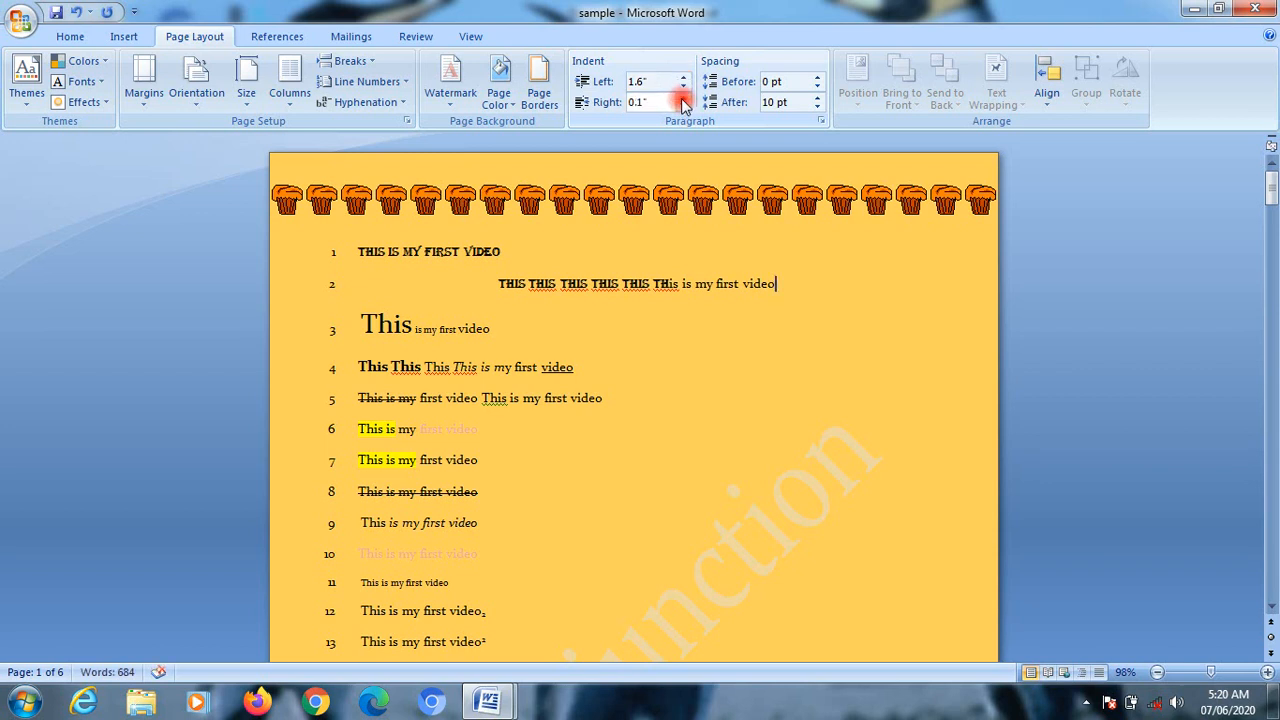
Step: Increase the right indent of the second line's paragraph to 1.4"
click(681, 98)
click(681, 98)
click(681, 97)
click(681, 97)
click(681, 97)
click(681, 97)
click(681, 97)
click(681, 97)
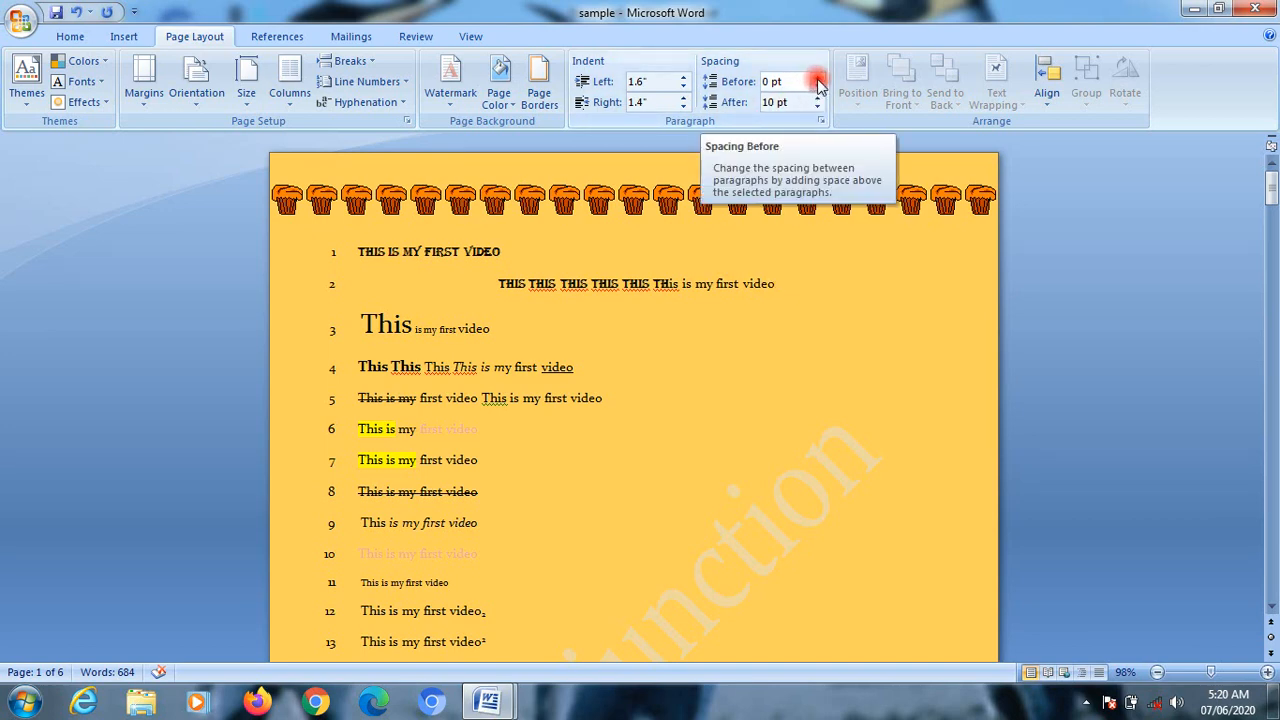
Step: Select the paragraph starting "Microsoft Office Word 2007" and set its spacing to 78 pt before and 84 pt after
drag(330, 345, 470, 495)
scroll(545, 410, down, 10)
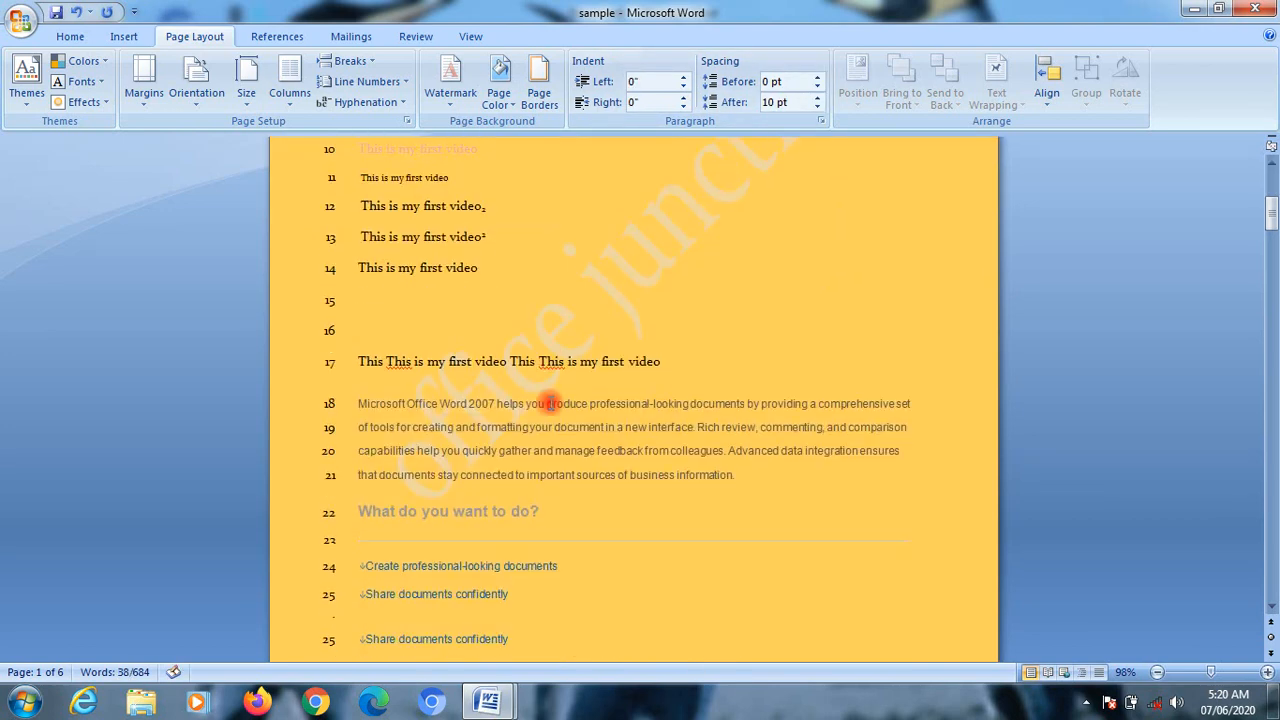
scroll(432, 370, up, 3)
drag(340, 312, 577, 412)
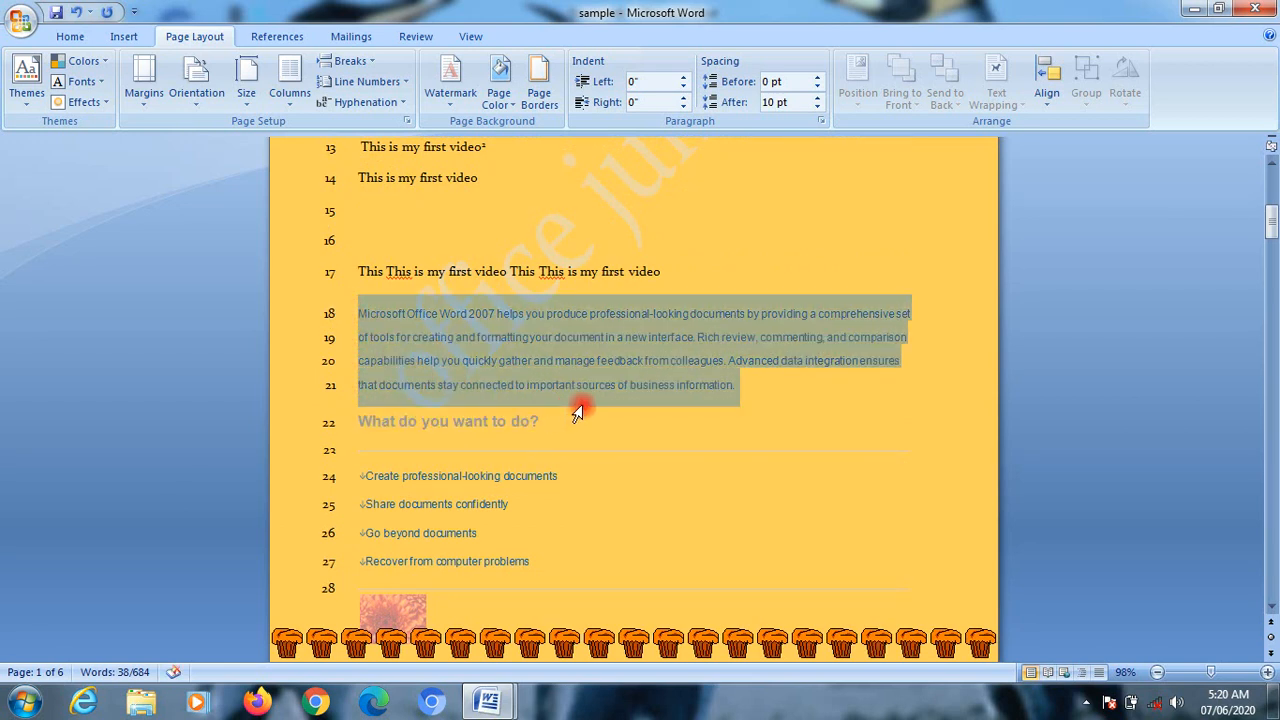
drag(815, 81, 822, 101)
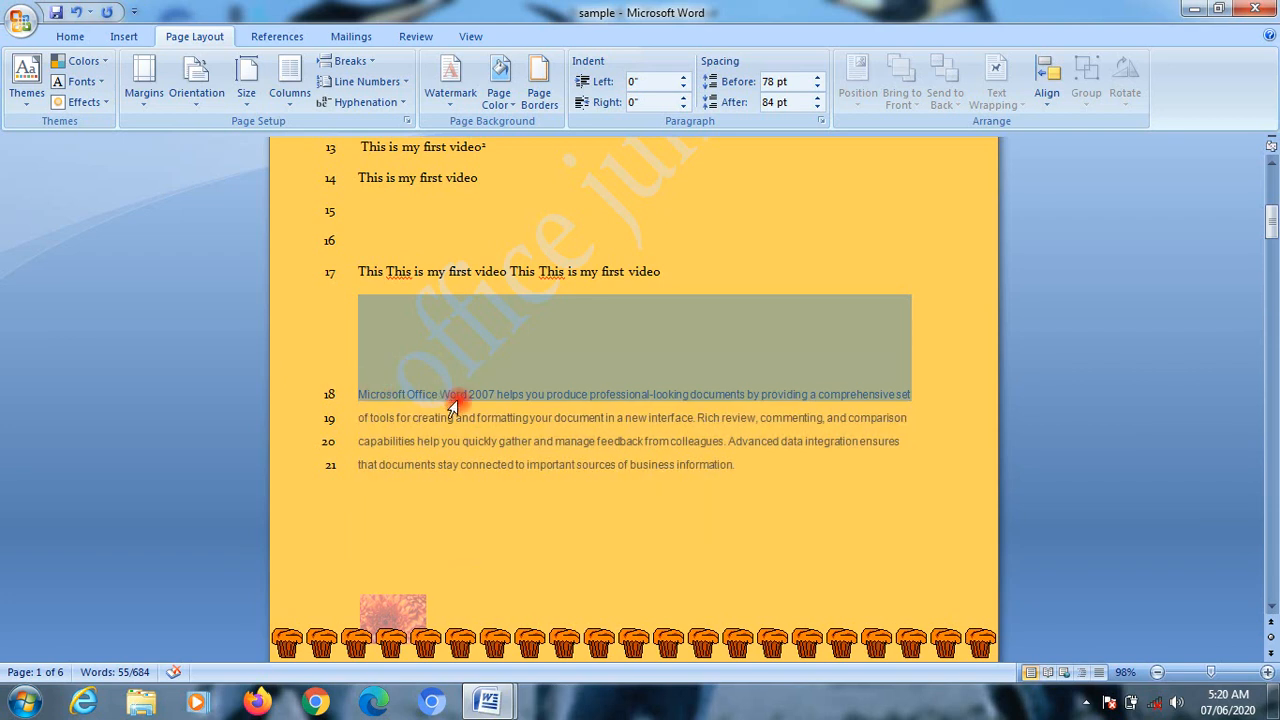
drag(940, 372, 847, 373)
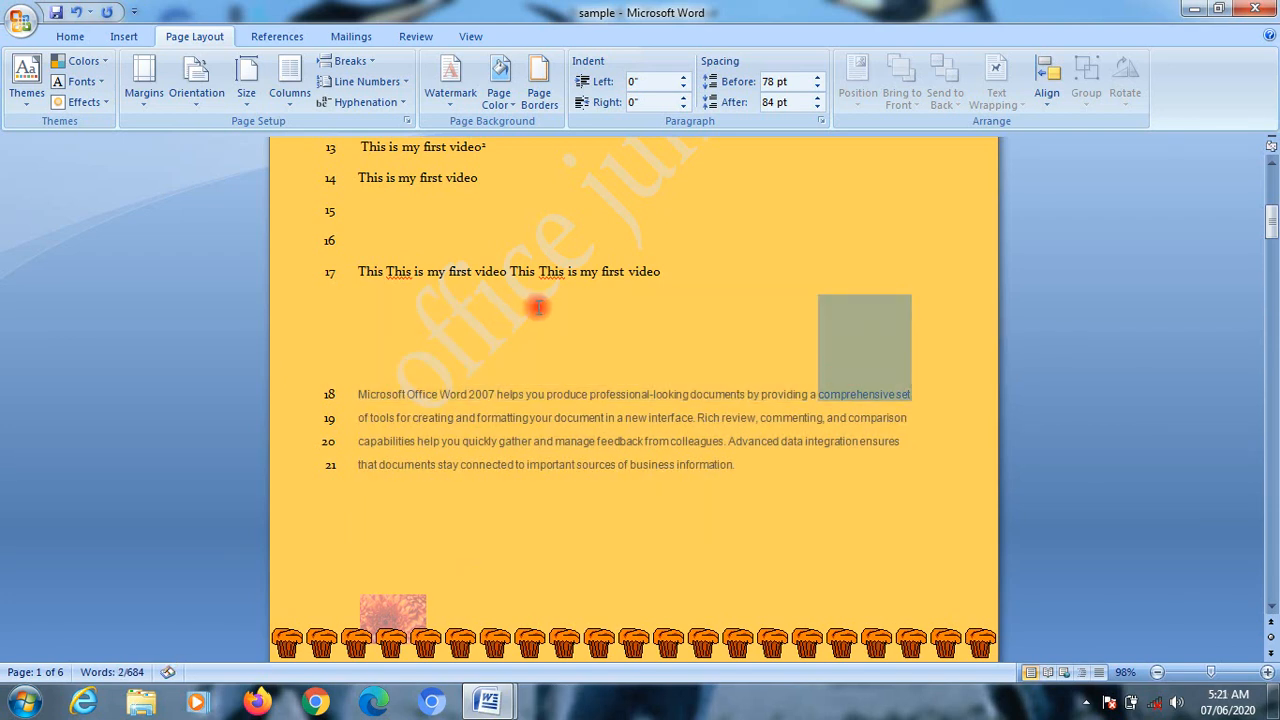
drag(538, 318, 533, 378)
click(554, 555)
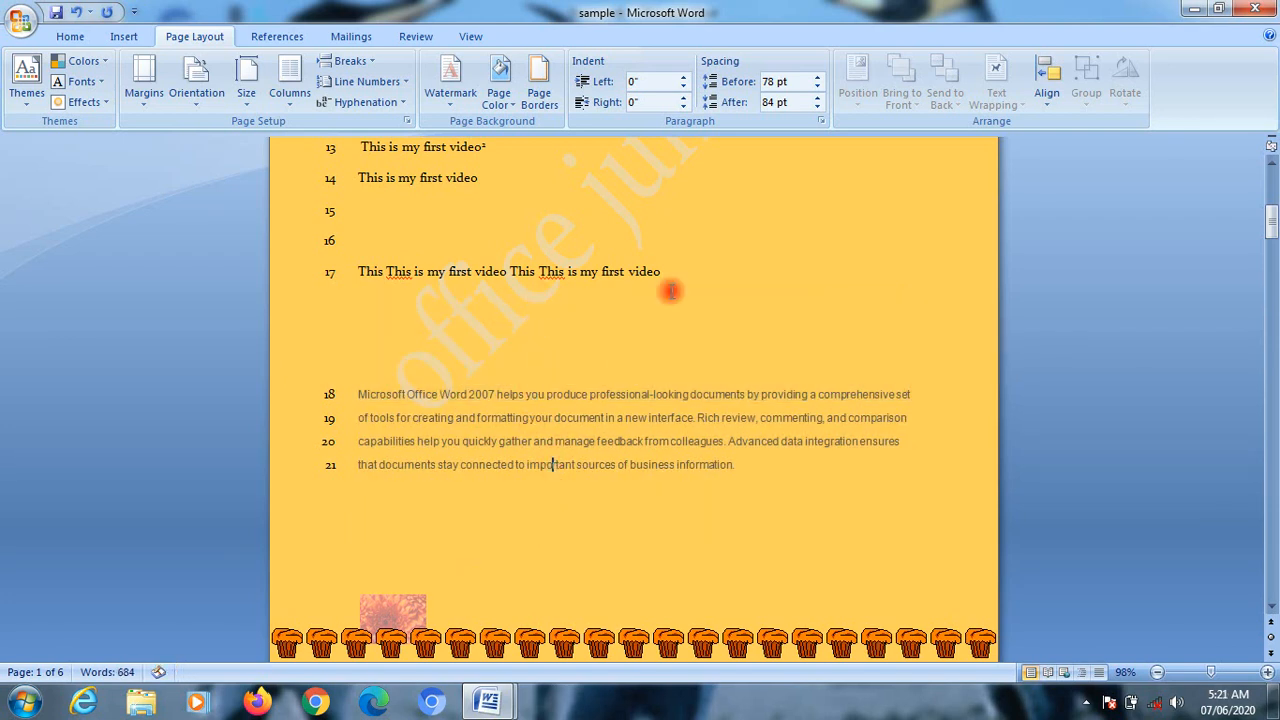
click(633, 81)
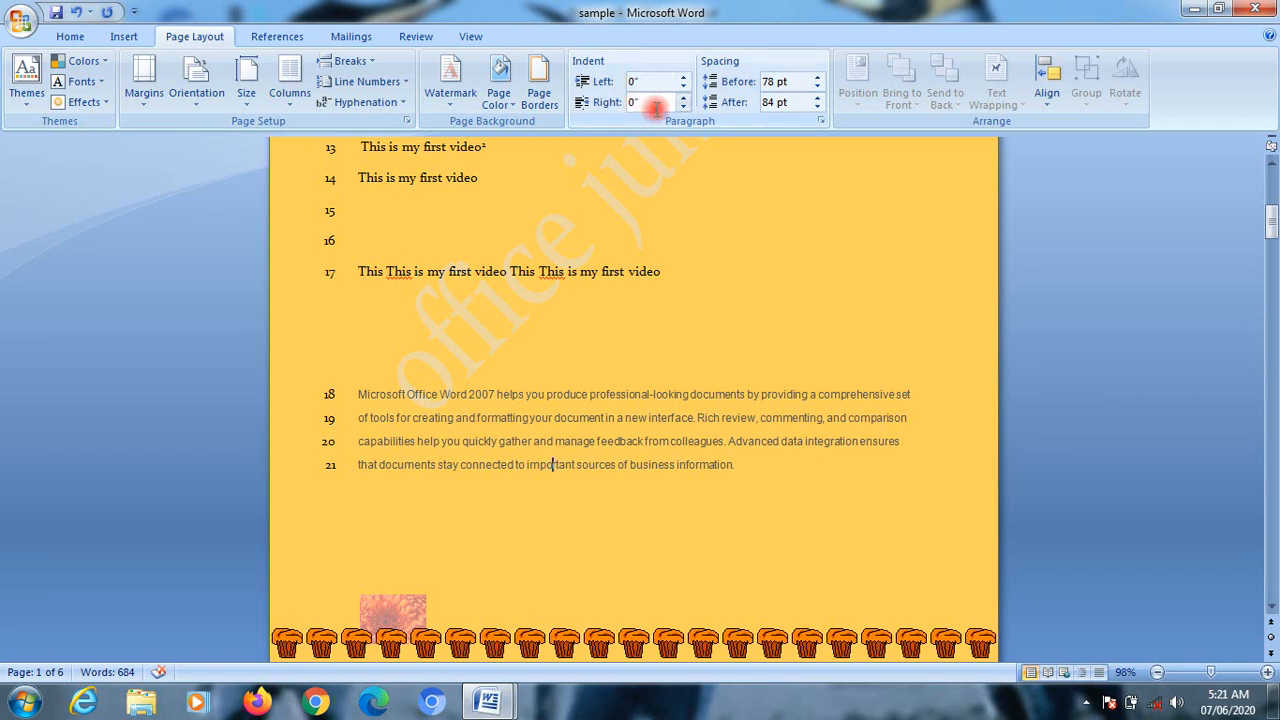
click(797, 80)
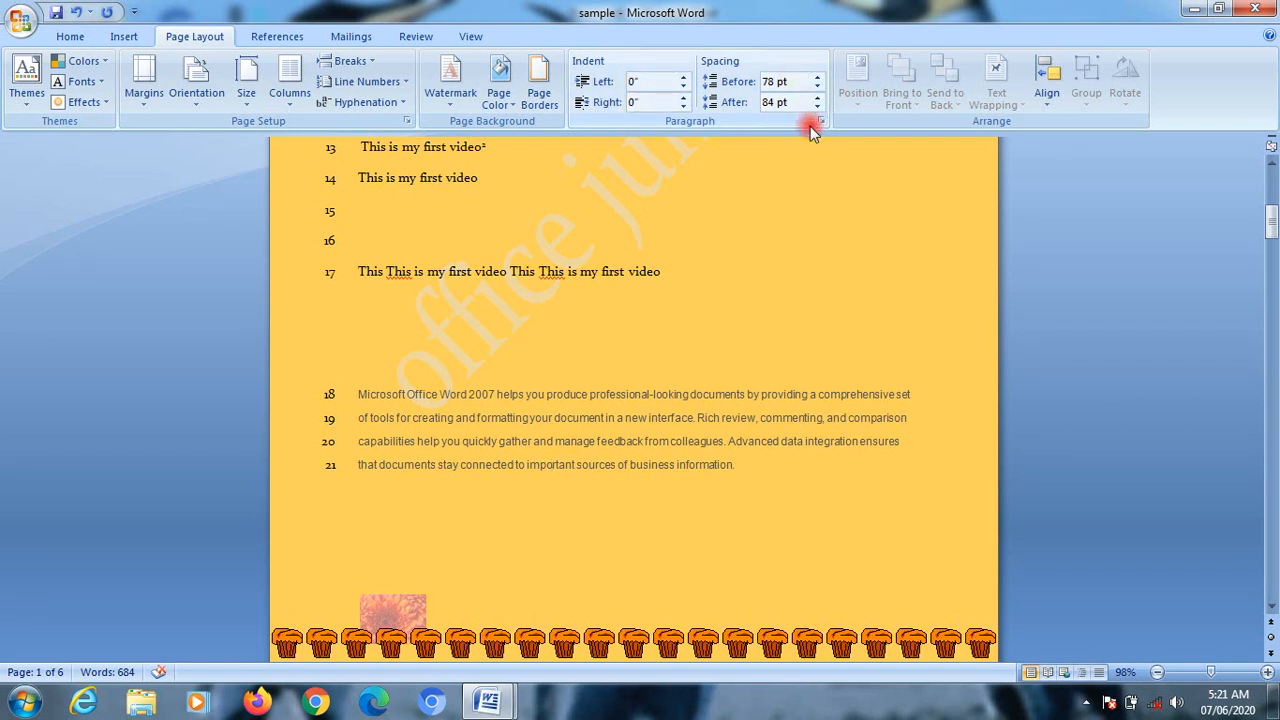